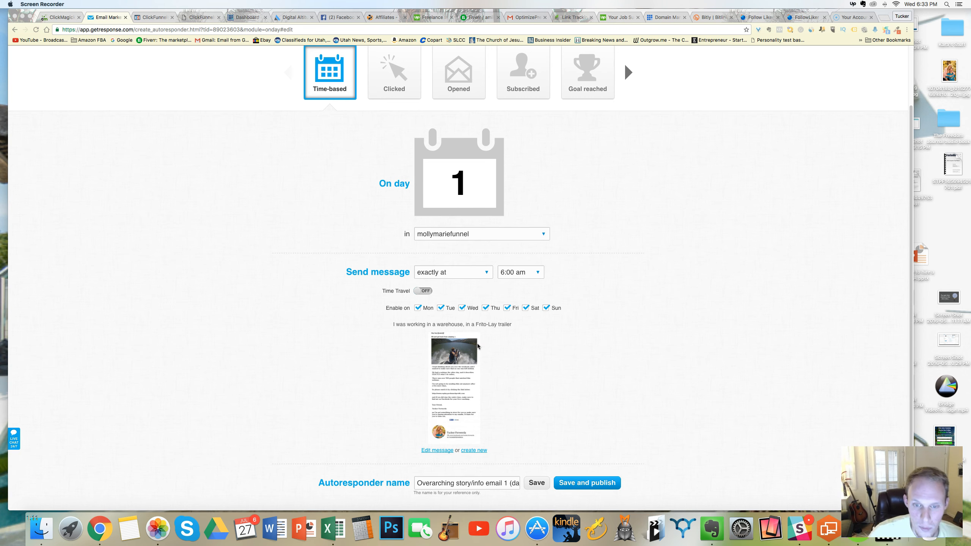
scroll(512, 314, "up", 3)
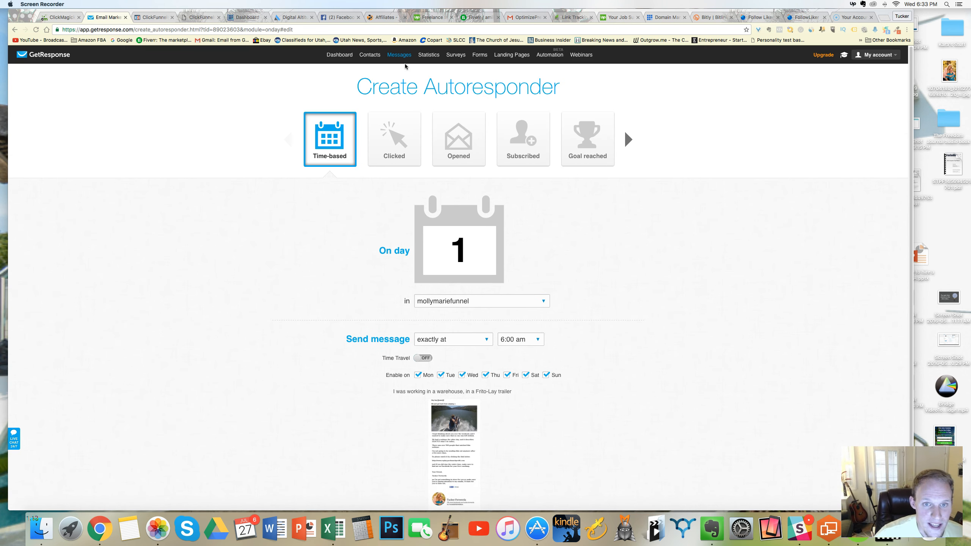
scroll(572, 215, "down", 3)
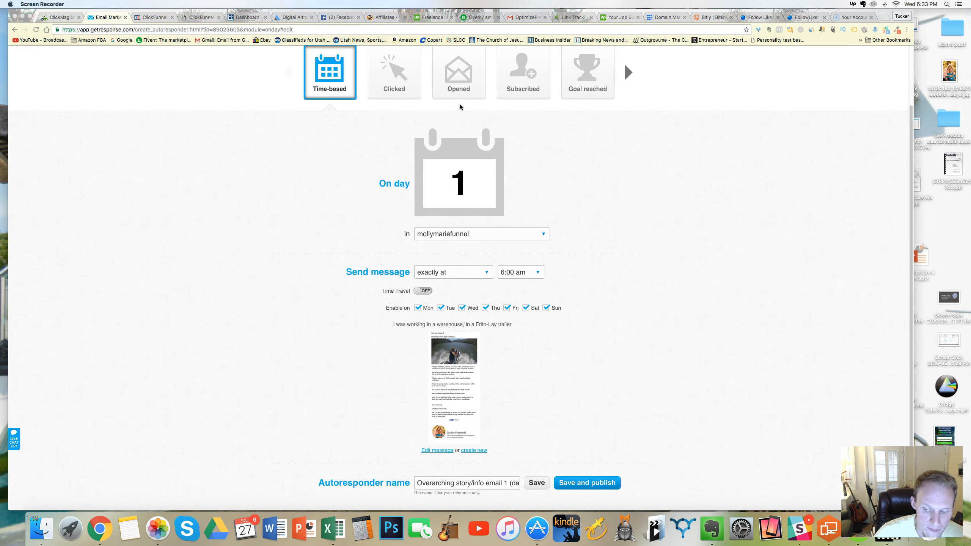
scroll(560, 314, "up", 3)
scroll(508, 220, "down", 3)
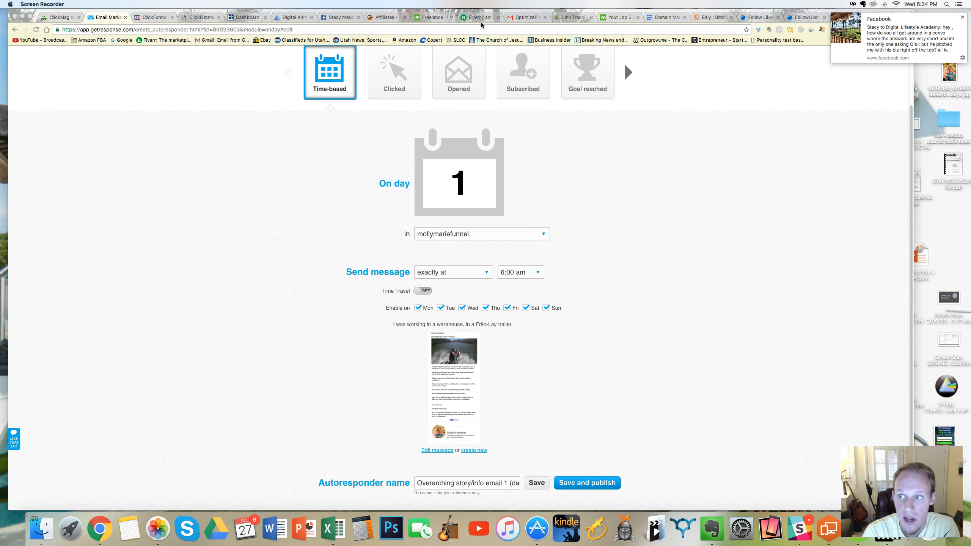
left_click(962, 17)
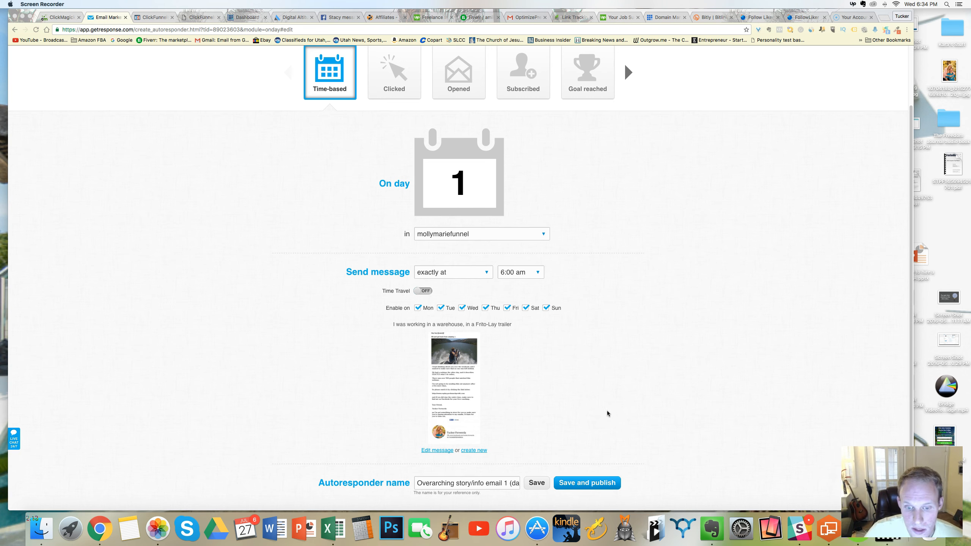
- Switch to Evernote and review the email schedule and subject lines in the Molly Marie Funnel note
scroll(587, 405, "up", 2)
left_click(712, 528)
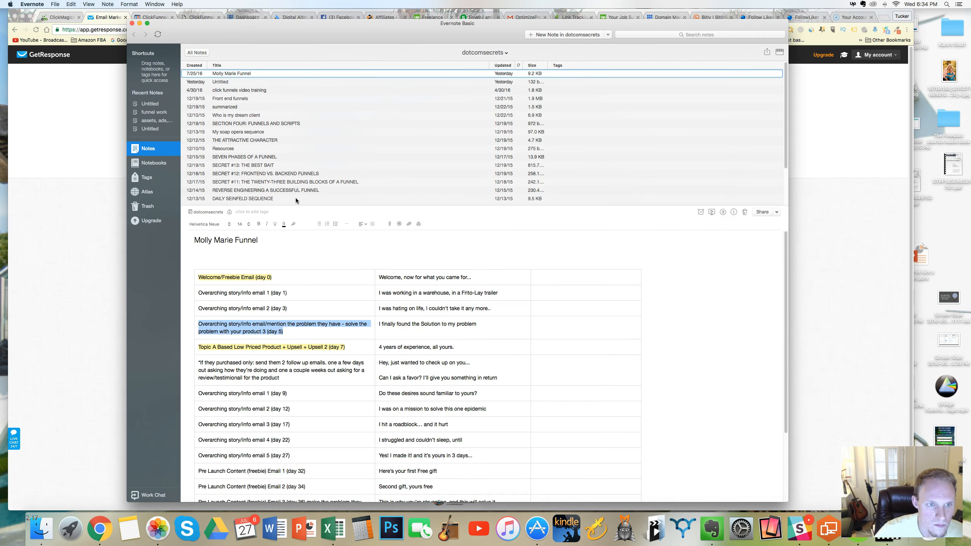
scroll(308, 287, "down", 3)
scroll(344, 277, "up", 3)
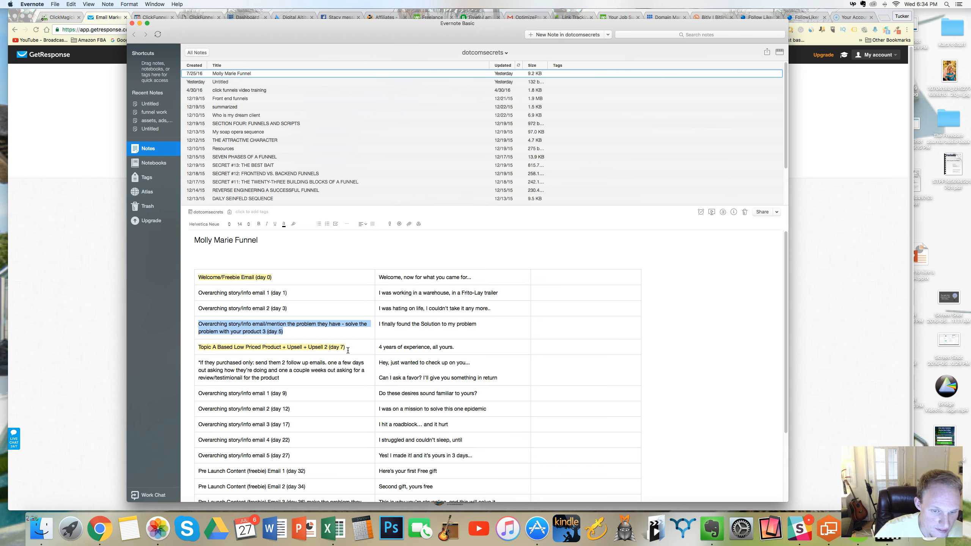
scroll(291, 339, "down", 5)
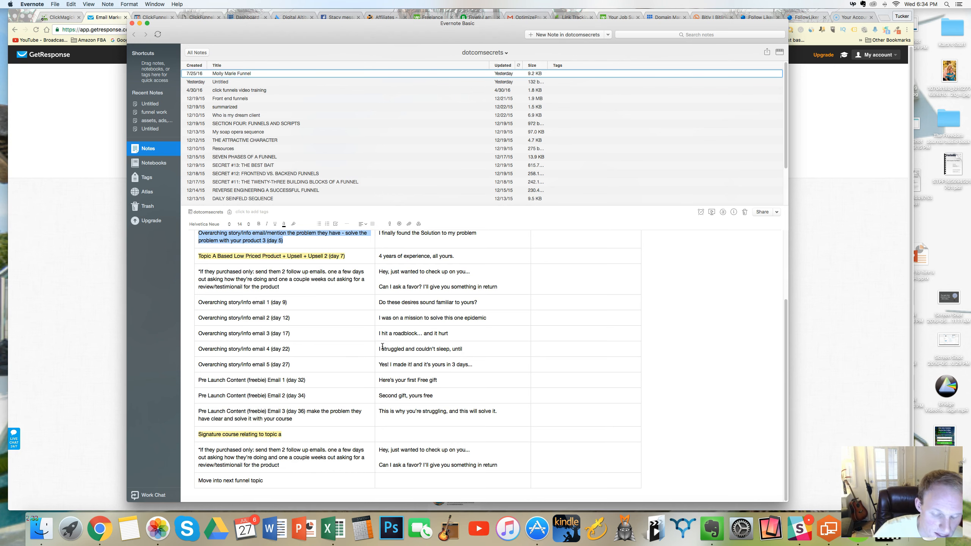
scroll(382, 346, "up", 5)
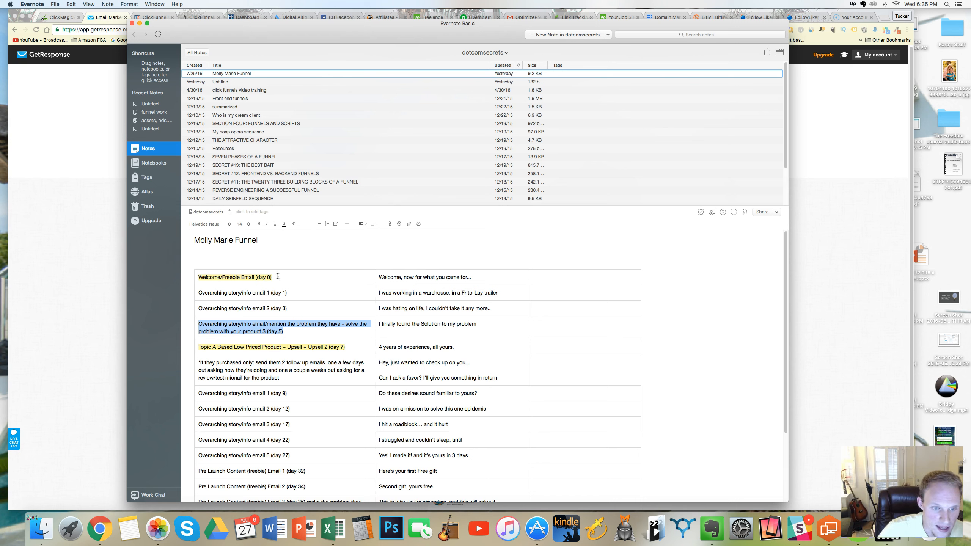
left_click(402, 278)
type(",")
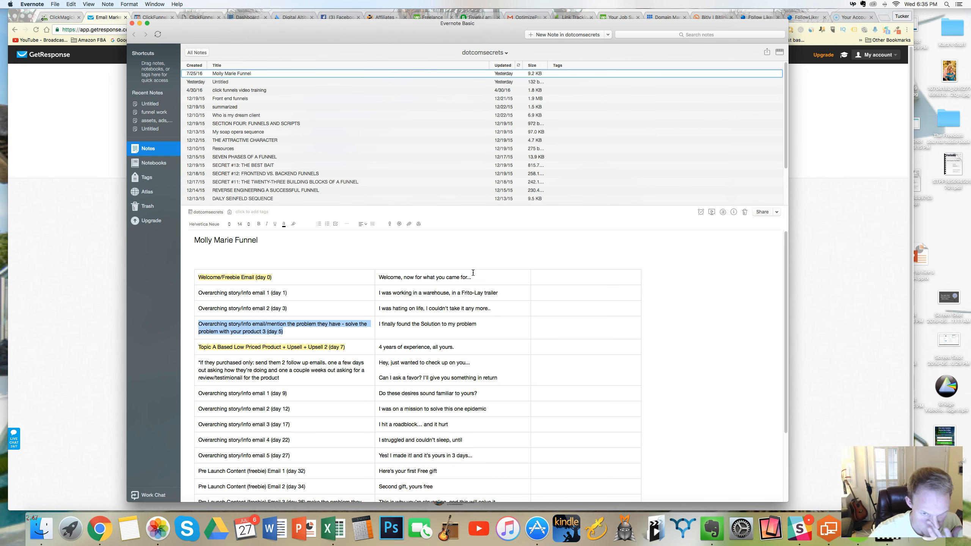
- Return to GetResponse, look over the mollymariefunnel autoresponder calendar and reopen the day 1 autoresponder
left_click(91, 240)
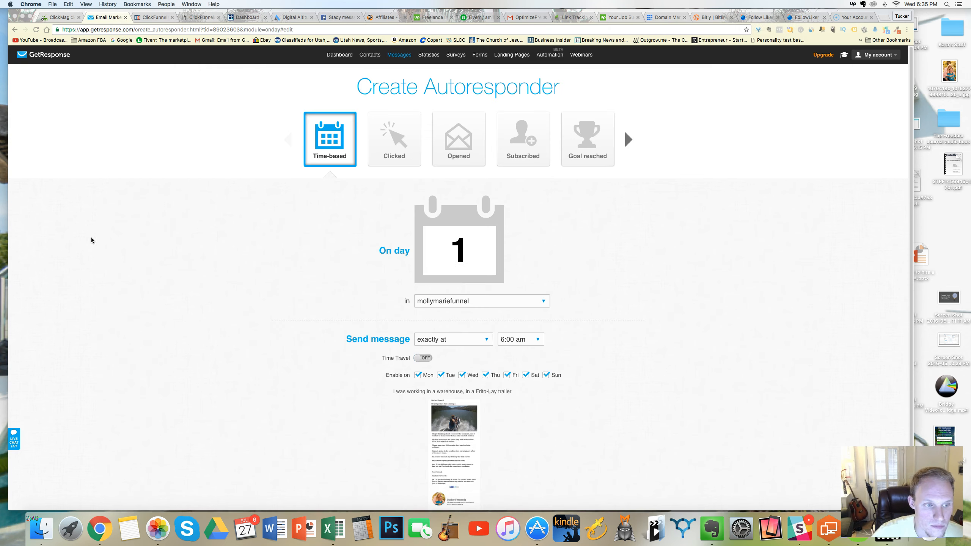
scroll(539, 281, "down", 3)
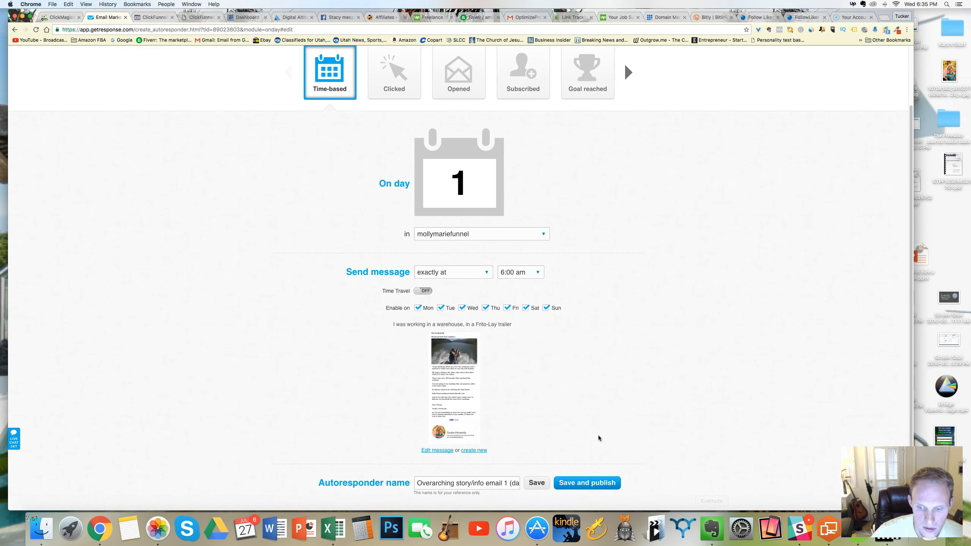
scroll(599, 299, "up", 1)
scroll(599, 299, "up", 3)
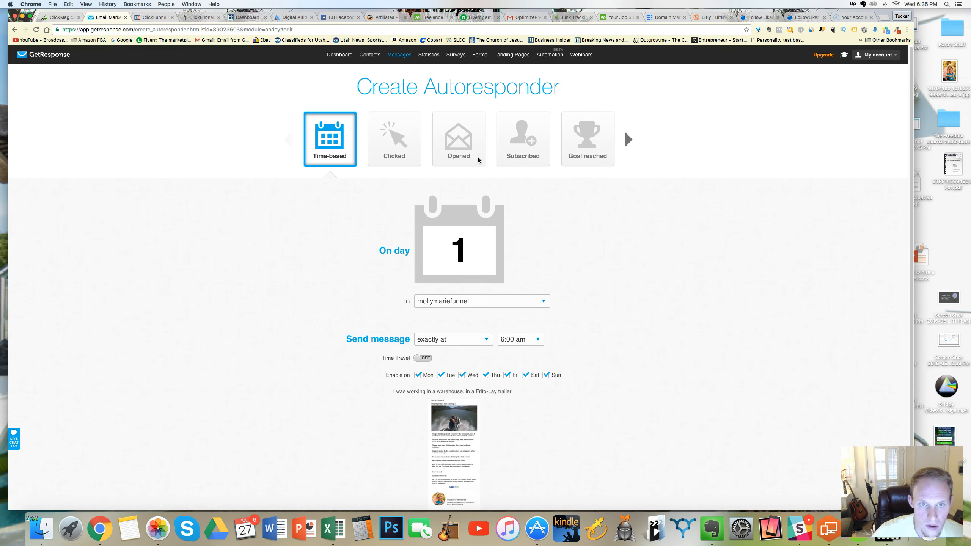
scroll(520, 177, "down", 3)
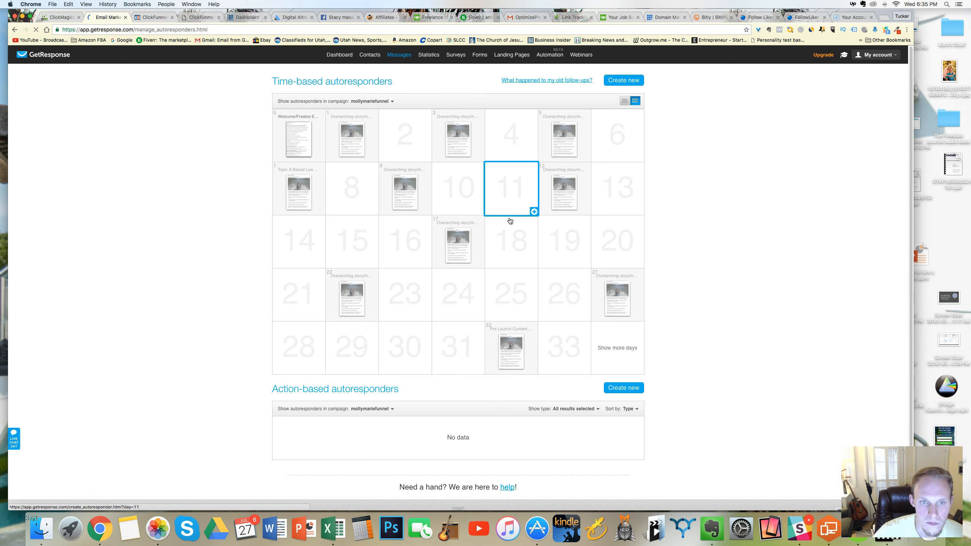
mouse_move(297, 133)
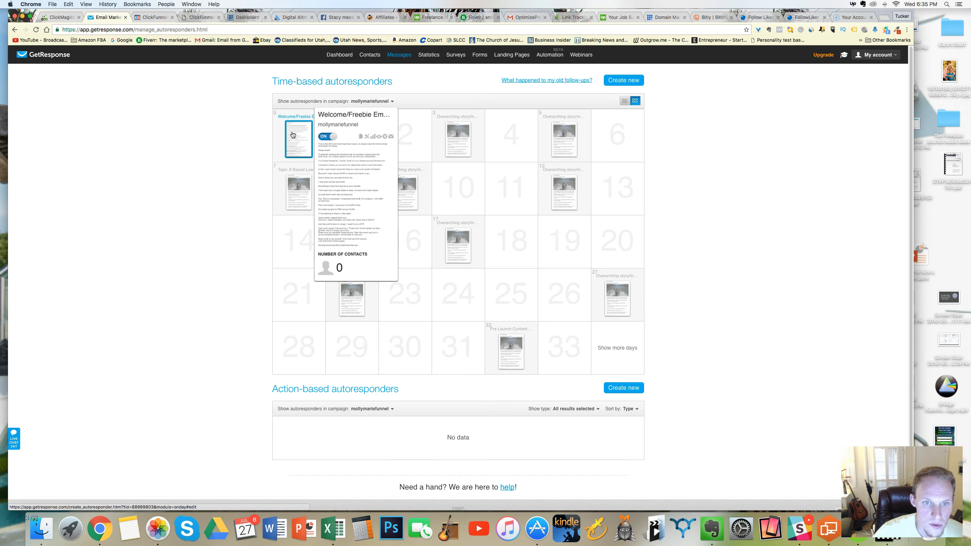
left_click(511, 231)
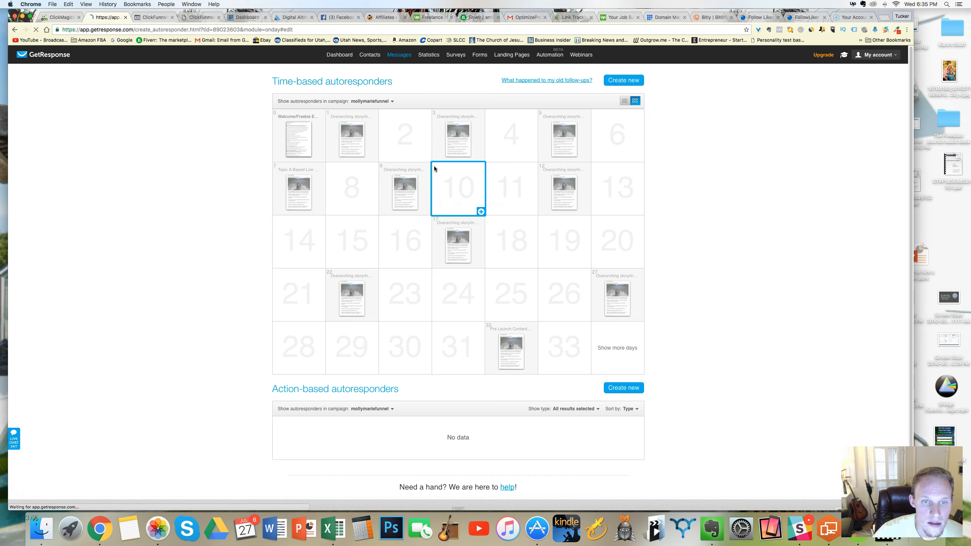
scroll(491, 234, "down", 3)
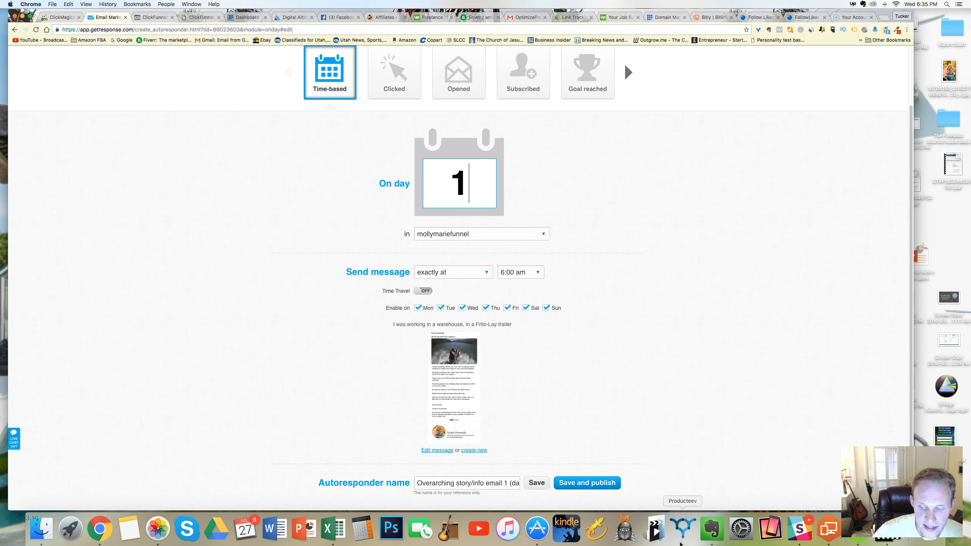
- Check the day 1 entry of the Molly Marie Funnel note in Evernote and return to the autoresponder in Chrome
left_click(708, 536)
left_click_drag(198, 292, 314, 293)
left_click(314, 292)
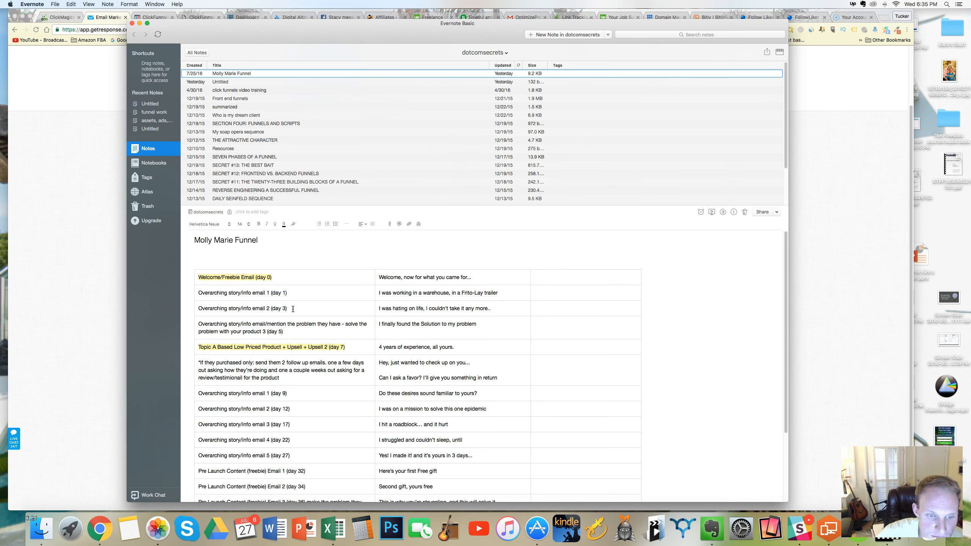
left_click(107, 203)
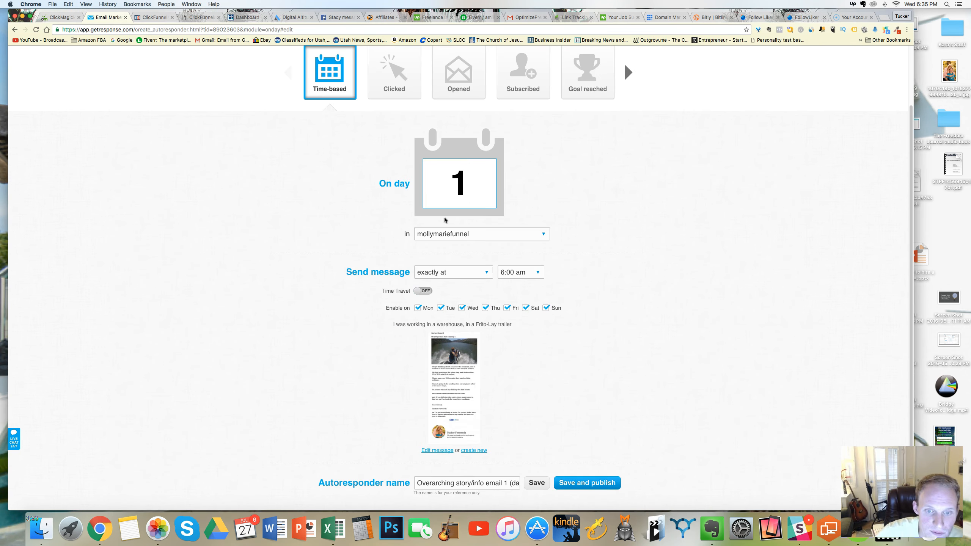
- Open the day 1 message's content for editing and delete the postscript text that follows "PS"
left_click(468, 450)
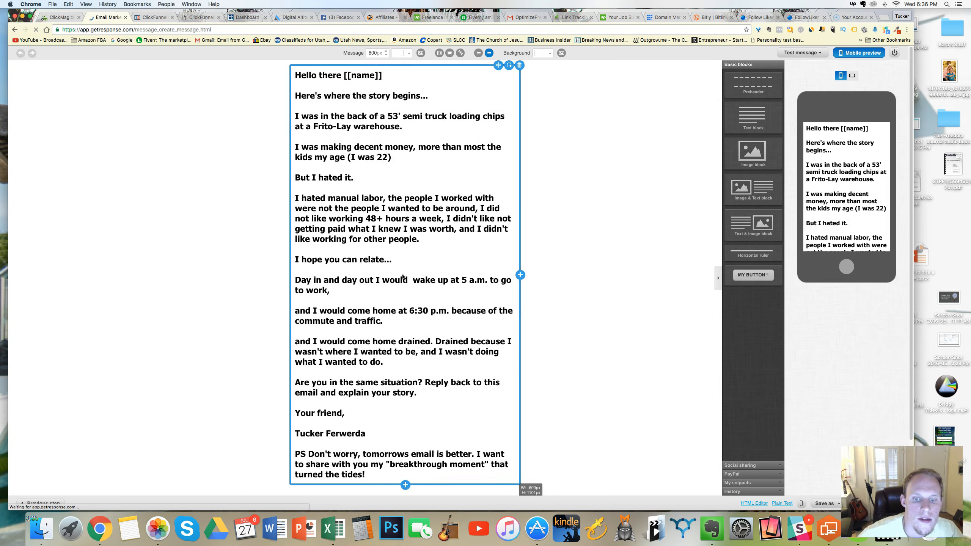
scroll(401, 280, "down", 3)
left_click(379, 378)
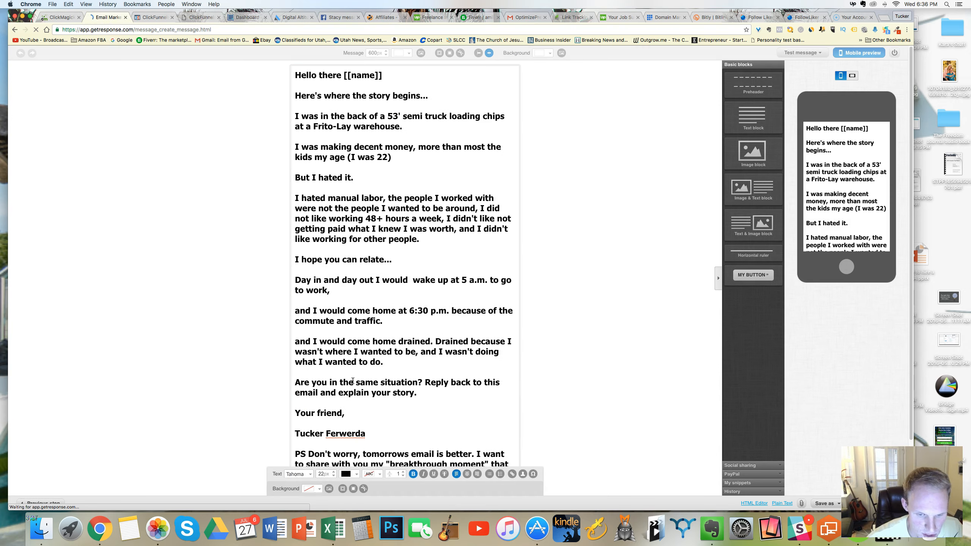
left_click_drag(368, 379, 309, 357)
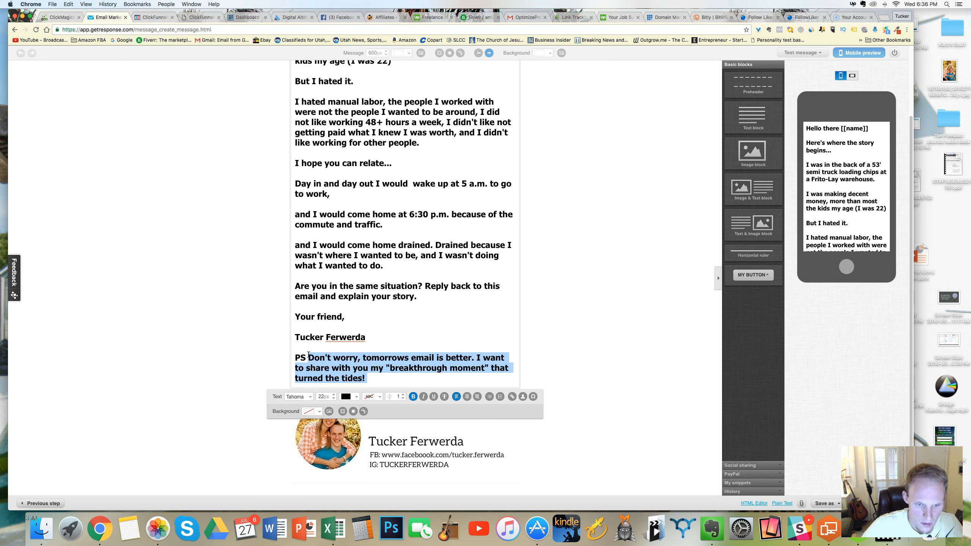
type("Don")
key("BackSpace")
key("BackSpace")
key("BackSpace")
key("BackSpace")
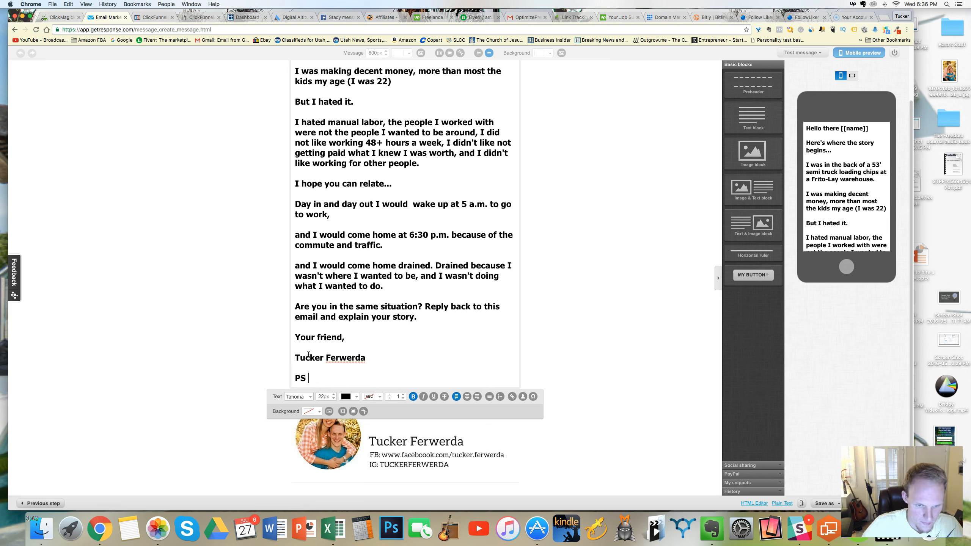
- Write the new postscript opening "Don't worry, not all my messages are like this, but I just really wanted to emphasize"
type("Don't worry, not all my ")
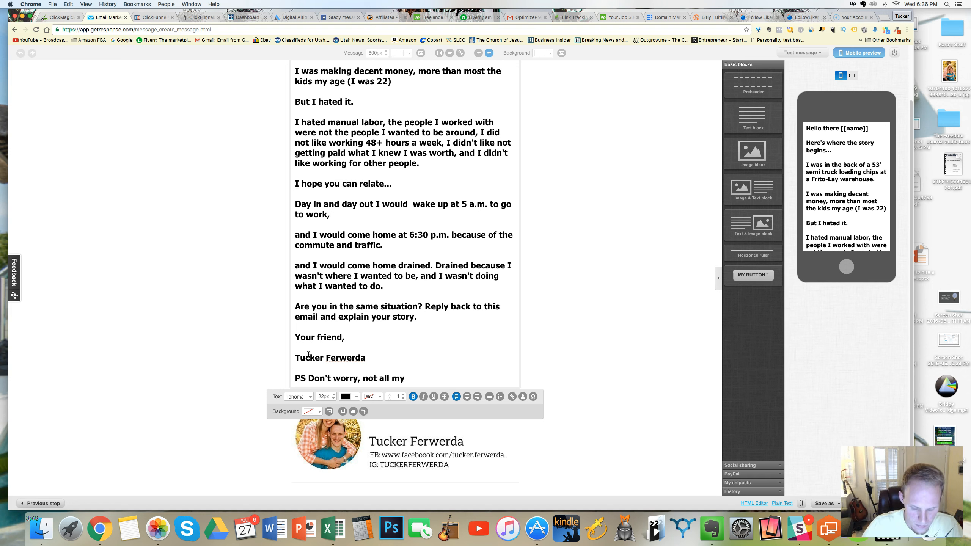
type("messages")
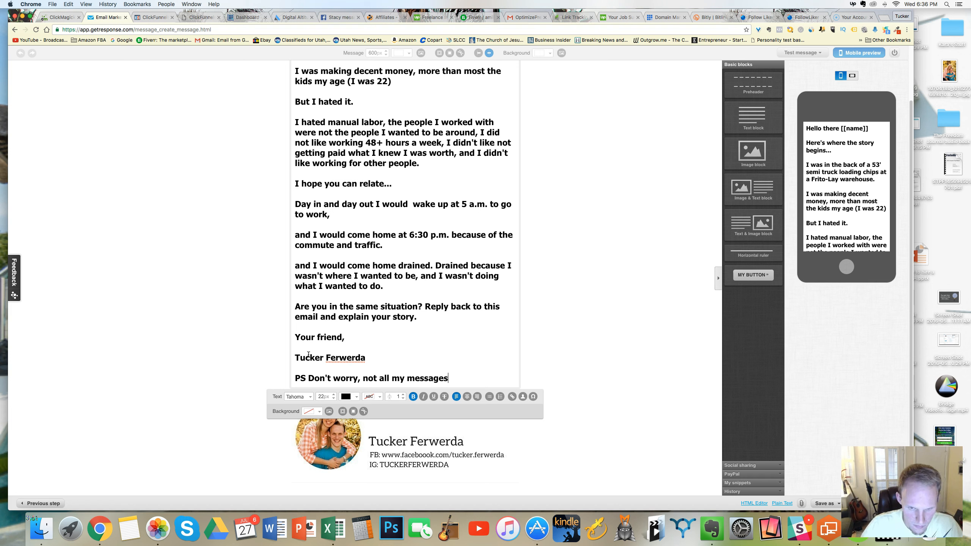
type(" are like this")
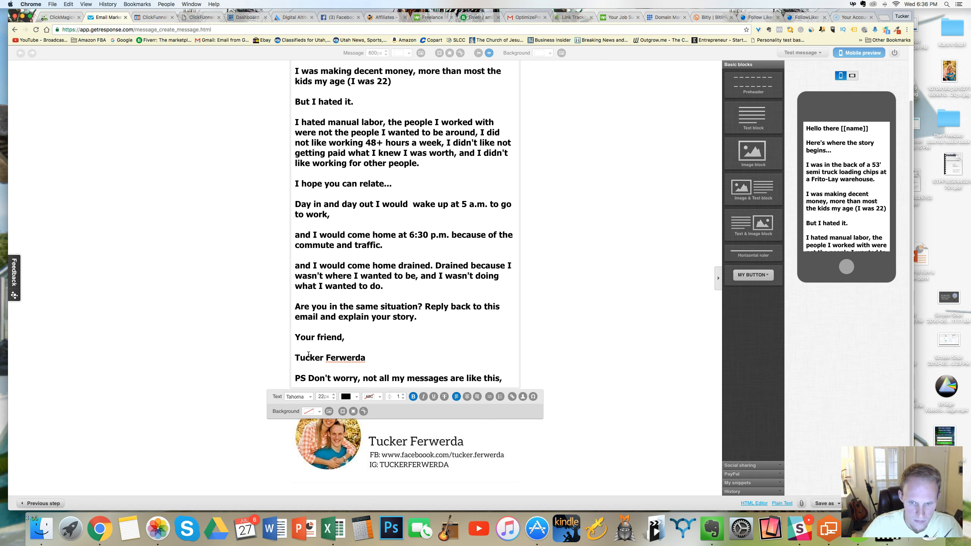
type(", but I just really wanted to empah")
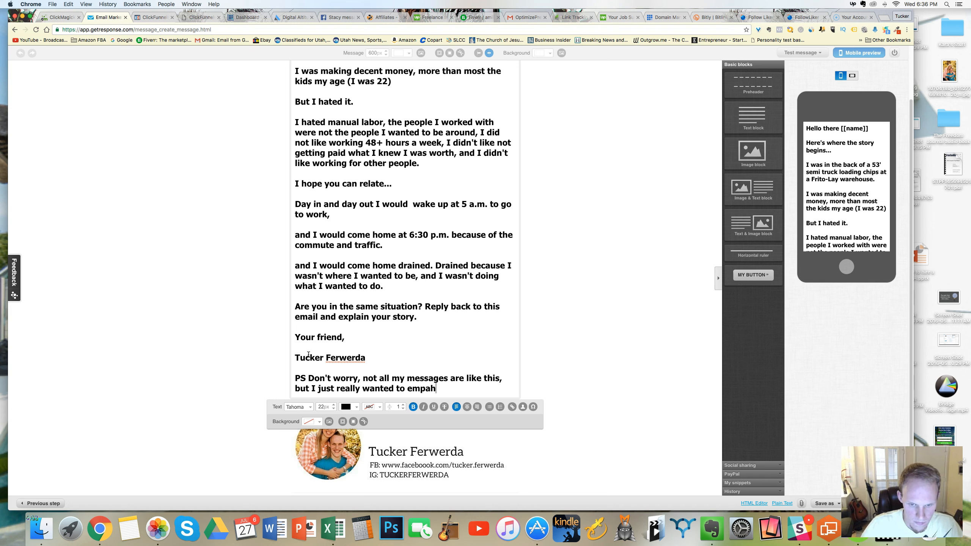
type("si")
key("BackSpace")
key("BackSpace")
type("asize ")
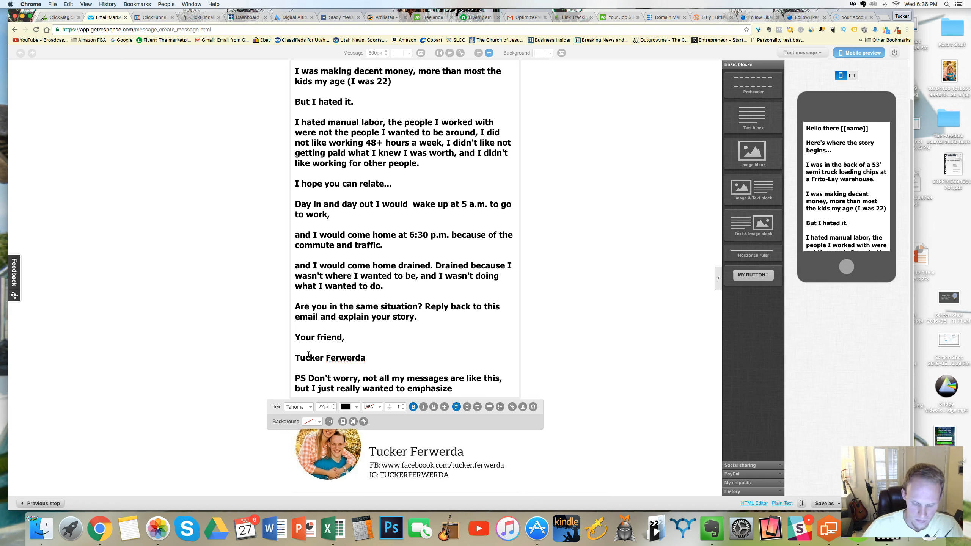
- Continue the postscript with "how I felt. Have you felt in any way like this before?"
type("how I felt. ha")
key("BackSpace")
key("BackSpace")
type("Have you felt")
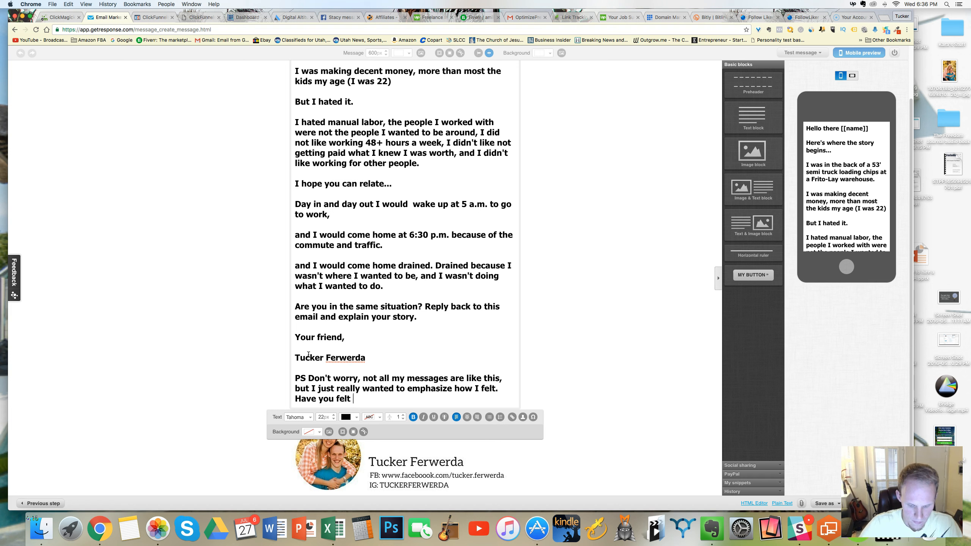
type(" in any ")
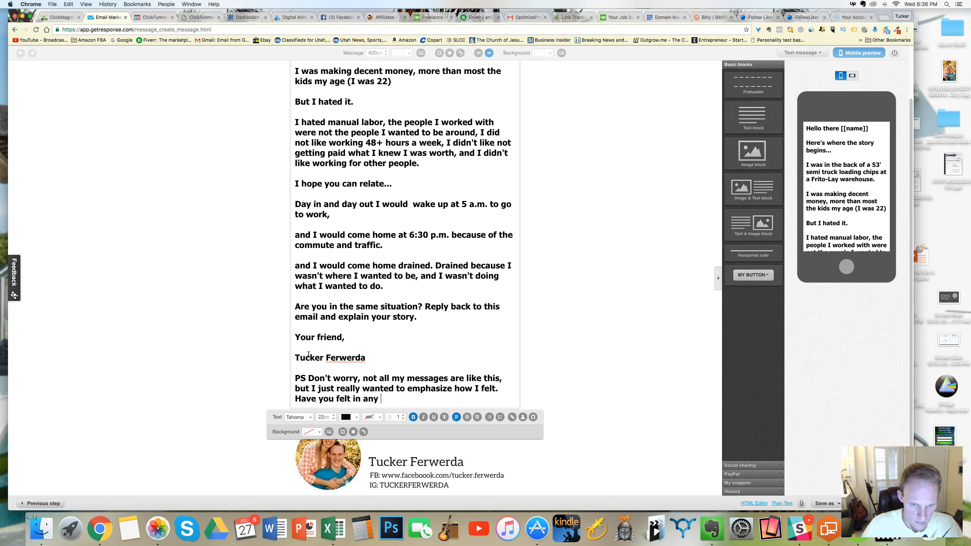
type("way like this before? ")
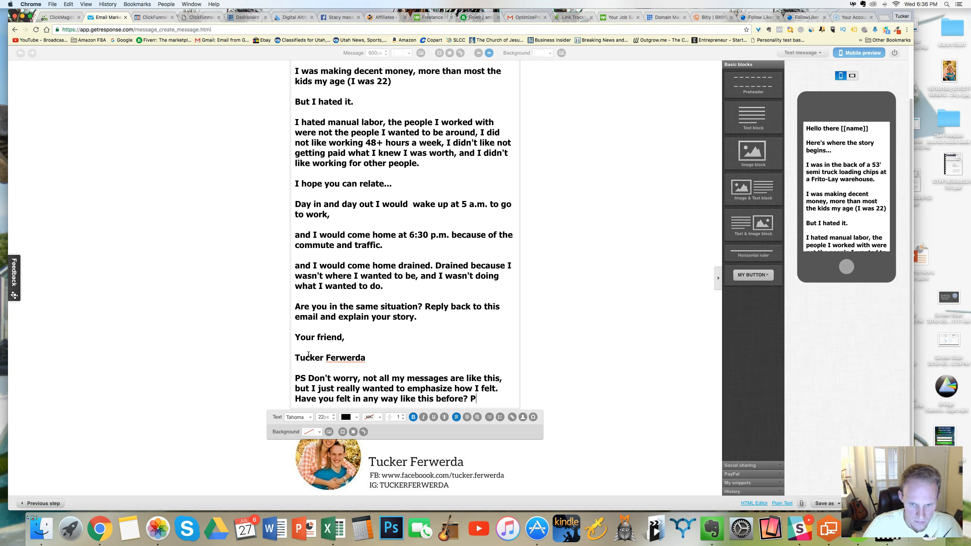
- Continue the day 1 postscript with "Please hit "reply," I'd love to hear what you have to say."
type("Plea")
key("BackSpace")
type("ease")
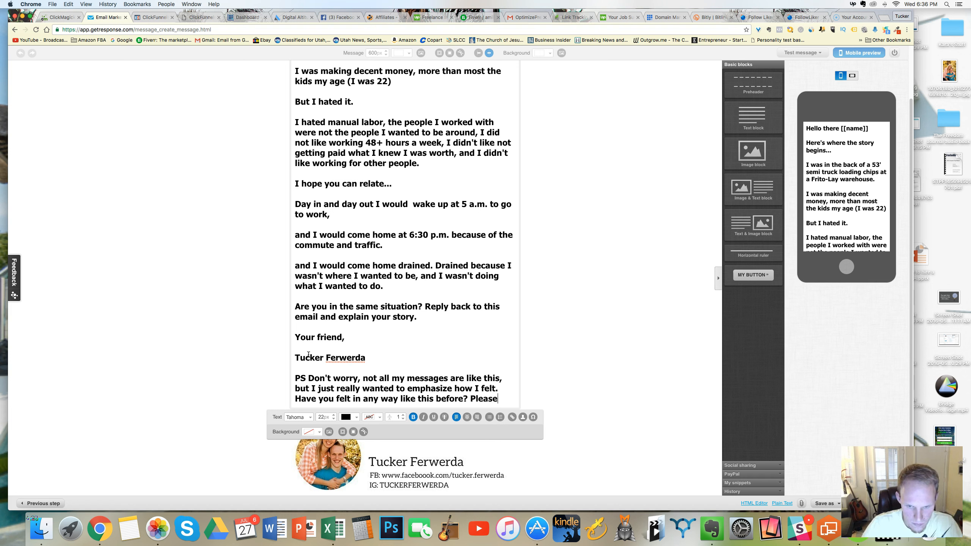
type(" hit \"reply,")
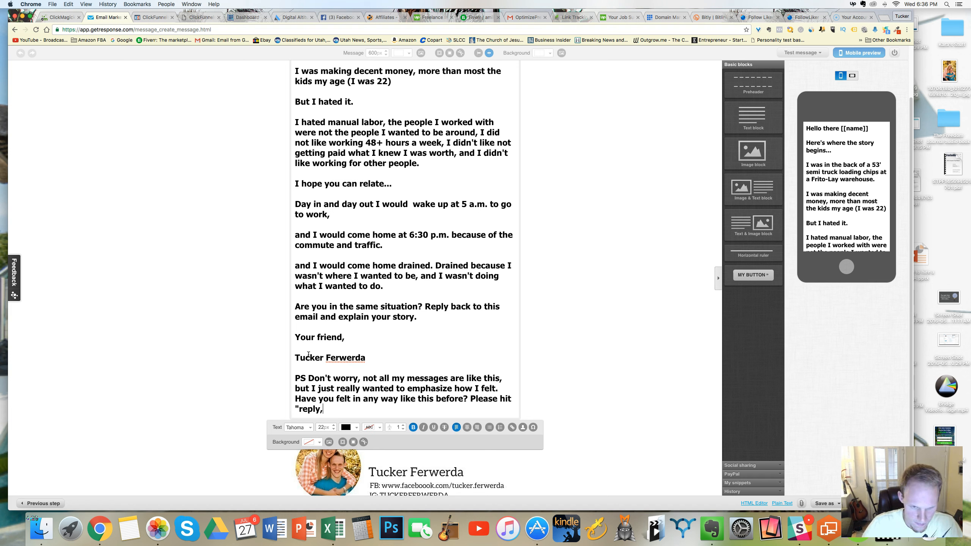
type("\" I'd lov")
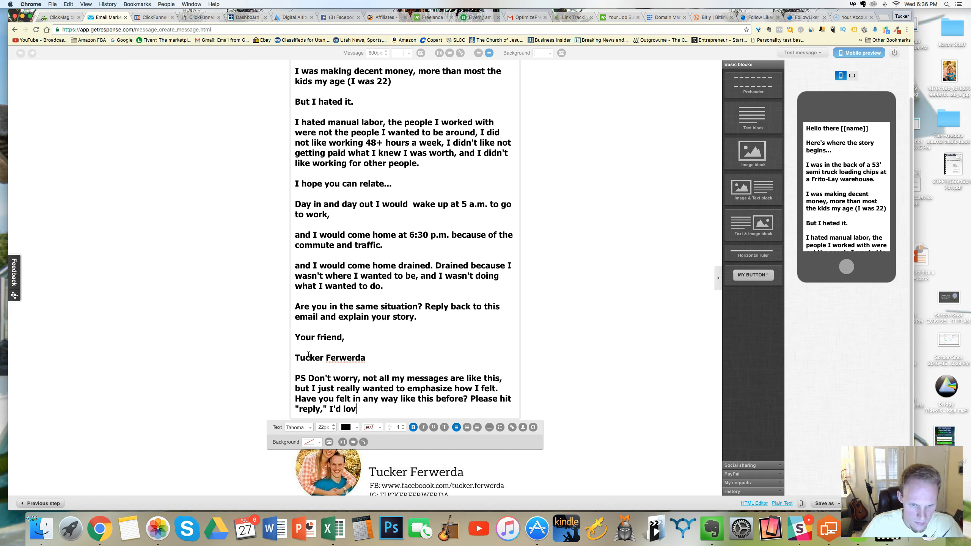
type("e to hear what ")
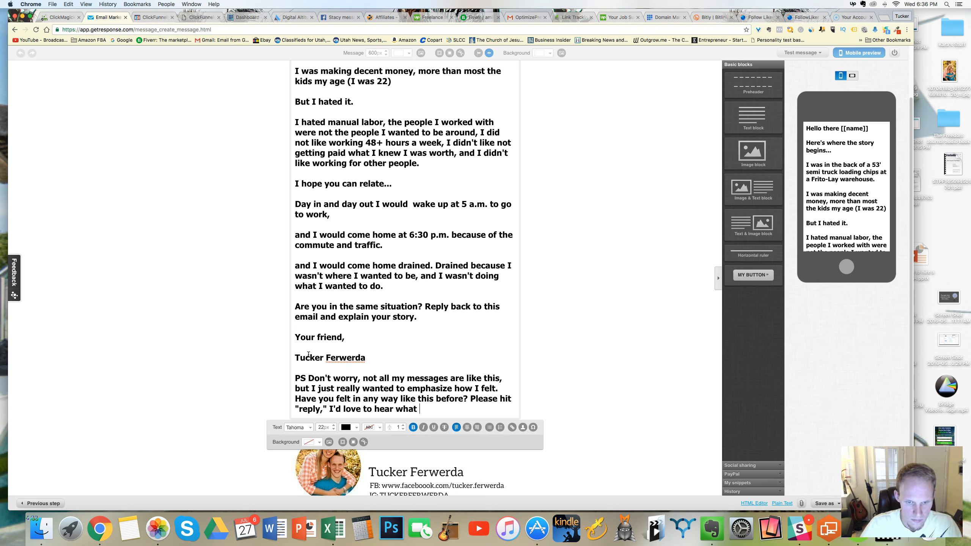
type("dyyou have ")
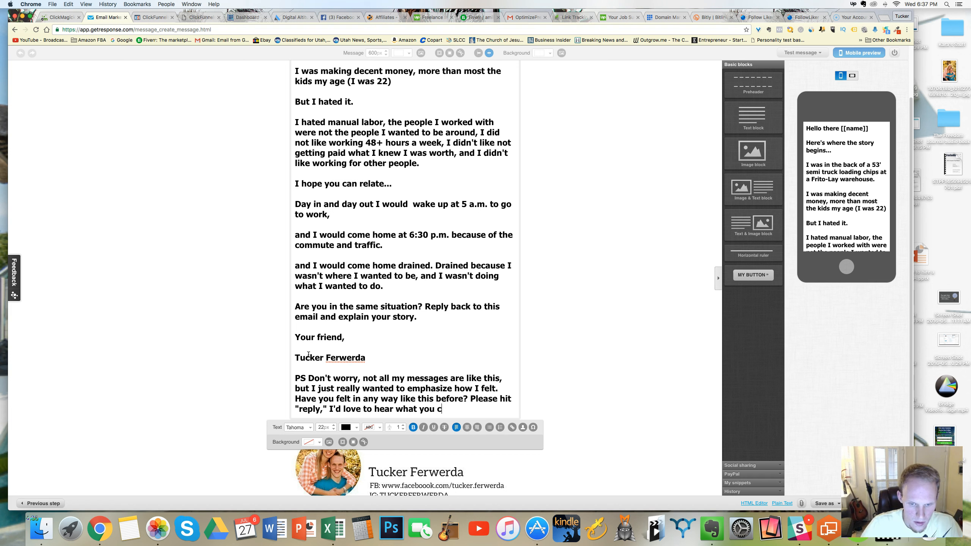
type("to say.")
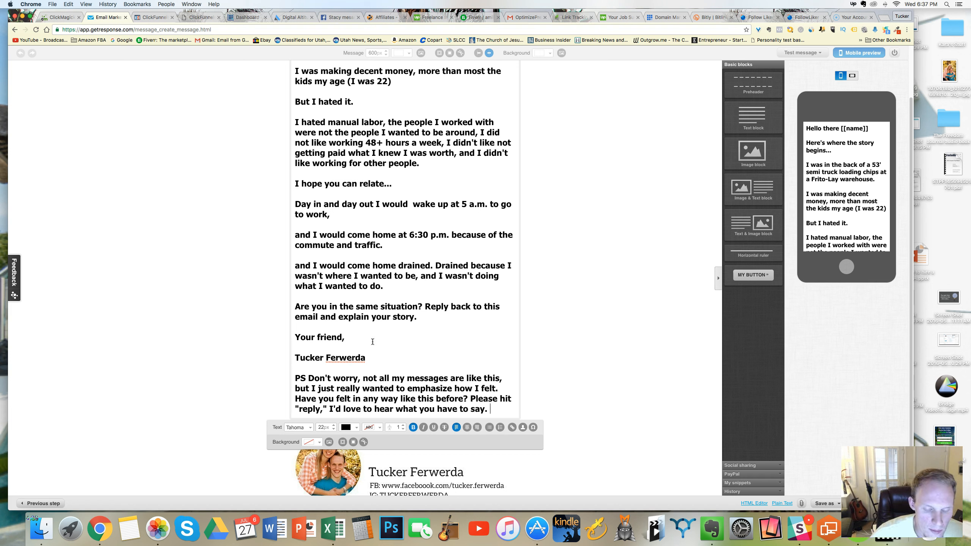
- Reread the day 1 message and end its postscript with "I'll continue the story tomorrow"
scroll(373, 341, "up", 3)
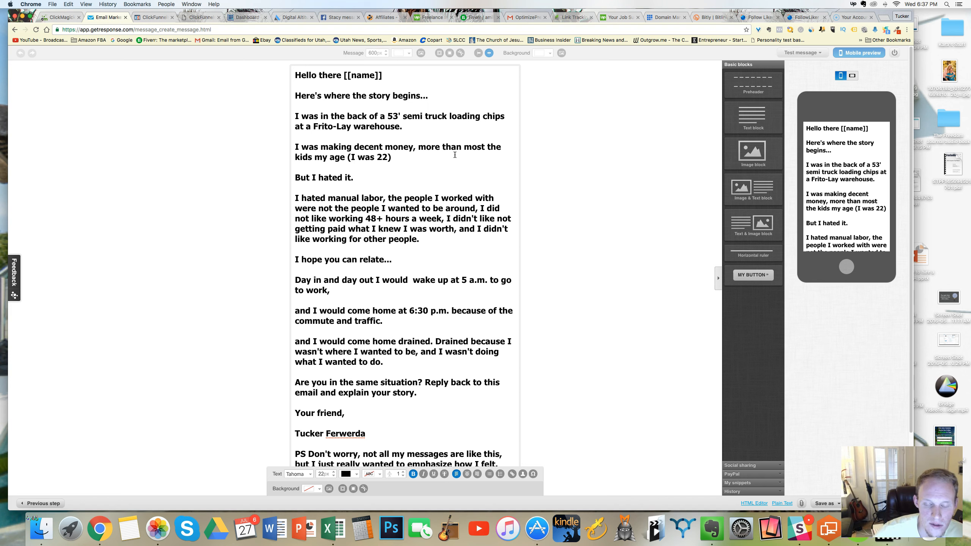
scroll(434, 229, "down", 4)
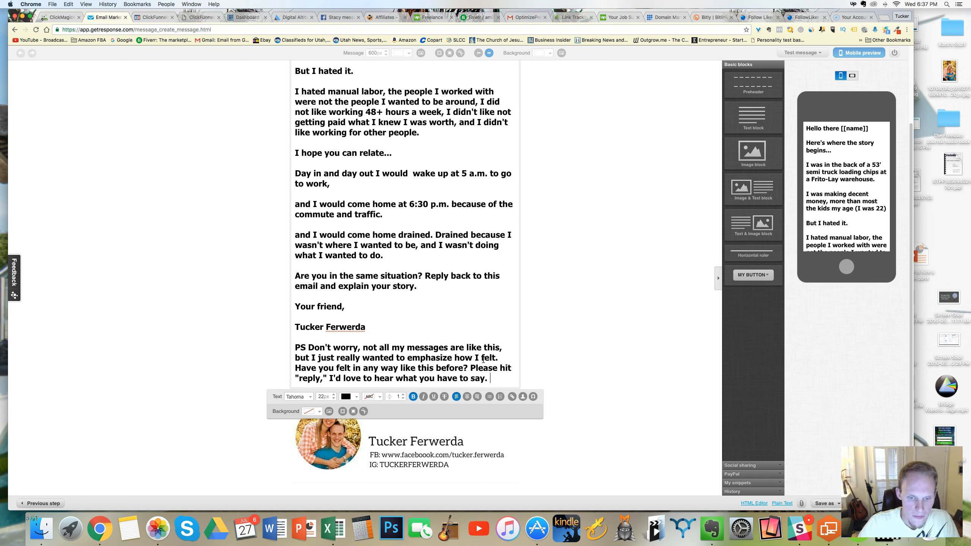
type("I'll con")
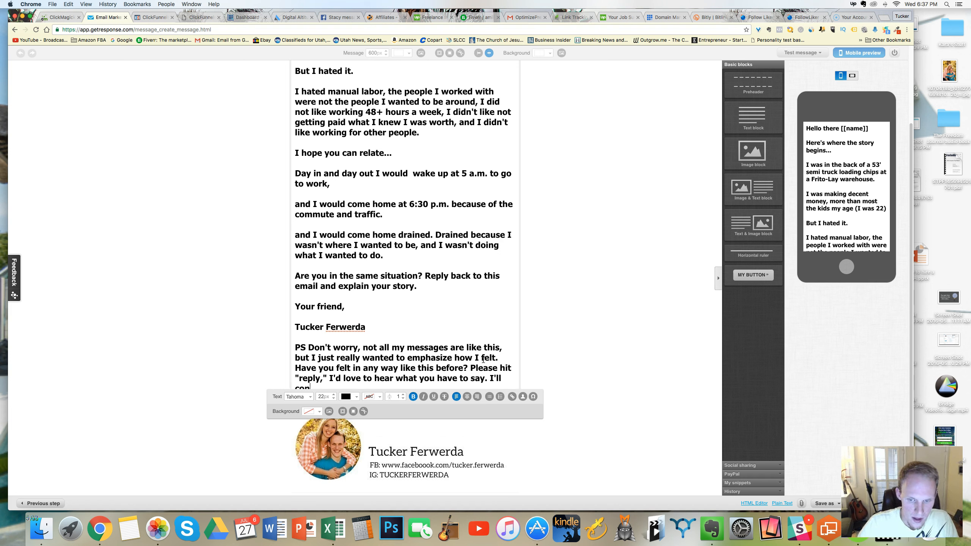
type("tinue the stroy la")
key("BackSpace")
key("BackSpace")
key("BackSpace")
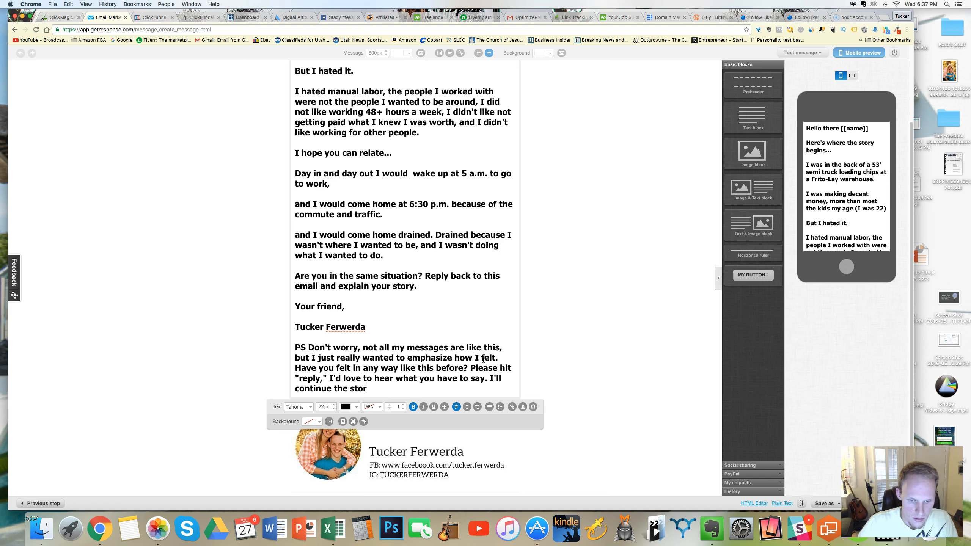
type("late")
key("BackSpace")
key("BackSpace")
key("BackSpace")
key("BackSpace")
type("tomorrow")
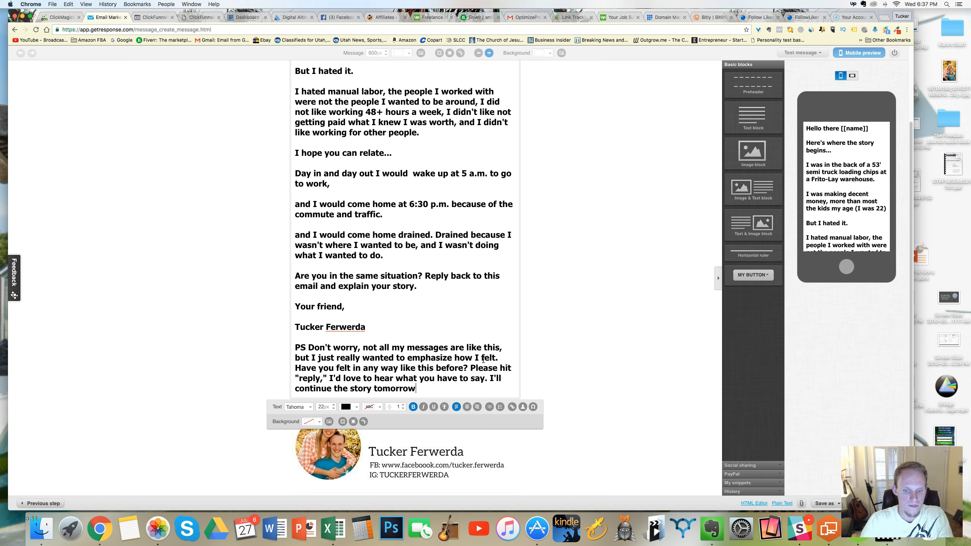
- Finish editing the day 1 message and return to the autoresponder calendar
scroll(560, 305, "down", 1)
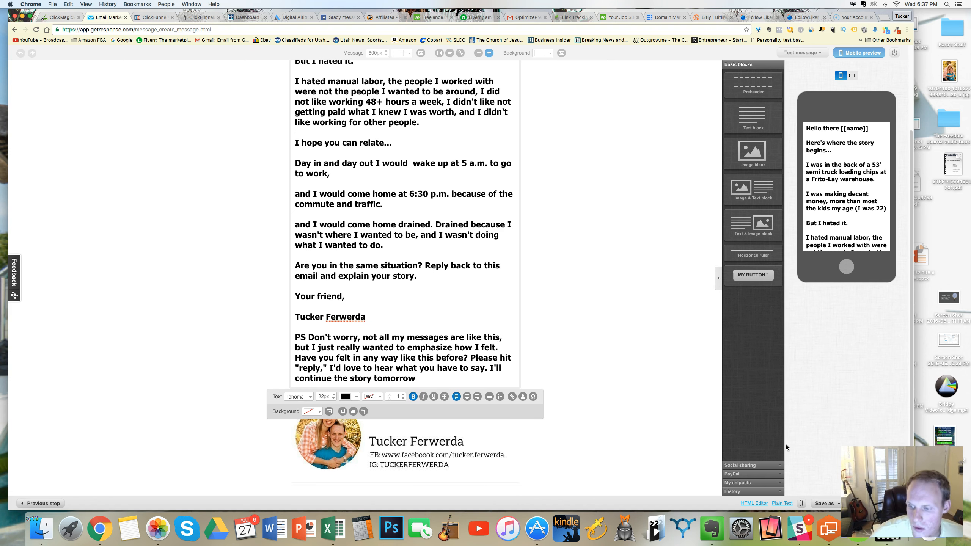
left_click_drag(892, 440, 891, 314)
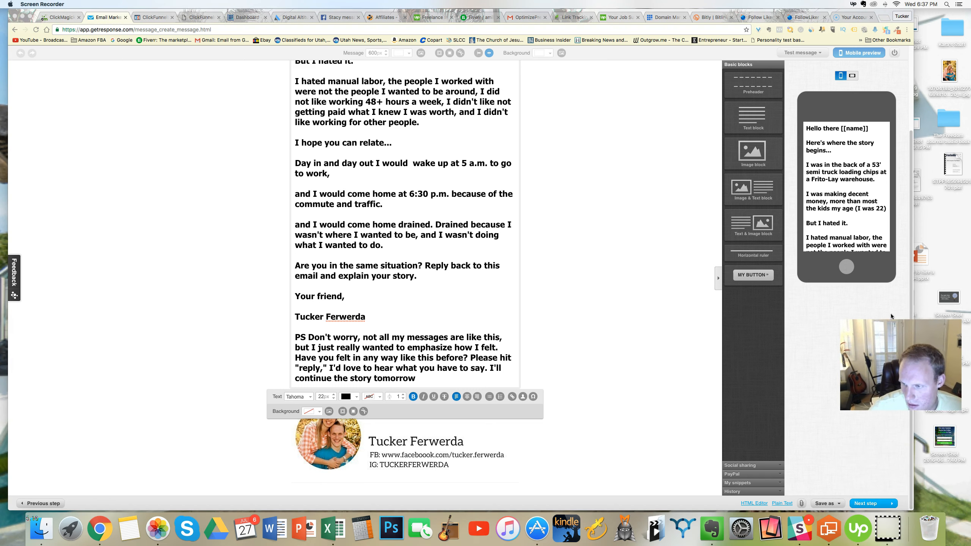
left_click(858, 501)
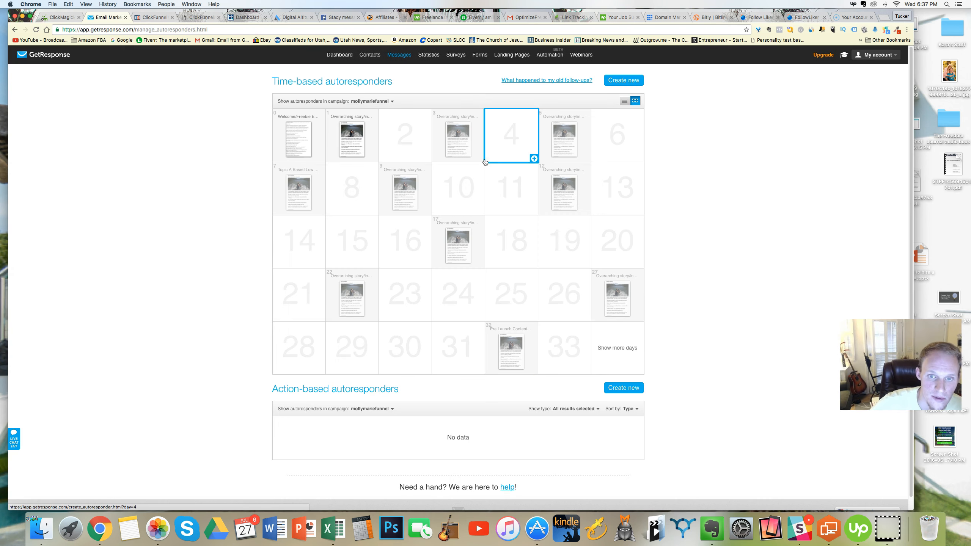
- Open the day 3 autoresponder's message settings and check the day 3 subject in the Molly Marie Funnel note in Evernote
left_click(459, 133)
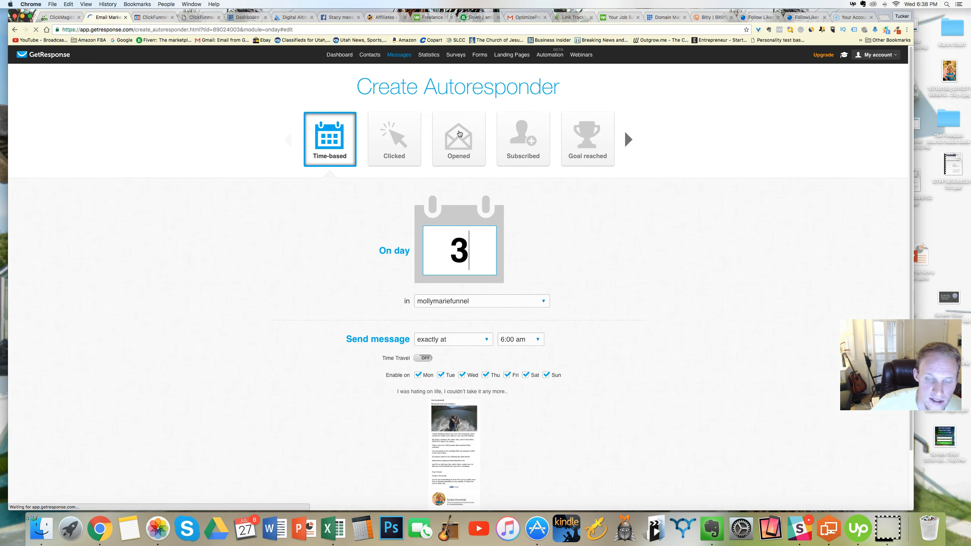
scroll(569, 260, "down", 3)
scroll(543, 376, "up", 2)
scroll(544, 376, "down", 2)
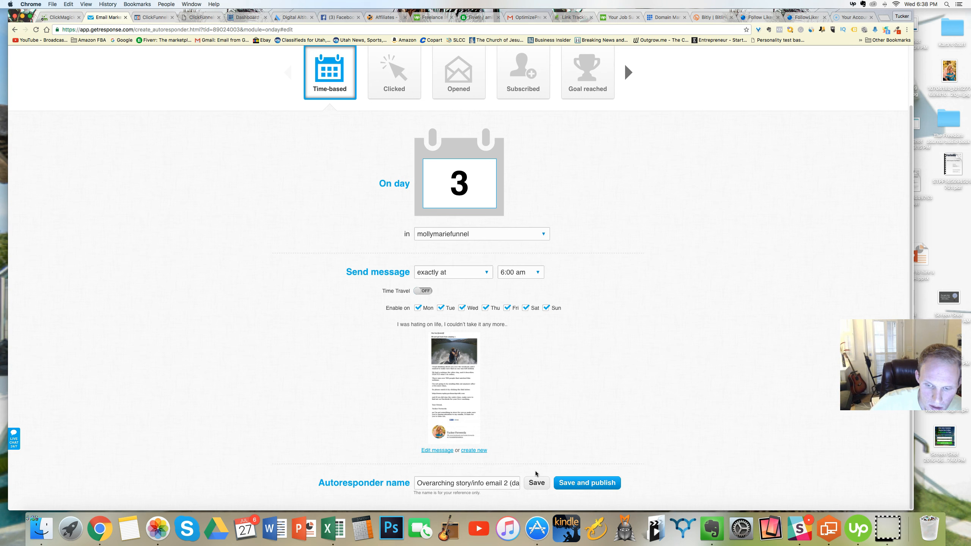
left_click(444, 452)
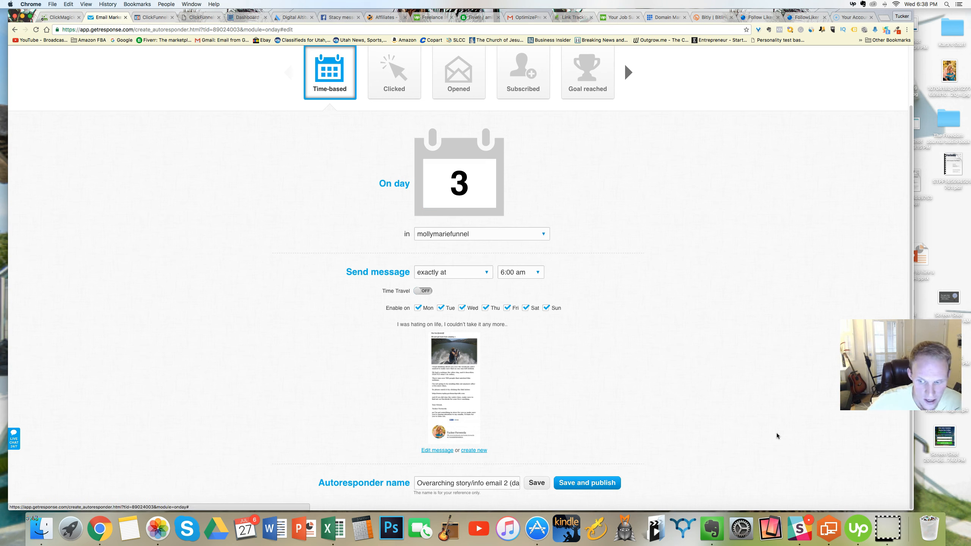
left_click(712, 529)
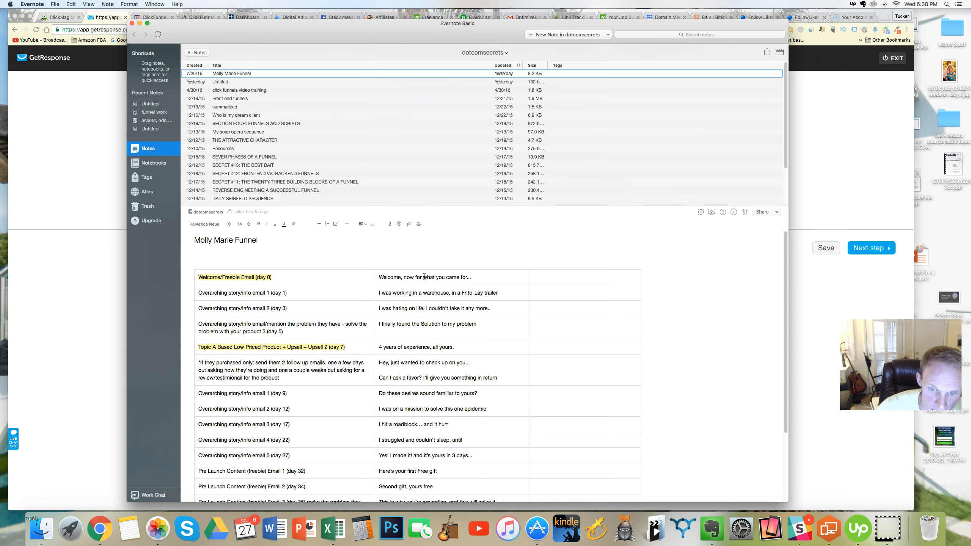
left_click(104, 257)
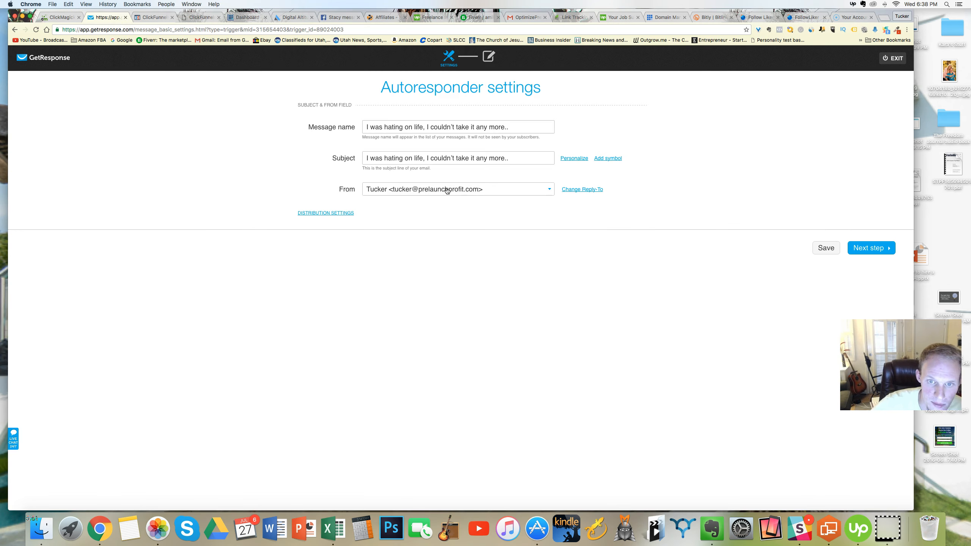
- Review the content of the day 3 message in Chrome and exit the message editor
left_click(859, 249)
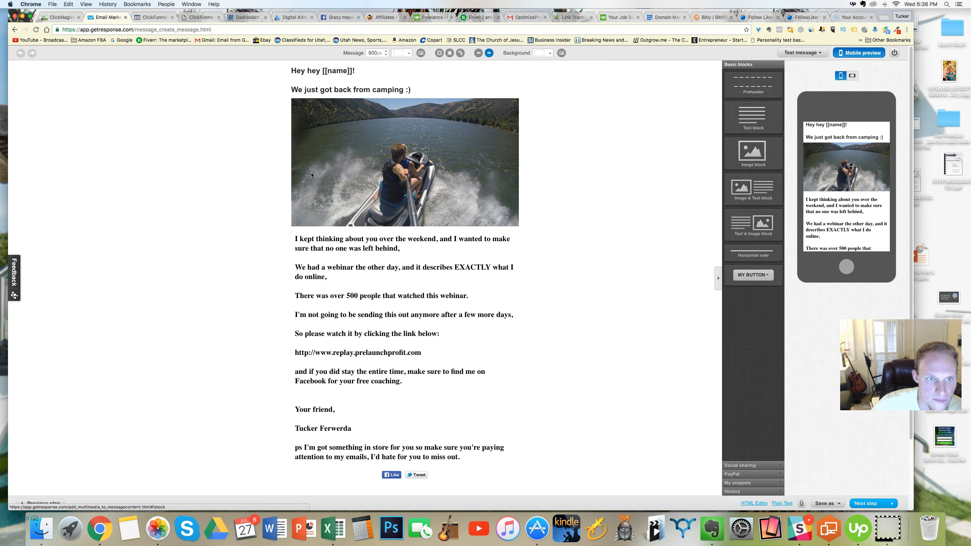
scroll(809, 313, "down", 3)
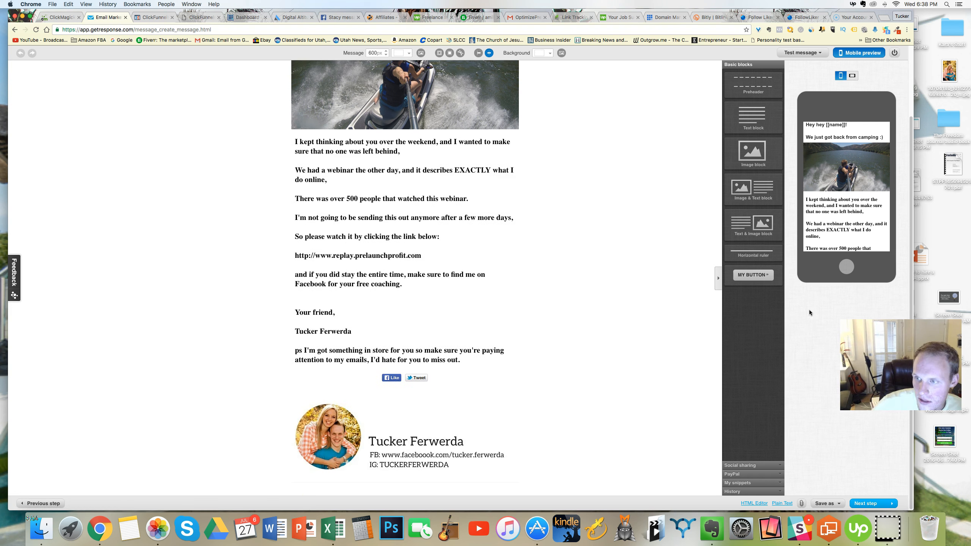
left_click(896, 54)
key("Return")
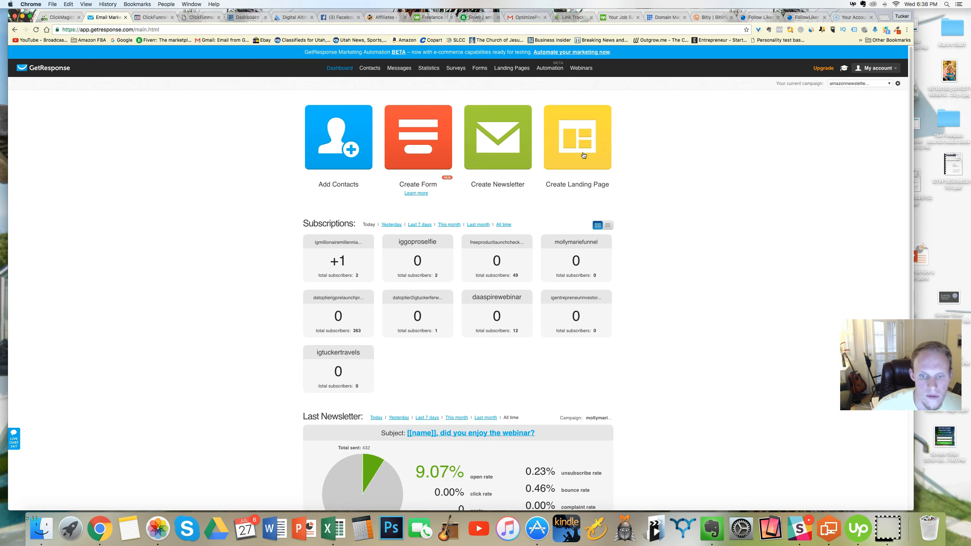
- Return to the mollymariefunnel autoresponder calendar and open the day 3 message's content for editing
scroll(608, 176, "down", 5)
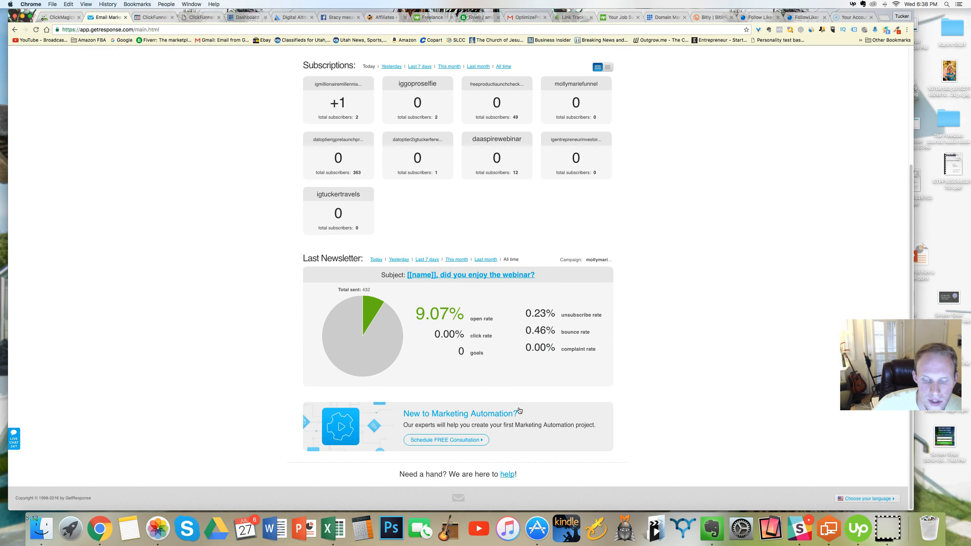
scroll(562, 237, "up", 5)
mouse_move(399, 70)
left_click(418, 120)
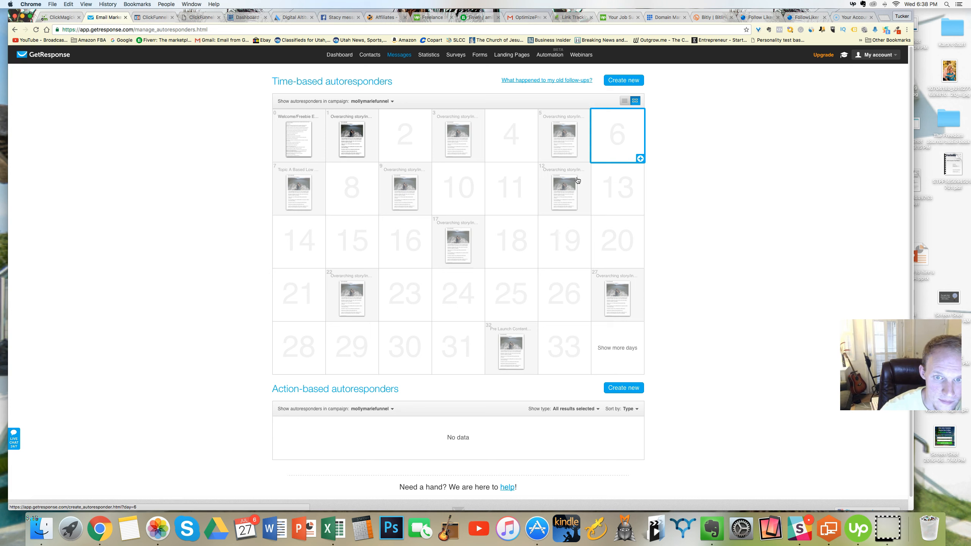
left_click(572, 136)
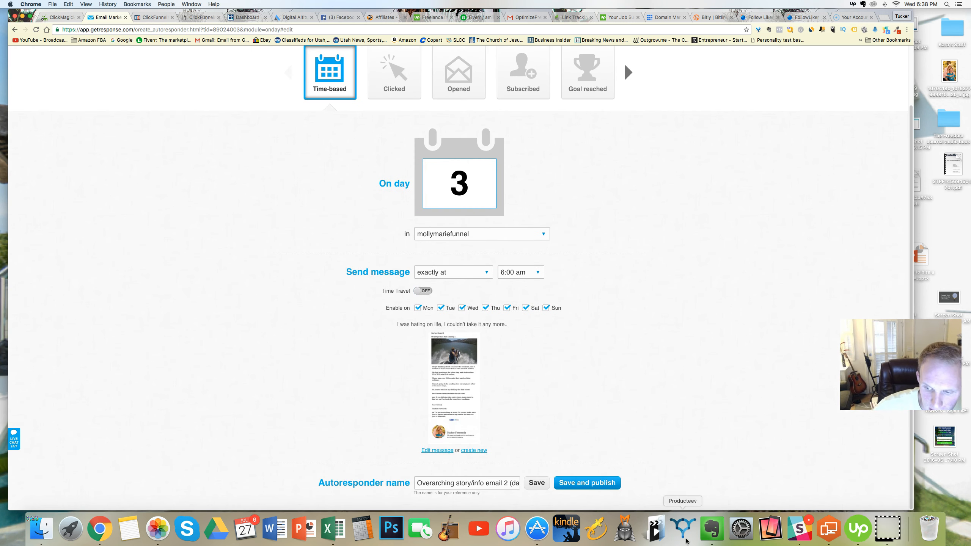
left_click_drag(492, 483, 572, 481)
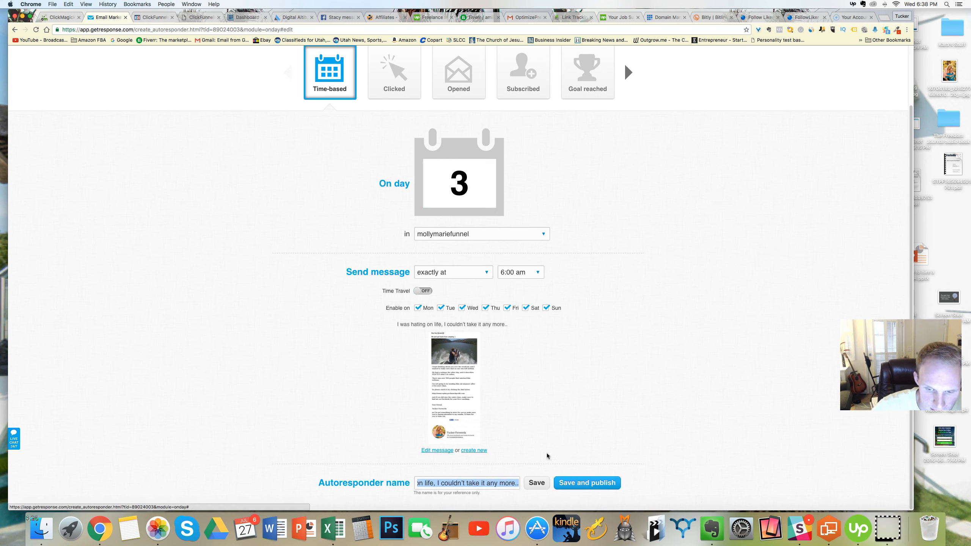
left_click(530, 440)
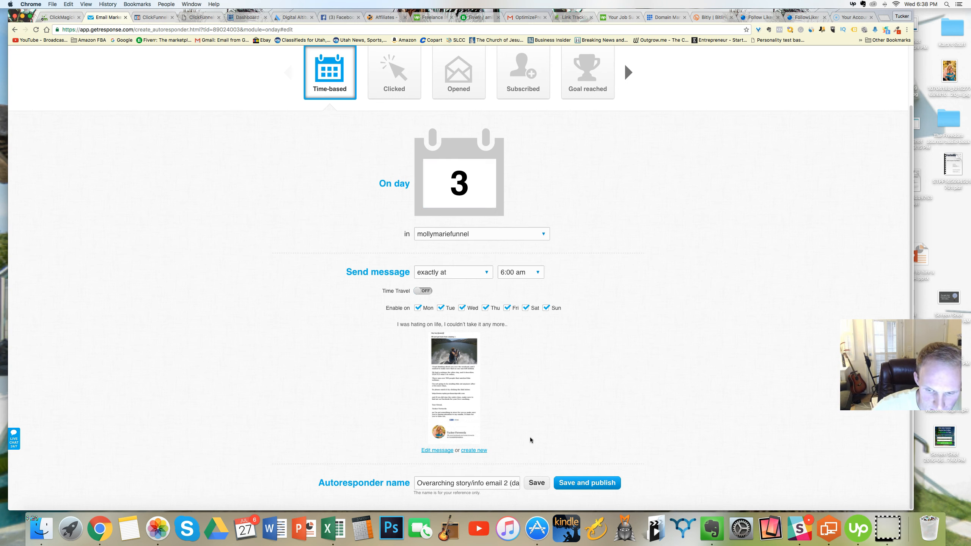
left_click(447, 451)
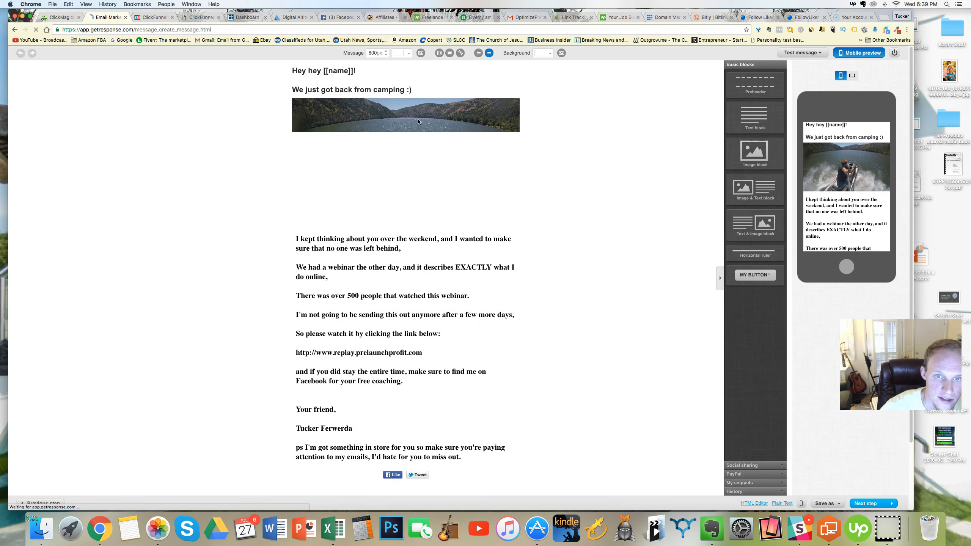
- Delete the camping photo, the greeting block and all body text above "Your friend," from the day 3 message
left_click(520, 94)
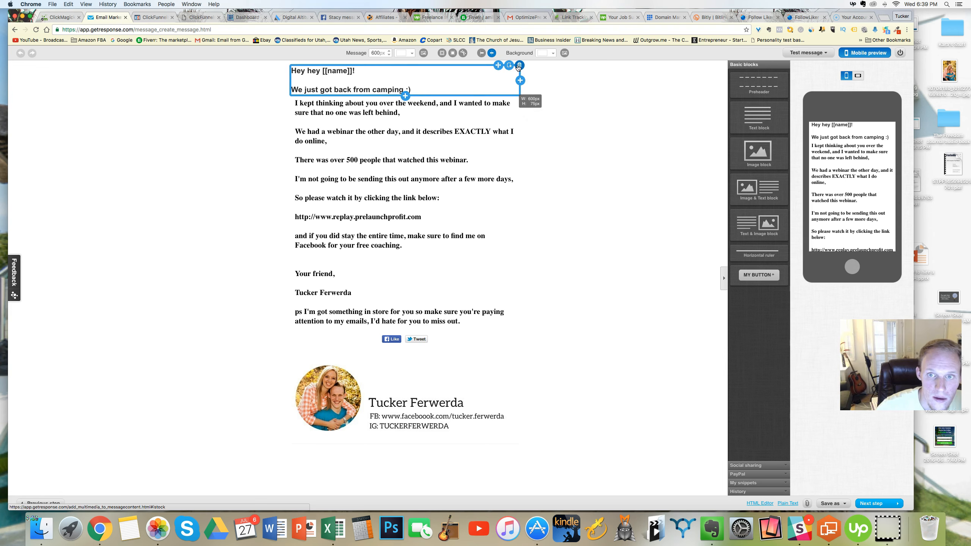
left_click(519, 66)
left_click(378, 93)
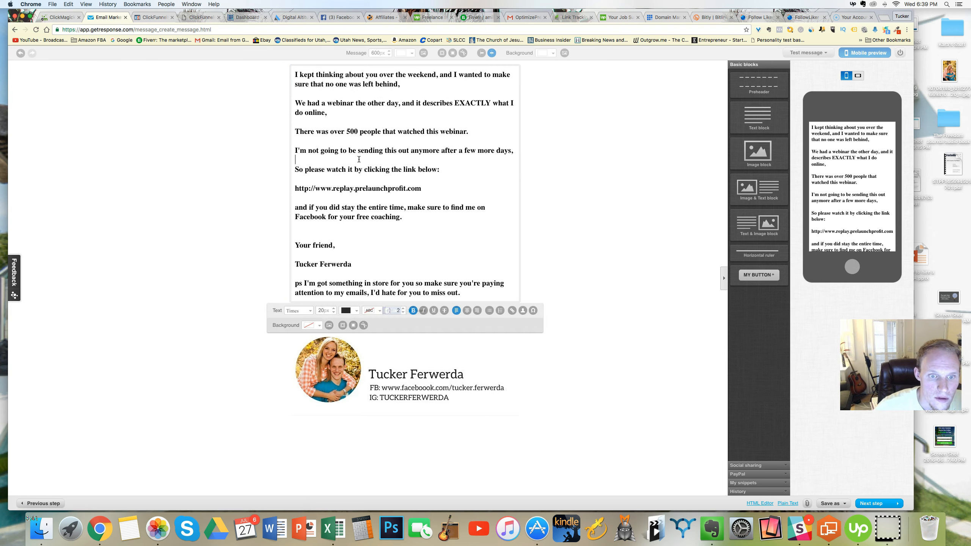
left_click_drag(400, 216, 295, 76)
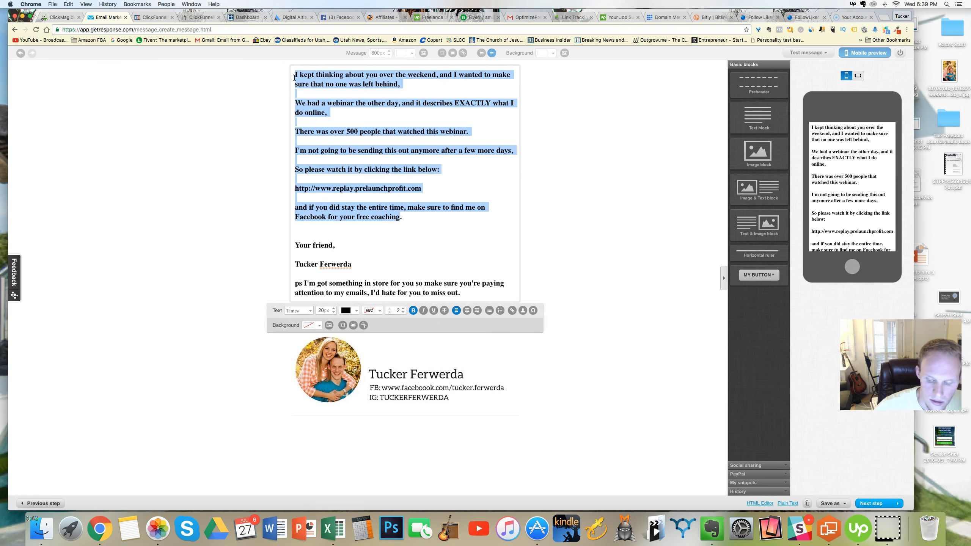
key("BackSpace")
key("BackSpace")
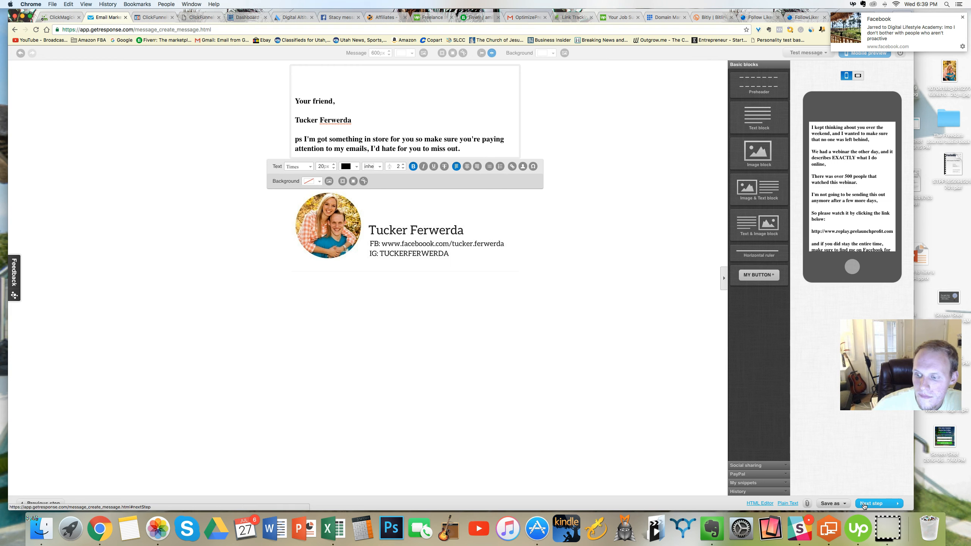
- Dismiss the Facebook notification, finish the day 3 message and return to the autoresponder calendar
left_click(962, 17)
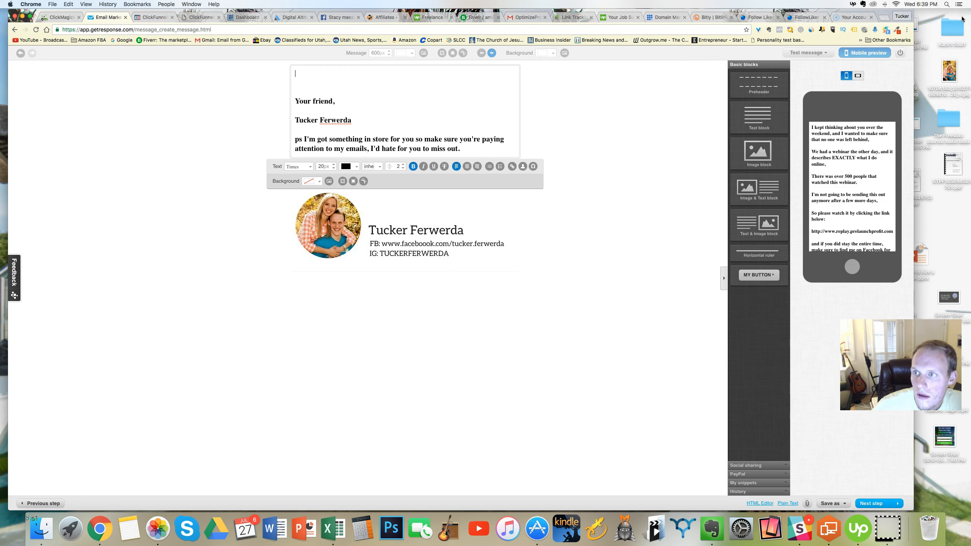
left_click(873, 503)
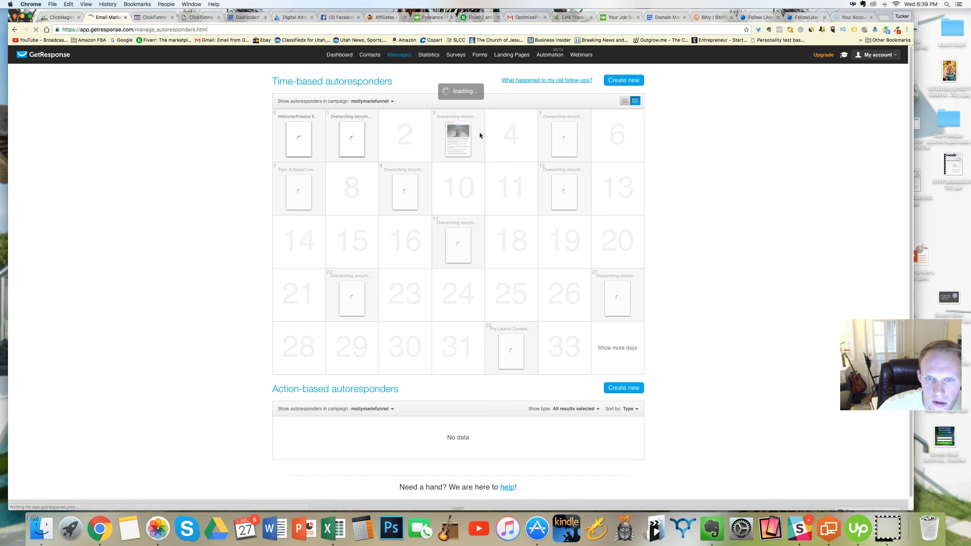
mouse_move(459, 135)
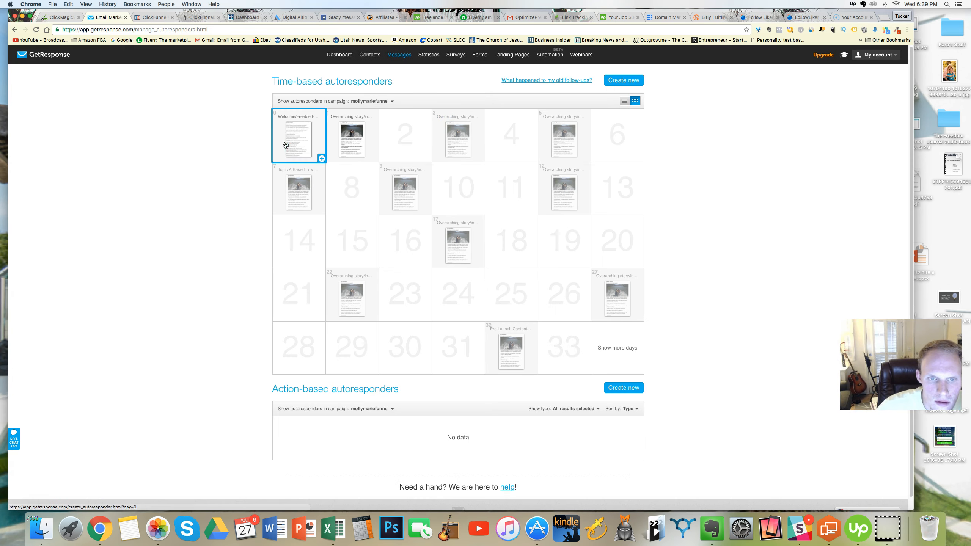
- Open the day 1 message's content, check its text formatting and closing lines, and exit the message editor
mouse_move(351, 139)
left_click(440, 141)
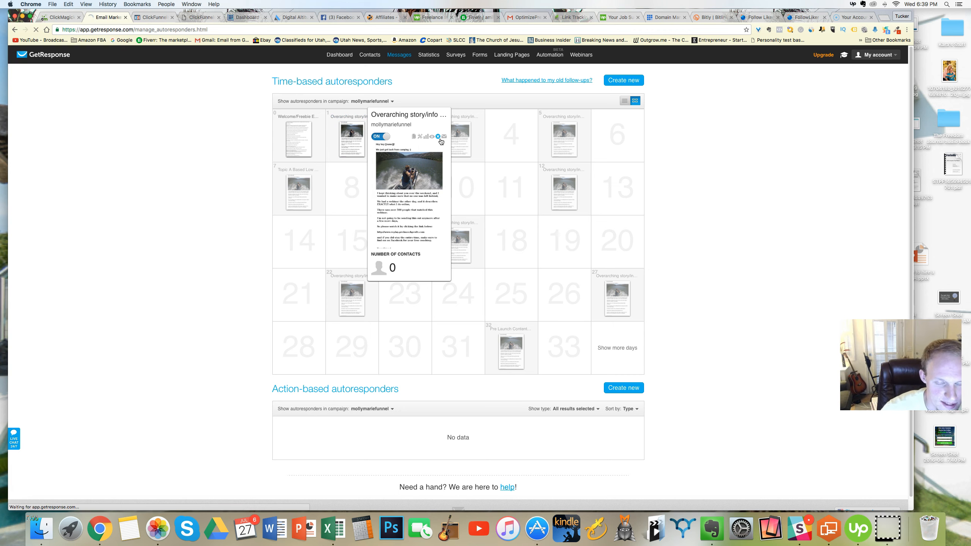
scroll(554, 188, "down", 3)
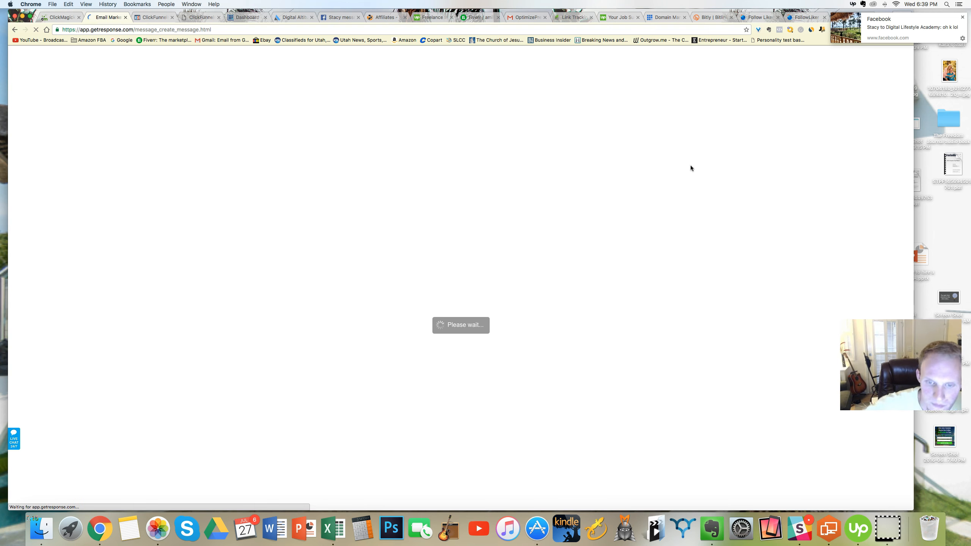
left_click(396, 198)
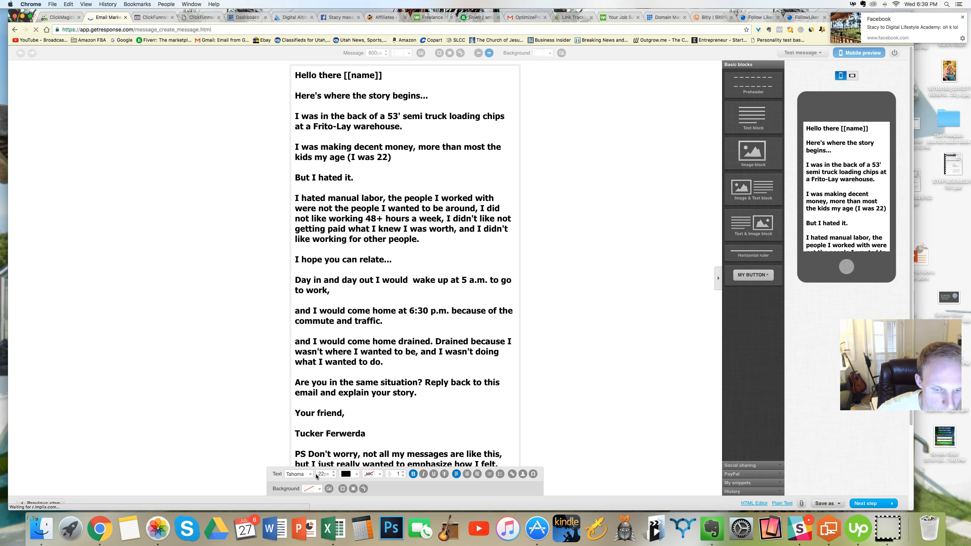
scroll(407, 330, "down", 3)
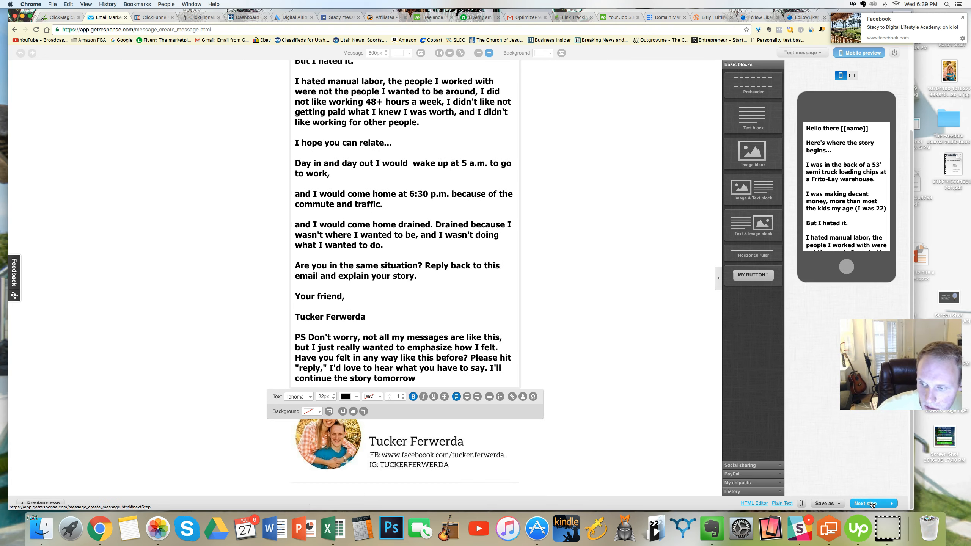
left_click(893, 53)
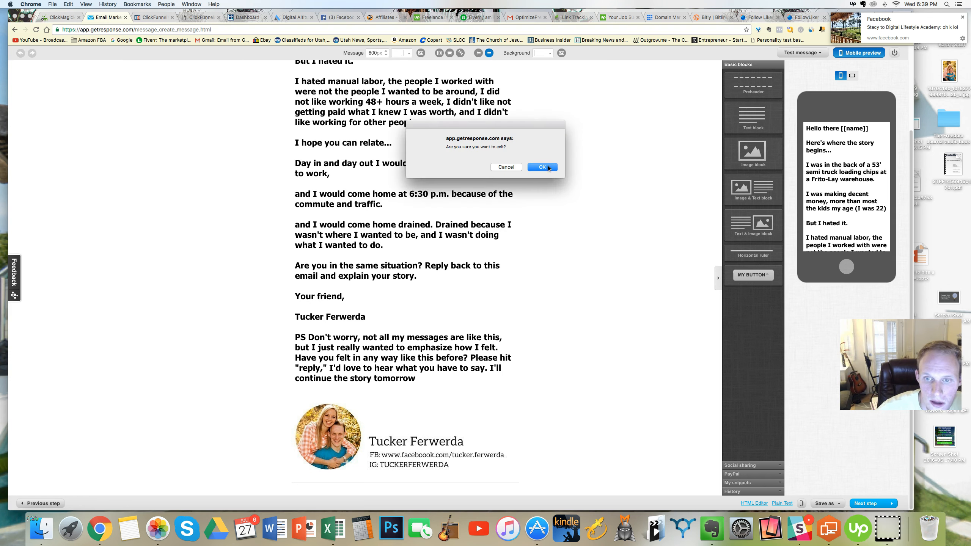
left_click(541, 168)
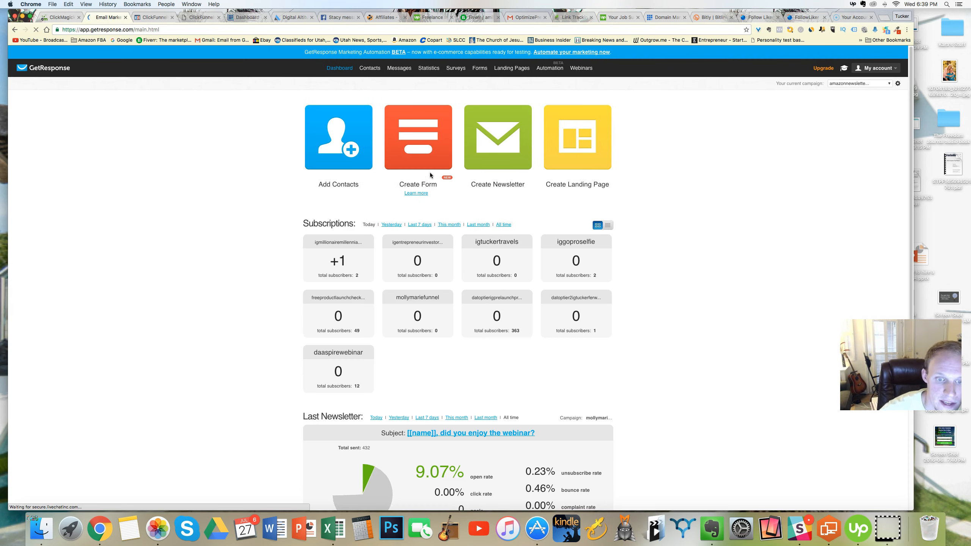
- Return to the mollymariefunnel autoresponder calendar and open the day 3 autoresponder's message content for editing
mouse_move(399, 67)
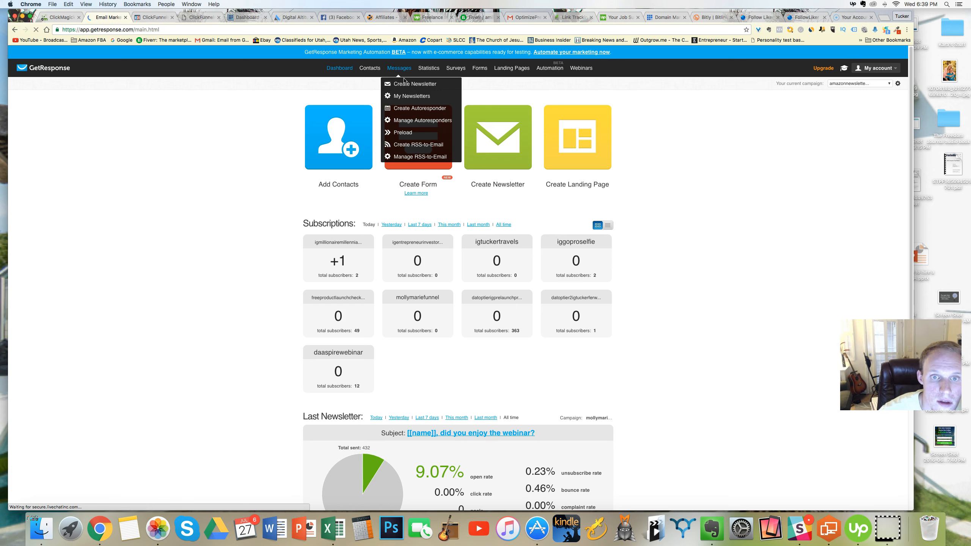
left_click(412, 123)
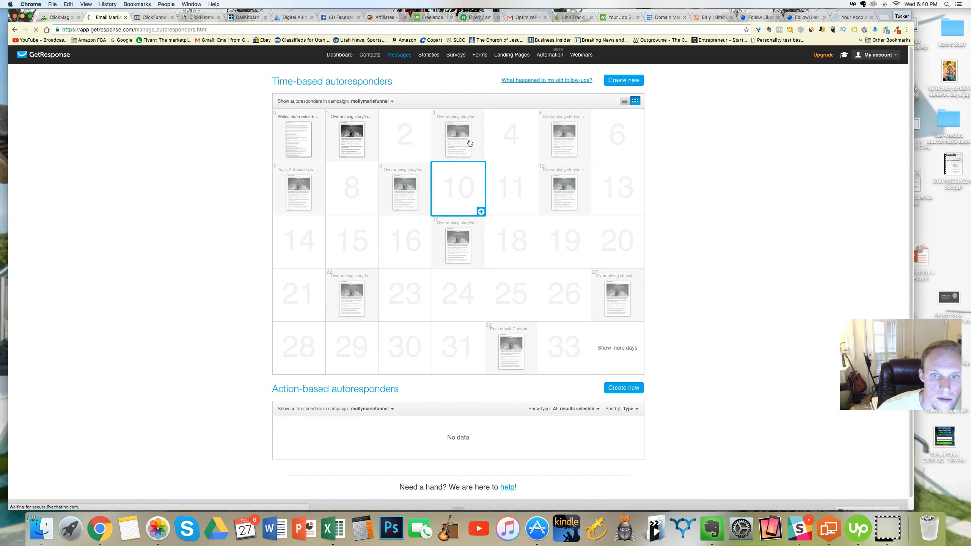
left_click(458, 142)
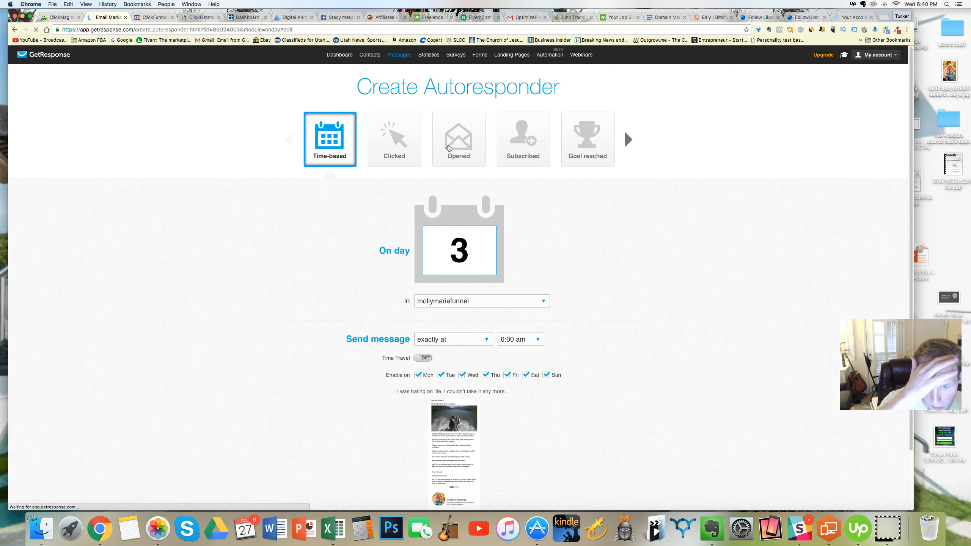
scroll(507, 396, "down", 3)
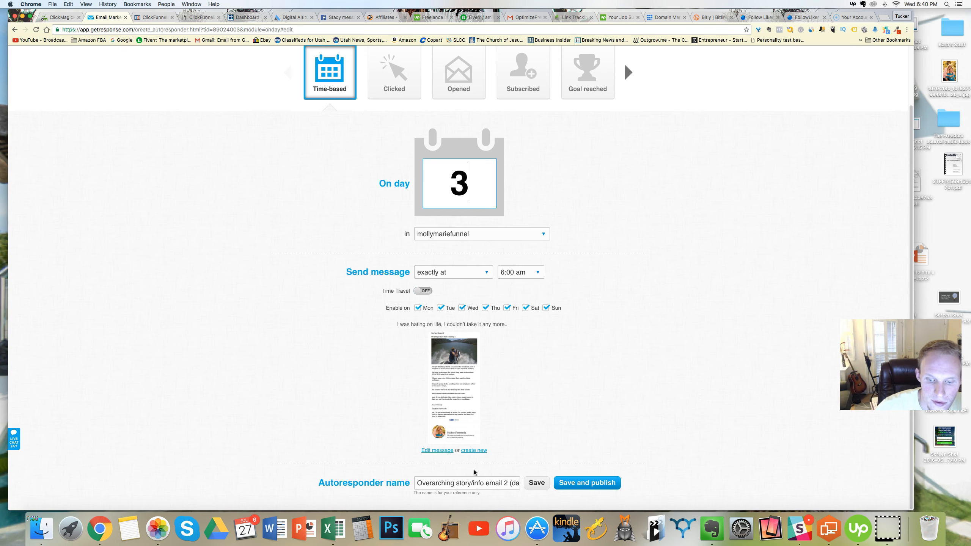
left_click(440, 452)
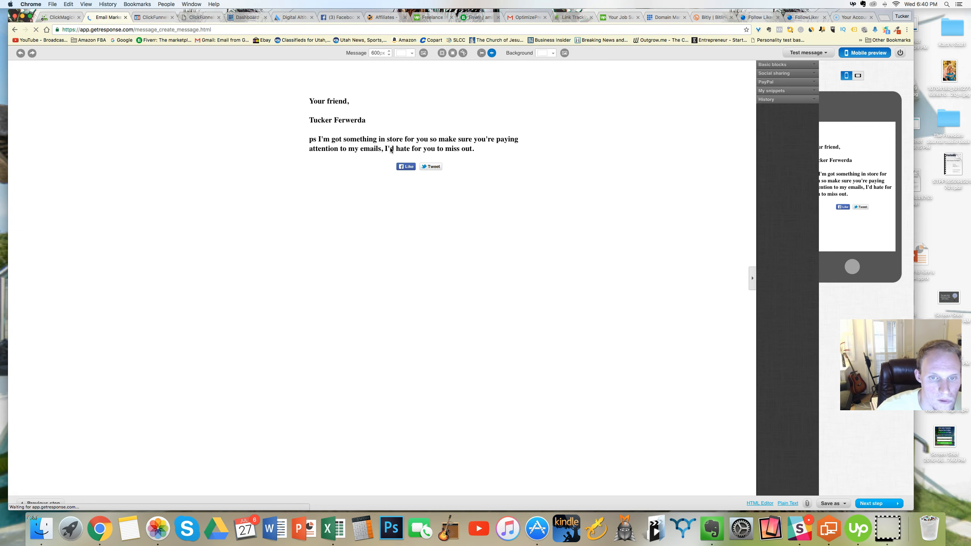
- Set the day 3 message's text block to Tahoma at 22 px
left_click(345, 85)
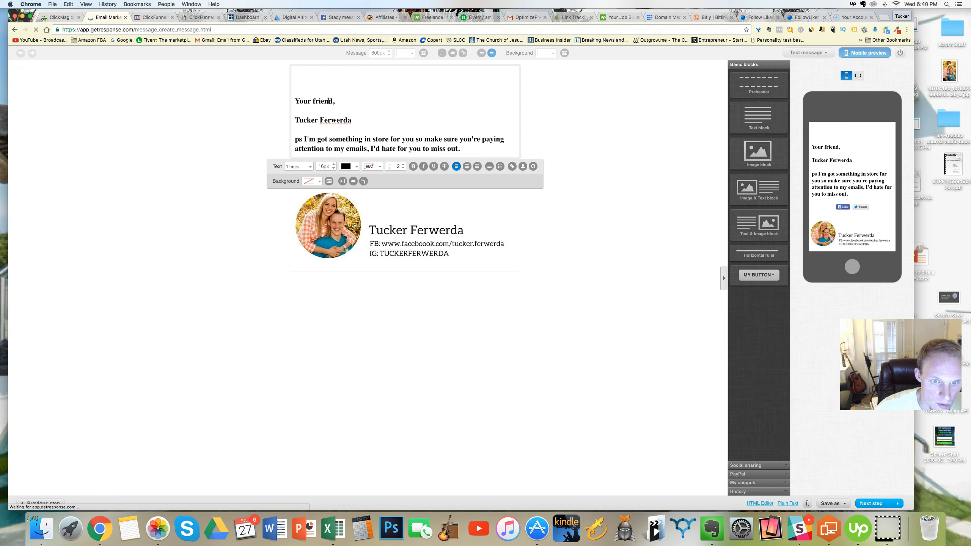
left_click(334, 164)
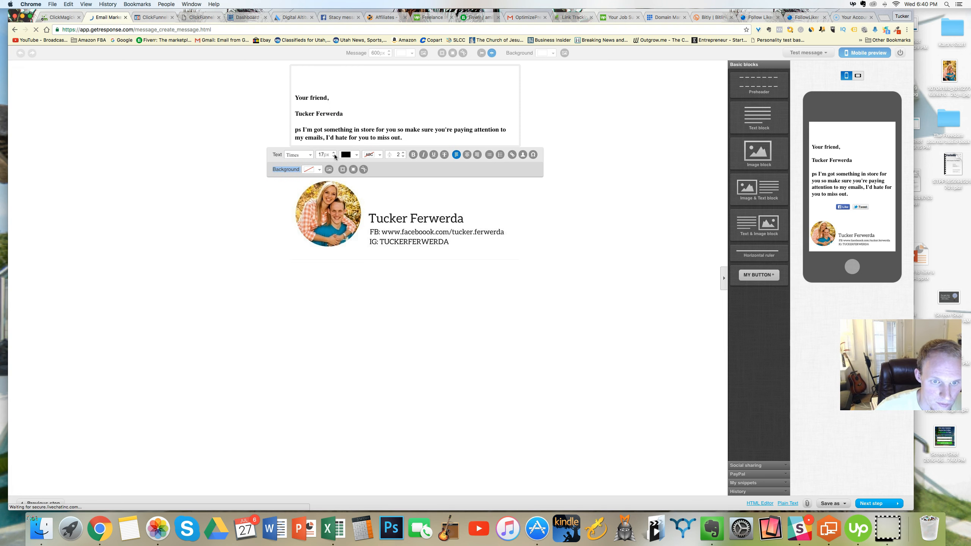
left_click(334, 155)
left_click(333, 155)
left_click(334, 160)
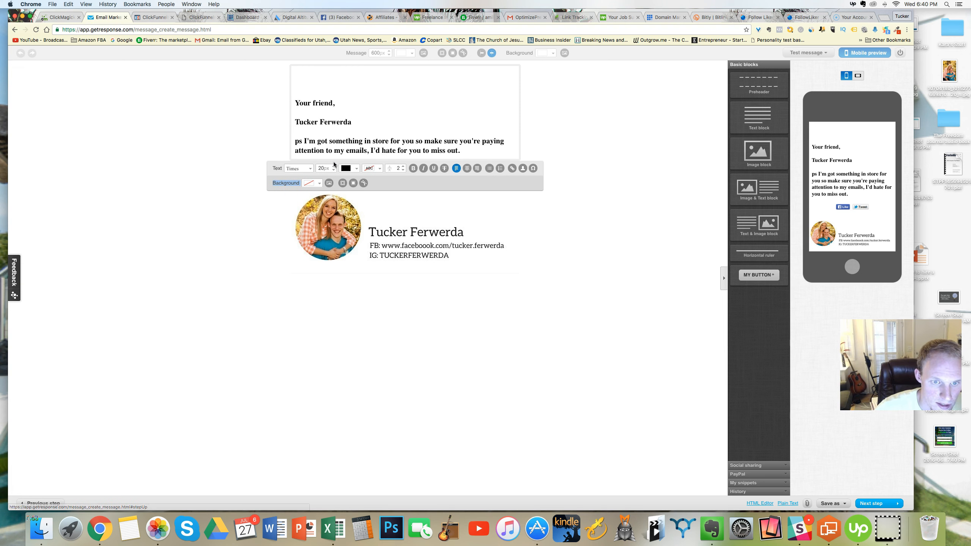
left_click(334, 169)
left_click(334, 170)
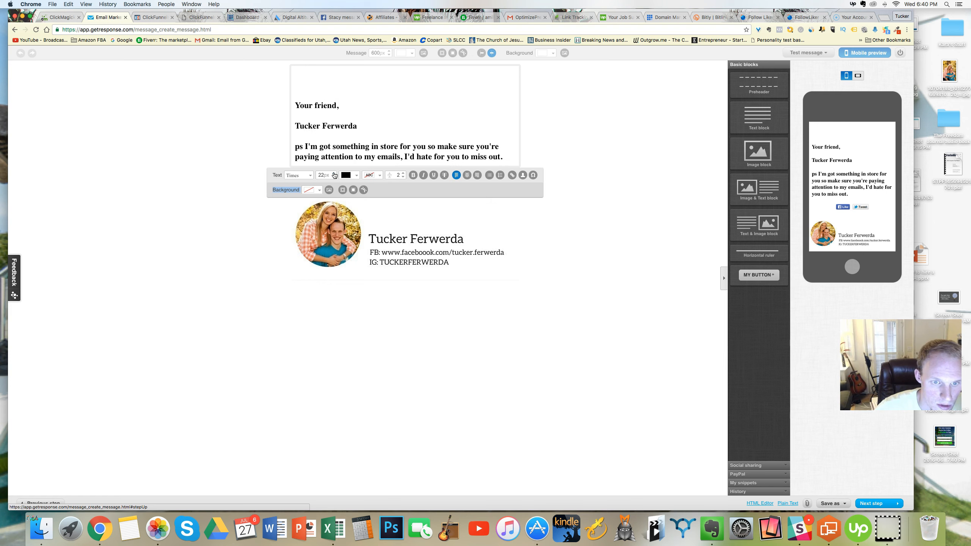
left_click(305, 176)
left_click(295, 225)
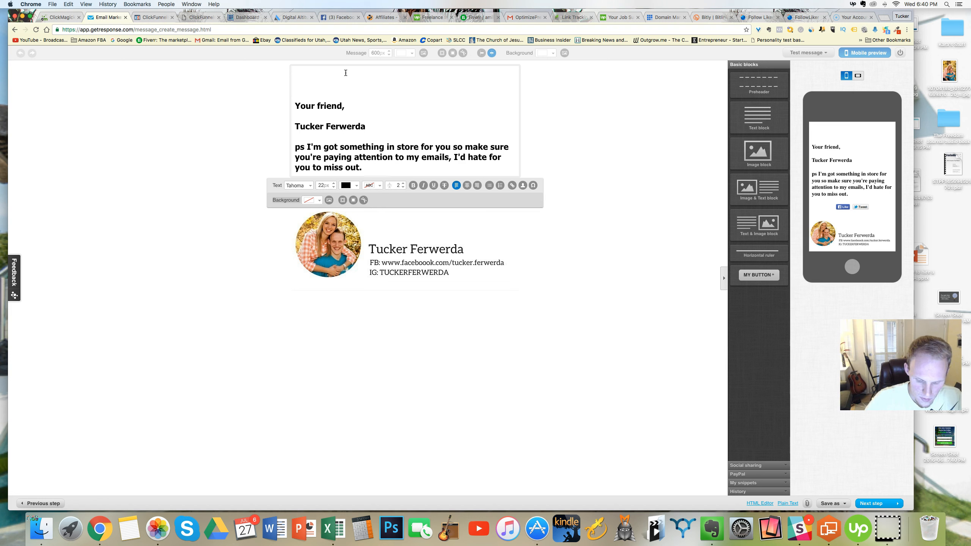
- Add the greeting "How's it going, [[name]]?" above the sign-off, inserting the name as a personalization field
type("How's")
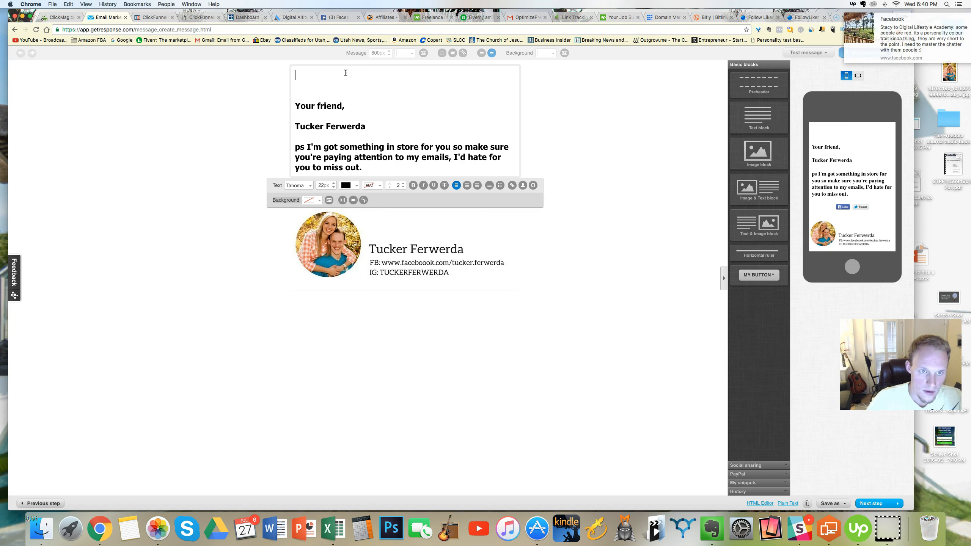
type(" it going,")
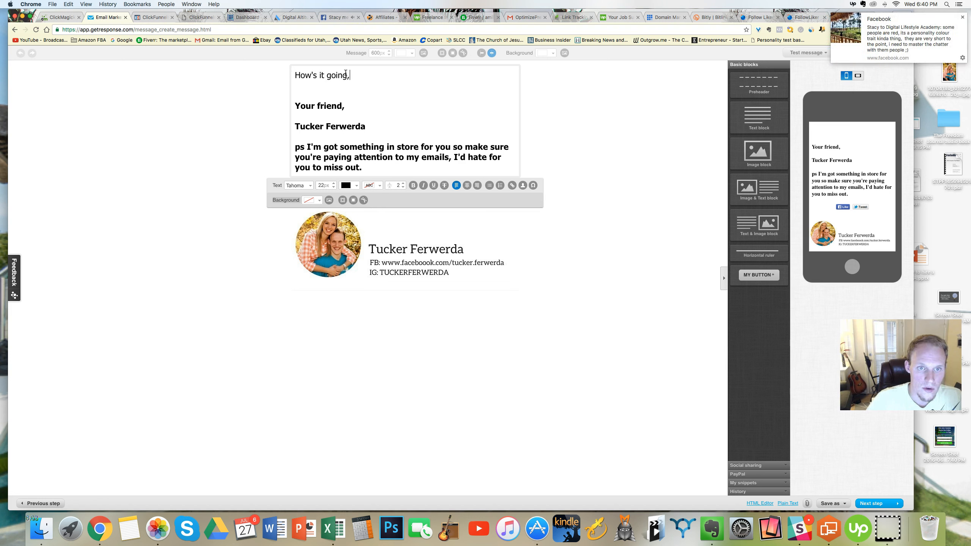
left_click(512, 186)
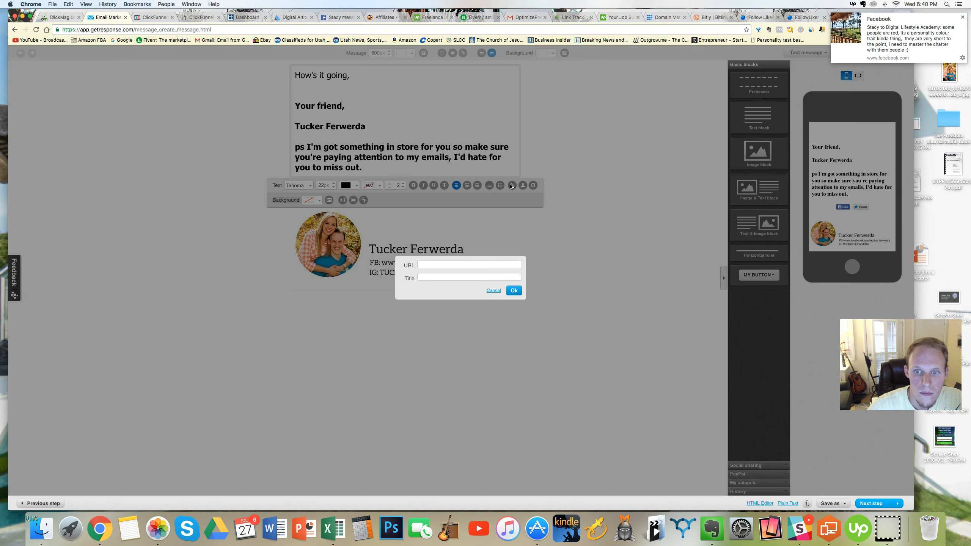
left_click(493, 290)
left_click(523, 186)
left_click(522, 209)
type("?")
key("Return")
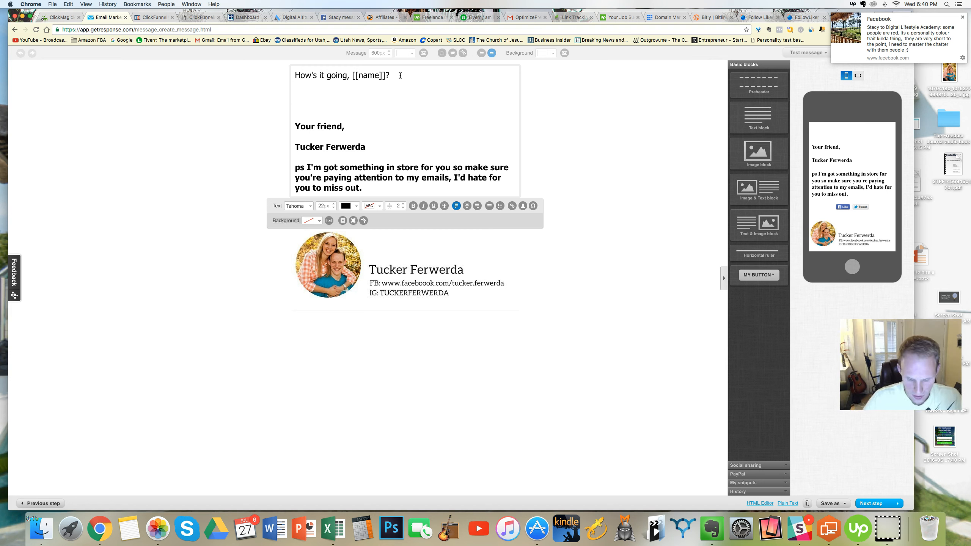
- Add the line "I really was." below the greeting
type("I re")
type("really ma")
key("BackSpace")
key("BackSpace")
key("BackSpace")
type("was.")
key("Return")
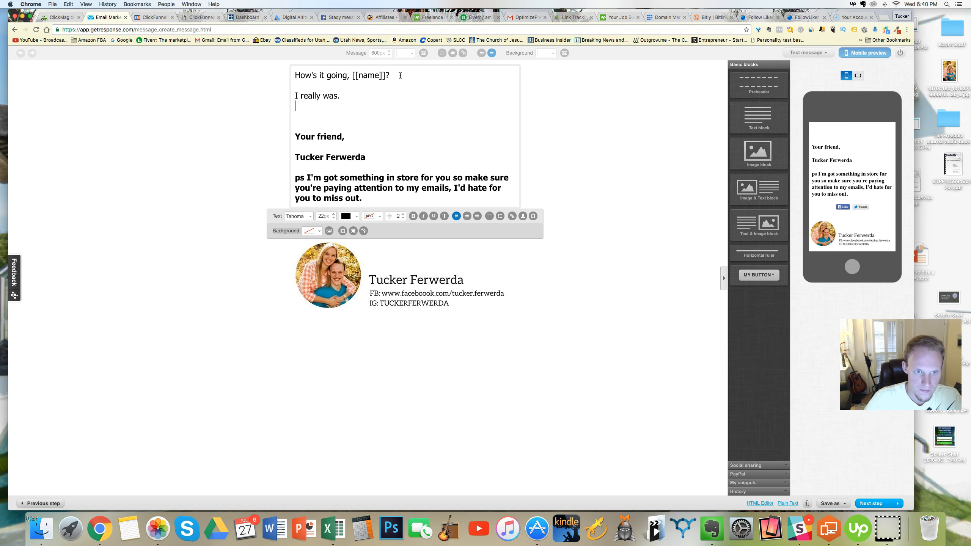
- Write "Life was really hard for me in the moment." as the following paragraph
type("Life was rewal")
key("BackSpace")
key("BackSpace")
key("BackSpace")
type("ally ha")
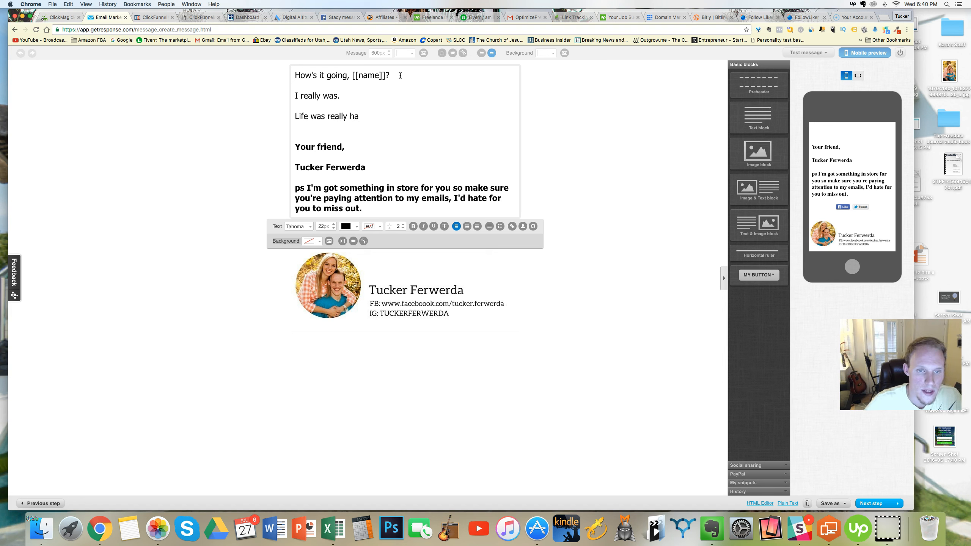
type("rd for me at the m")
key("BackSpace")
key("BackSpace")
key("BackSpace")
key("BackSpace")
key("BackSpace")
key("BackSpace")
key("BackSpace")
key("BackSpace")
type("in the moment.")
key("Return")
- Add the paragraph "I was exhausted, I didn't like the people I was working with," to the message body
type("I was")
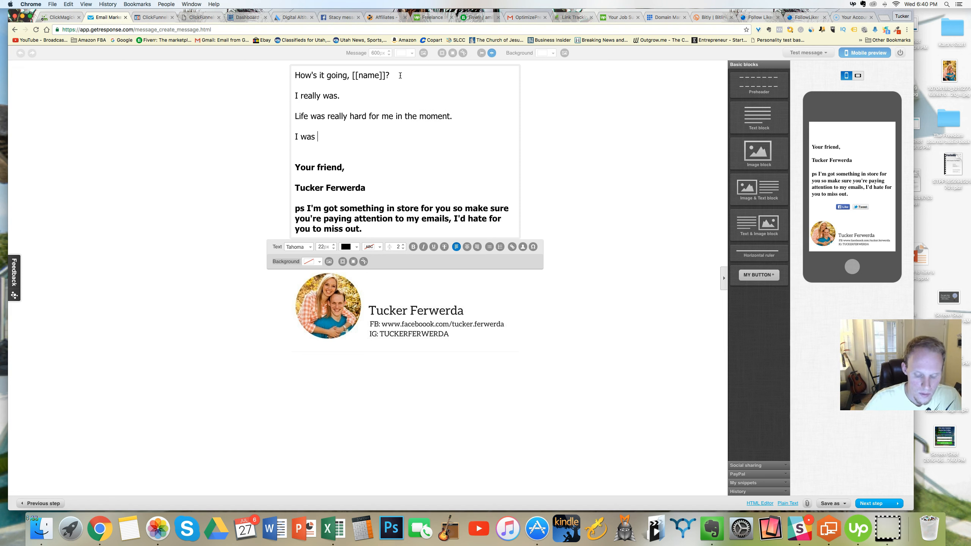
type(" exha")
key("BackSpace")
key("BackSpace")
type("austed, I didn't like the people I was working with")
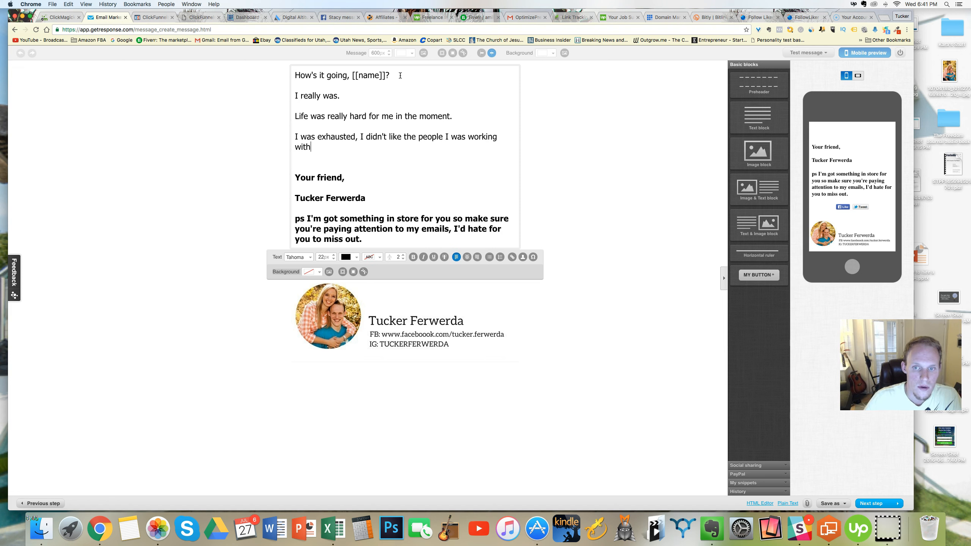
type(",")
key("Return")
- Continue the story with the paragraph "and above all else i wasn't satisfied about my current situation."
type("and ")
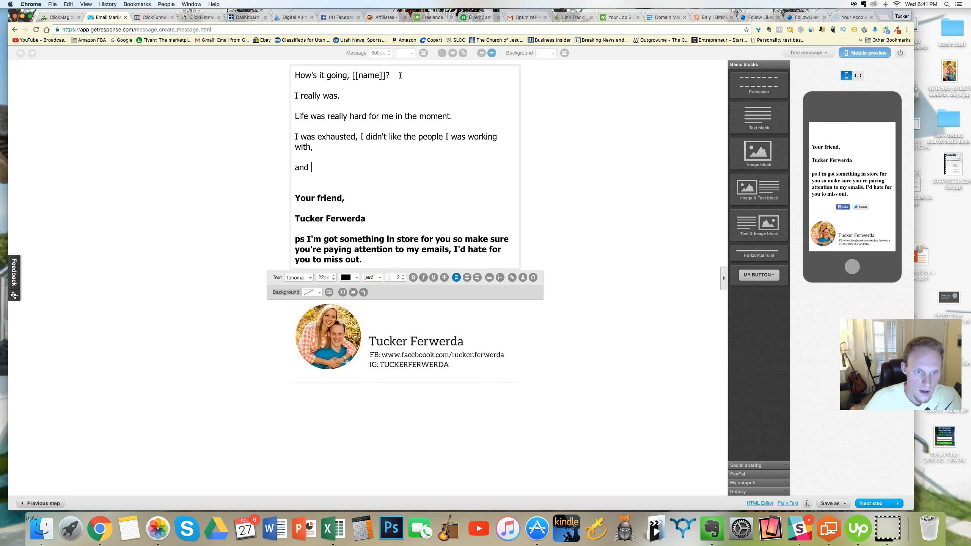
type("above all else i wasn't satis")
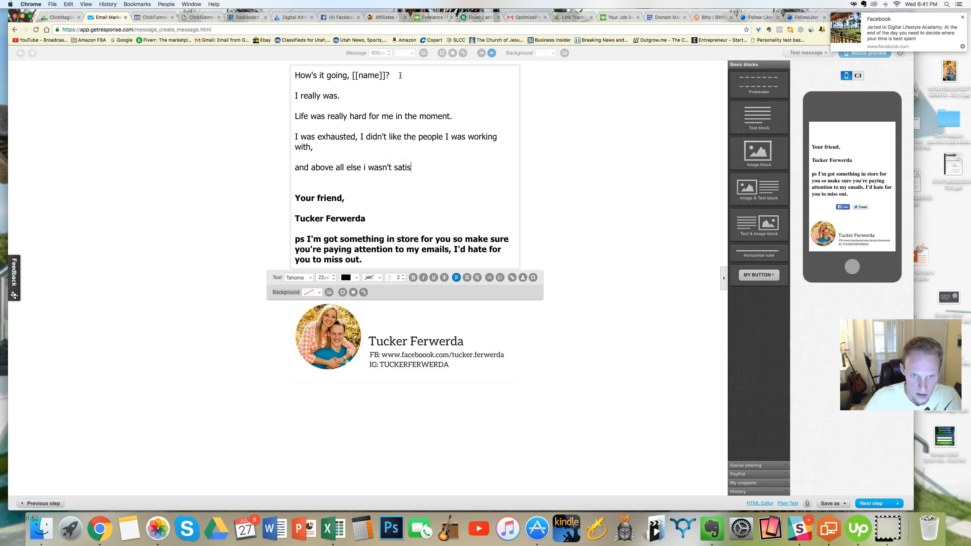
type("fie")
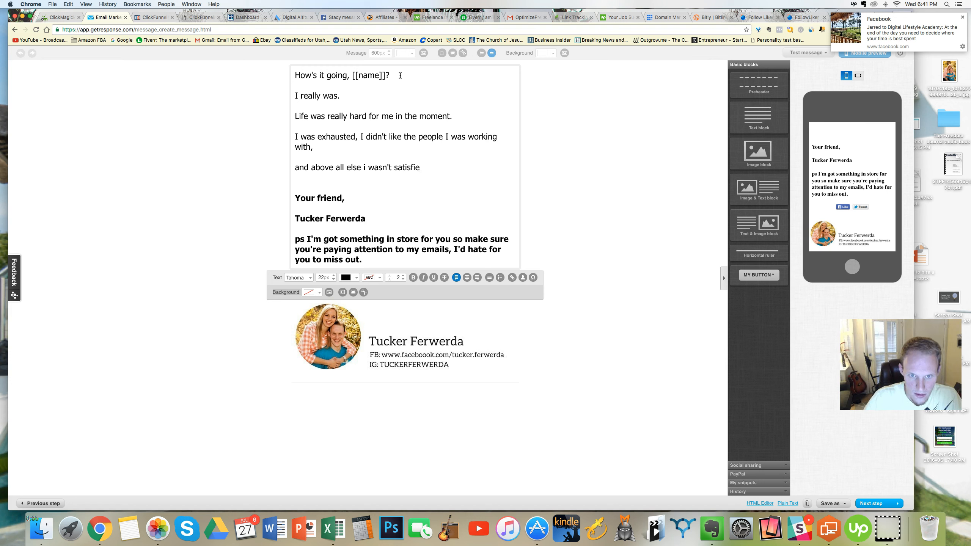
type("d where I was")
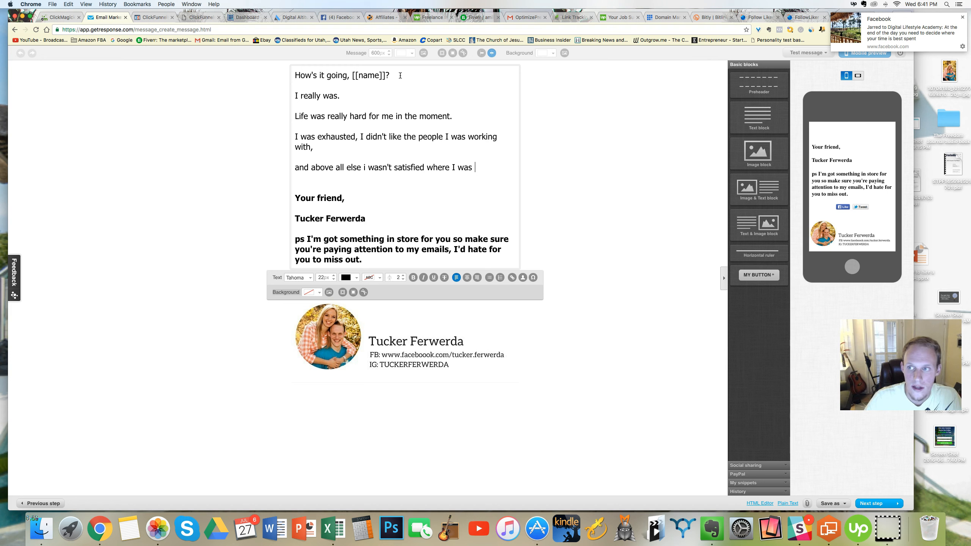
type("  in the mom")
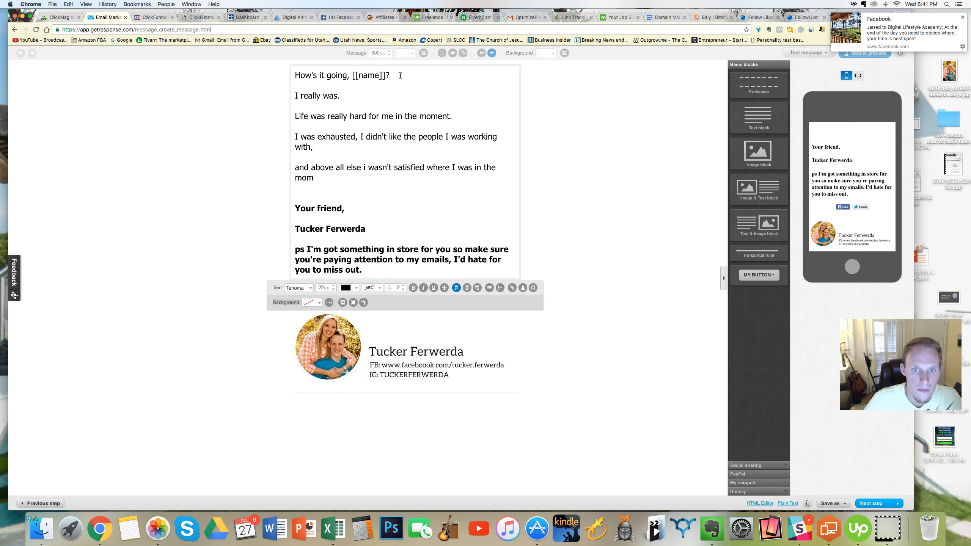
key("BackSpace")
key("BackSpace")
key("BackSpace")
key("BackSpace")
key("BackSpace")
key("BackSpace")
key("BackSpace")
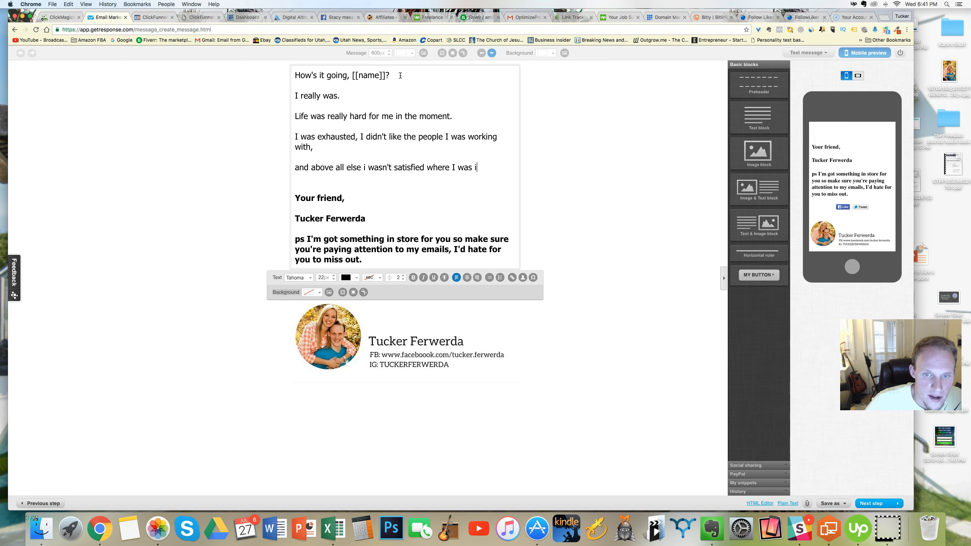
key("BackSpace")
key("BackSpace")
key("BackSpace")
key("BackSpace")
key("BackSpace")
key("BackSpace")
key("BackSpace")
key("BackSpace")
key("BackSpace")
key("BackSpace")
key("BackSpace")
key("BackSpace")
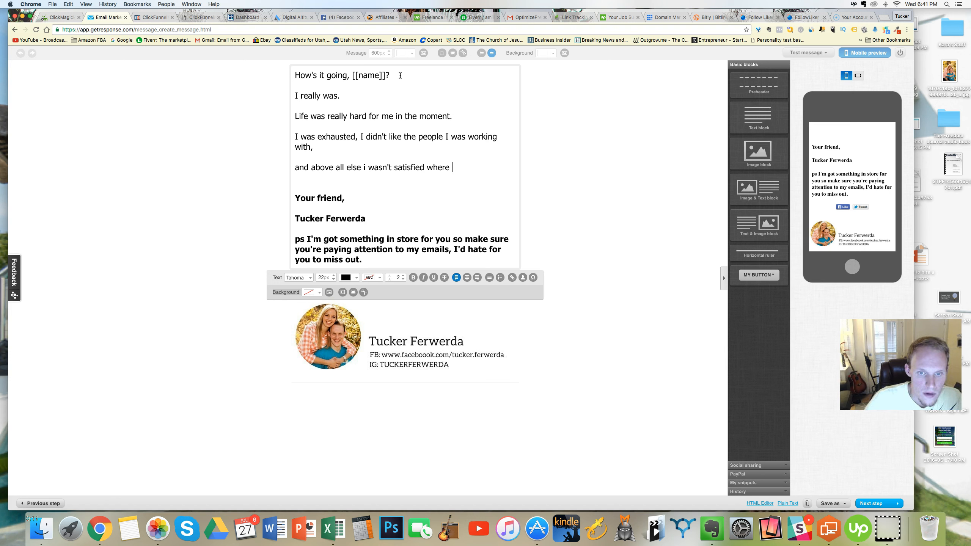
type("about my current situation.")
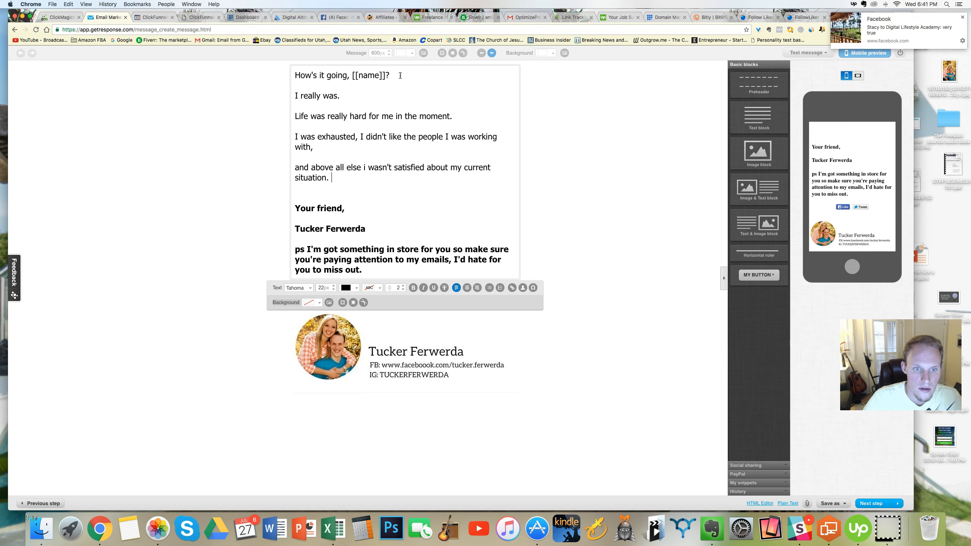
key("Return")
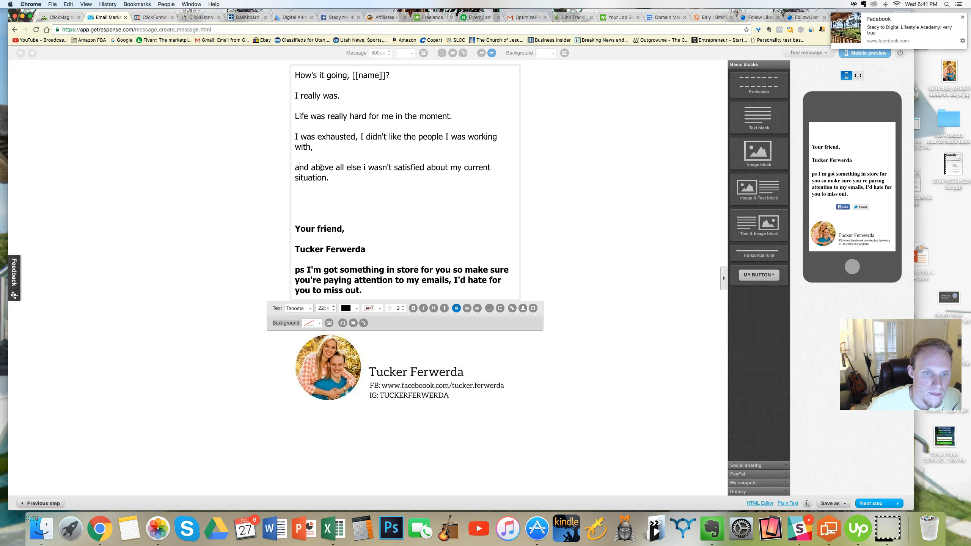
- Capitalize the opening word of the "and above all else" paragraph so it reads "And"
key("BackSpace")
type("Ad")
key("BackSpace")
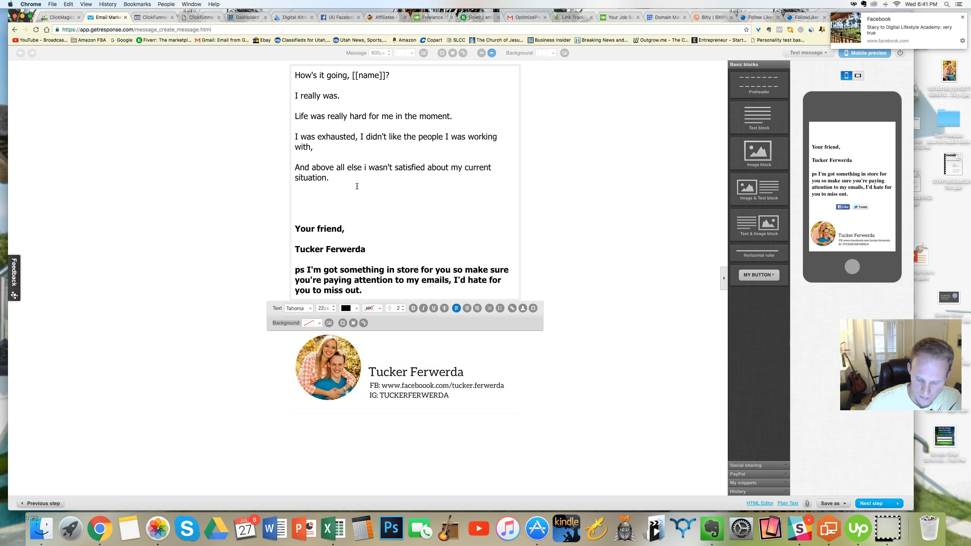
- Add the paragraph "I really felt like there wasn't a way out, and that I would be doing the same thing for the rest of my life"
left_click(356, 186)
key("Return")
type("I rellal")
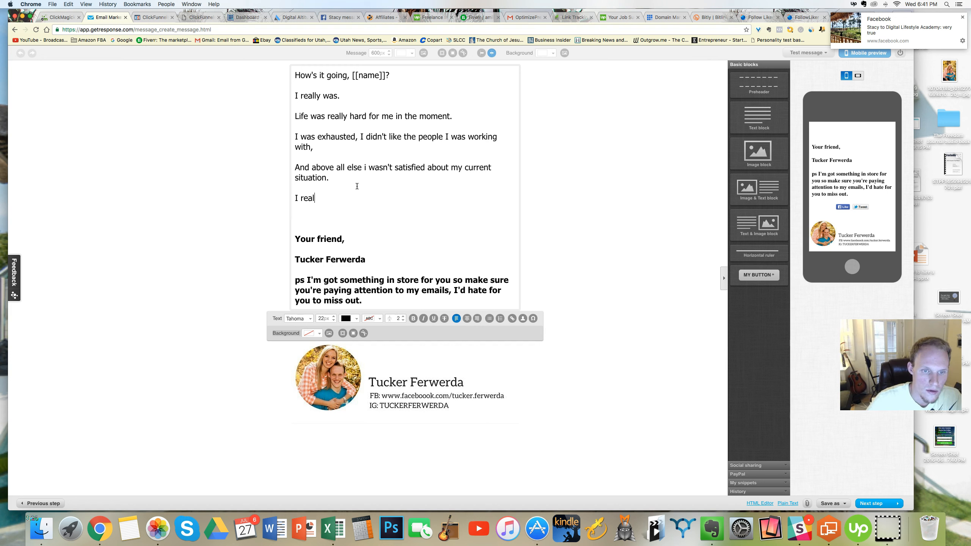
type("ly felt like there wasn't a way out, and that I would be ")
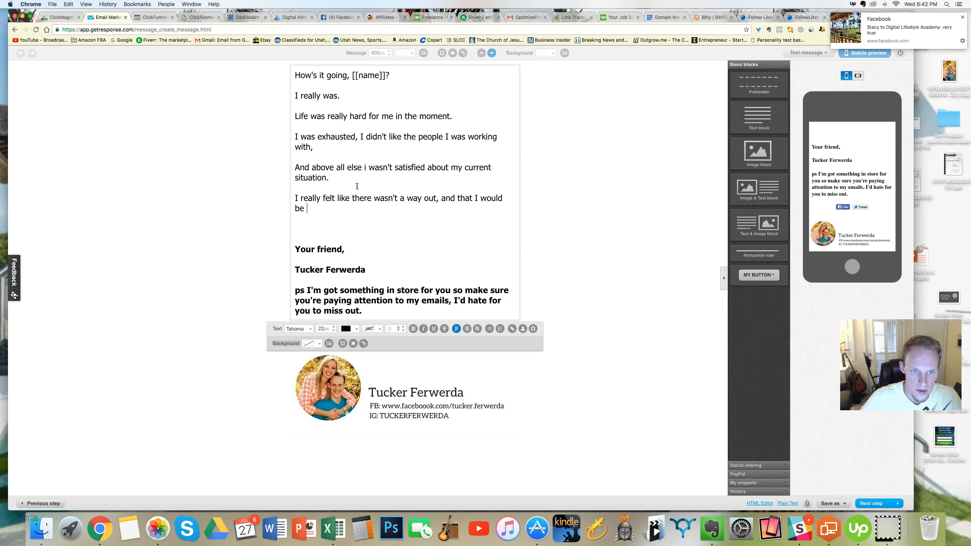
type("doing the same thing fo th")
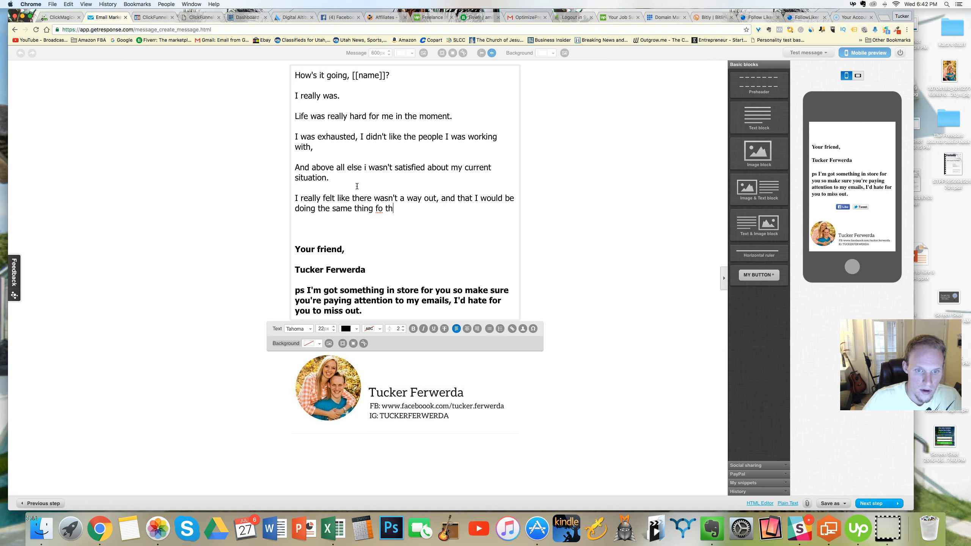
key("BackSpace")
type("r the rest of m")
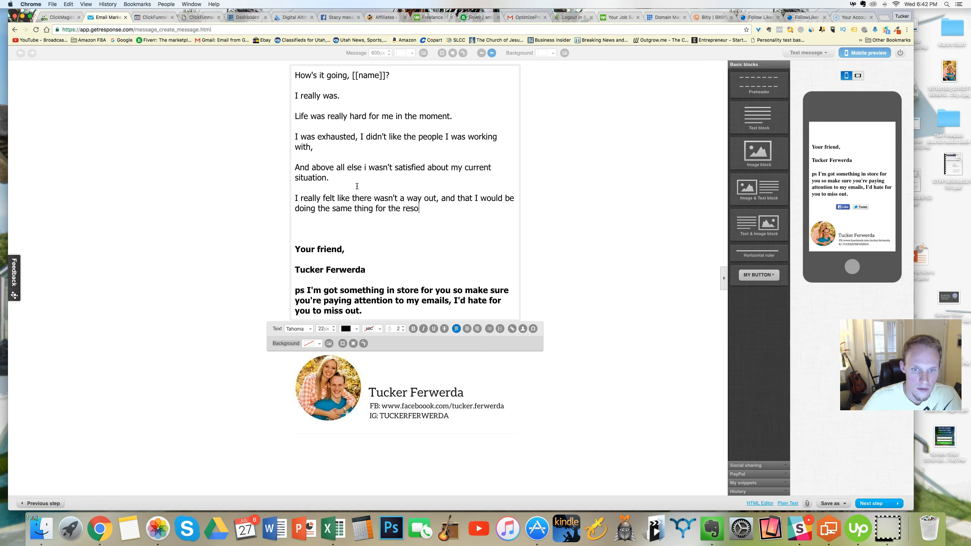
type("e life and")
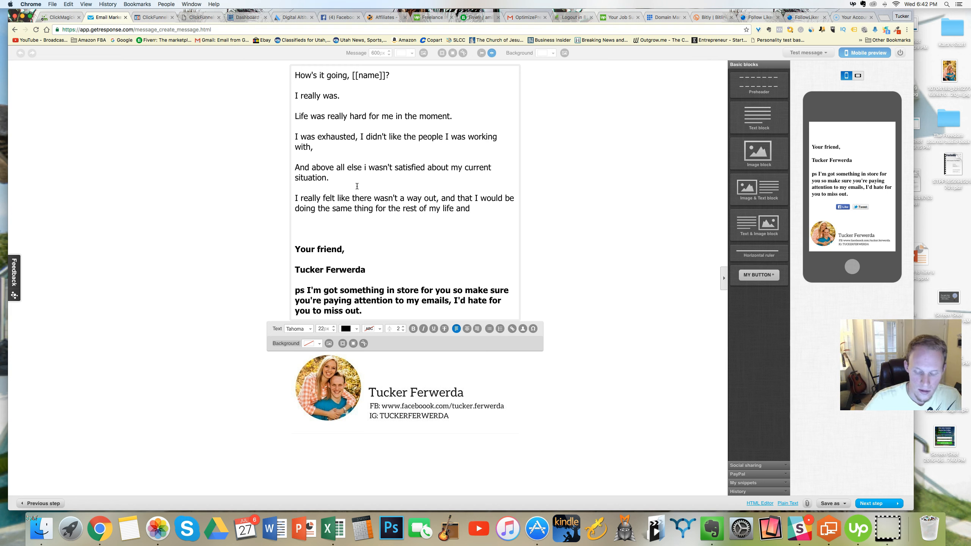
key("BackSpace")
key("BackSpace")
key("BackSpace")
key("BackSpace")
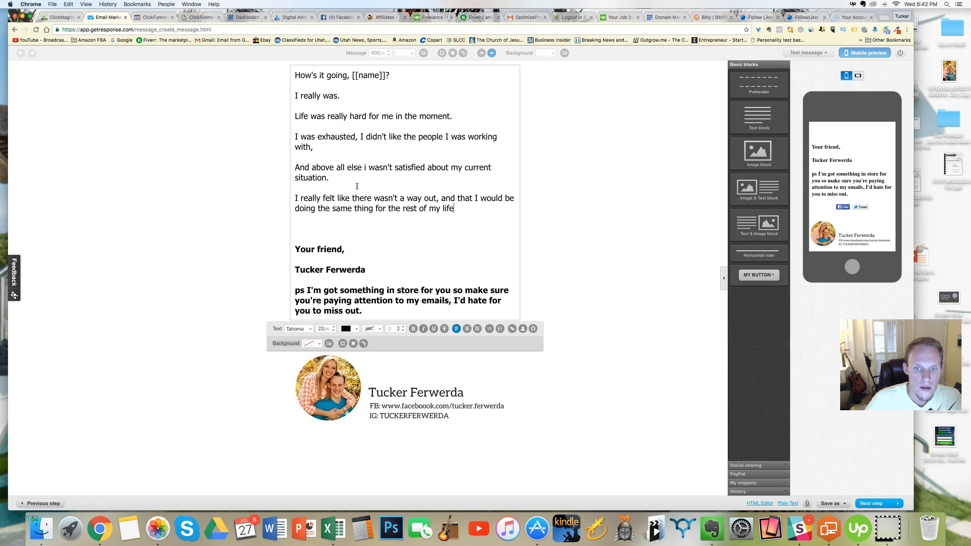
- Finish the "way out" sentence with ", meaning not reaching my full potential and spreading my message."
type("mean")
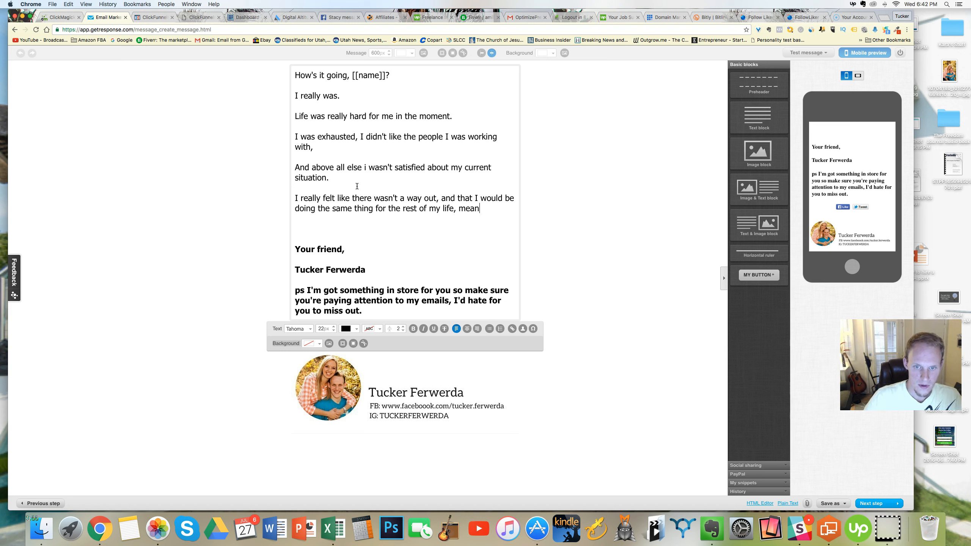
type("ing not")
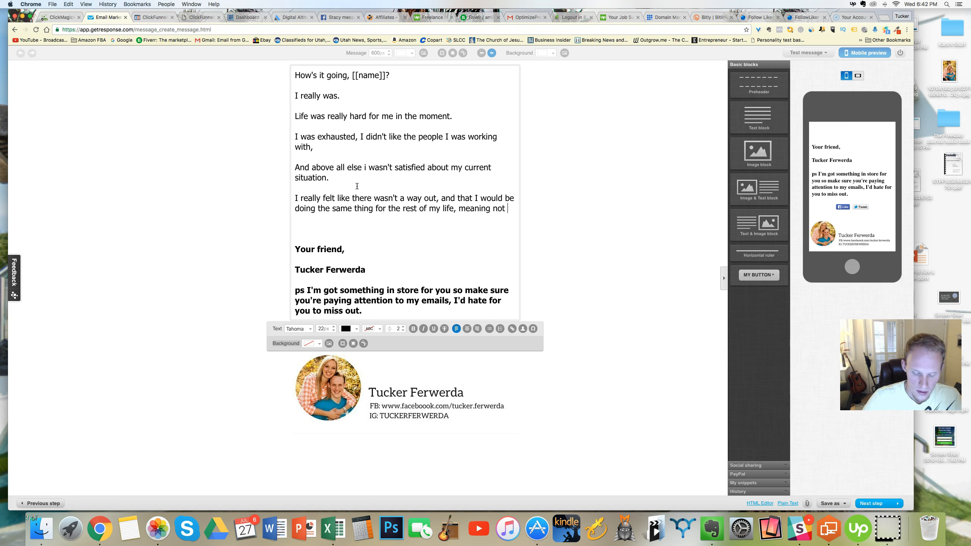
type(" reaching m")
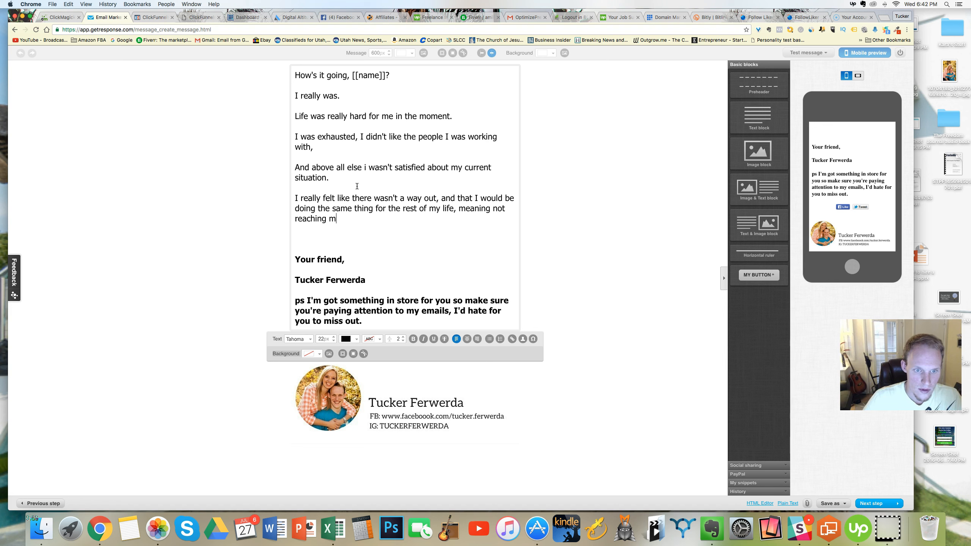
type("y full potential and spreading my message.")
- Add two short paragraphs reading "But," and "Deep down inside there was a glimmer of hope."
key("Return")
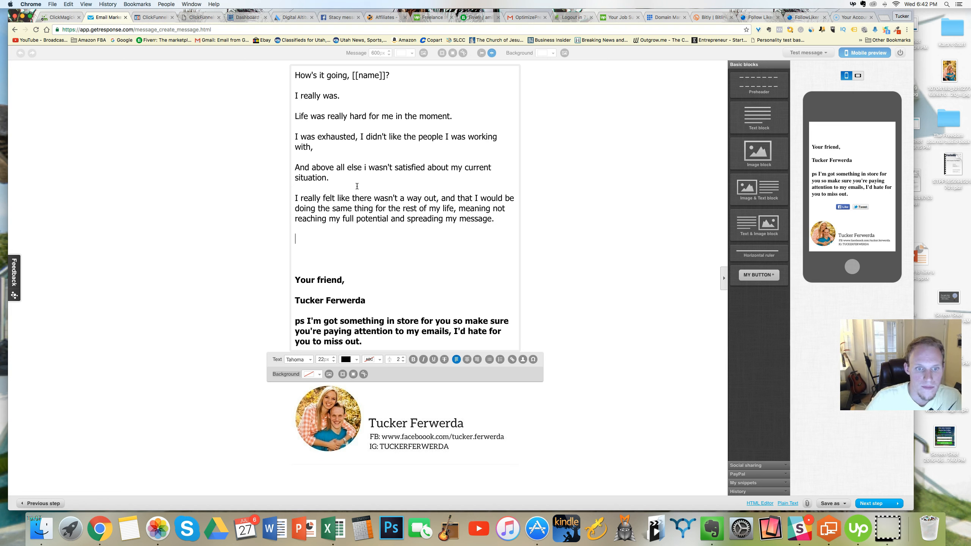
type("But")
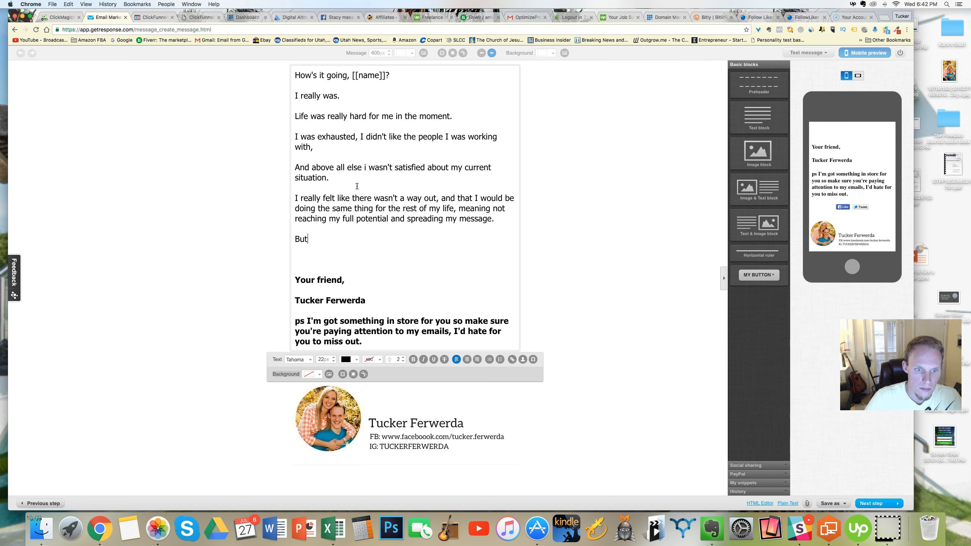
type(",")
key("Return")
type("De")
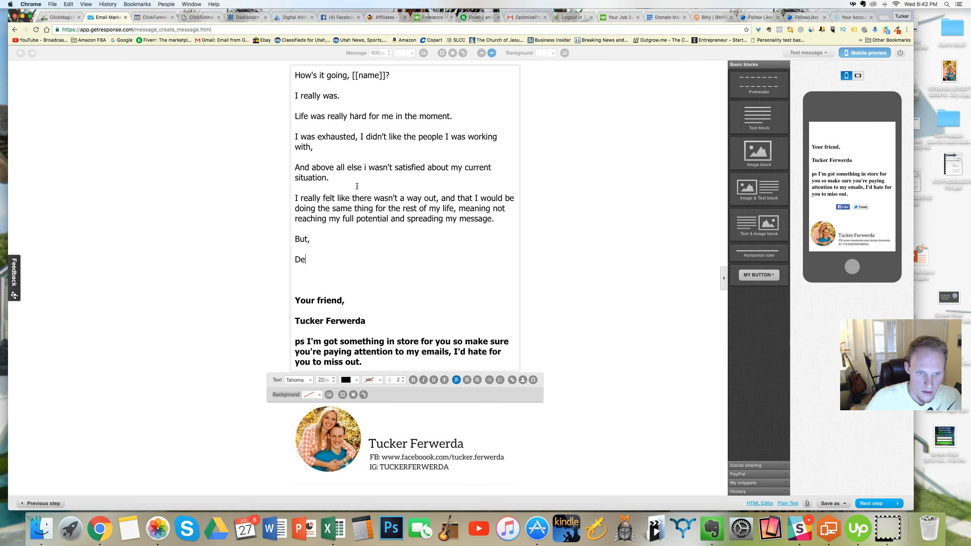
type("ep dpo")
key("BackSpace")
key("BackSpace")
type("own insi")
key("BackSpace")
type("e there was a ")
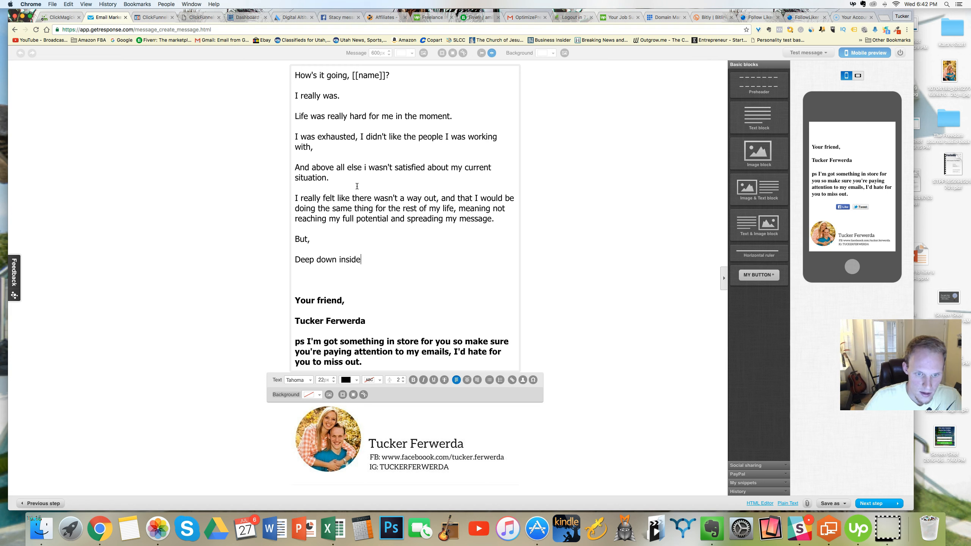
type("g")
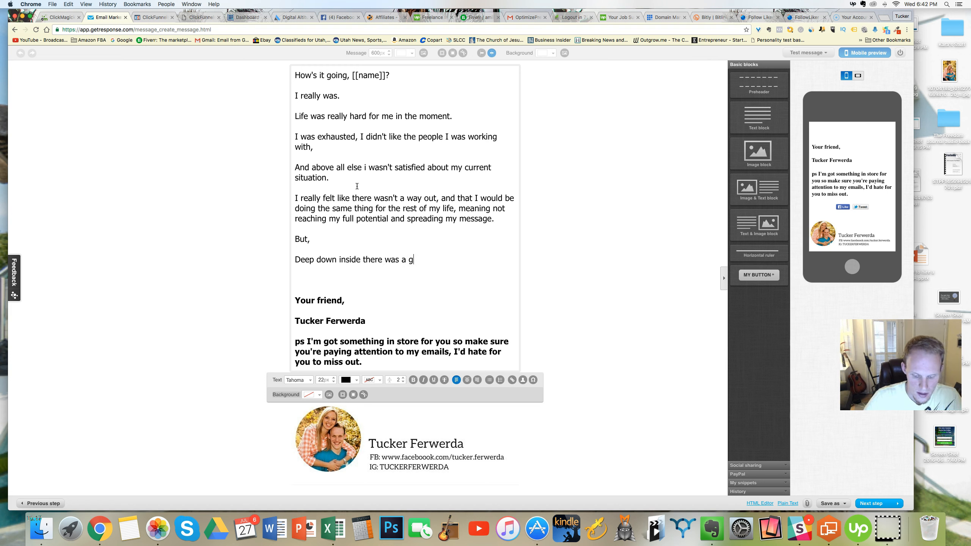
type("limmer of hope.")
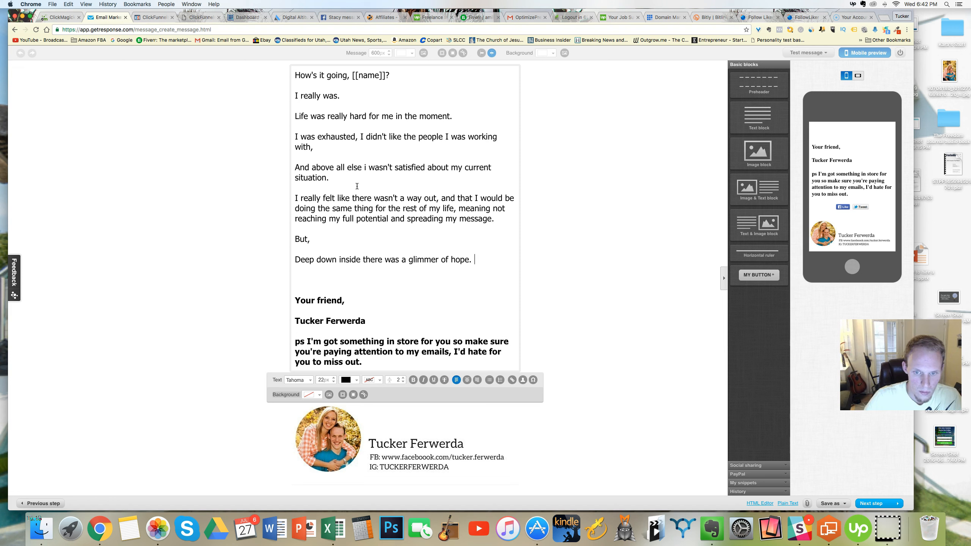
- Write "I felt something, someday would come up." as a new paragraph below the glimmer of hope line
key("Return")
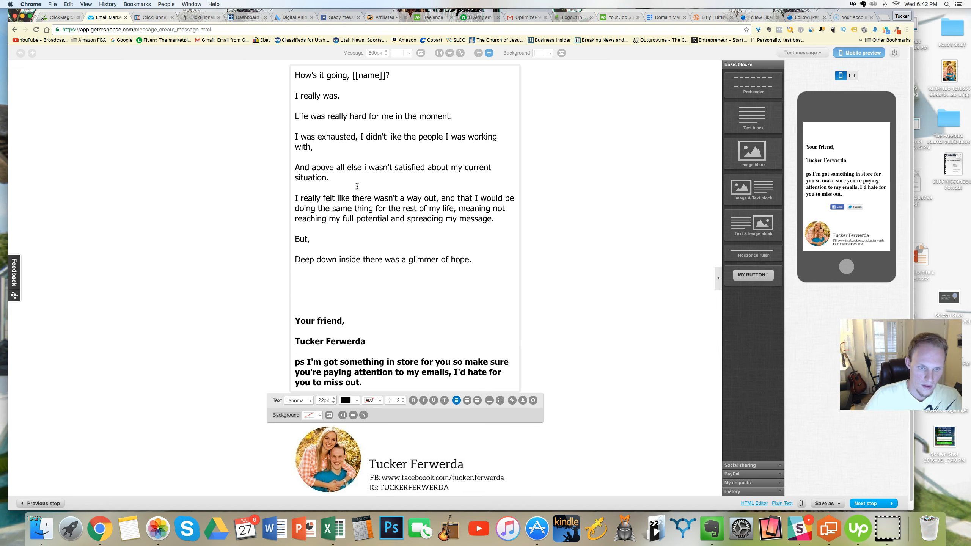
type("I ")
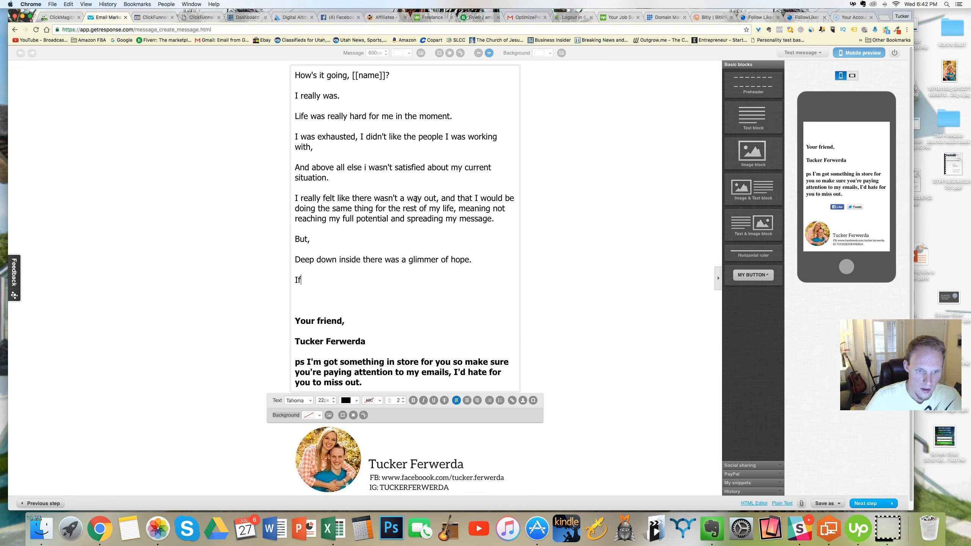
type("felt")
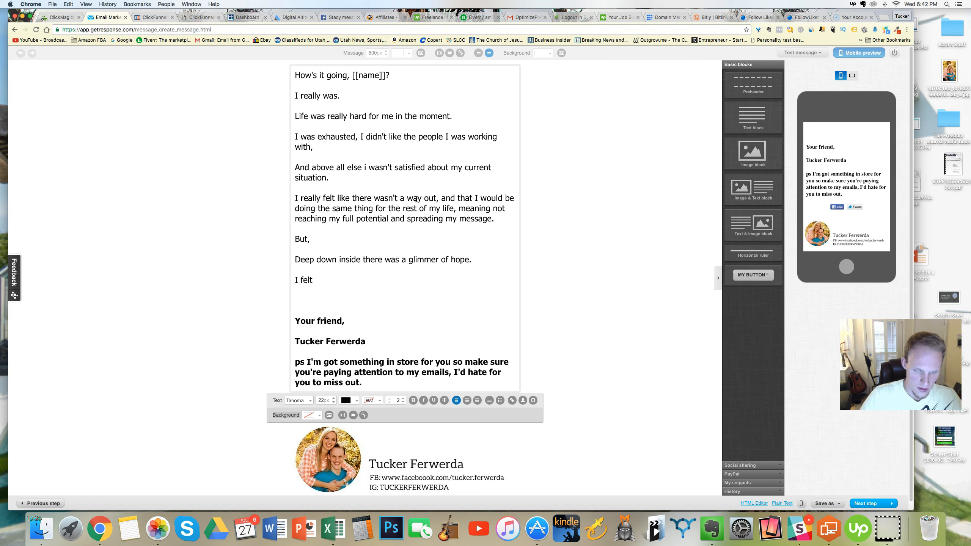
type(" soethin")
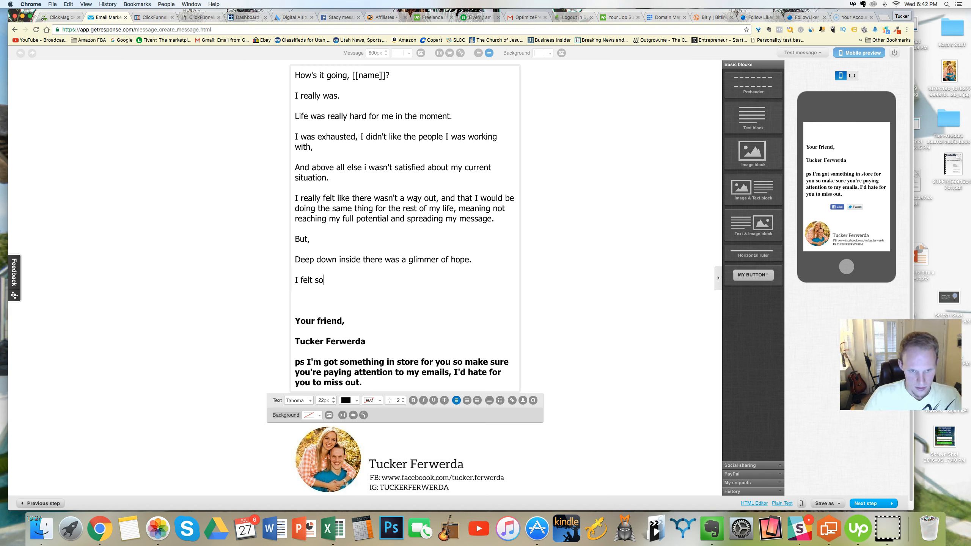
key("BackSpace")
key("BackSpace")
key("BackSpace")
key("BackSpace")
key("BackSpace")
type("m")
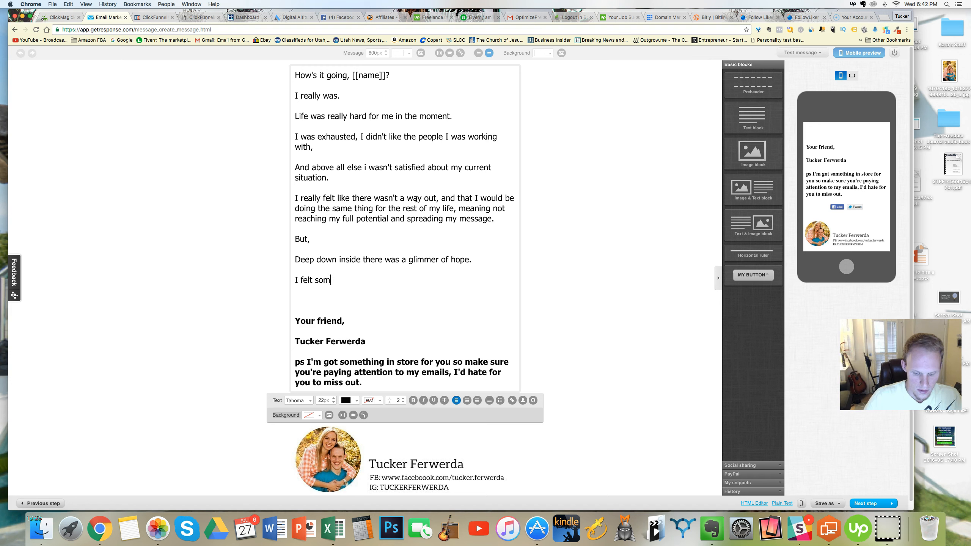
type("ething  someday would come up.")
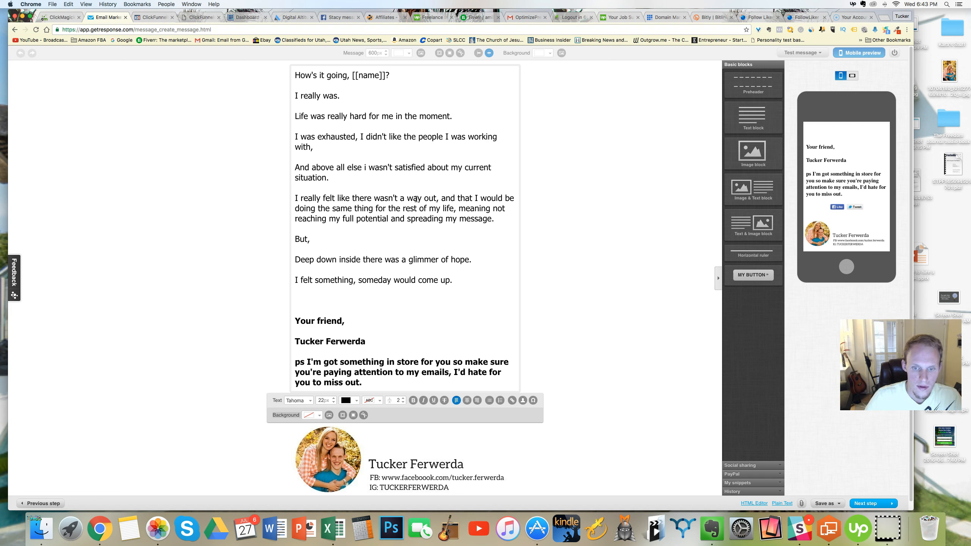
- Continue the story with the separate paragraph "I just didn't know when."
key("Return")
type("I just ")
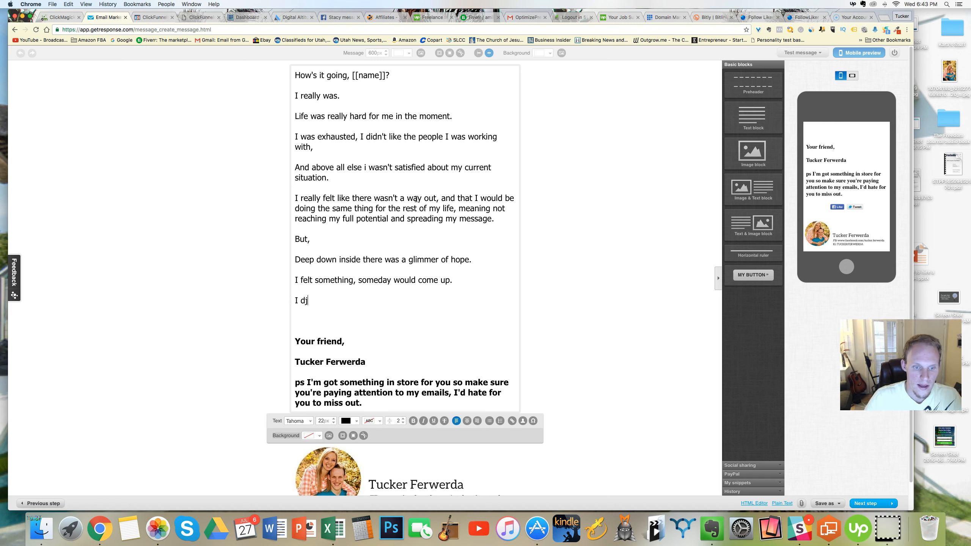
type("didn't ")
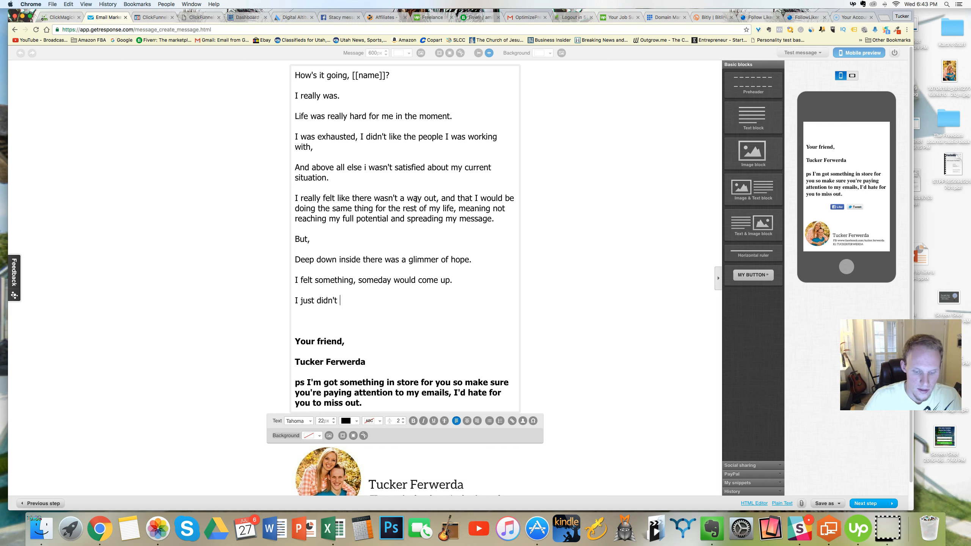
type("know when.")
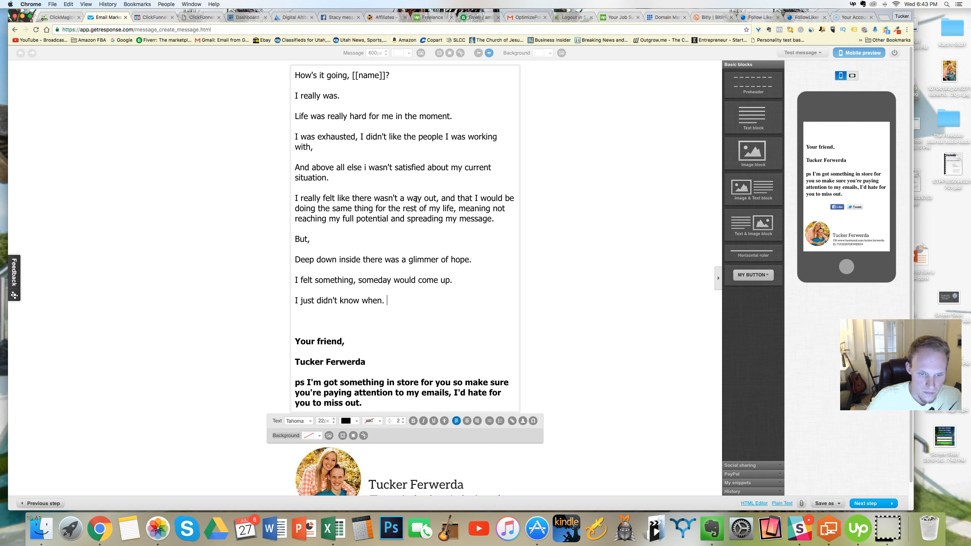
- Begin a reader-directed paragraph with "If you've had similar thoughts or feelings, tell me about them!"
key("Return")
key("Return")
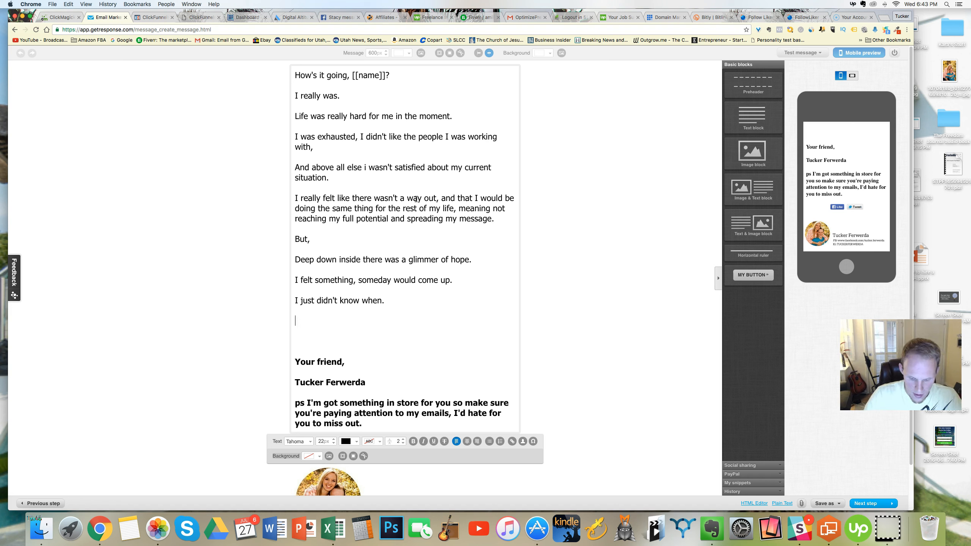
type("If y")
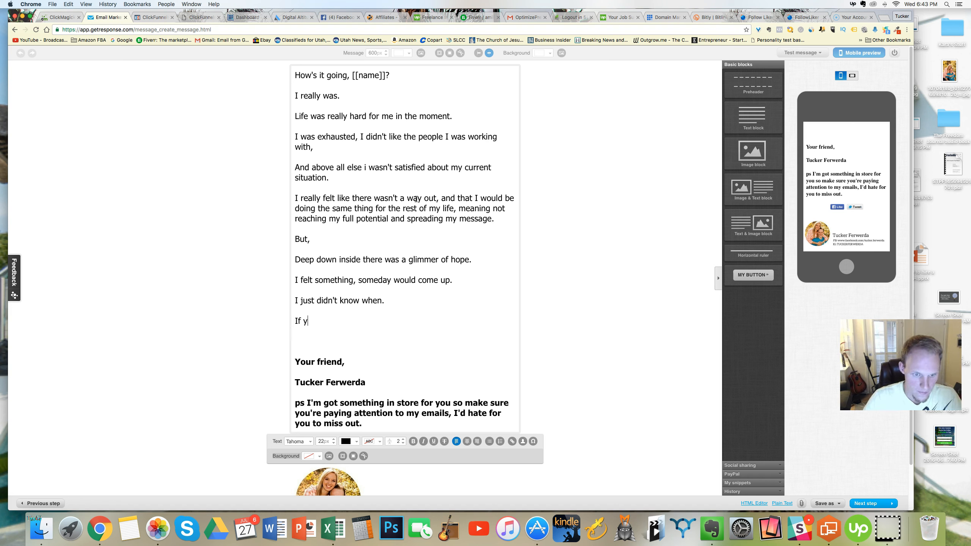
type("ou've had similiar")
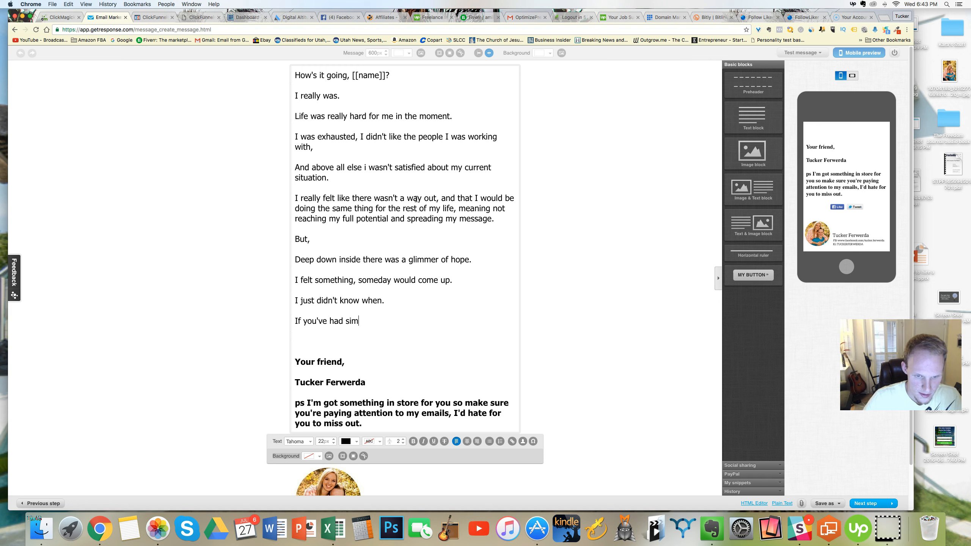
key("BackSpace")
key("BackSpace")
key("BackSpace")
key("BackSpace")
type("ar thoughts or")
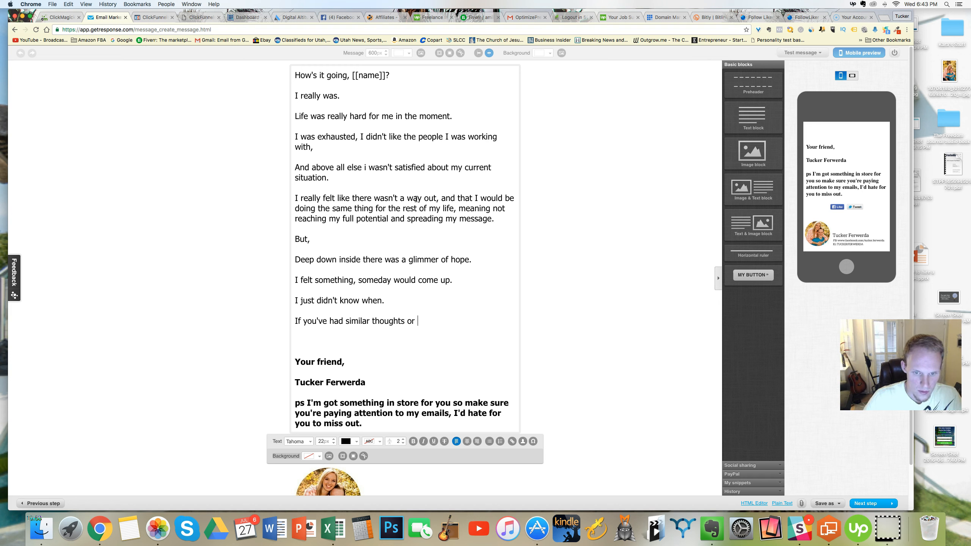
type(" feelings, ")
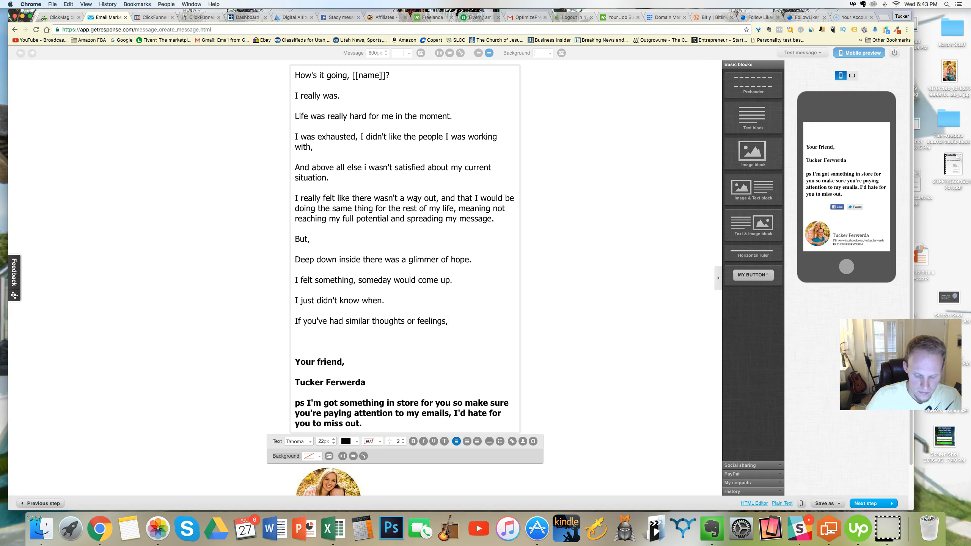
type("tell me about them! ")
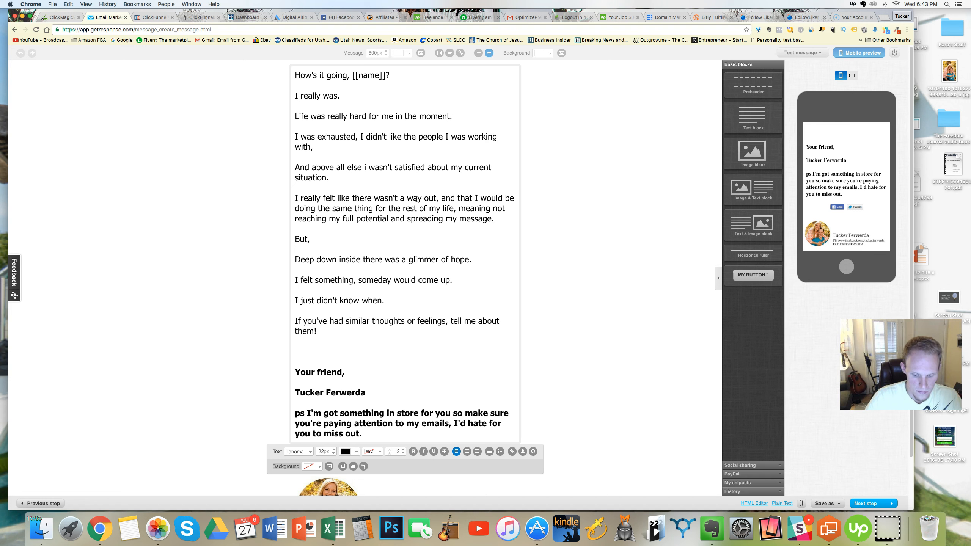
- Extend the reader-directed paragraph with "I want to know exactly what you're doing now and going through."
type("I want ")
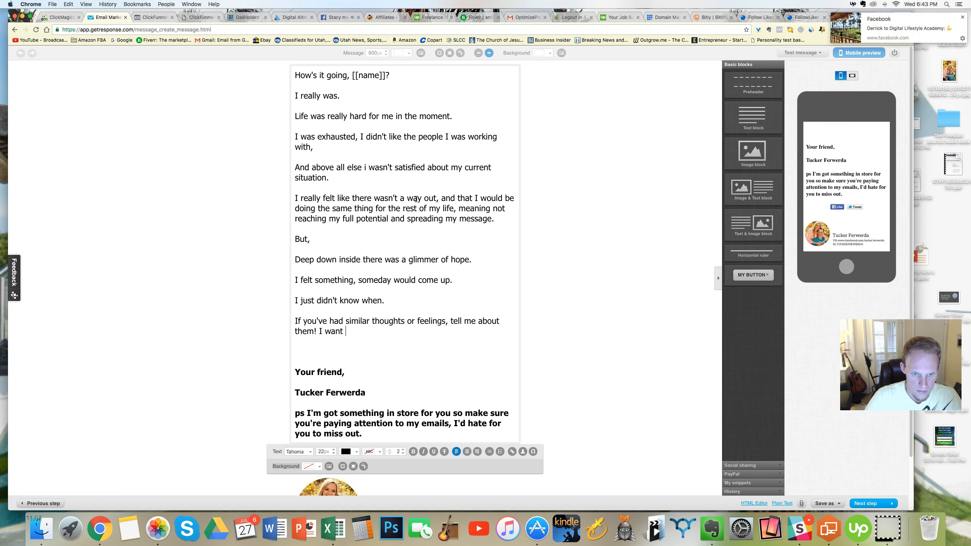
type("to know exactly what you're do")
key("BackSpace")
key("BackSpace")
type("doing ")
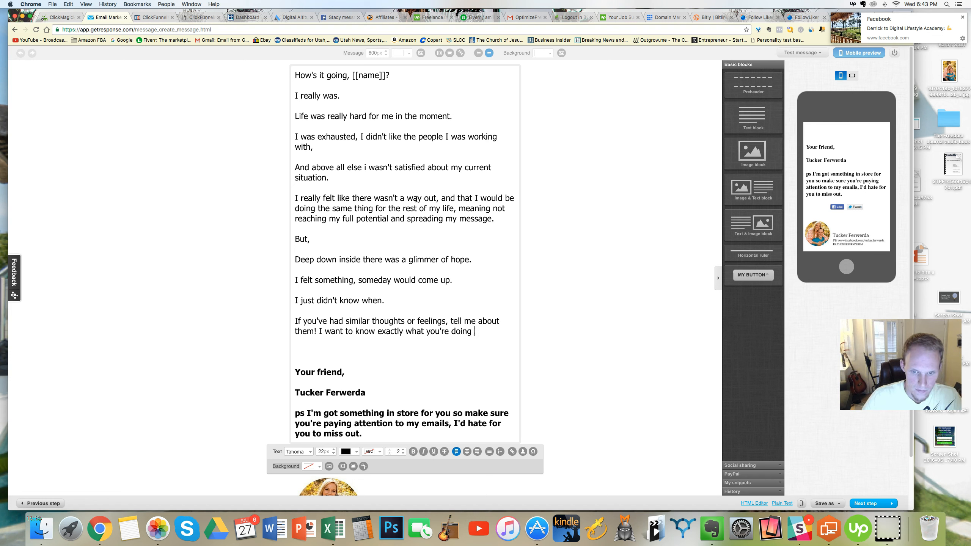
type("now and going")
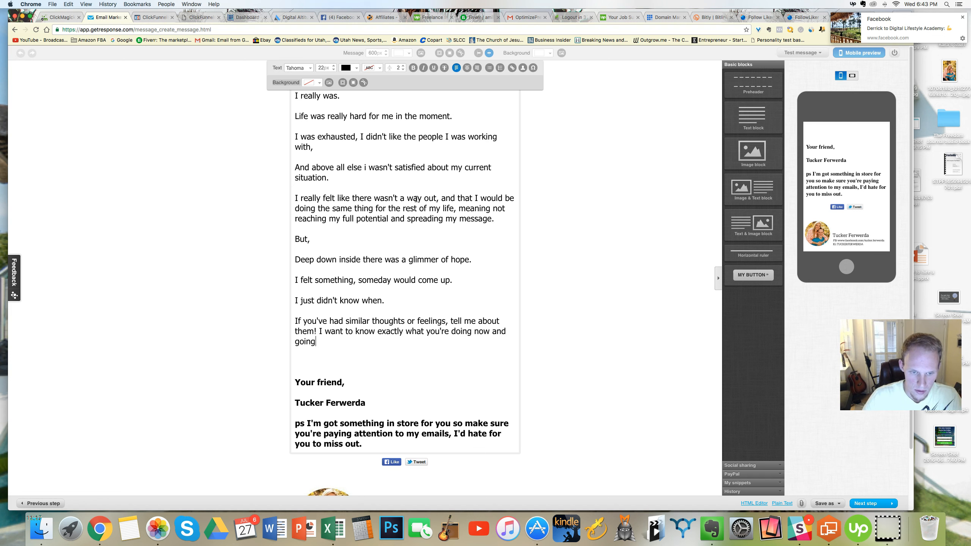
type(" through.")
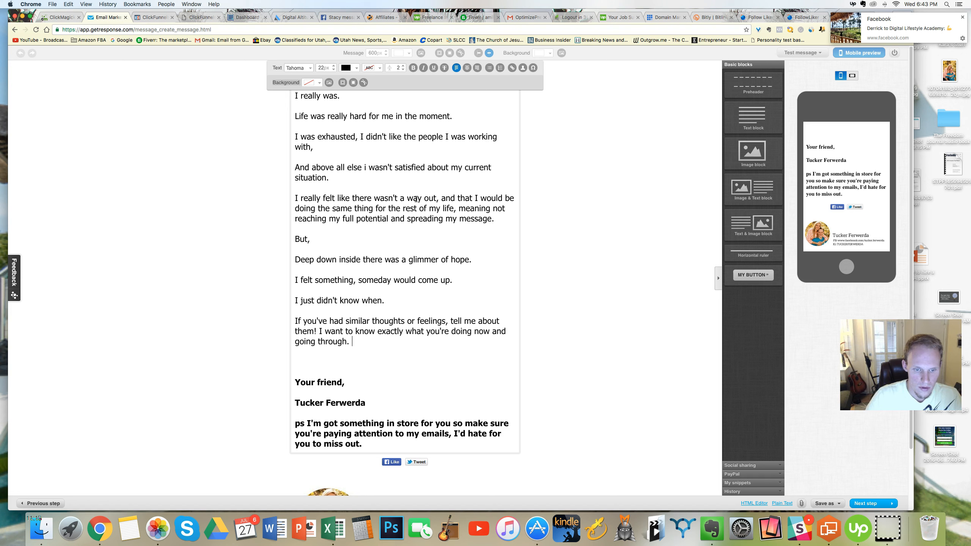
- Add the call to action "Hit reply and tell me your story" as a new paragraph above the sign-off
key("Return")
type("Hit reply and tell me your story")
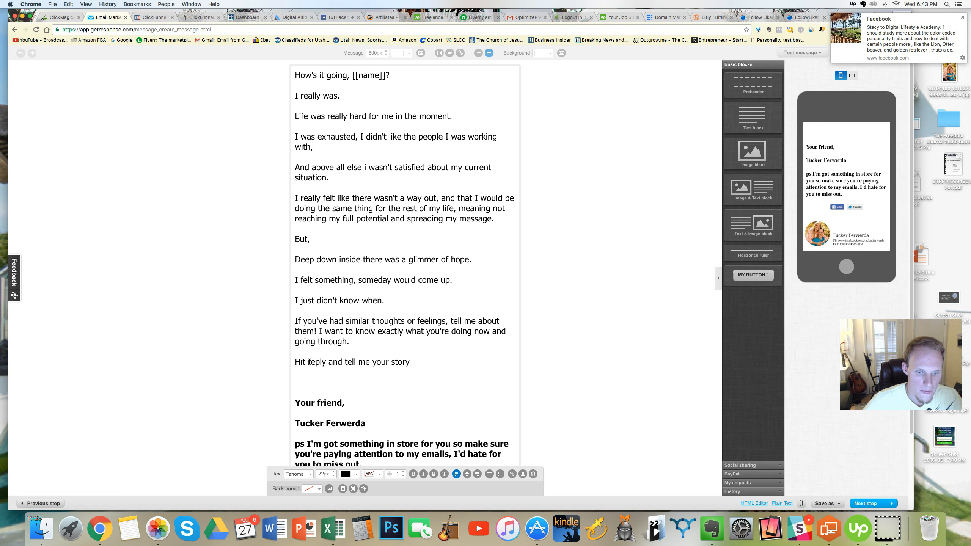
- Remove the extra blank line above "Your friend," and capitalize the postscript's opening as "PS"
left_click(297, 403)
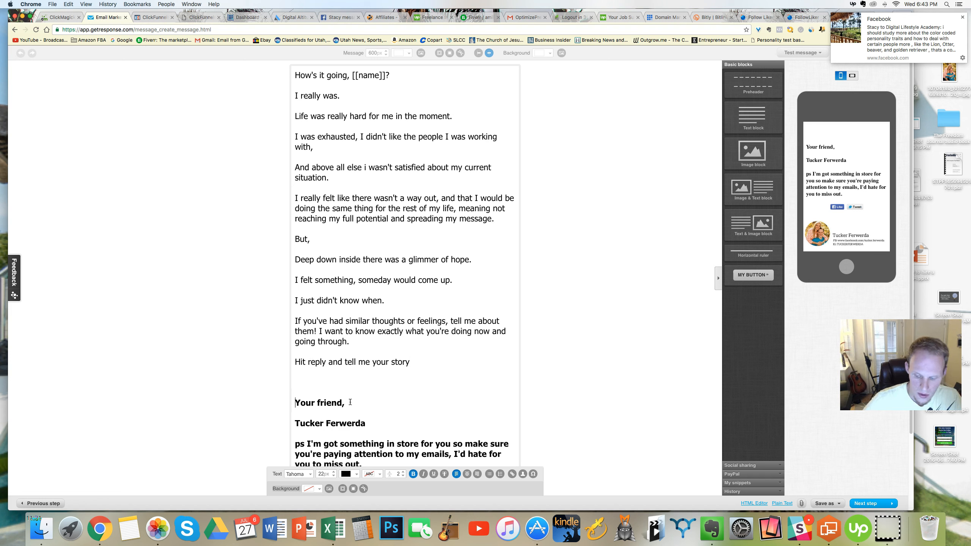
key("BackSpace")
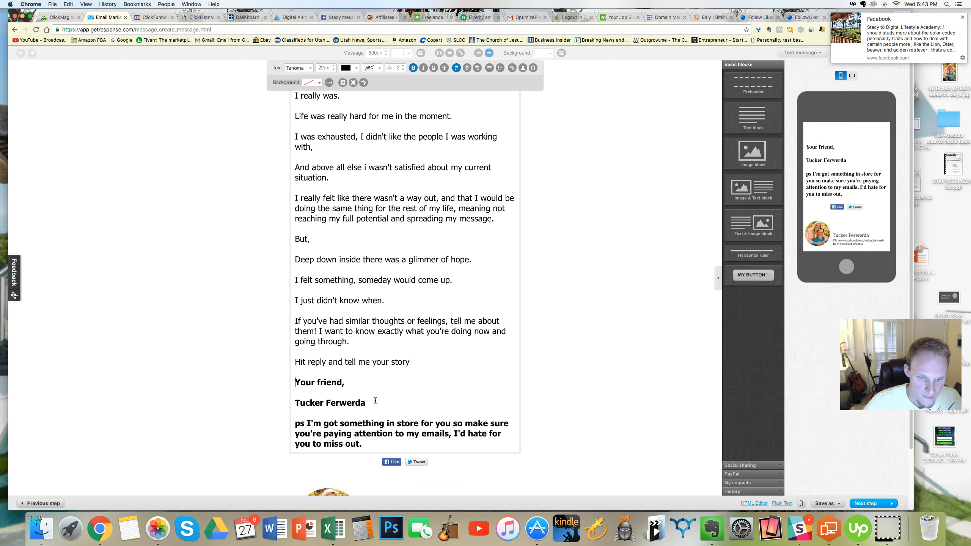
left_click_drag(372, 447, 296, 426)
left_click(304, 424)
key("BackSpace")
key("BackSpace")
type("PS")
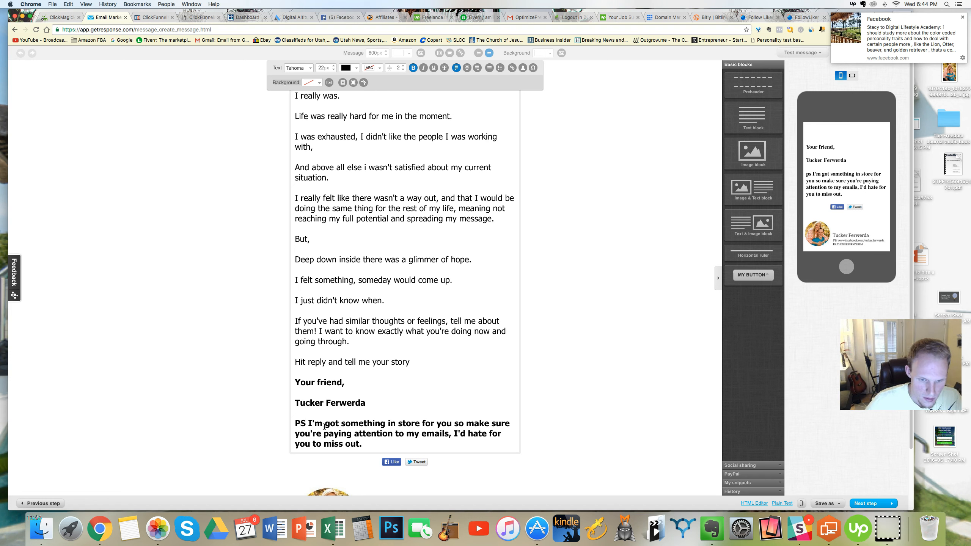
- Replace the old postscript sentence after "PS" with "Tomorrow I share with you a breakthrough I had"
left_click_drag(308, 423, 366, 443)
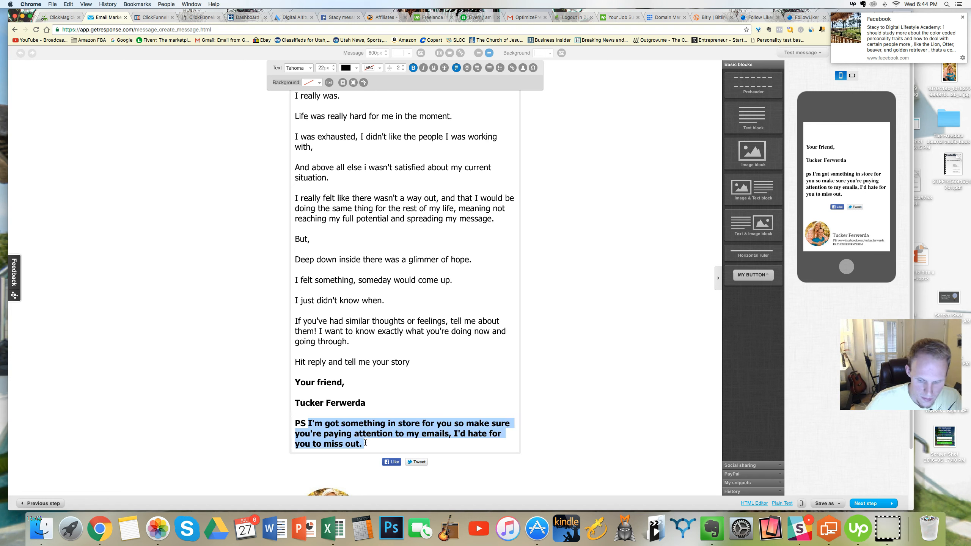
key("BackSpace")
type("Tomorrow")
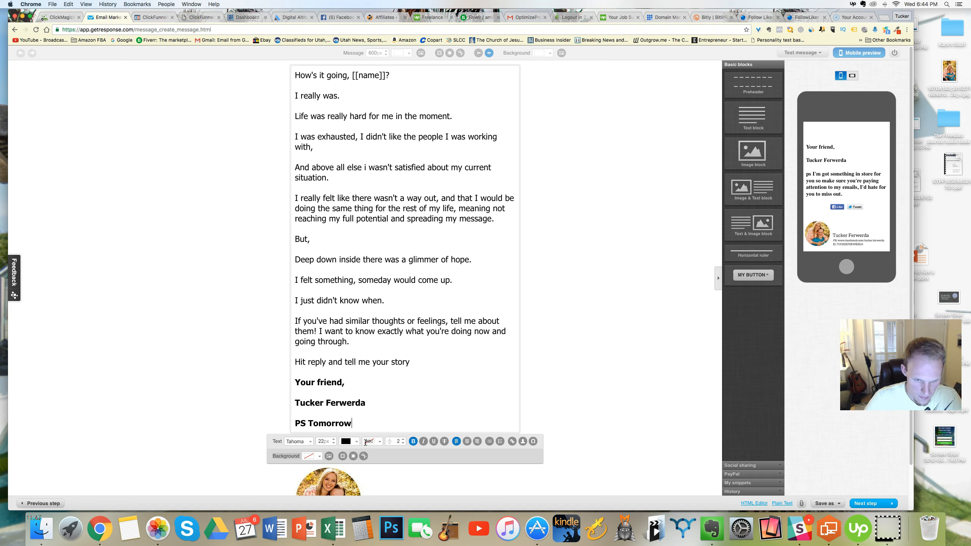
type(" I share w")
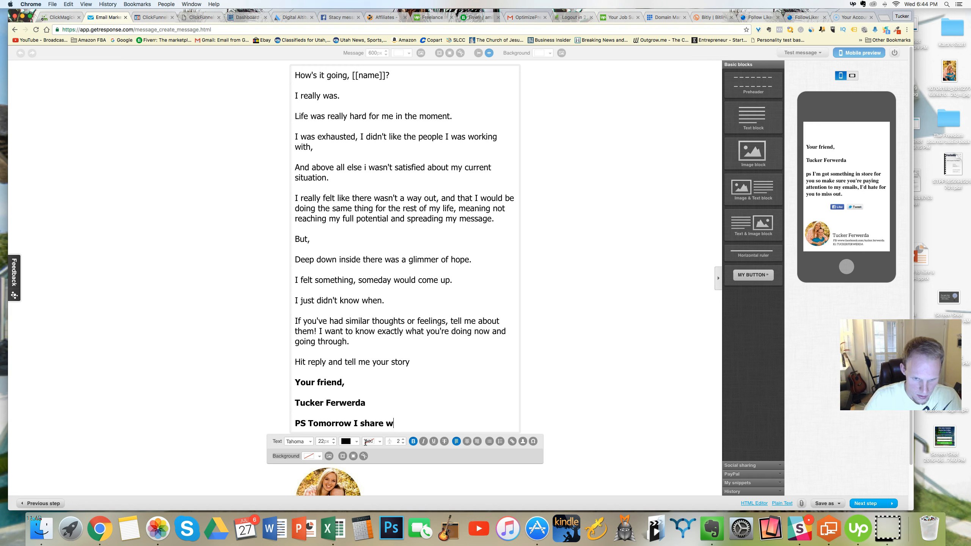
type("ith you a vrey")
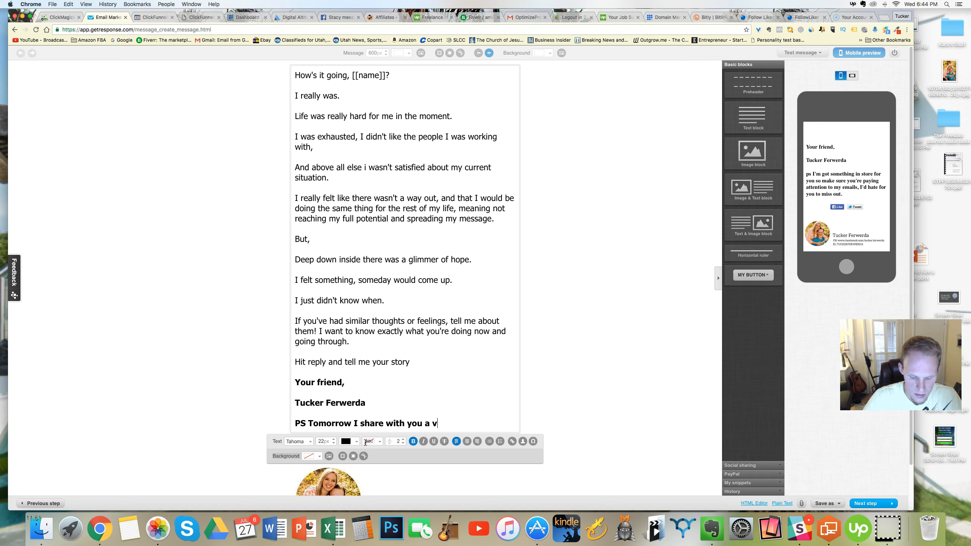
key("BackSpace")
key("BackSpace")
key("BackSpace")
key("BackSpace")
key("BackSpace")
type("brea")
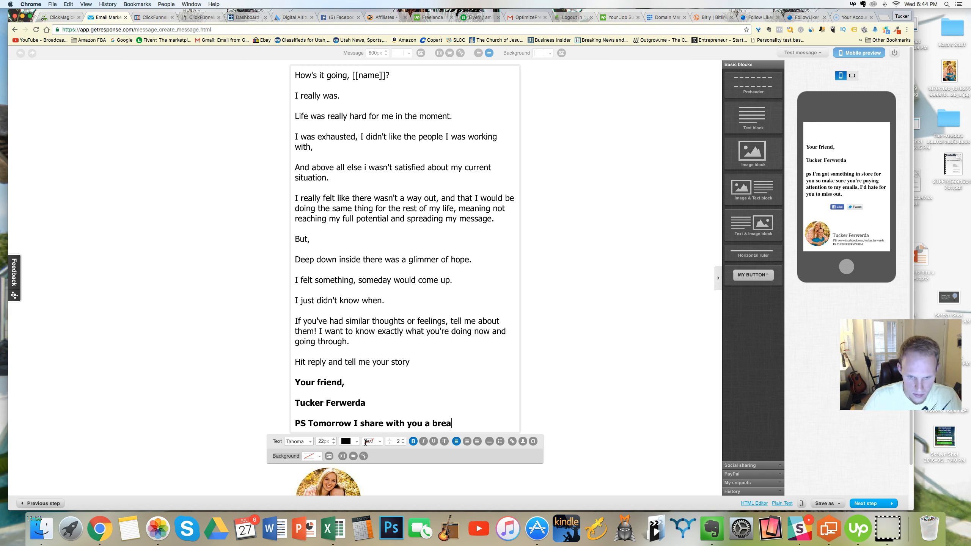
type("kthough I")
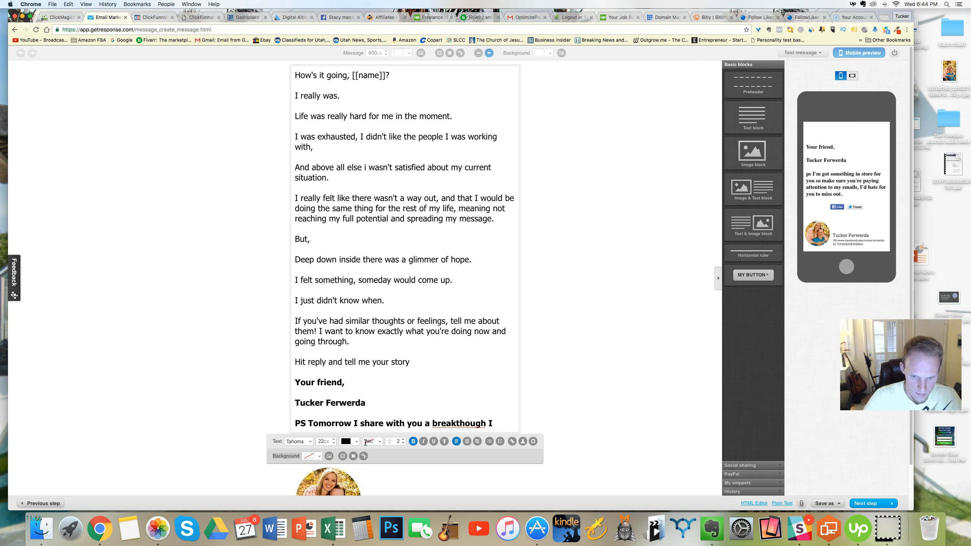
left_click(466, 423)
type("r")
left_click(499, 426)
type("had")
key("BackSpace")
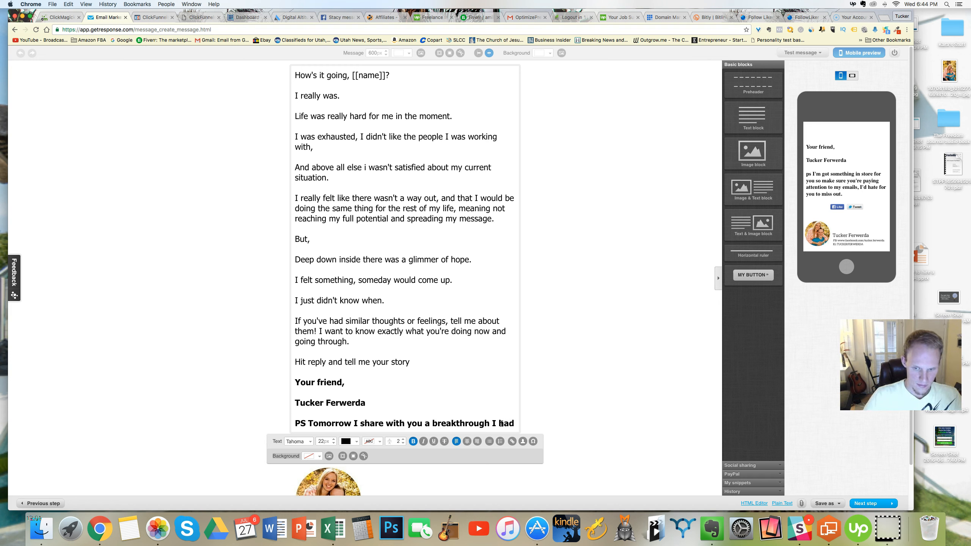
- Continue the postscript with "It was such a sweet and tender moment for me, and I want to share it with you"
type(". IT was")
key("BackSpace")
key("BackSpace")
key("BackSpace")
key("BackSpace")
key("BackSpace")
type("t was such a sweet")
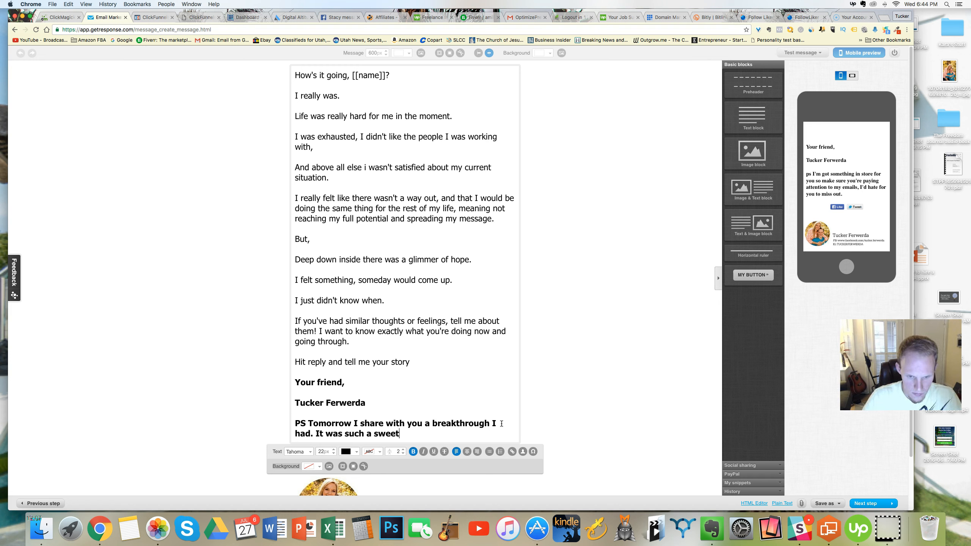
type(" and tender moment for me, I")
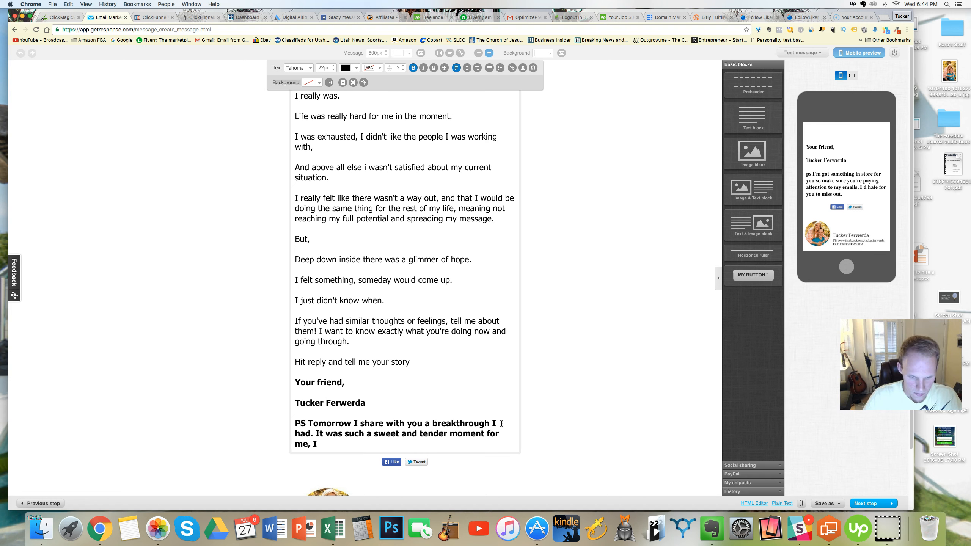
key("BackSpace")
type("an")
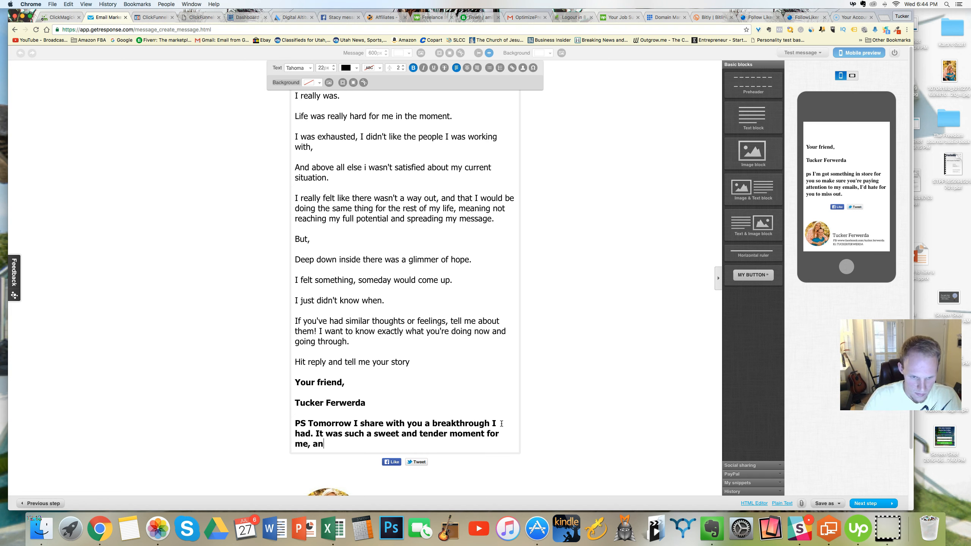
type("d I want to share it with you")
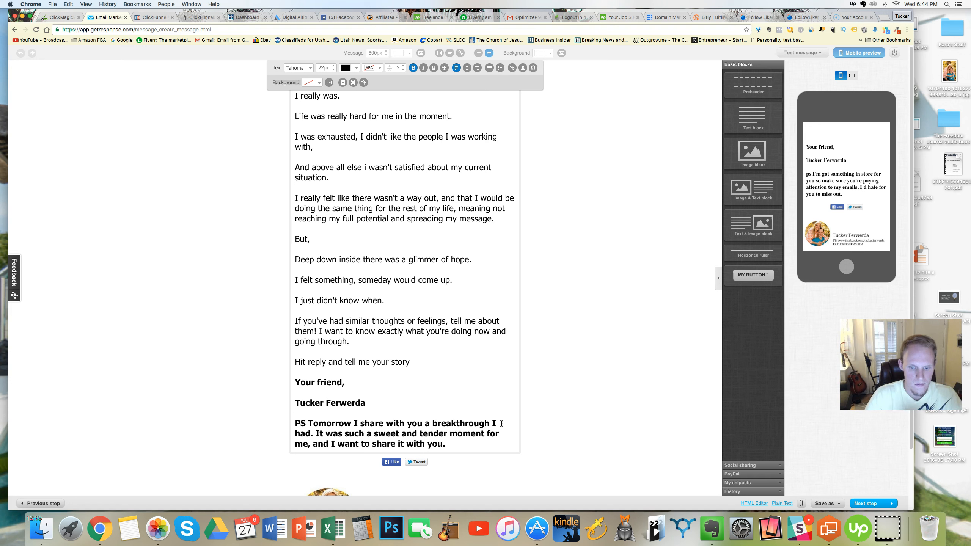
type(". Tomorrow's email e")
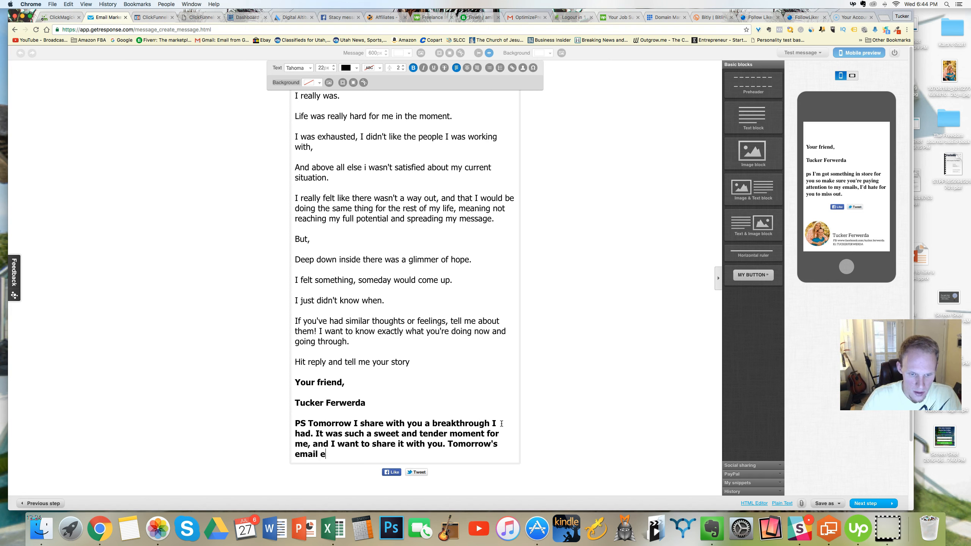
key("BackSpace")
type("will b")
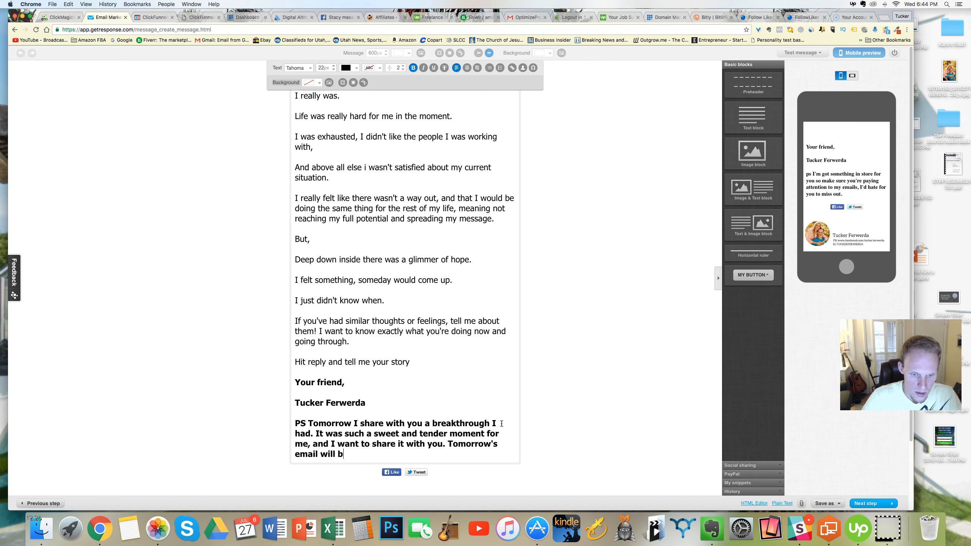
type("e called,")
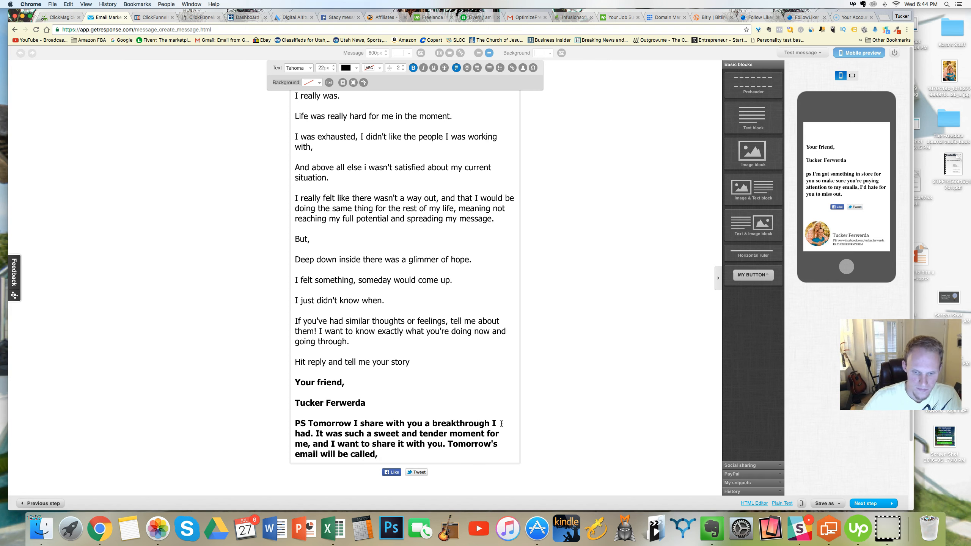
left_click(711, 529)
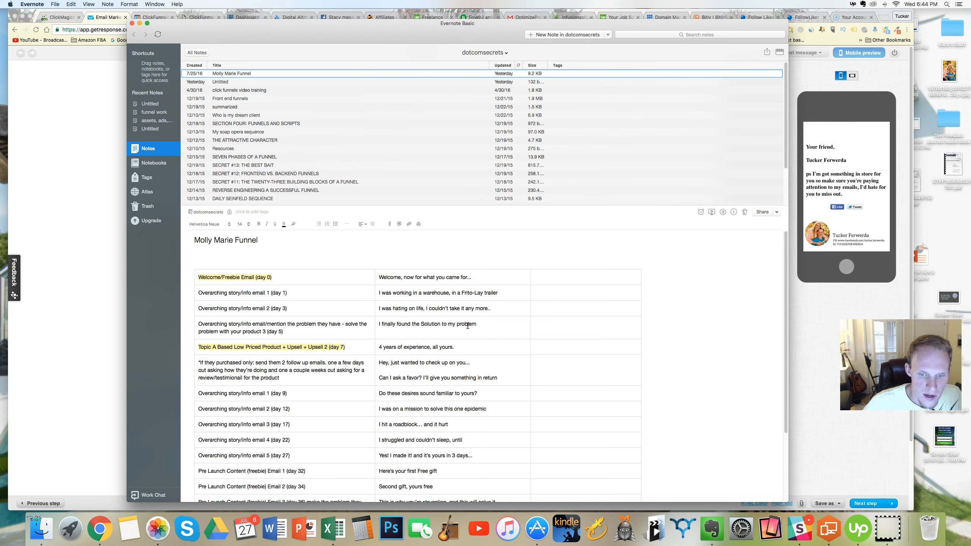
left_click(114, 315)
type("\"I finally")
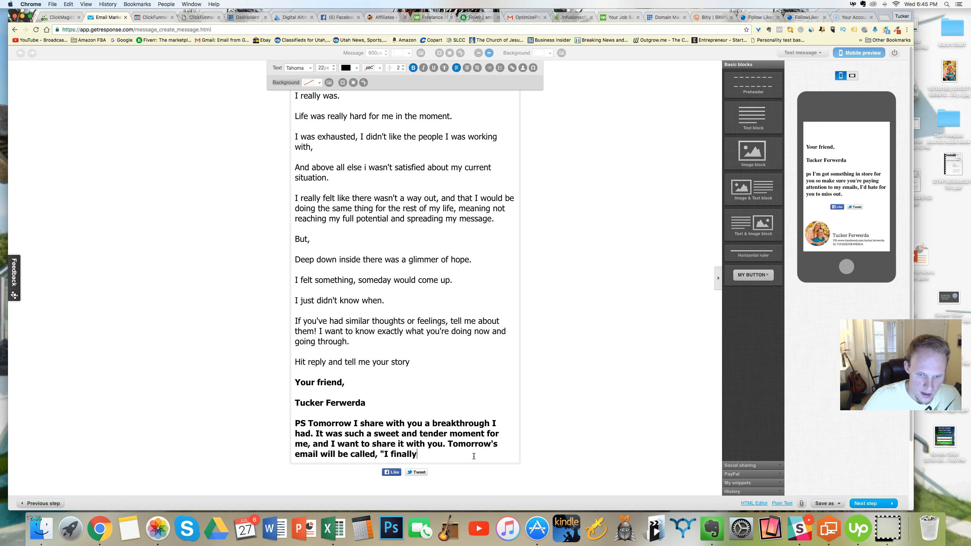
type(" found the solution to m")
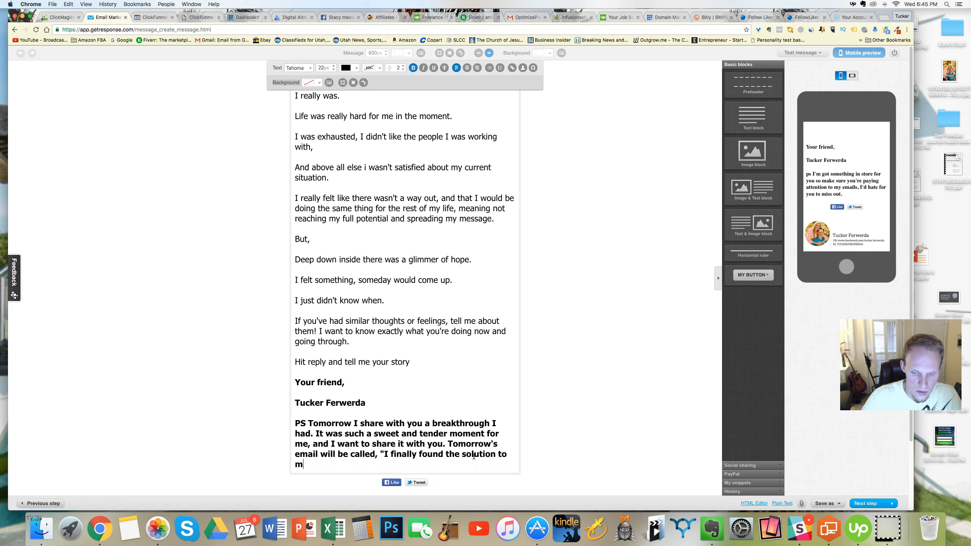
type("y prob")
type("lemt")
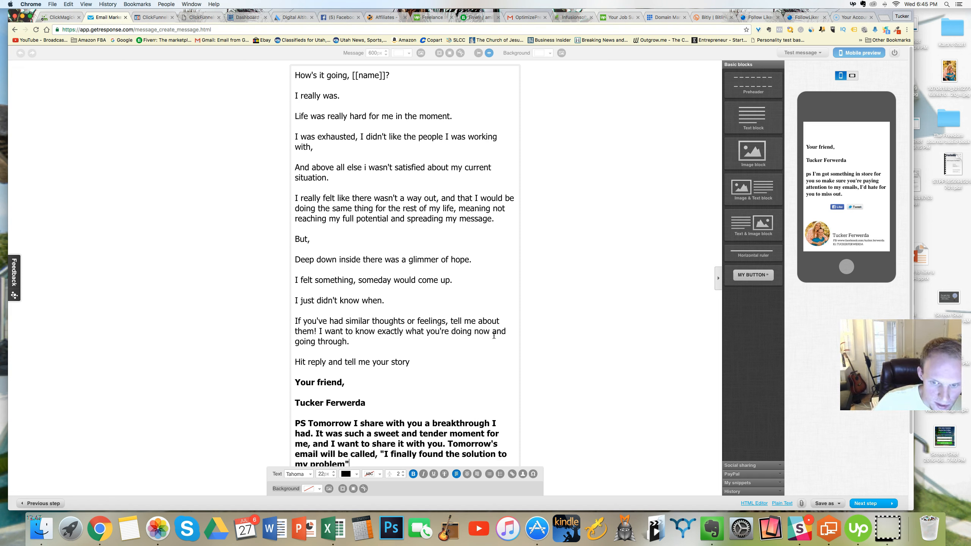
left_click(571, 318)
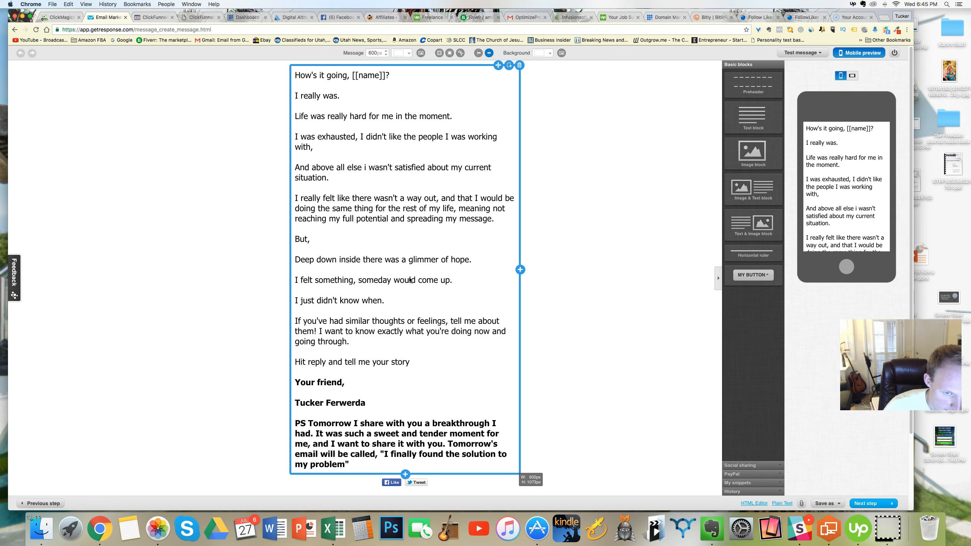
- Make the message's entire text bold, from the greeting through the postscript
left_click(360, 272)
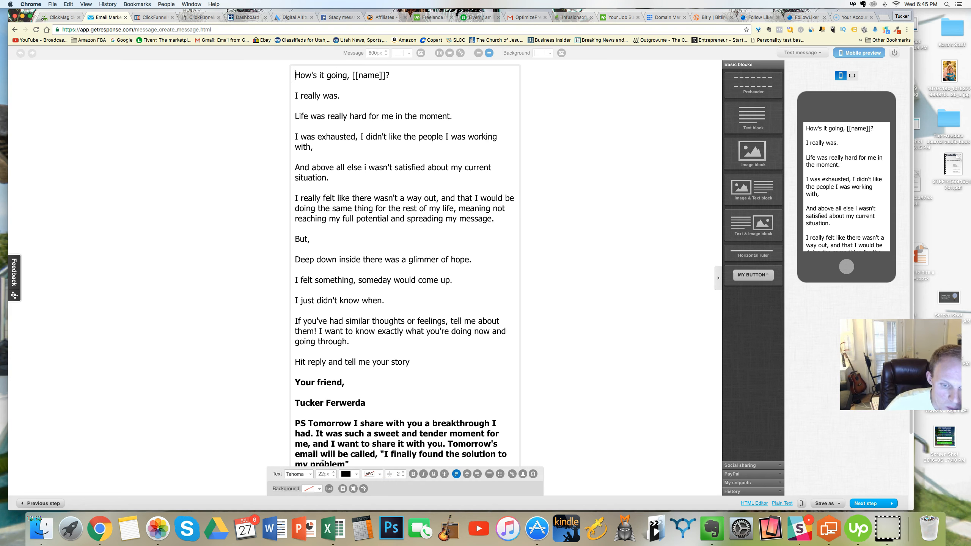
left_click_drag(323, 463, 307, 81)
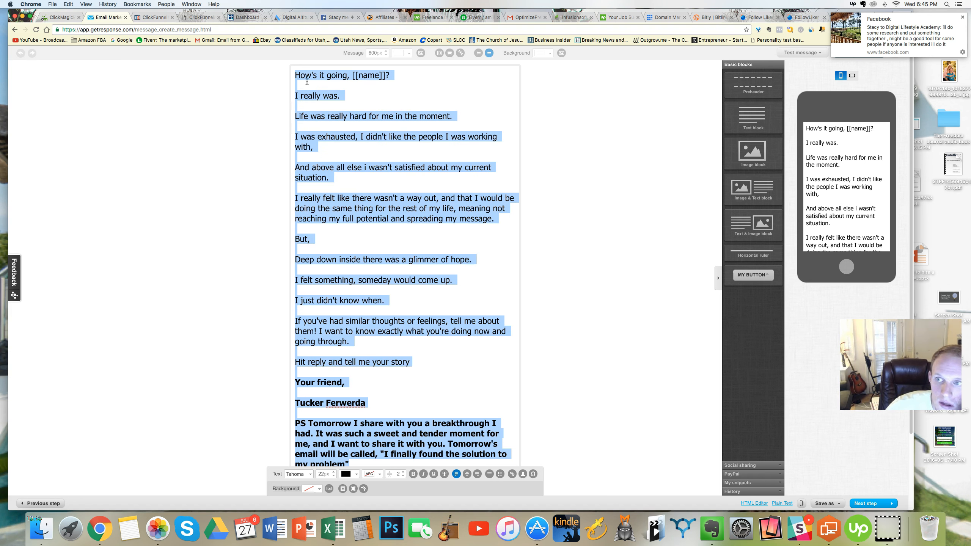
left_click(415, 474)
left_click(415, 475)
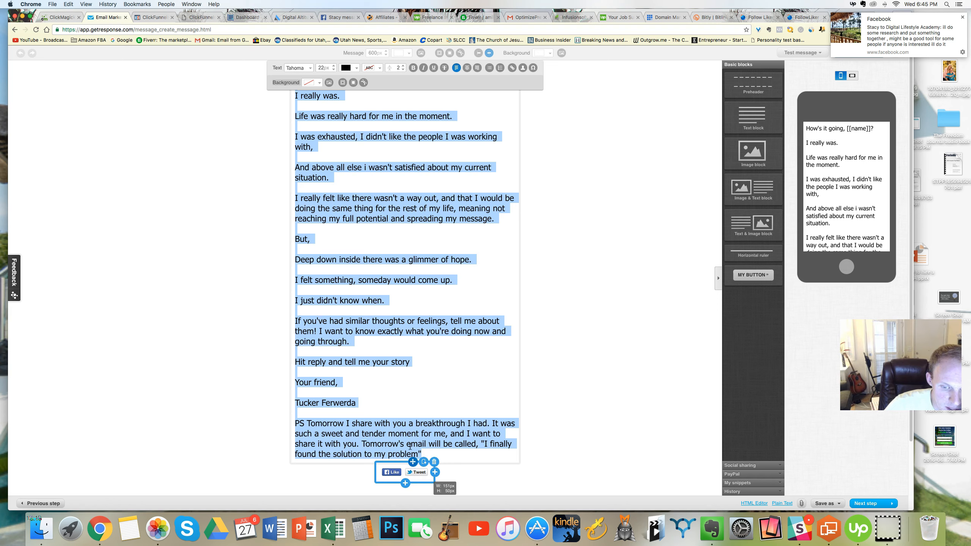
scroll(383, 439, "down", 3)
scroll(377, 403, "up", 3)
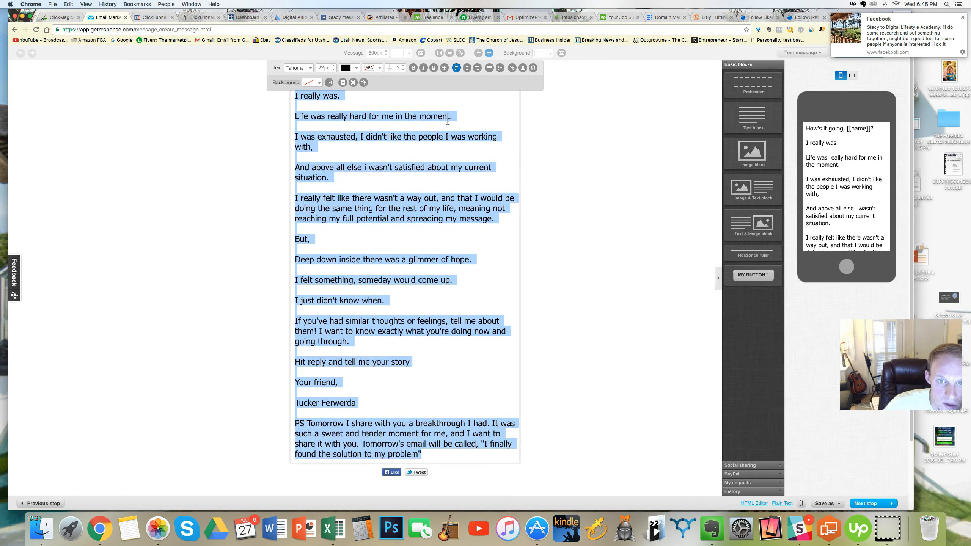
left_click(413, 67)
left_click(382, 236)
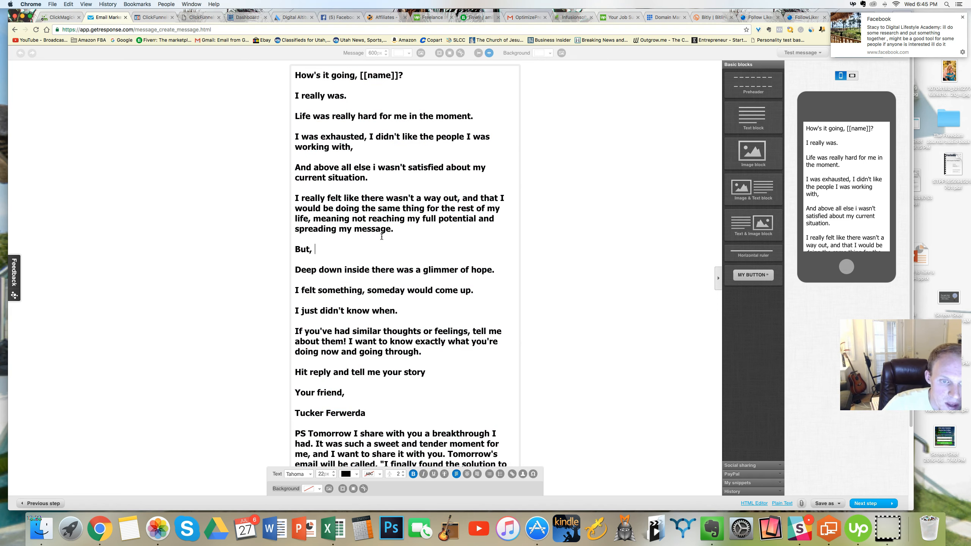
- Review the finished message from the greeting through the postscript and signature block
left_click_drag(303, 82, 442, 464)
left_click(419, 281)
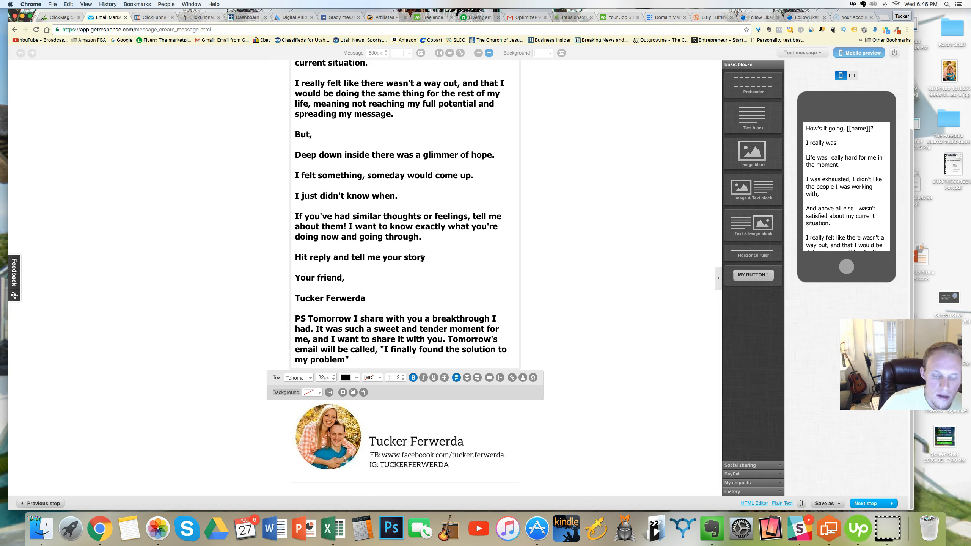
scroll(344, 246, "up", 3)
scroll(344, 246, "down", 3)
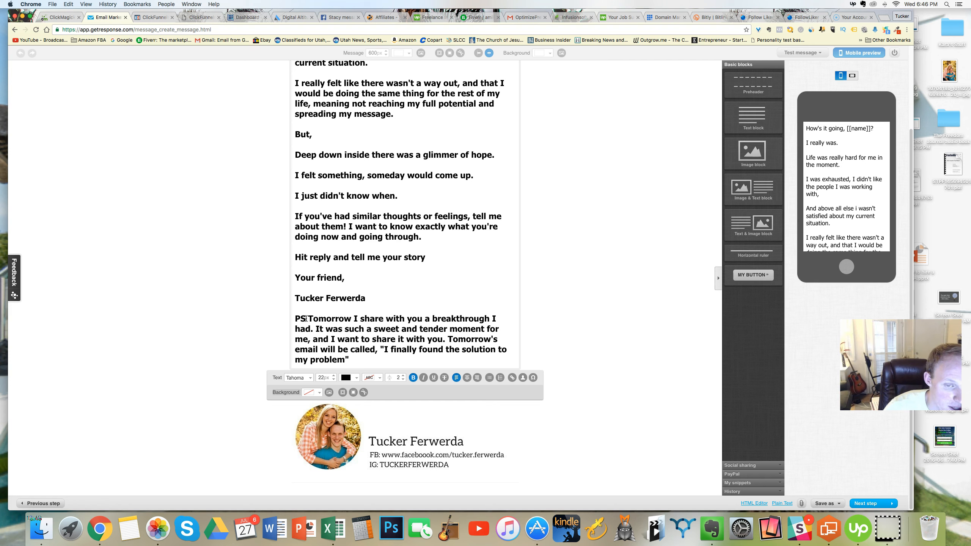
scroll(385, 294, "up", 3)
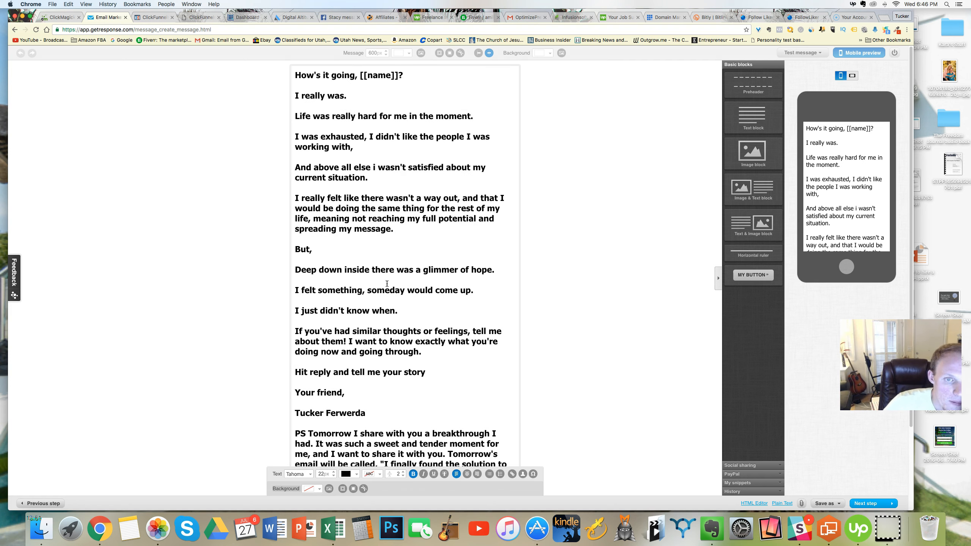
scroll(350, 121, "down", 2)
scroll(357, 140, "up", 2)
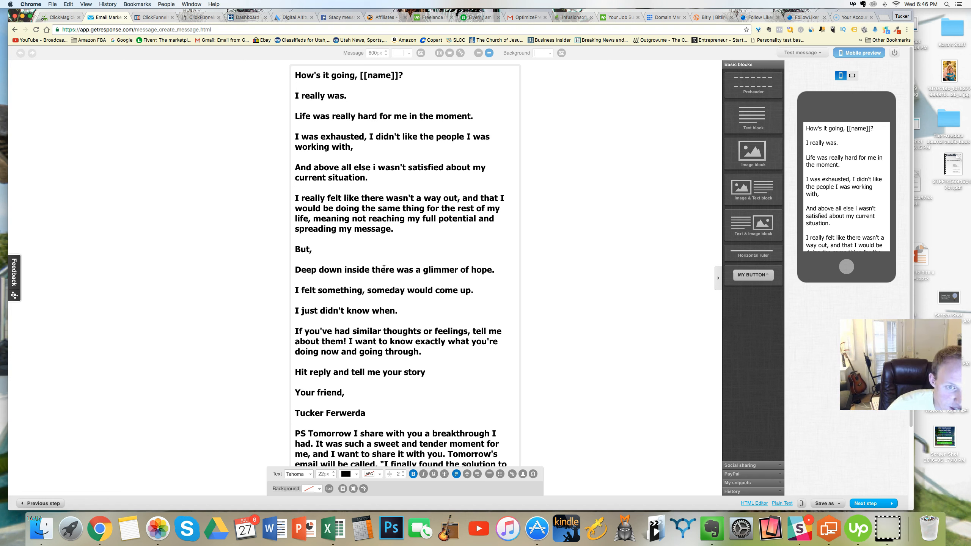
scroll(360, 215, "down", 2)
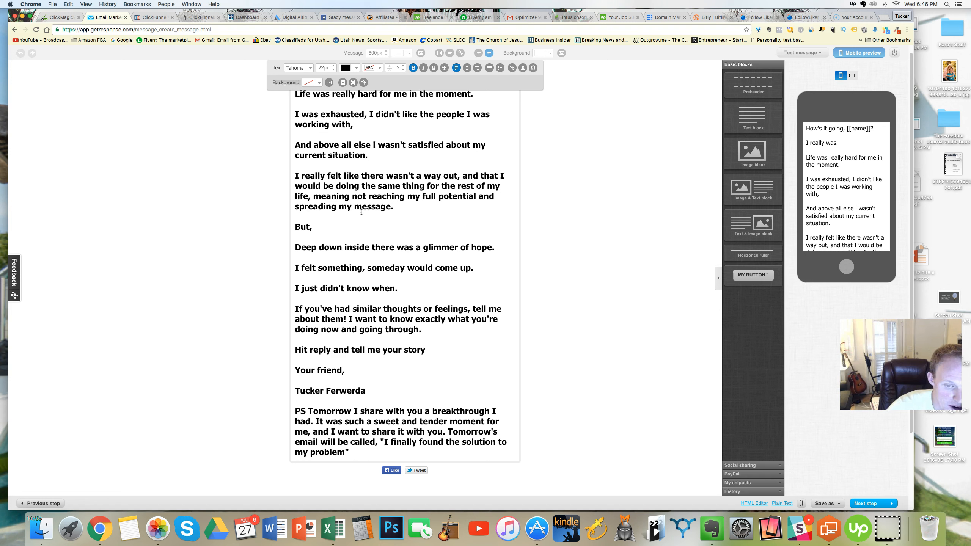
scroll(410, 247, "down", 5)
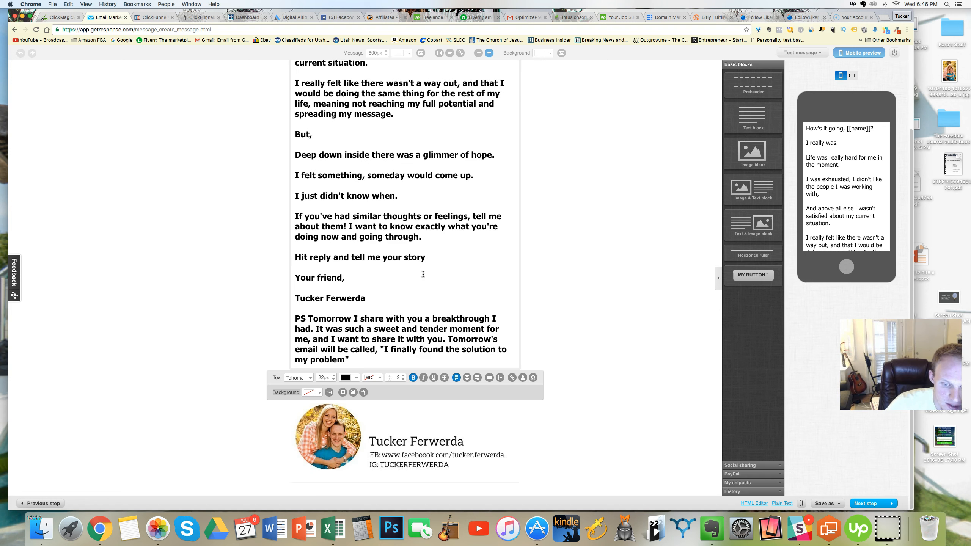
scroll(526, 271, "down", 1)
- Save the day 3 message as a draft
left_click(826, 504)
left_click(819, 491)
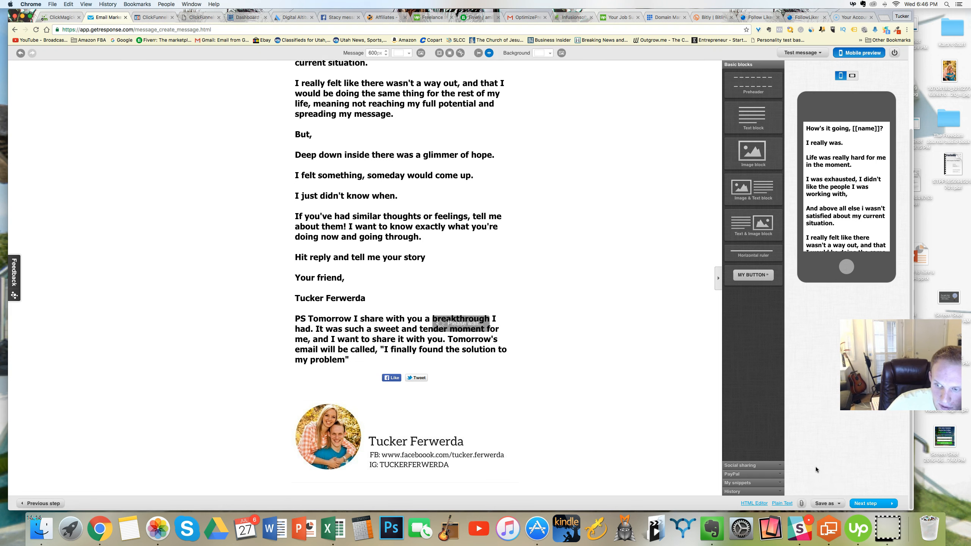
left_click(825, 506)
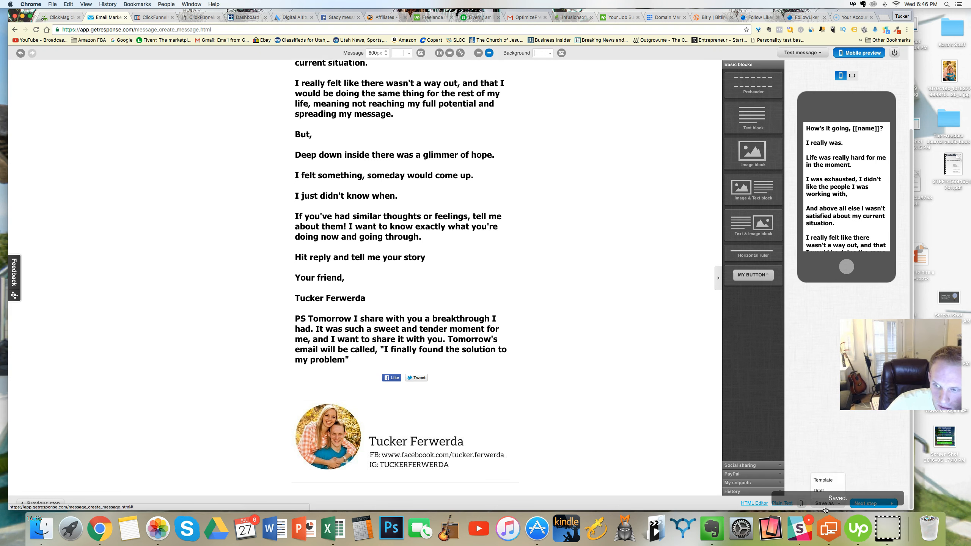
- Save the day 3 message as a template and check its SpamScore
left_click(821, 481)
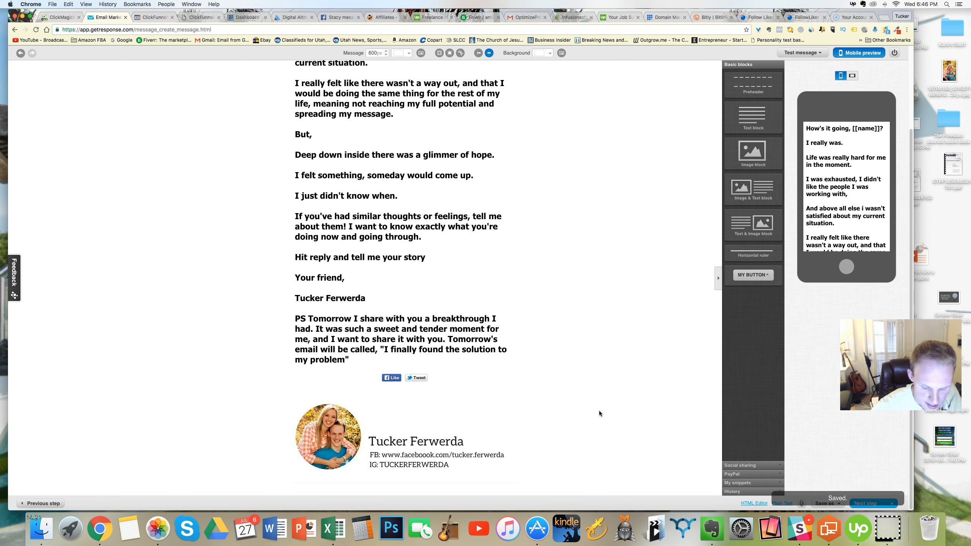
scroll(612, 203, "up", 5)
left_click(802, 54)
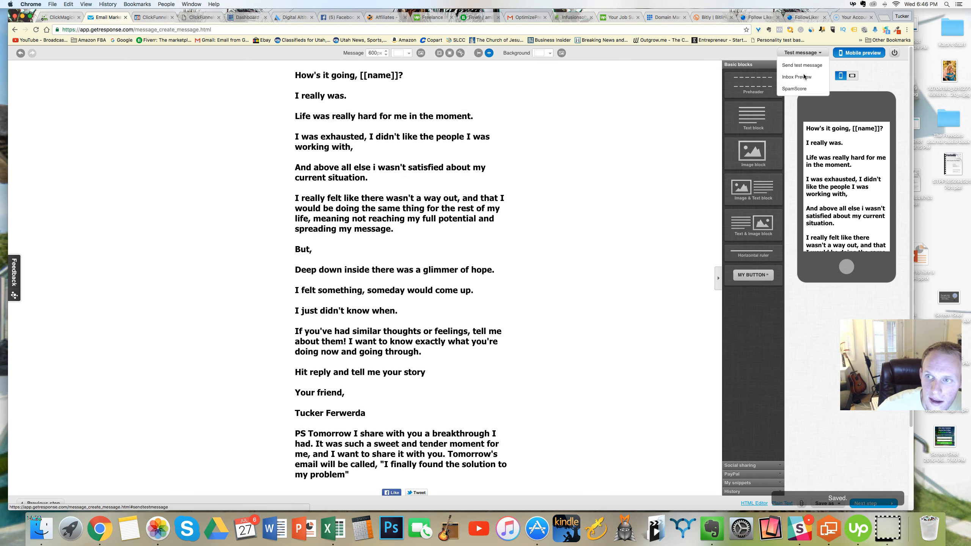
left_click(796, 77)
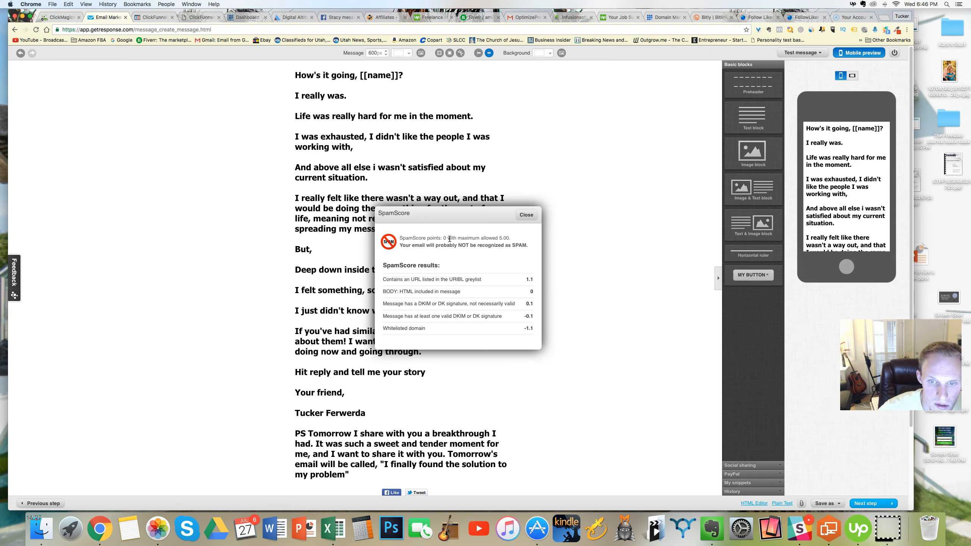
left_click(526, 214)
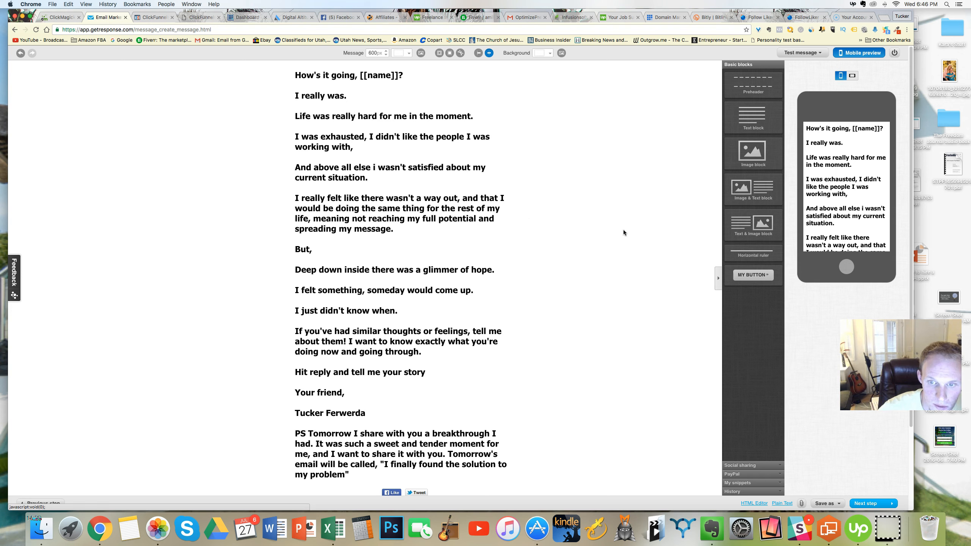
- Proceed from the message editor to the autoresponder settings, then save and publish the day 3 autoresponder
left_click(867, 504)
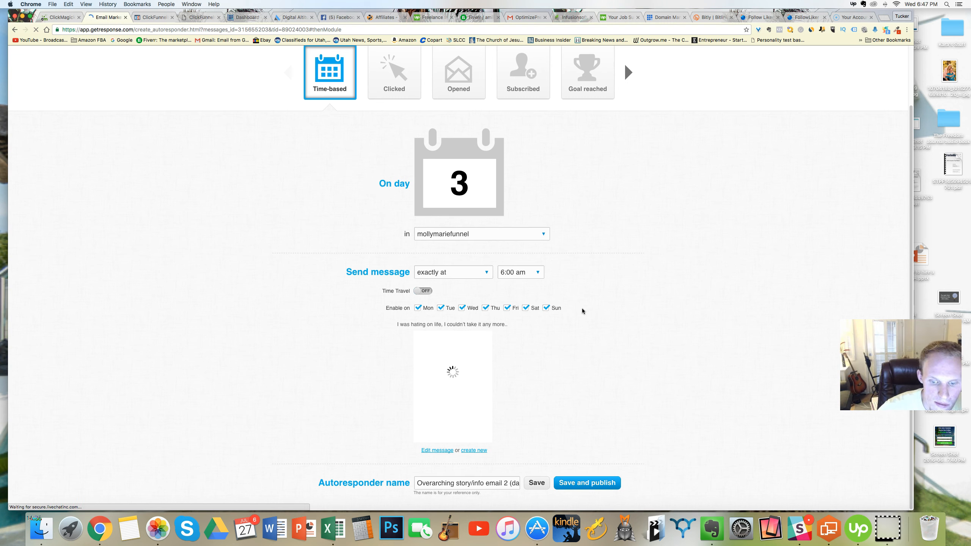
left_click(576, 487)
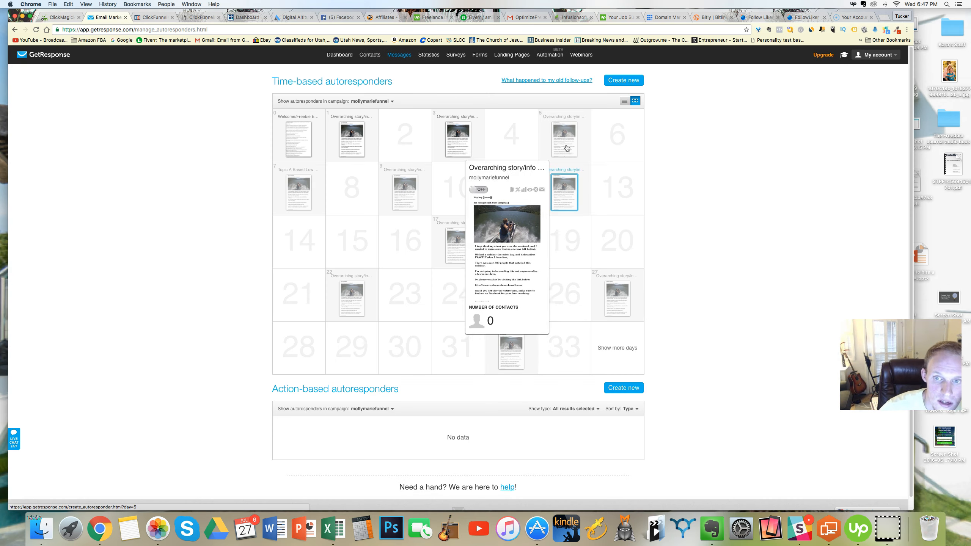
- Open the day 5 autoresponder's message for editing, review its full subject line and continue to the message editor
left_click(553, 199)
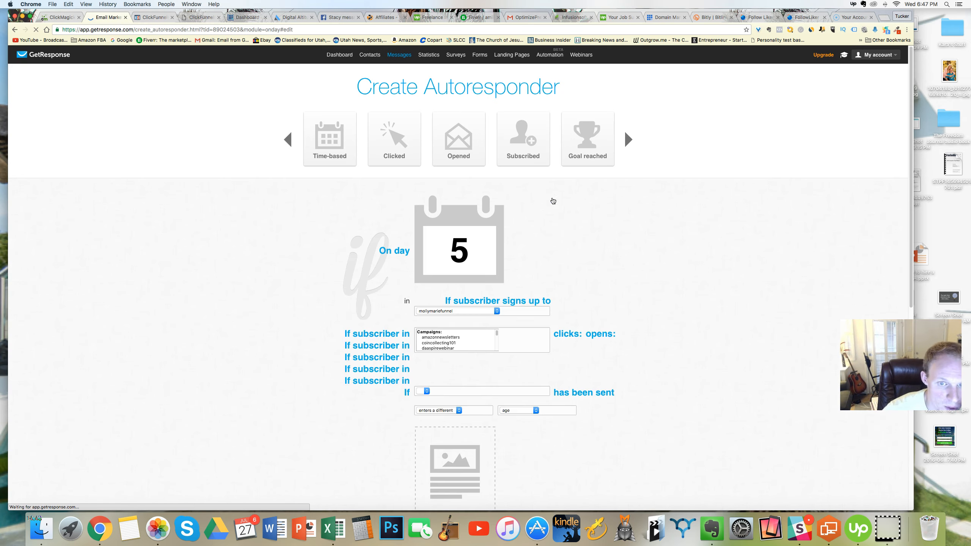
left_click(467, 264)
scroll(496, 291, "down", 3)
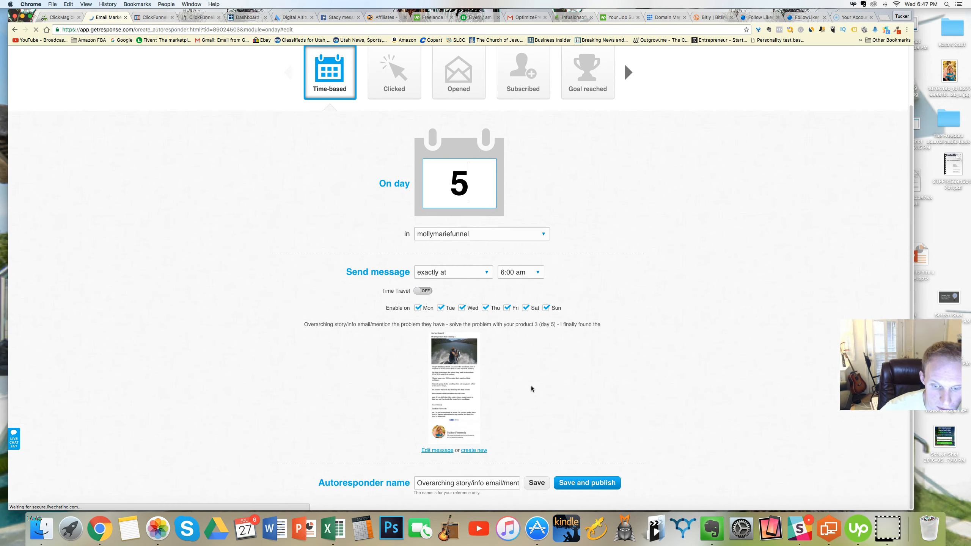
left_click(436, 451)
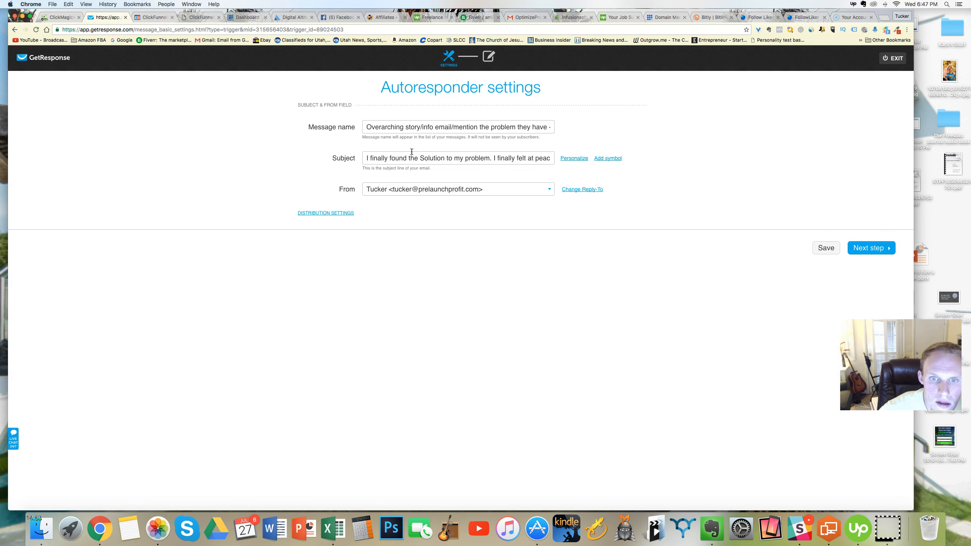
left_click_drag(376, 157, 565, 161)
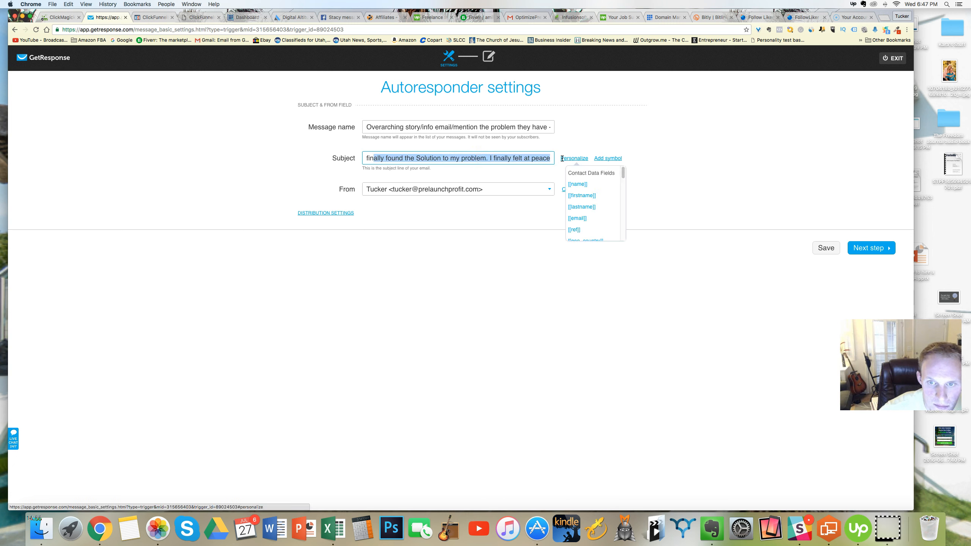
left_click(563, 131)
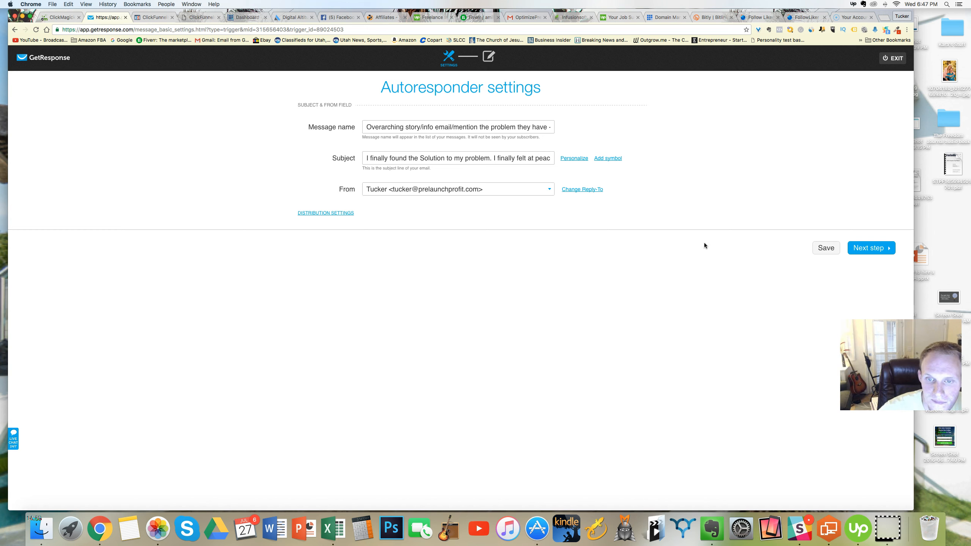
left_click(868, 248)
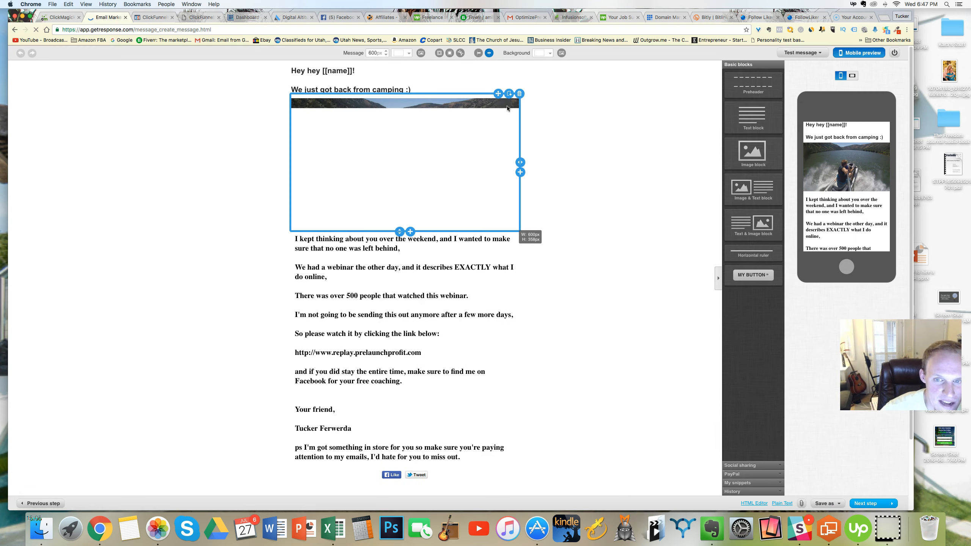
- Delete the boat photo and the greeting block from the day 5 message, then exit the editor without saving
left_click(519, 94)
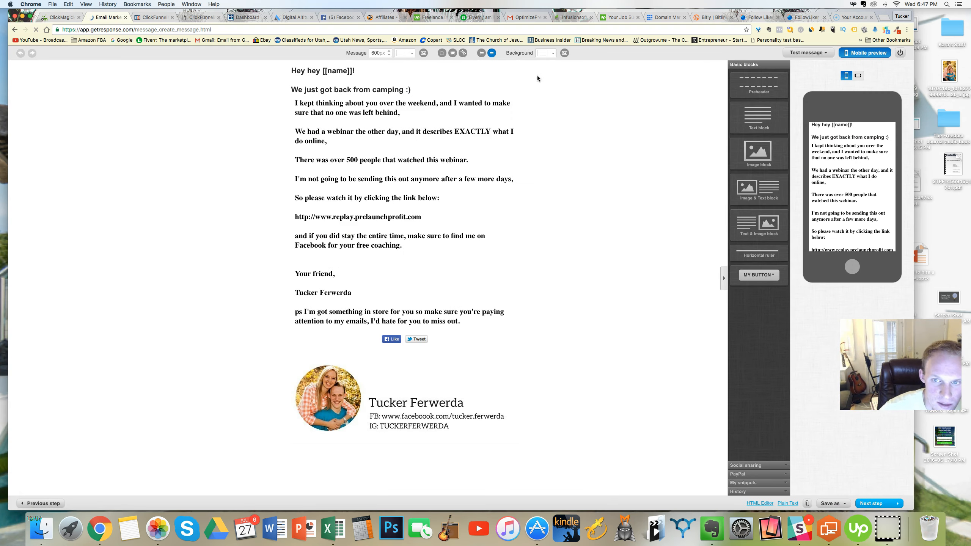
left_click(519, 65)
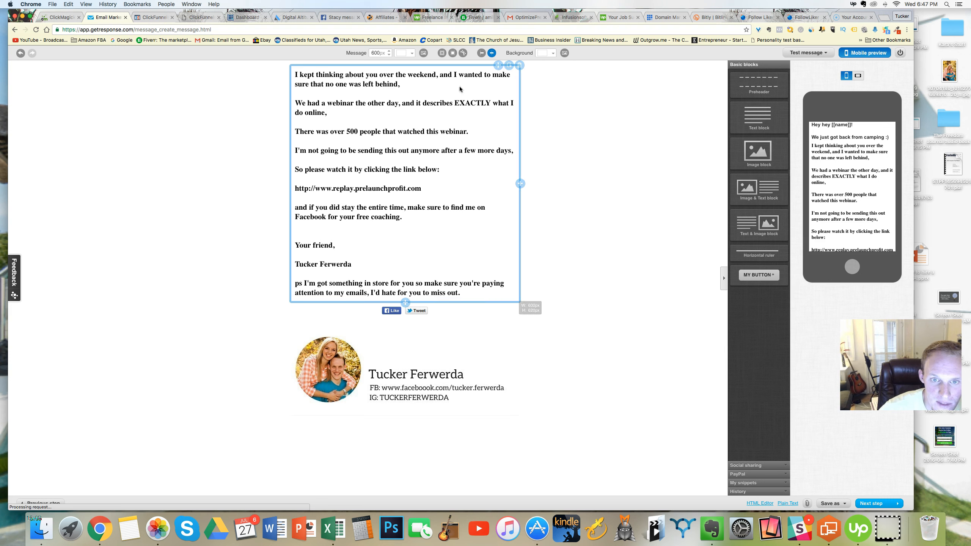
left_click(297, 86)
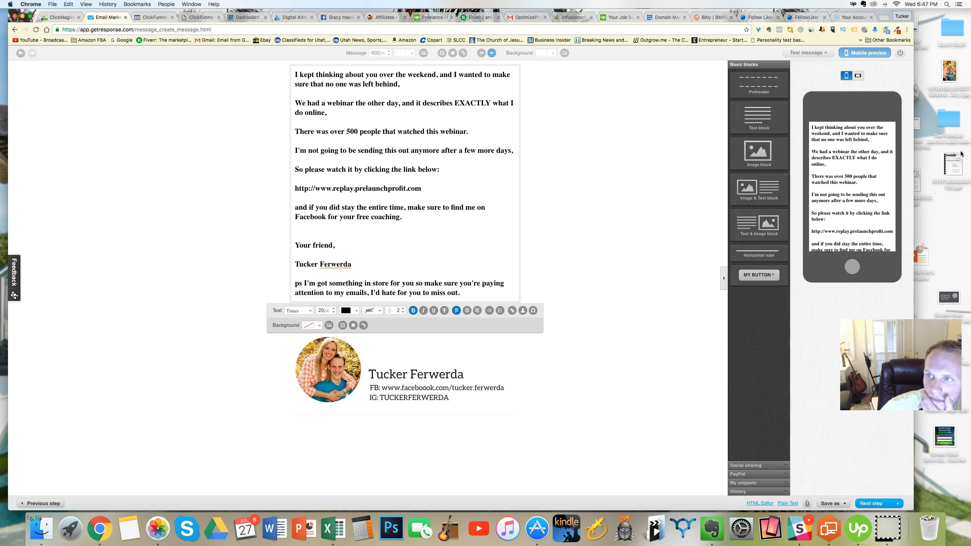
left_click(571, 157)
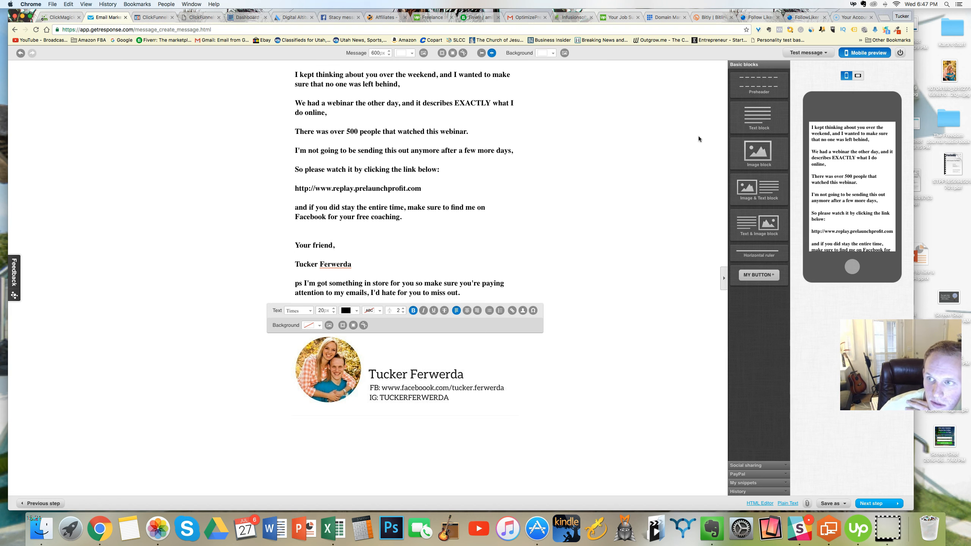
left_click(900, 53)
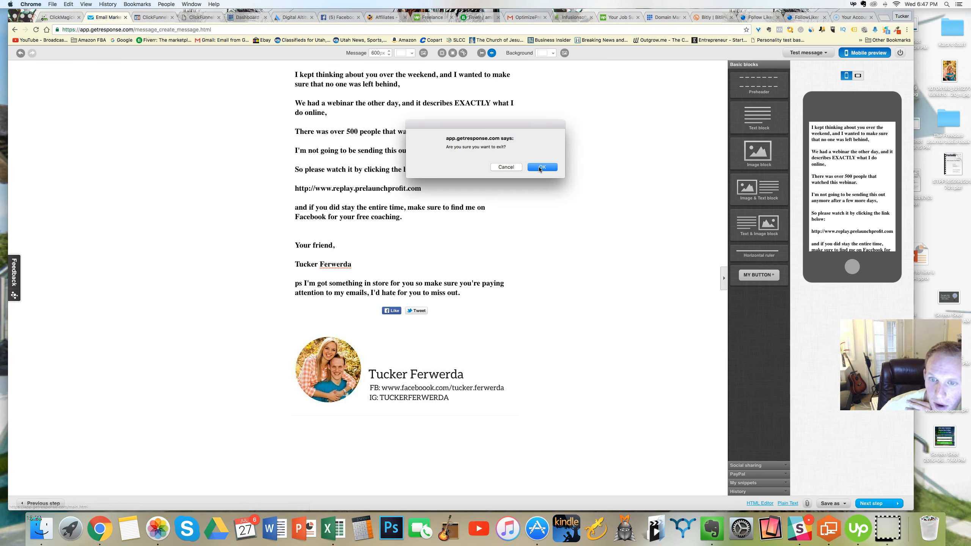
left_click(539, 167)
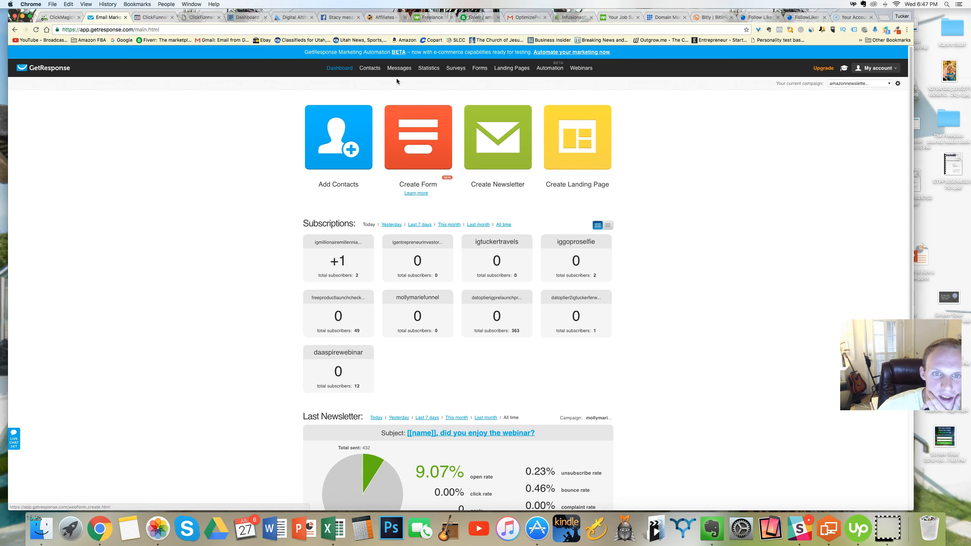
- Reopen the day 5 autoresponder from the autoresponder calendar and browse existing autoresponder messages as a replacement for its message
mouse_move(396, 71)
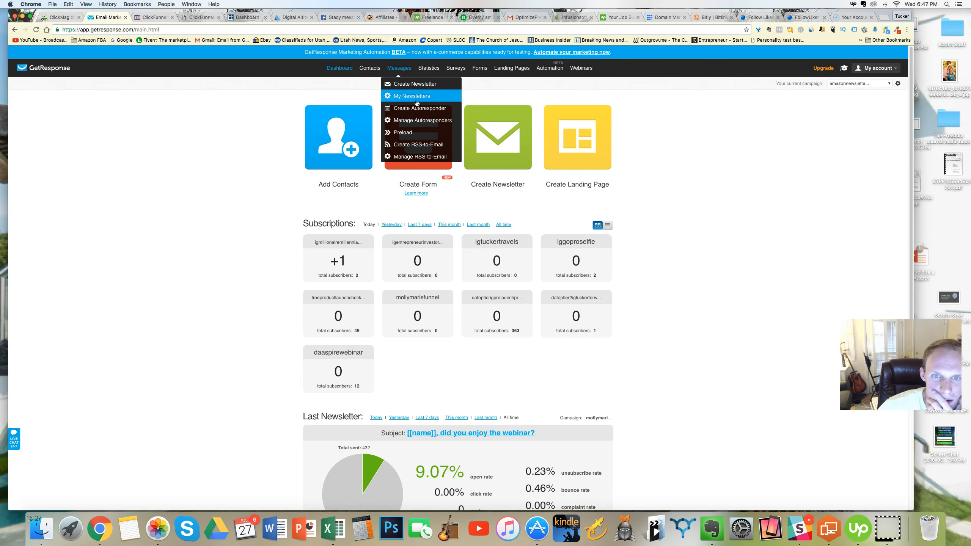
left_click(418, 120)
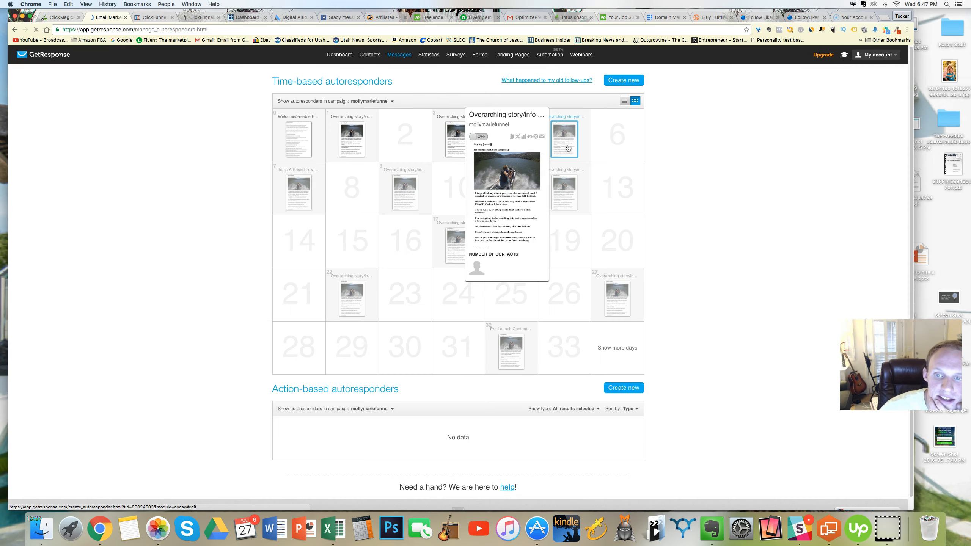
left_click(330, 288)
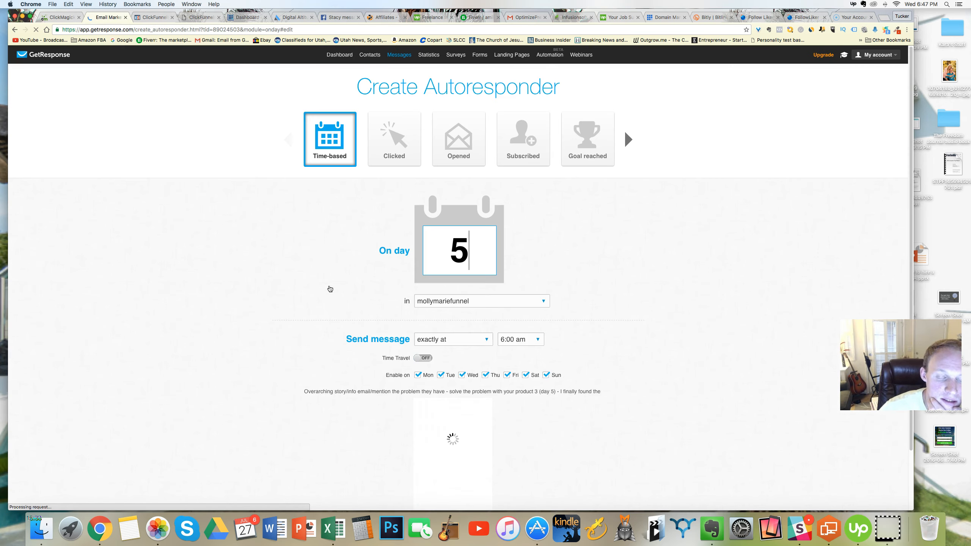
scroll(413, 271, "down", 3)
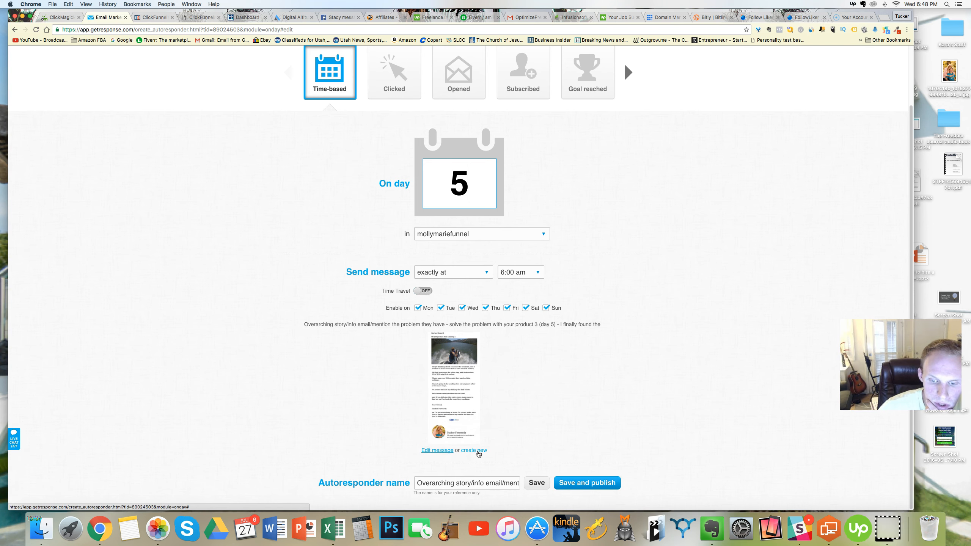
left_click(455, 387)
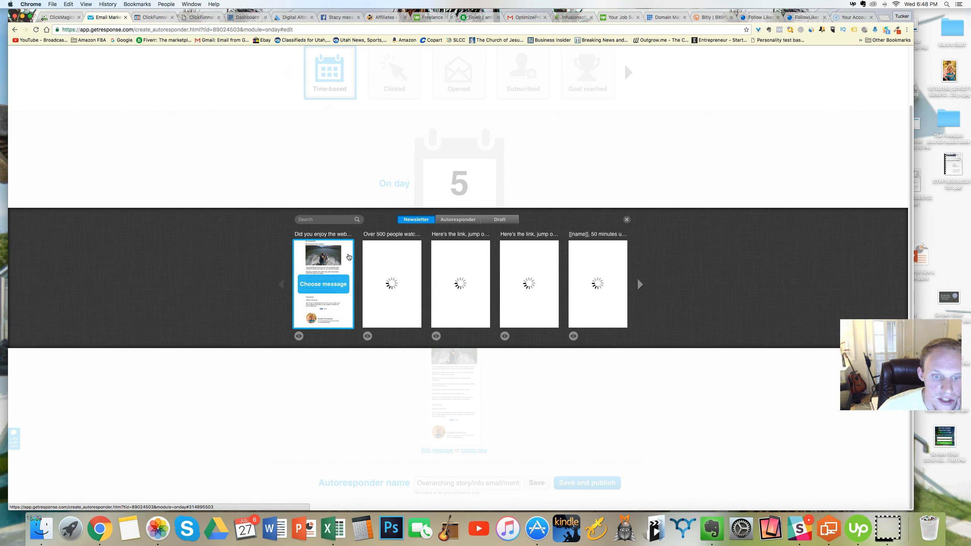
left_click(455, 220)
mouse_move(342, 265)
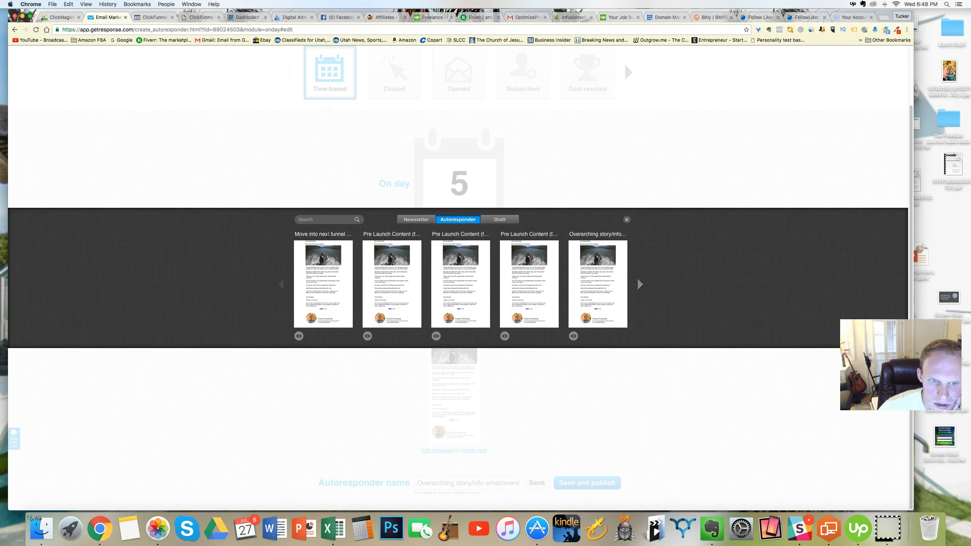
- Check the email sequence in Evernote's Molly Marie Funnel note, browse further autoresponder messages in GetResponse and close the message chooser
left_click(712, 528)
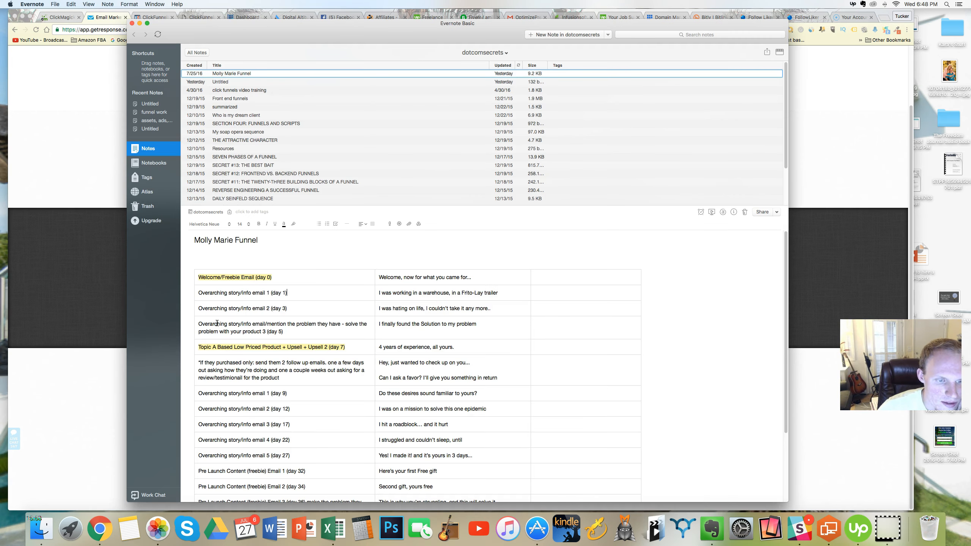
scroll(247, 325, "down", 5)
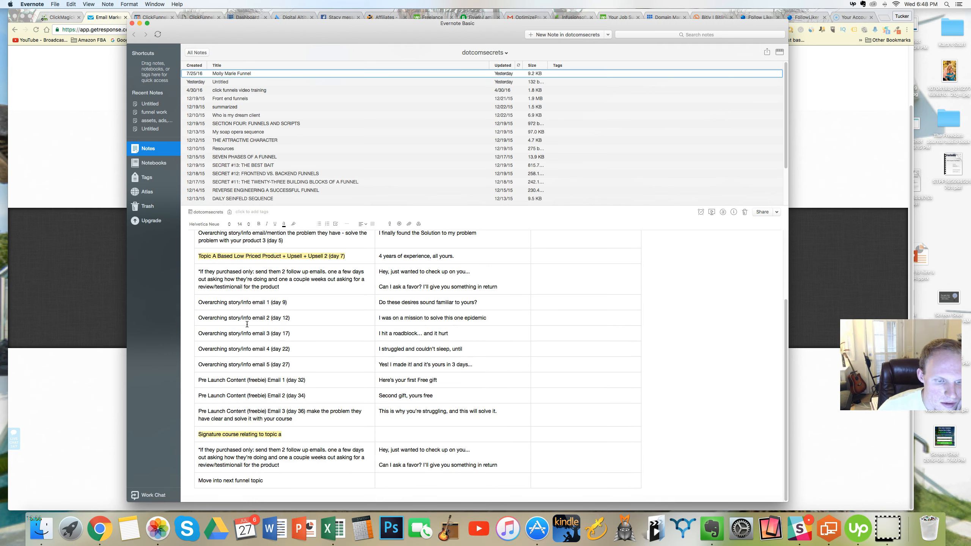
scroll(247, 324, "up", 5)
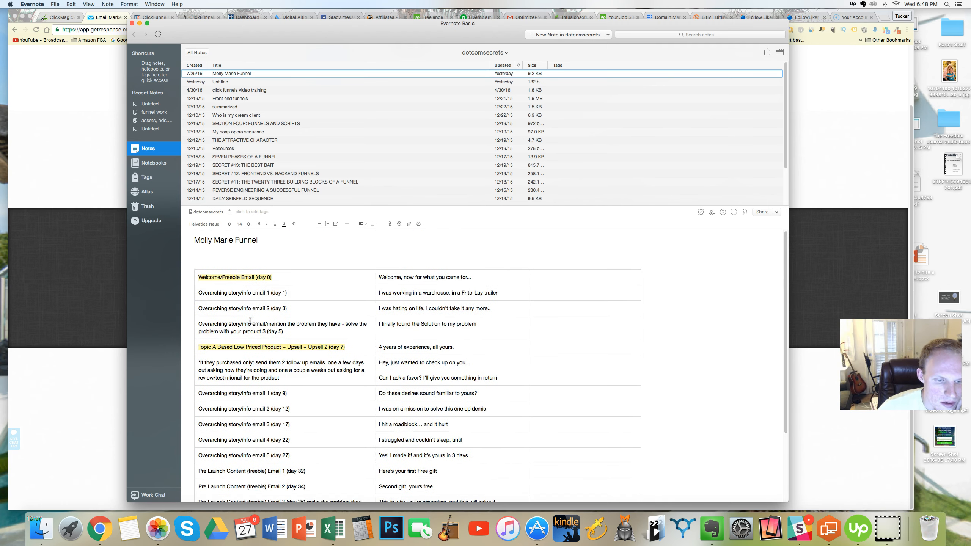
key("super+Tab")
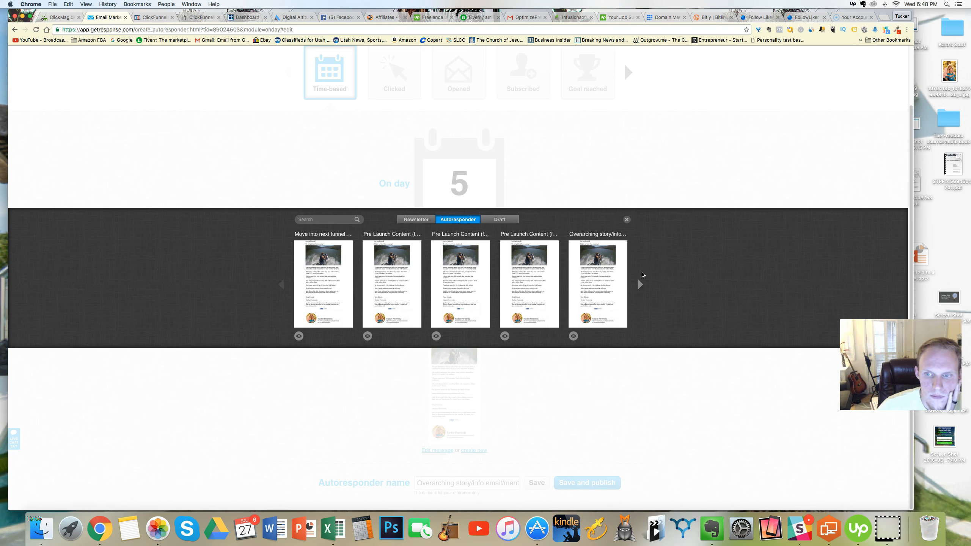
left_click(640, 284)
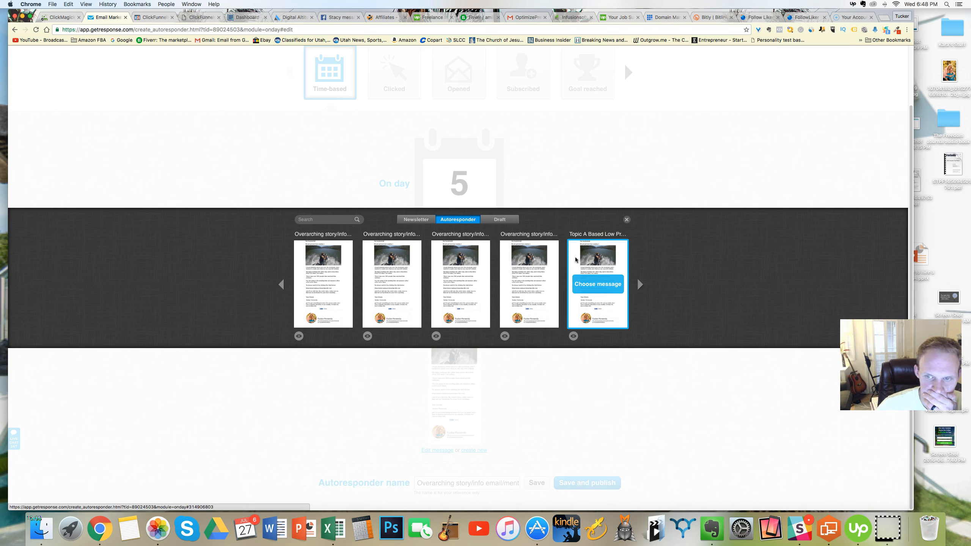
left_click(625, 221)
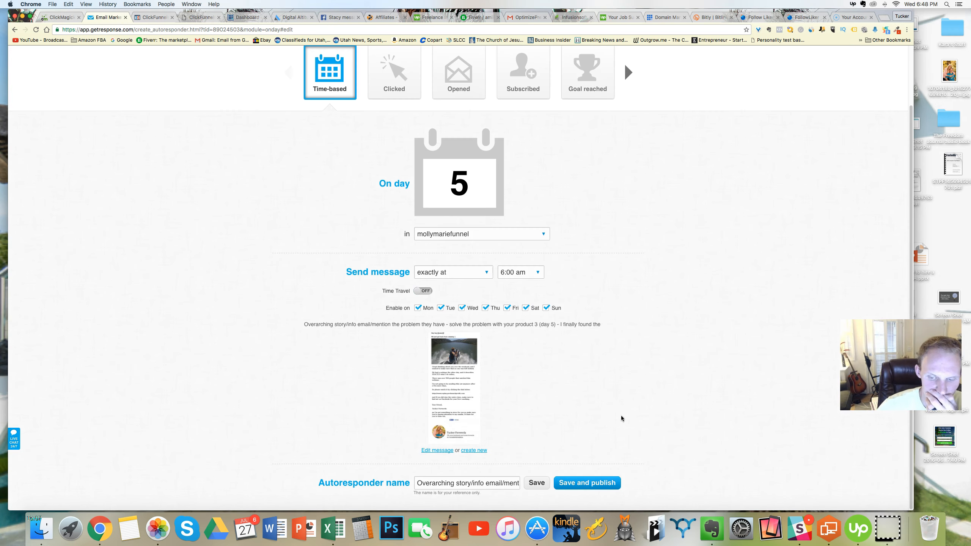
- Leave the day 5 autoresponder unsaved and open the day 3 autoresponder from mollymariefunnel's autoresponder calendar
scroll(687, 130, "up", 3)
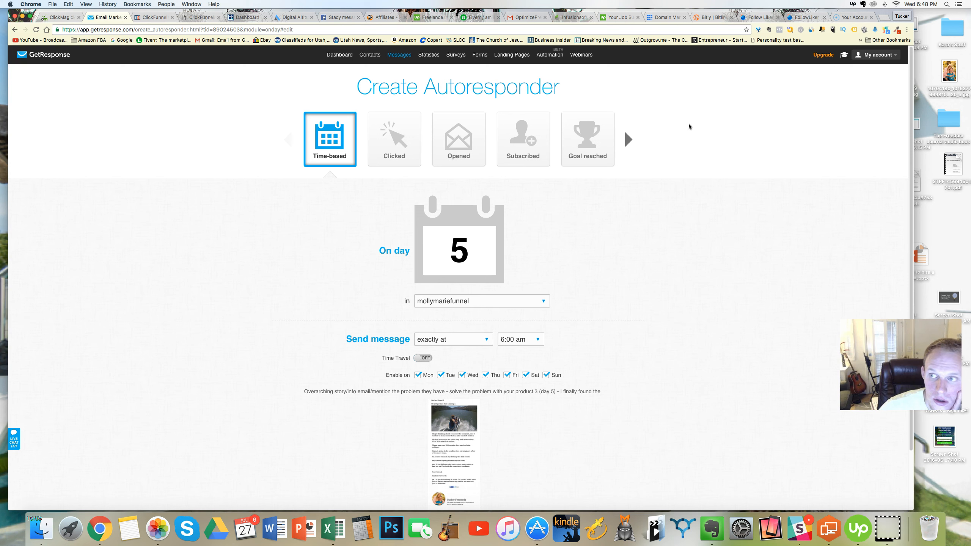
mouse_move(405, 56)
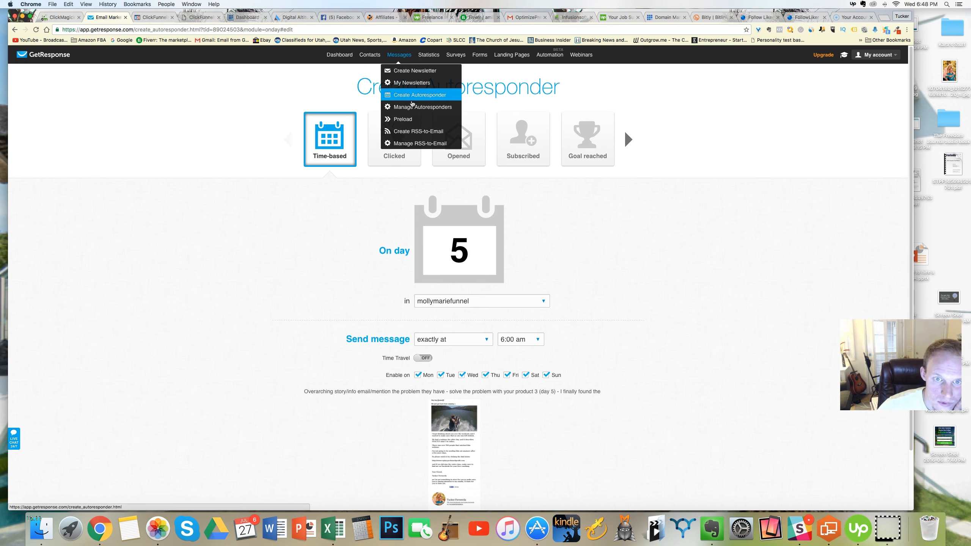
left_click(412, 107)
left_click(544, 169)
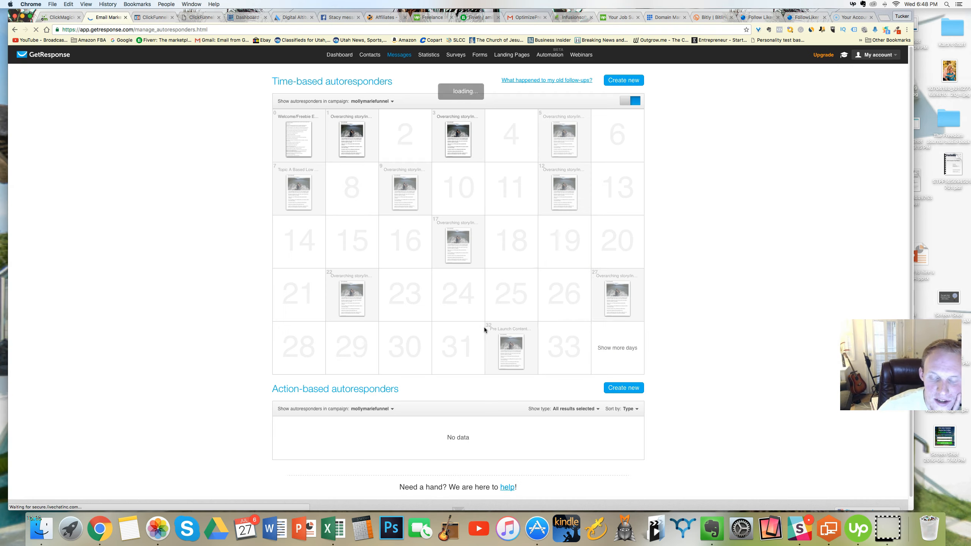
left_click(457, 135)
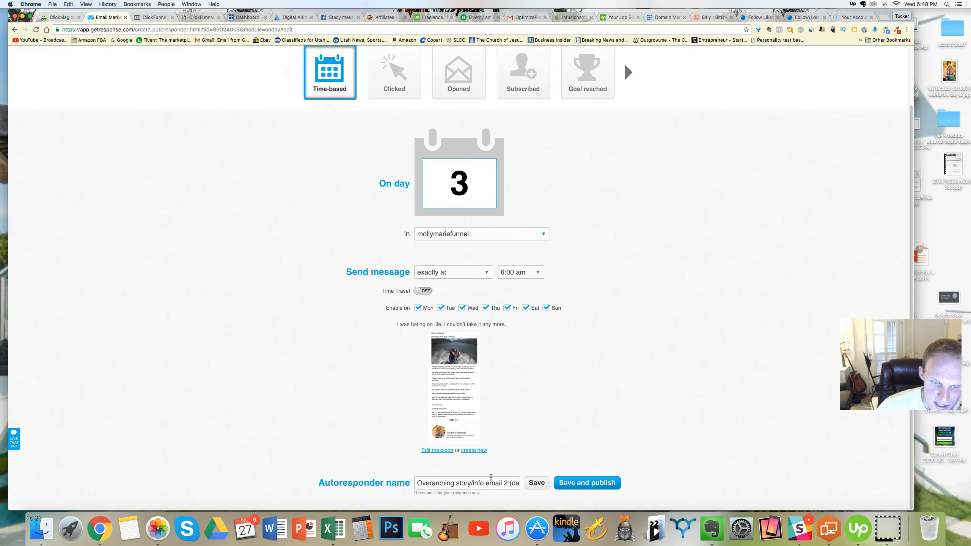
- Rename the day 3 autoresponder "I was hating on life, I couldn't take it any more.." and save it
left_click(512, 483)
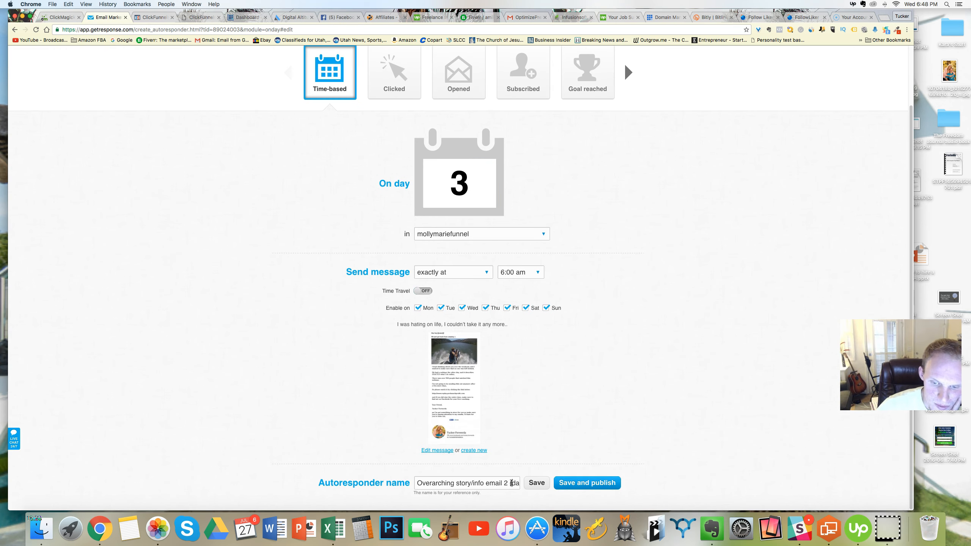
left_click_drag(501, 485, 537, 485)
left_click(470, 484)
left_click_drag(470, 483, 408, 484)
left_click(481, 484)
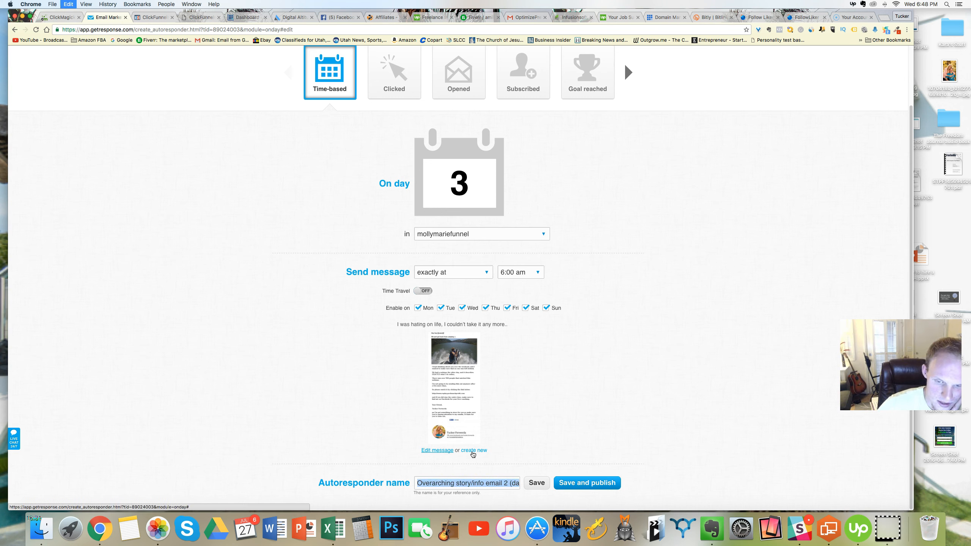
key("BackSpace")
left_click_drag(496, 483, 518, 483)
left_click(518, 483)
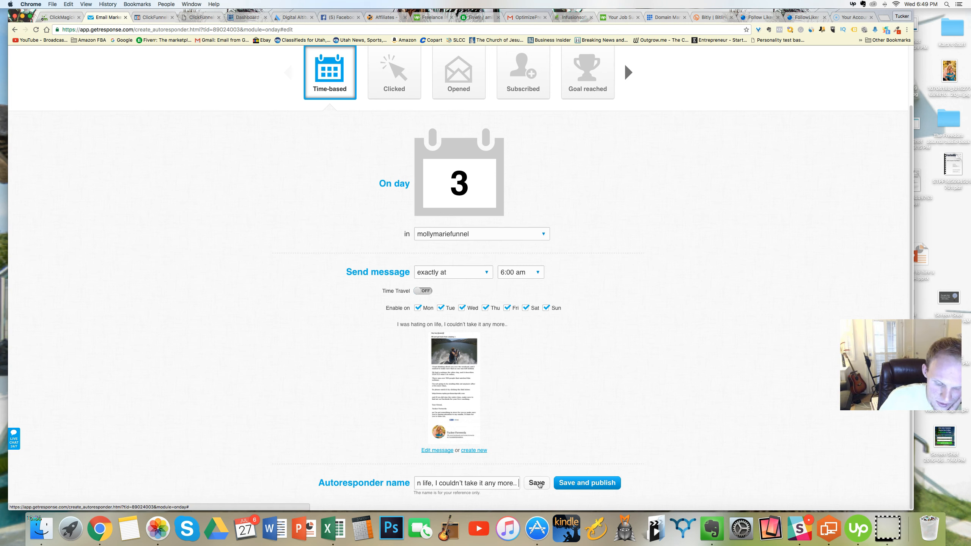
key("super+v")
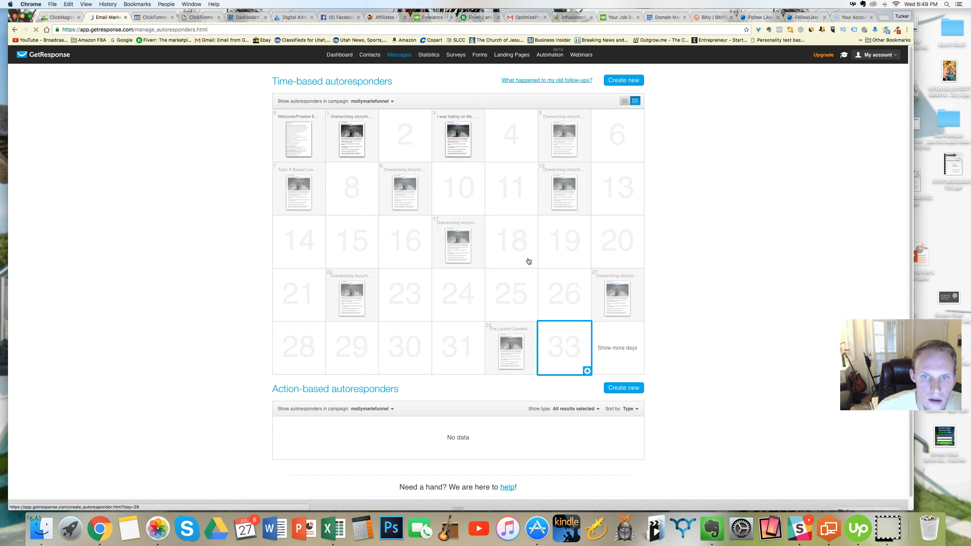
- Reopen the day 5 autoresponder and bring up the existing autoresponder messages as replacements for its message
left_click(444, 169)
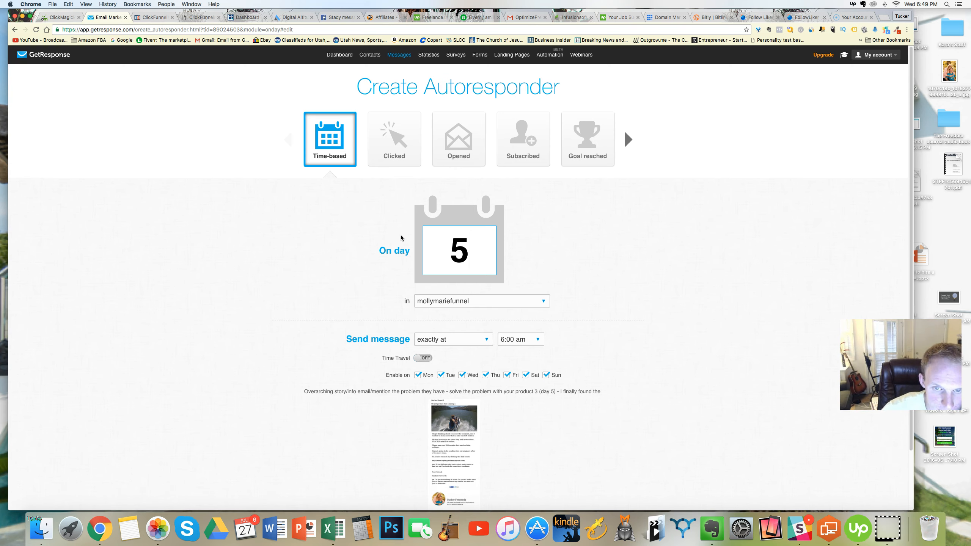
scroll(443, 421, "down", 2)
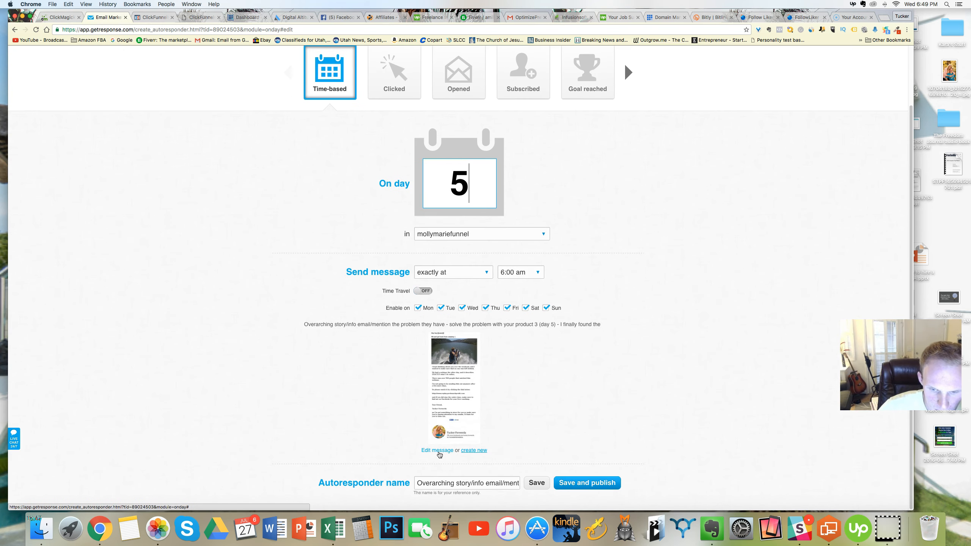
left_click(453, 373)
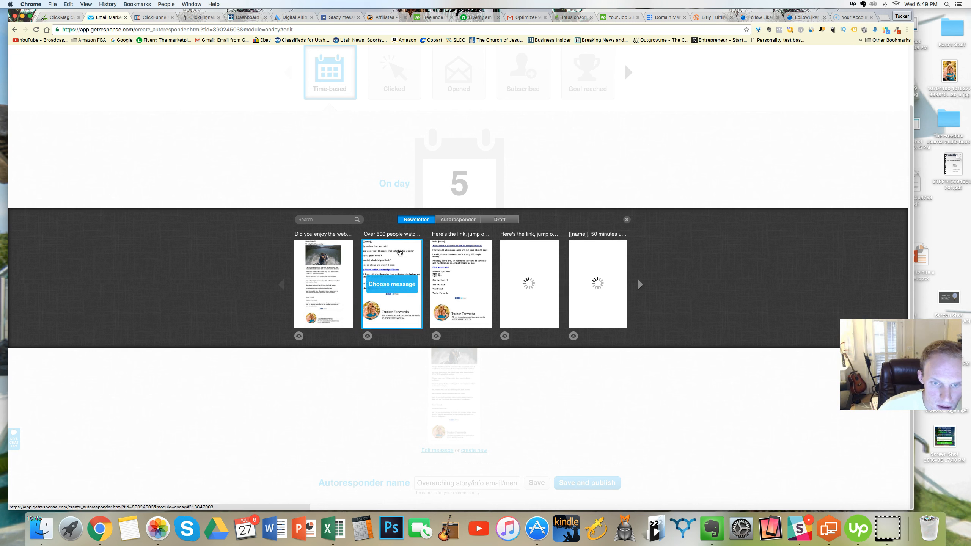
left_click(449, 221)
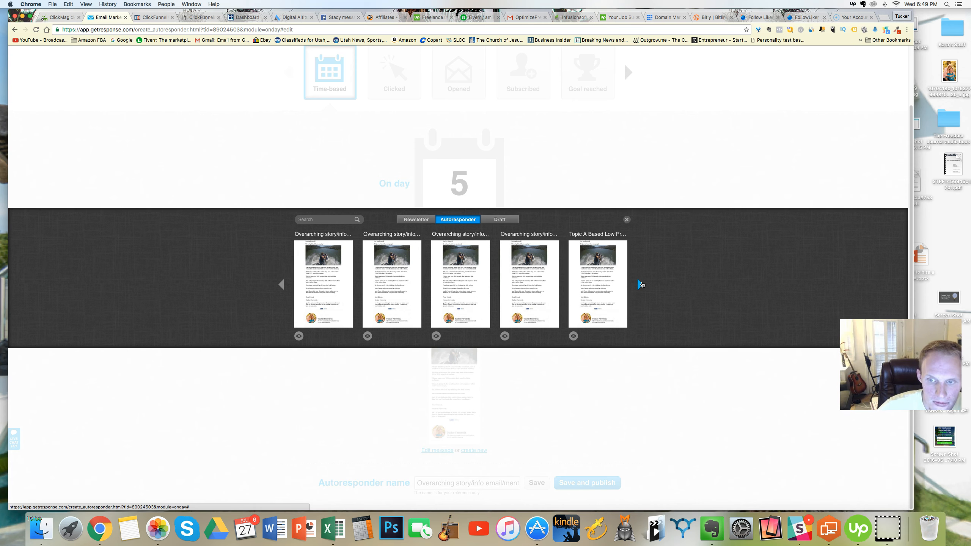
- Browse the autoresponder message previews through to the end, looking for the day 3 message
left_click(640, 284)
left_click(640, 284)
left_click(640, 284)
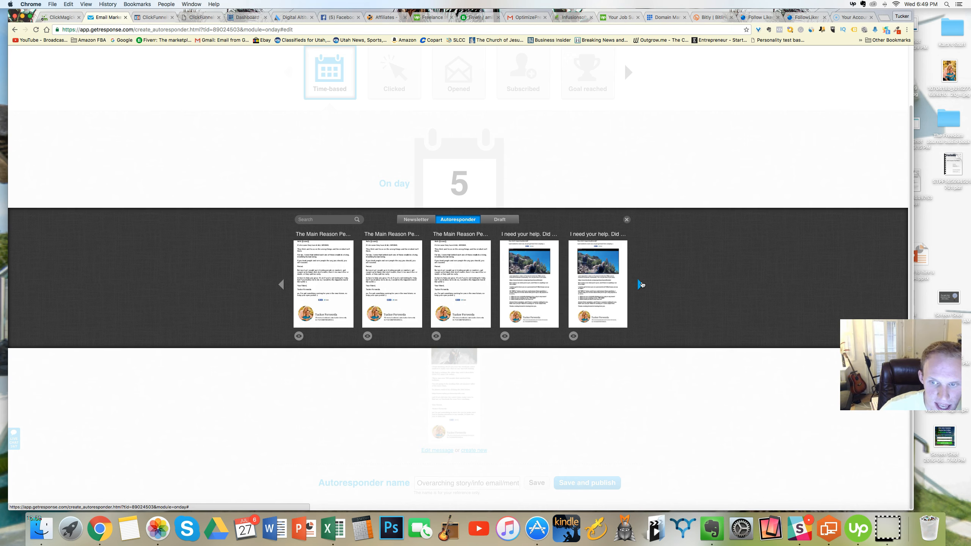
left_click(640, 284)
left_click(640, 284)
left_click(640, 284)
left_click(640, 284)
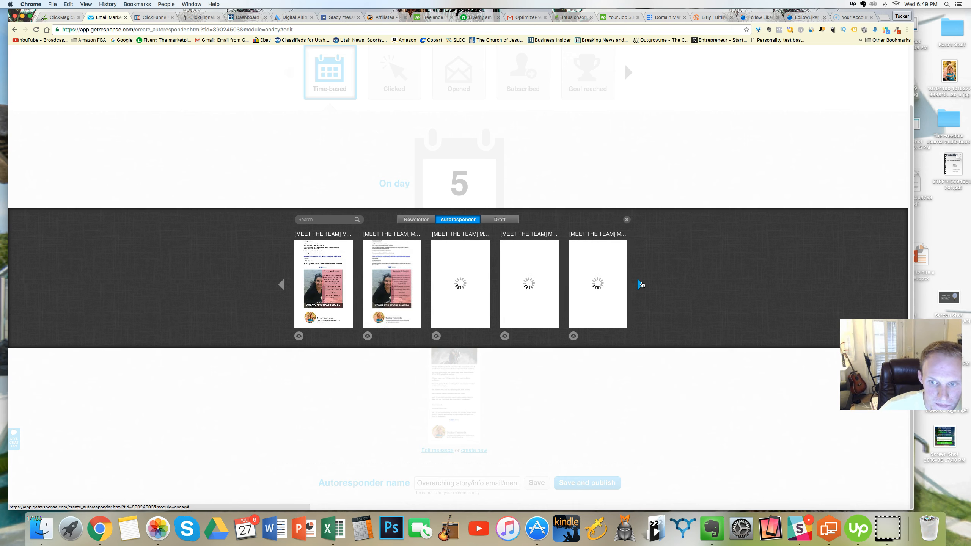
left_click(640, 284)
left_click(640, 284)
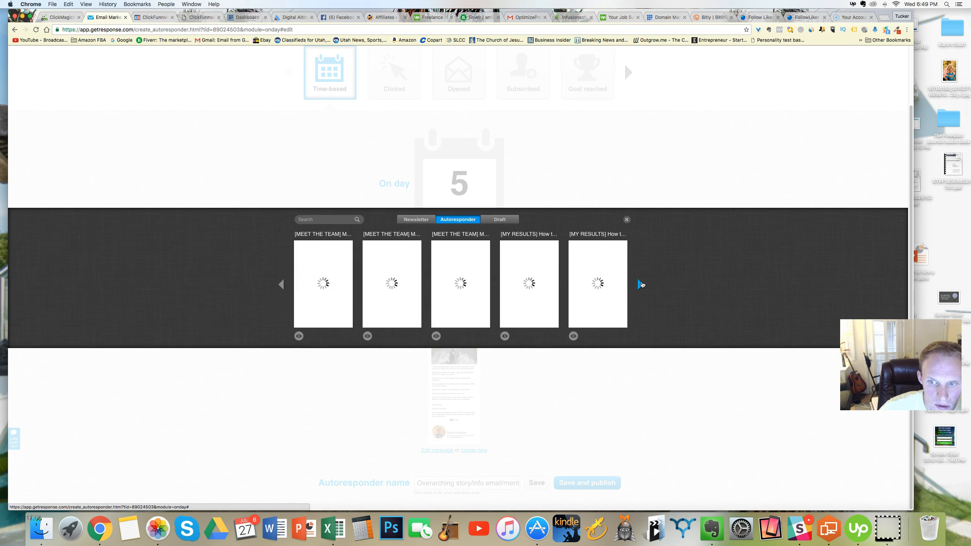
left_click(641, 284)
left_click(640, 284)
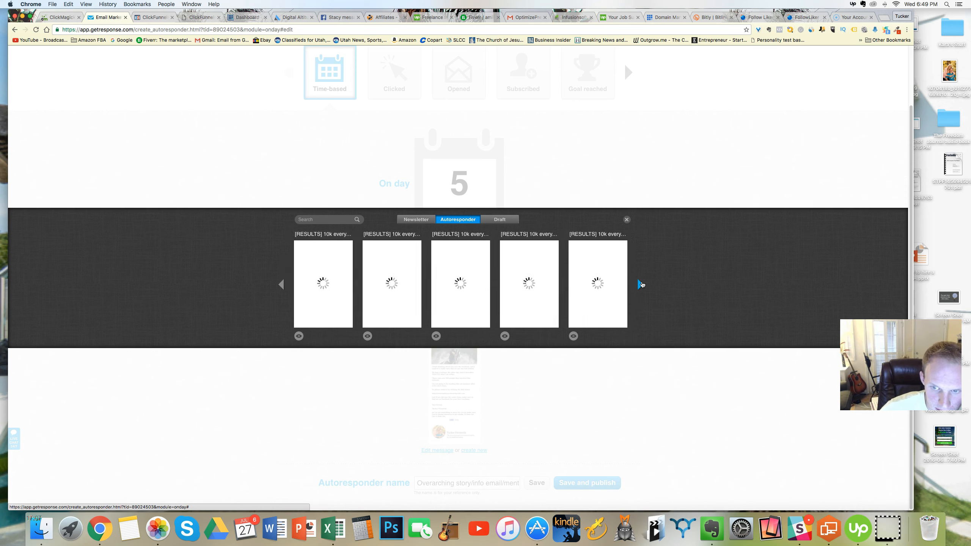
left_click(641, 284)
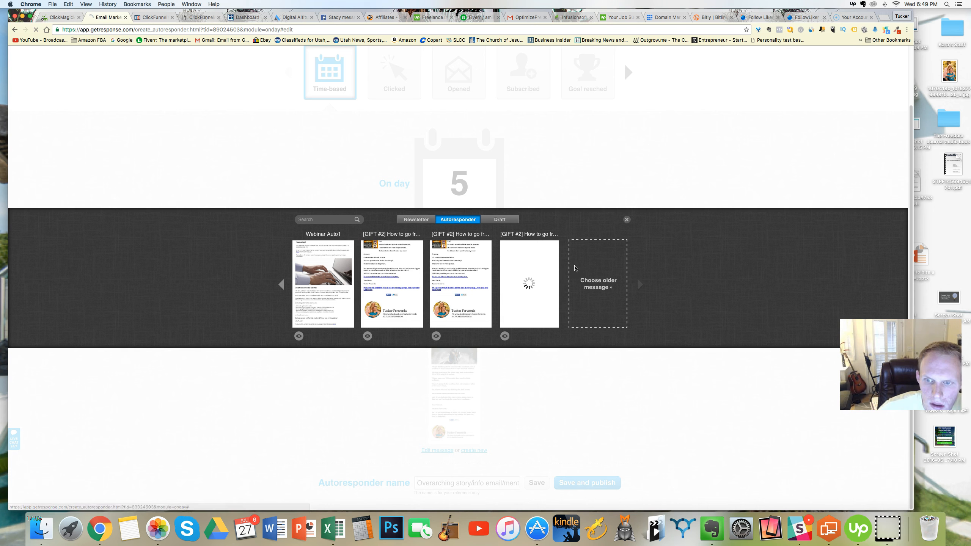
- Open the list of older autoresponder messages and check its later pages for the day 3 message
left_click(598, 283)
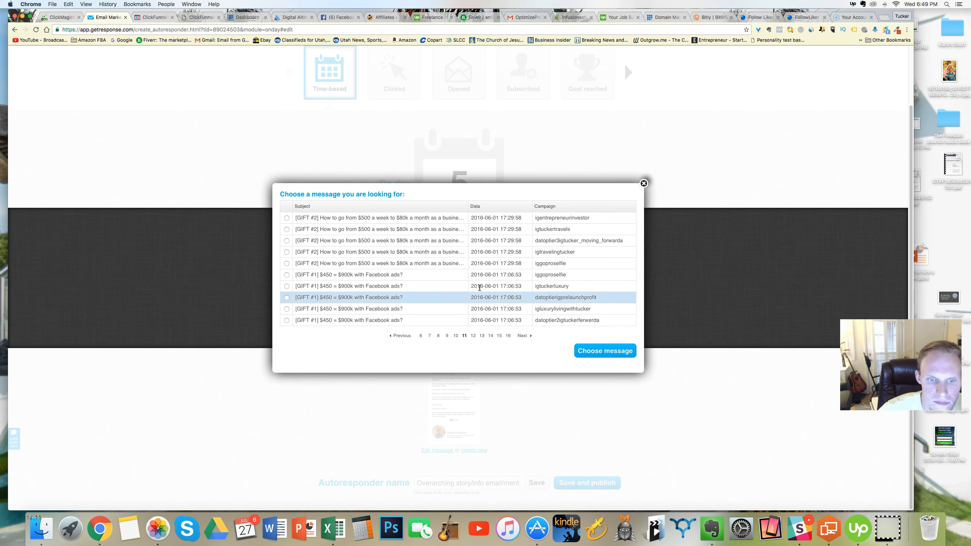
left_click(521, 336)
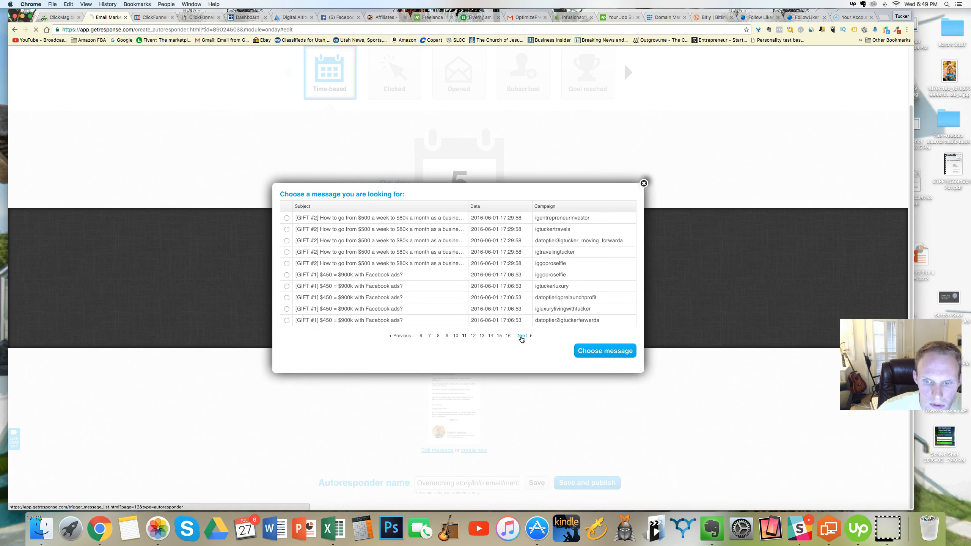
left_click(509, 336)
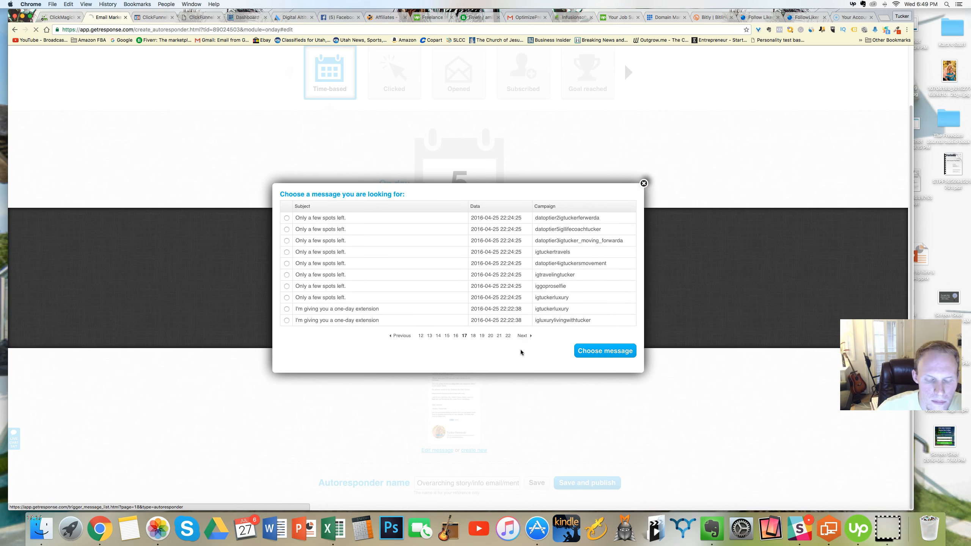
left_click(508, 336)
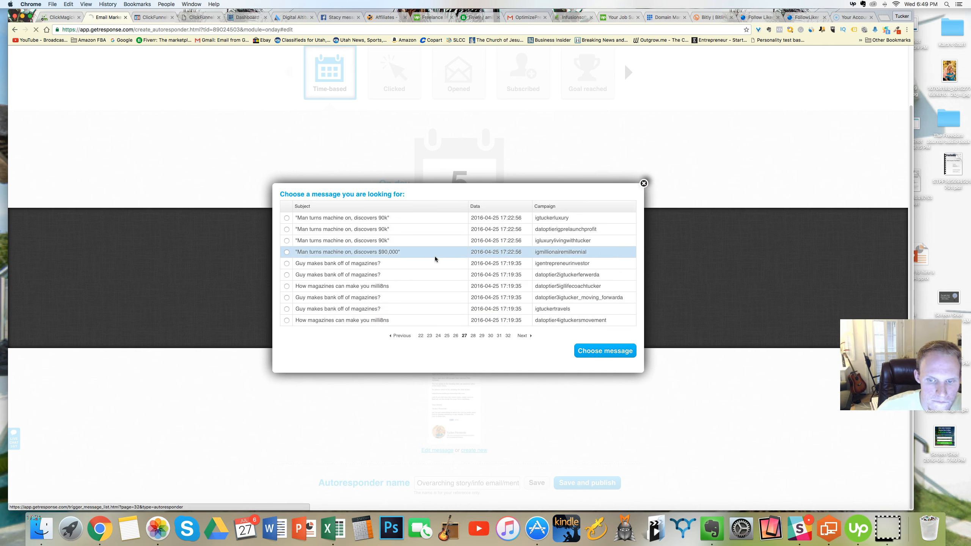
left_click(504, 337)
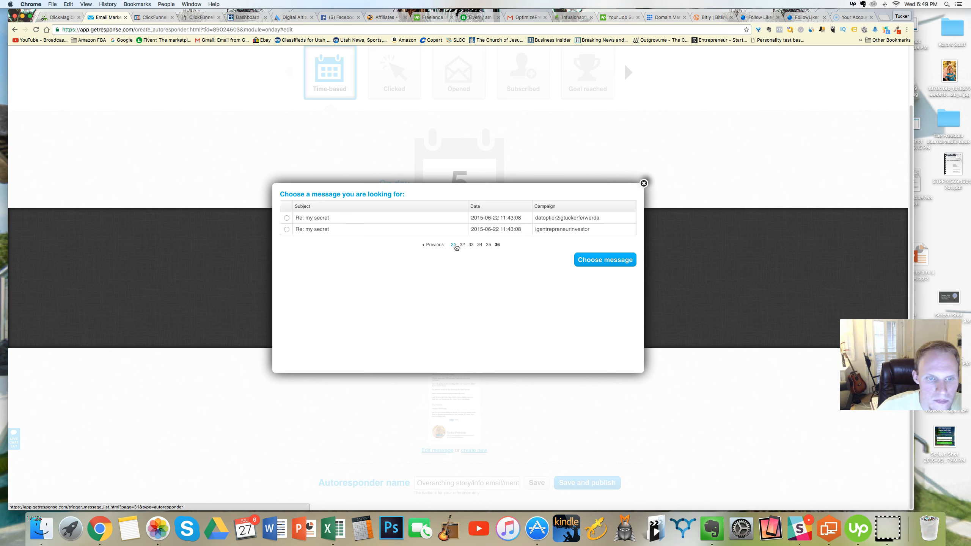
left_click(453, 244)
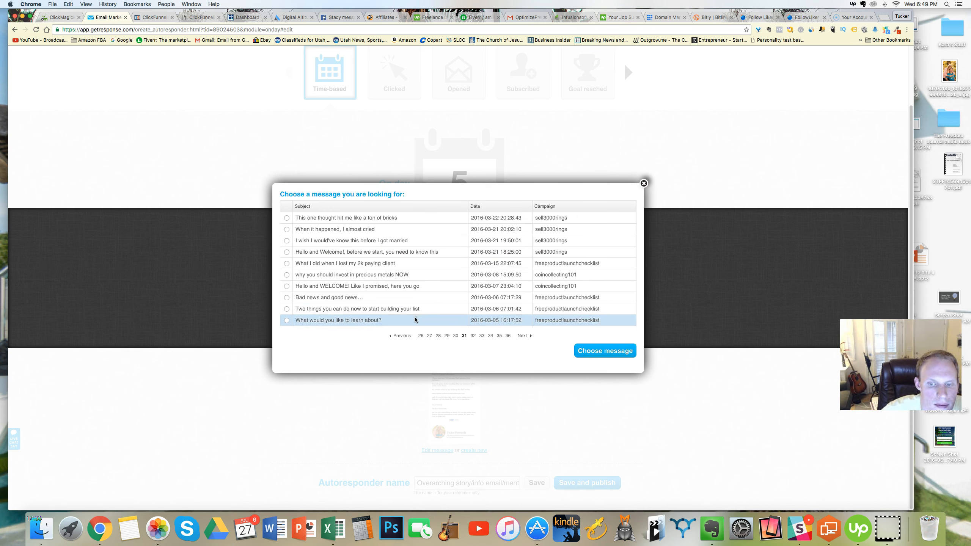
left_click(545, 218)
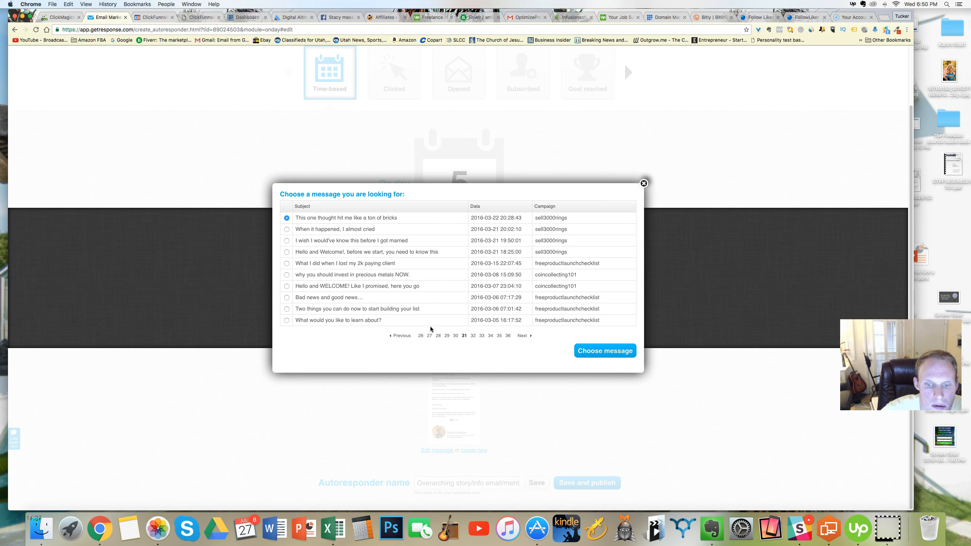
- Go back through the message list to its first page and examine the mollymariefunnel subjects
left_click(421, 336)
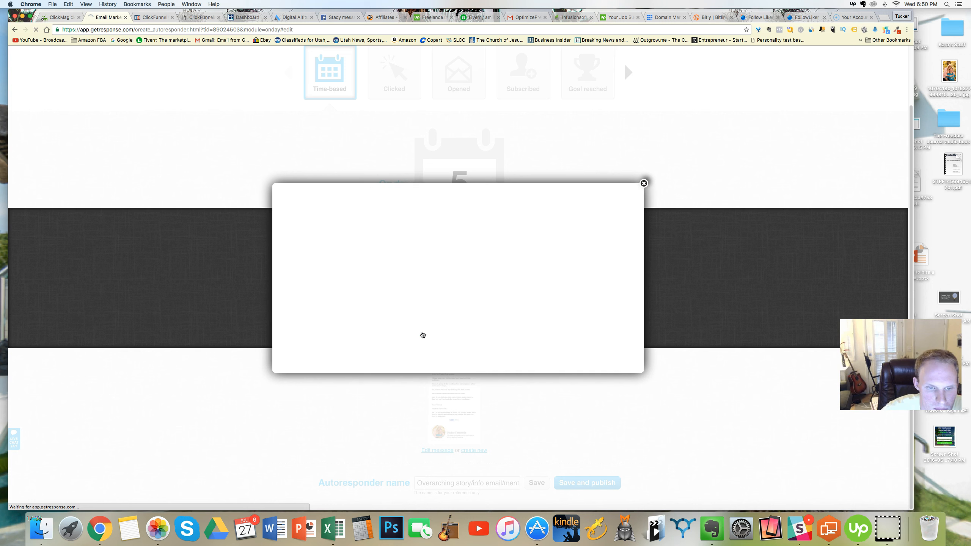
left_click(422, 335)
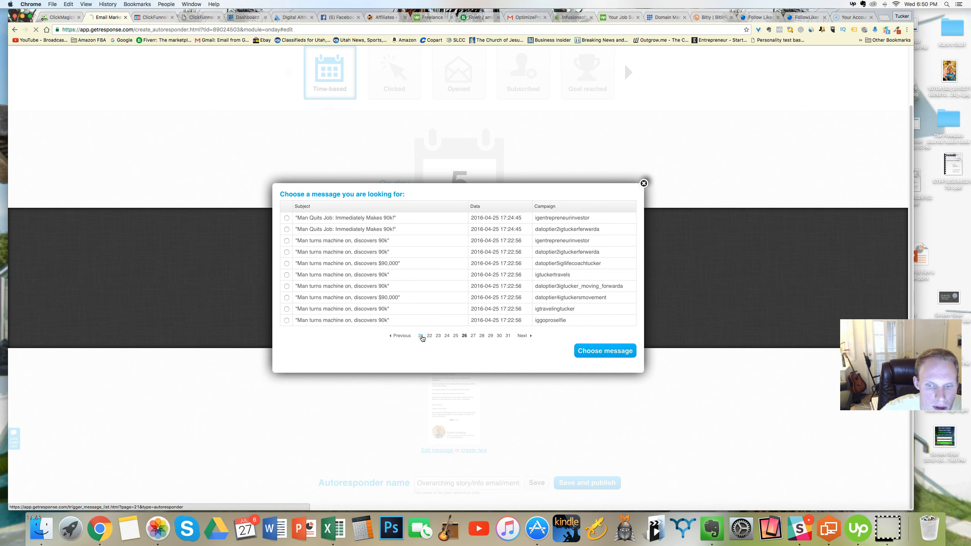
left_click(421, 336)
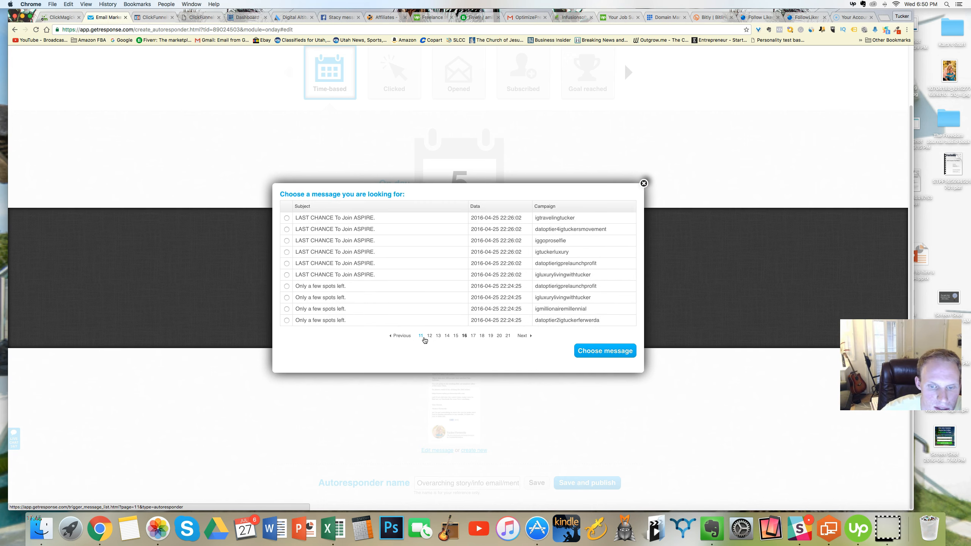
left_click(421, 336)
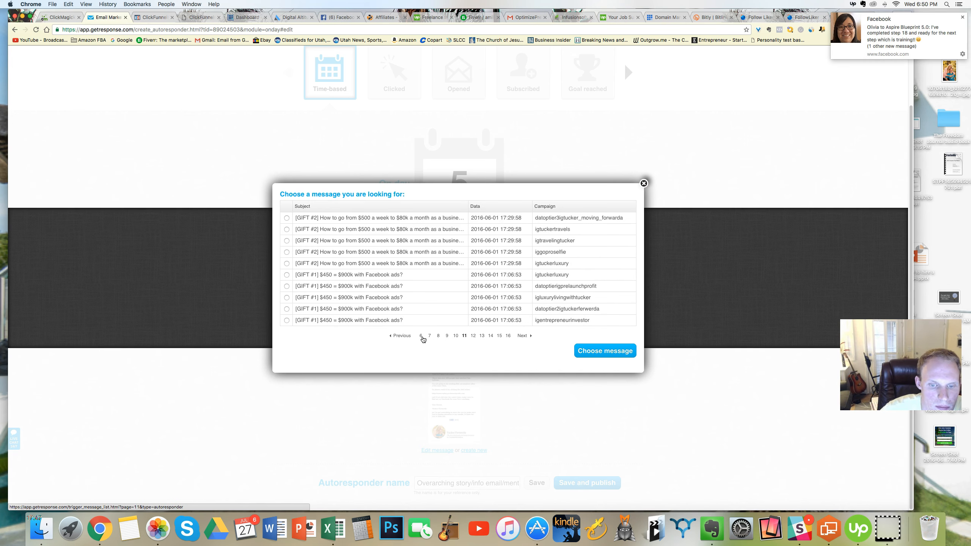
left_click(421, 336)
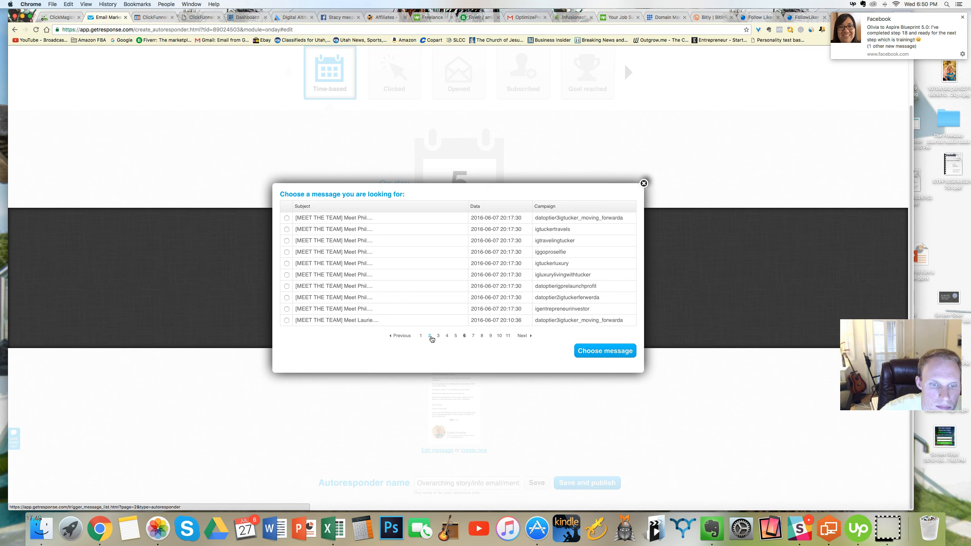
left_click(421, 336)
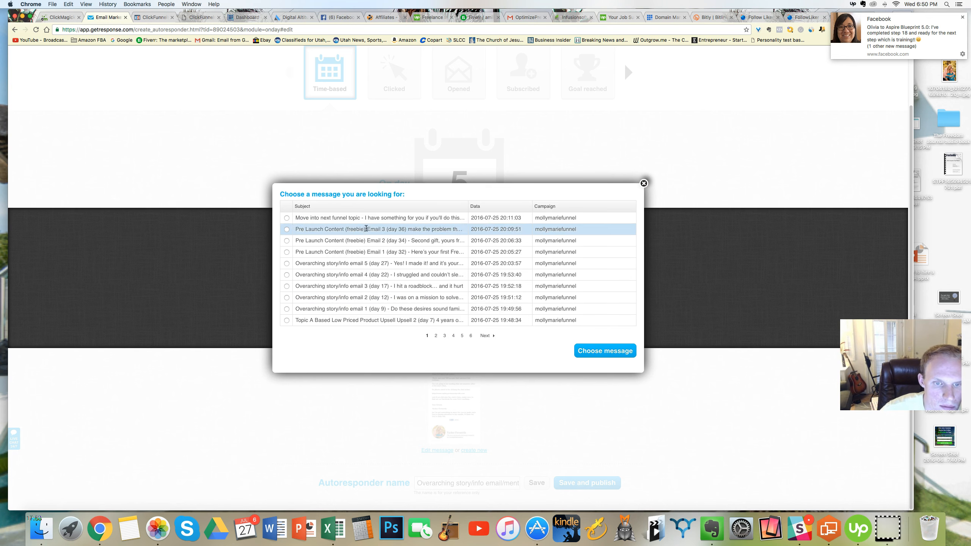
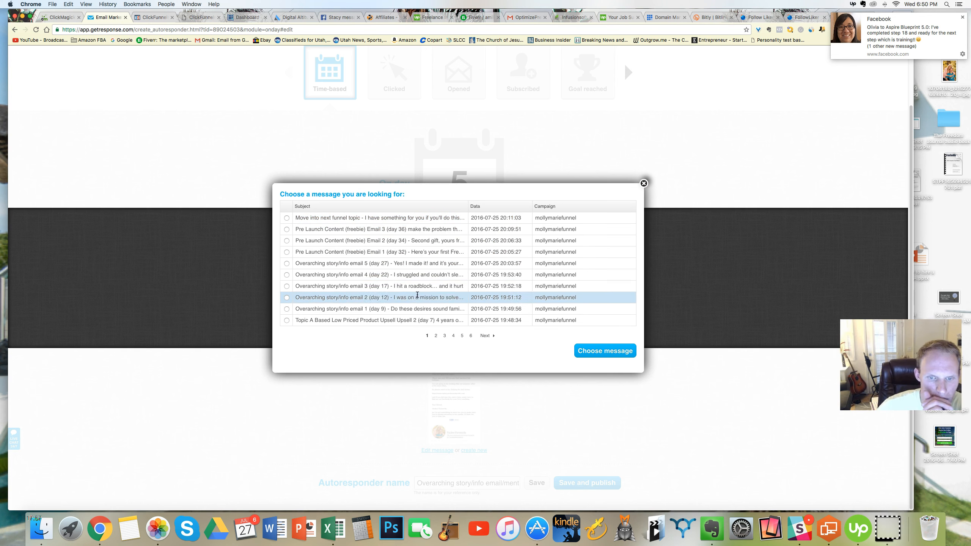
- Choose the message "I was hating on life, I couldn't take it any more.." from page 2 for the day 5 autoresponder
left_click(435, 335)
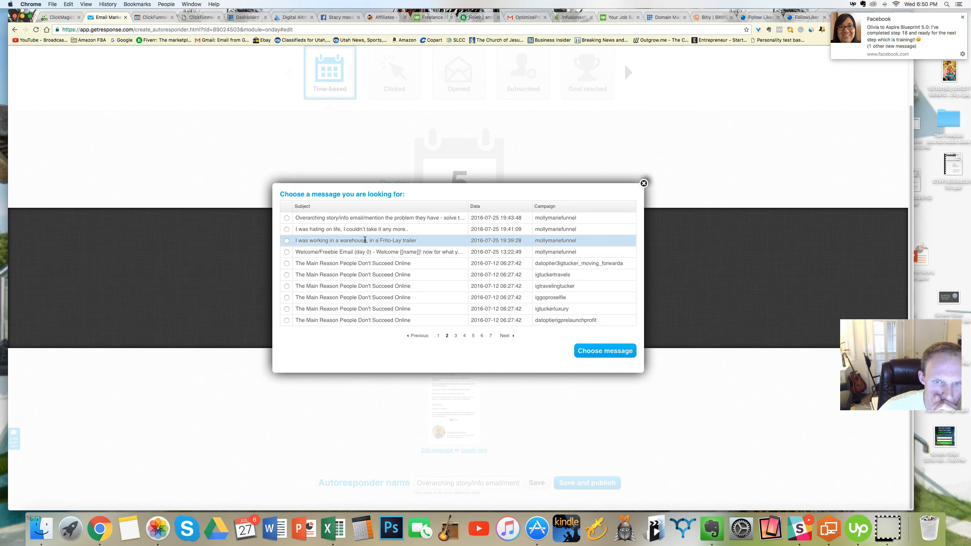
left_click(287, 231)
left_click(620, 351)
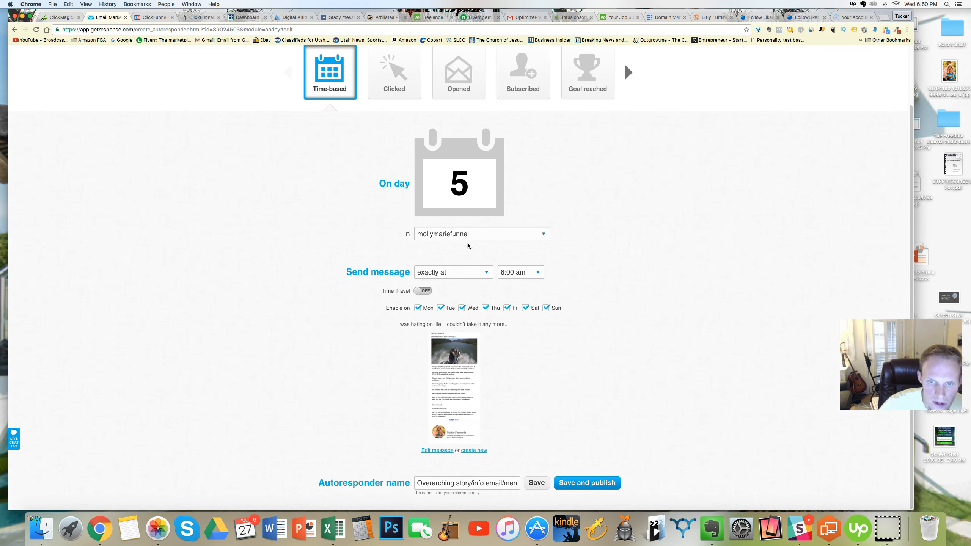
- Open the day 5 autoresponder message for editing and look up its subject line in the Molly Marie Funnel note in Evernote
left_click(437, 450)
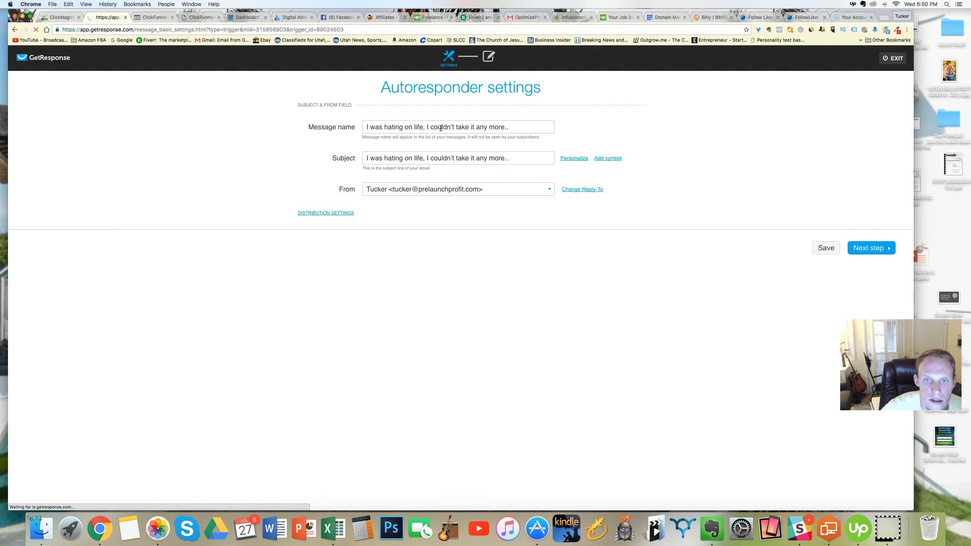
left_click(712, 528)
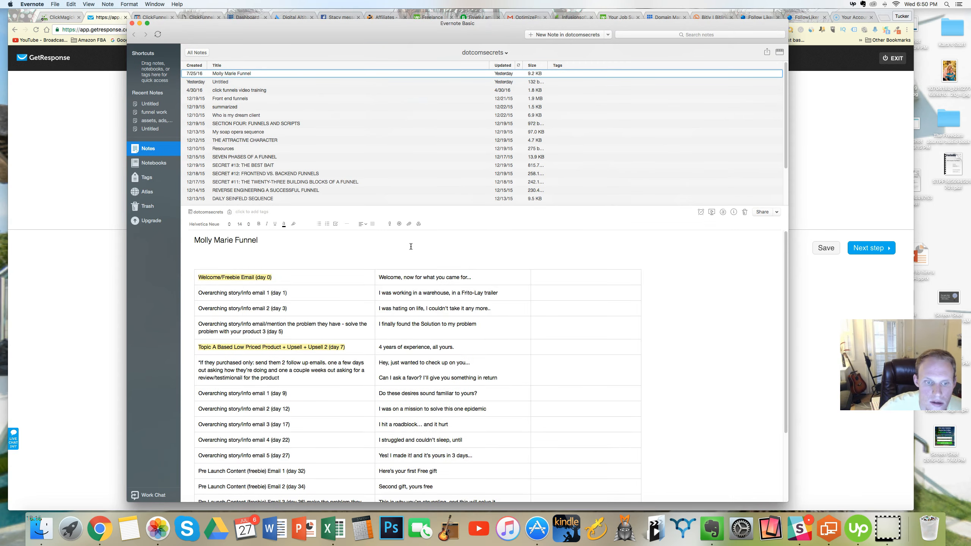
scroll(410, 247, "down", 3)
left_click_drag(476, 263, 378, 264)
key("super+Tab")
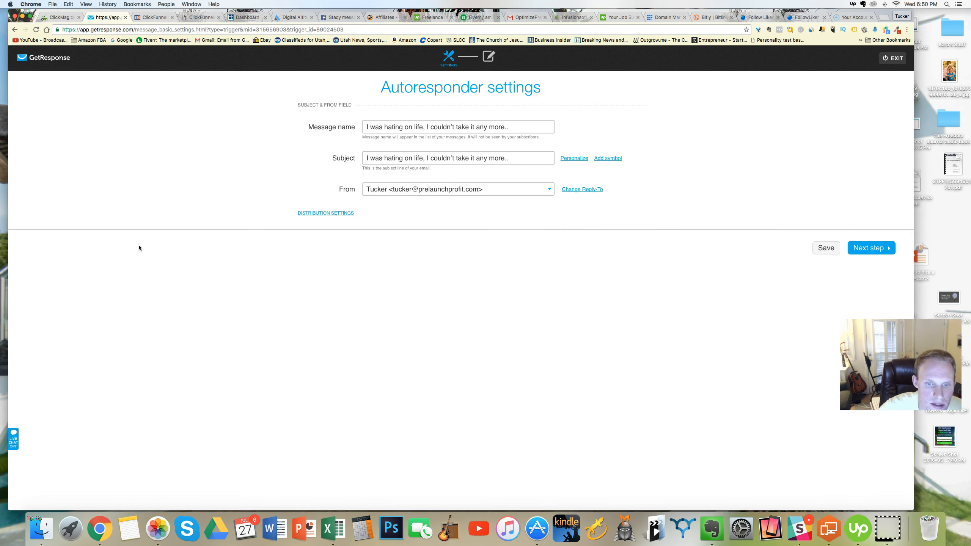
- Clear the old message name in the autoresponder settings
triple_click(426, 128)
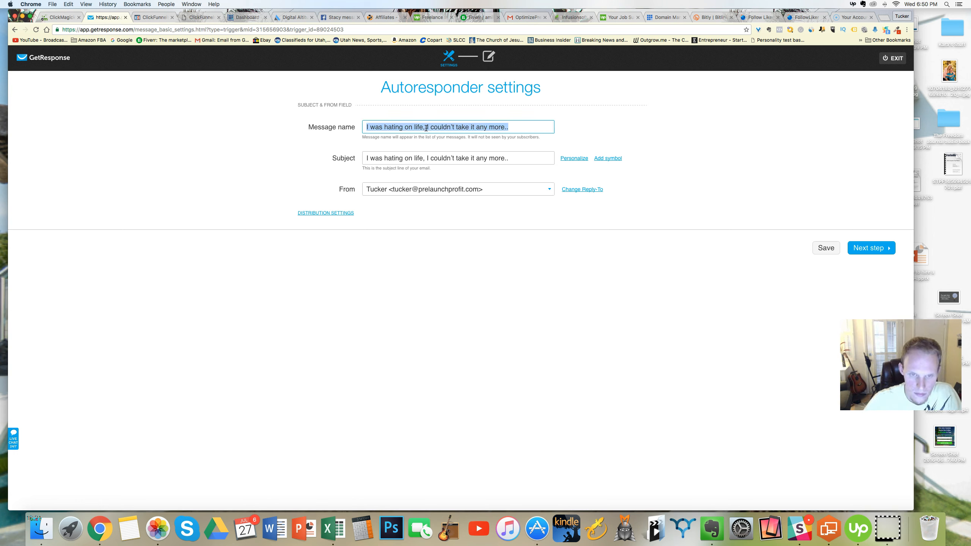
type("I")
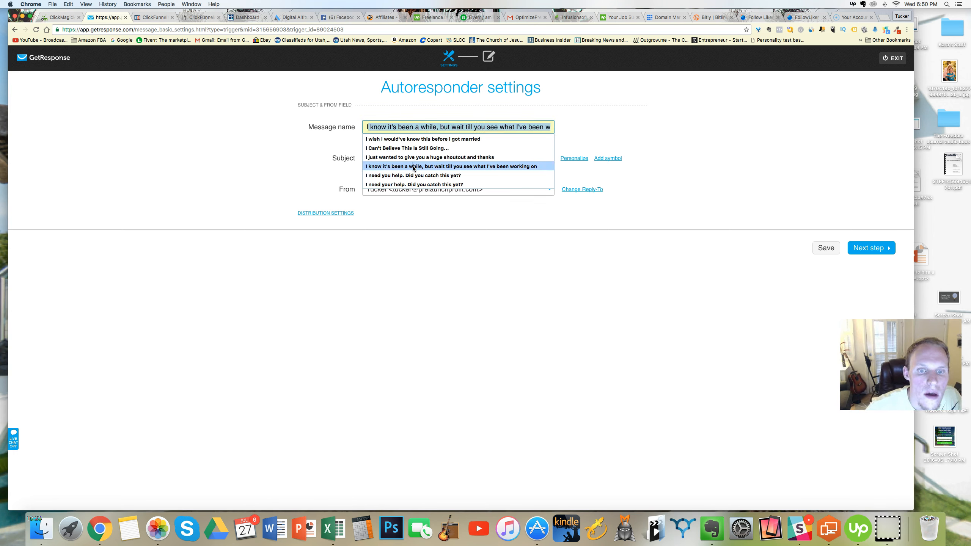
key("BackSpace")
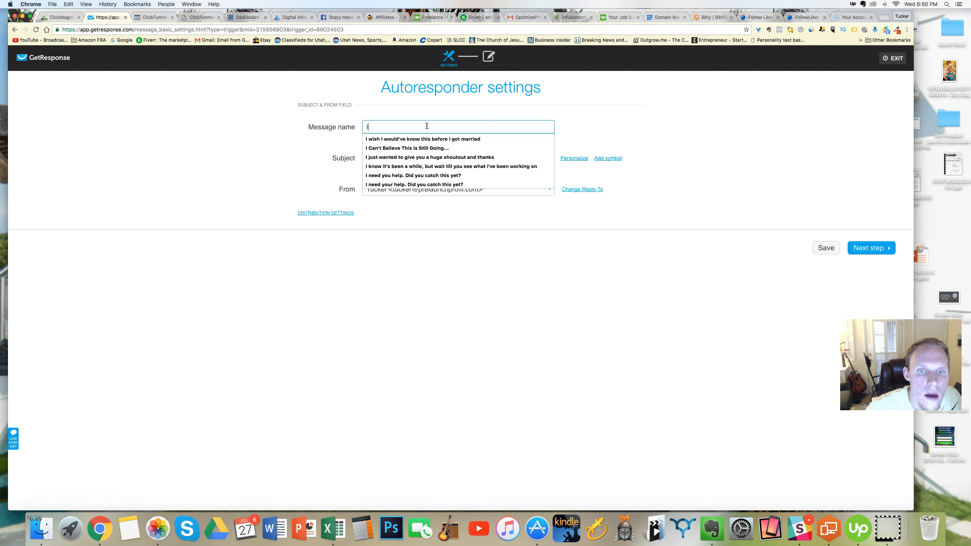
left_click(427, 126)
type("a")
key("BackSpace")
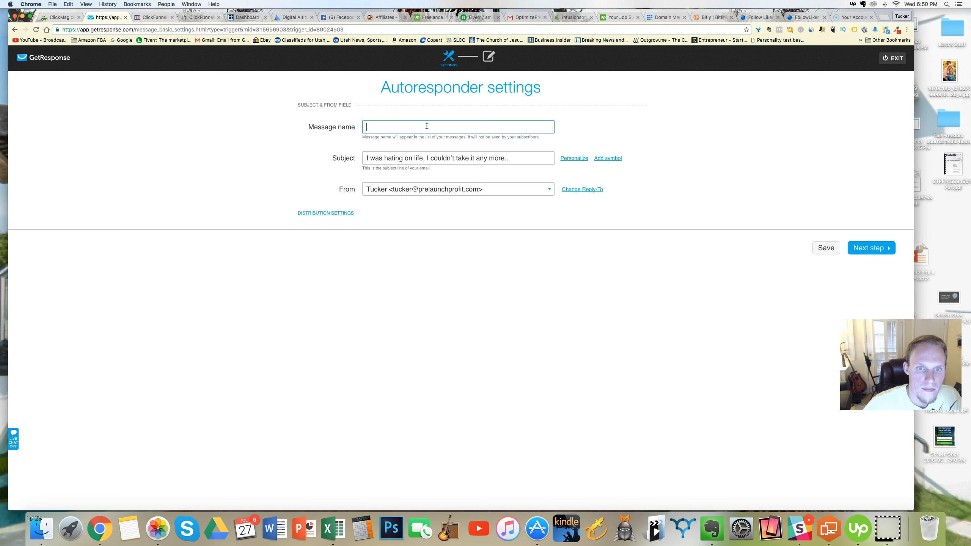
- Examine the previously used message names suggested for various starting letters, leaving the message name empty
type("w")
key("BackSpace")
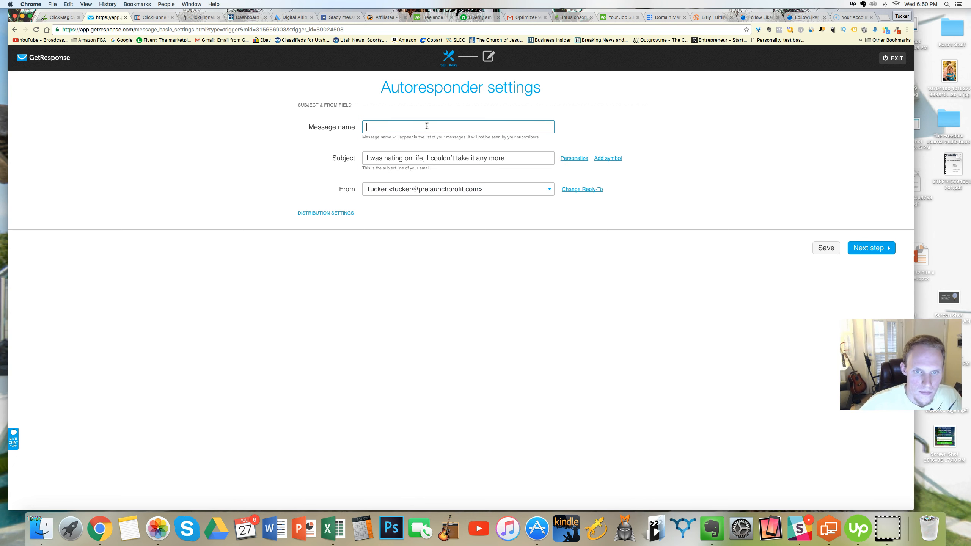
type("w")
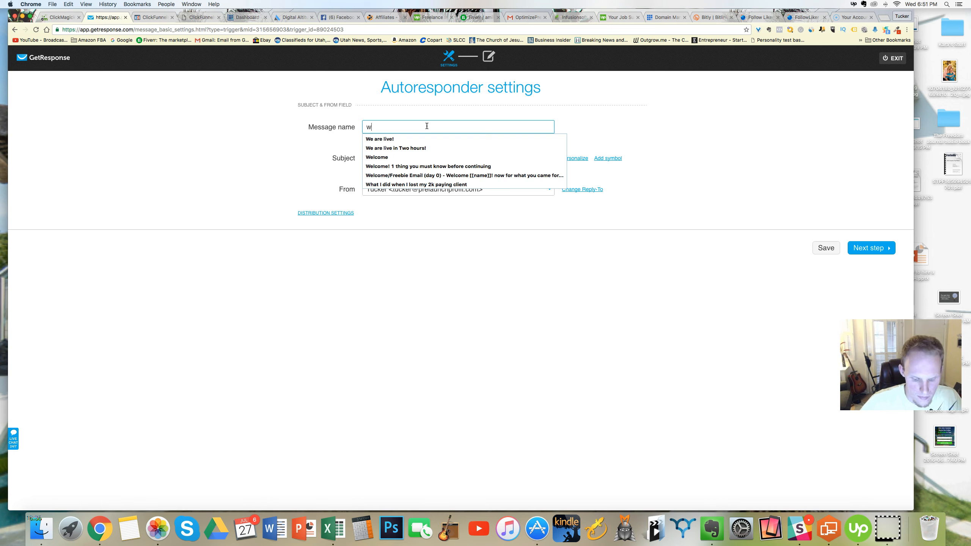
key("BackSpace")
type("v")
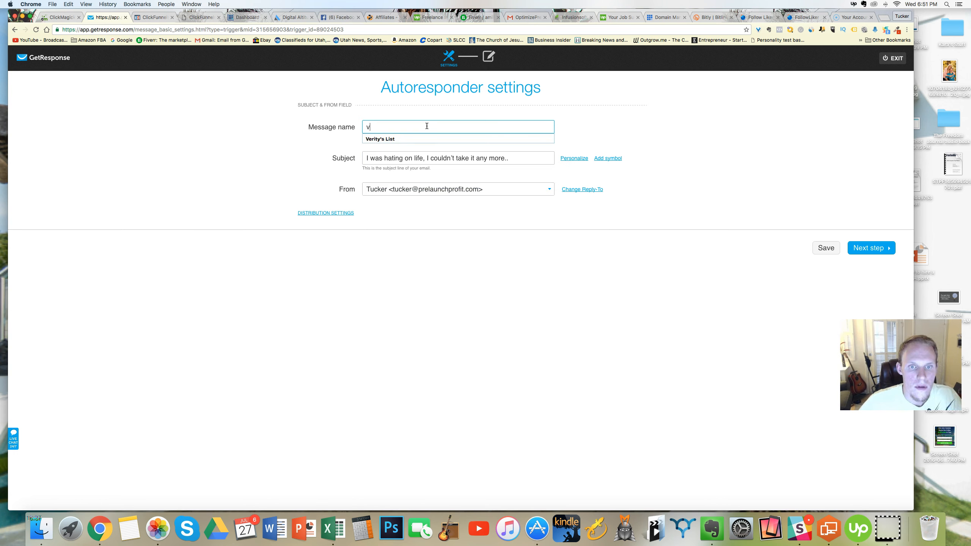
key("BackSpace")
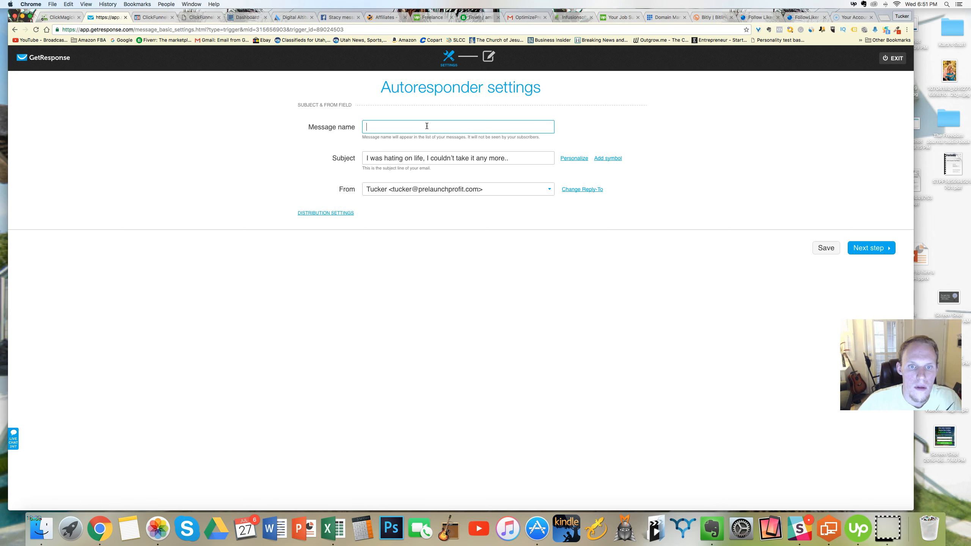
type("k")
key("BackSpace")
type("j")
key("BackSpace")
type("h")
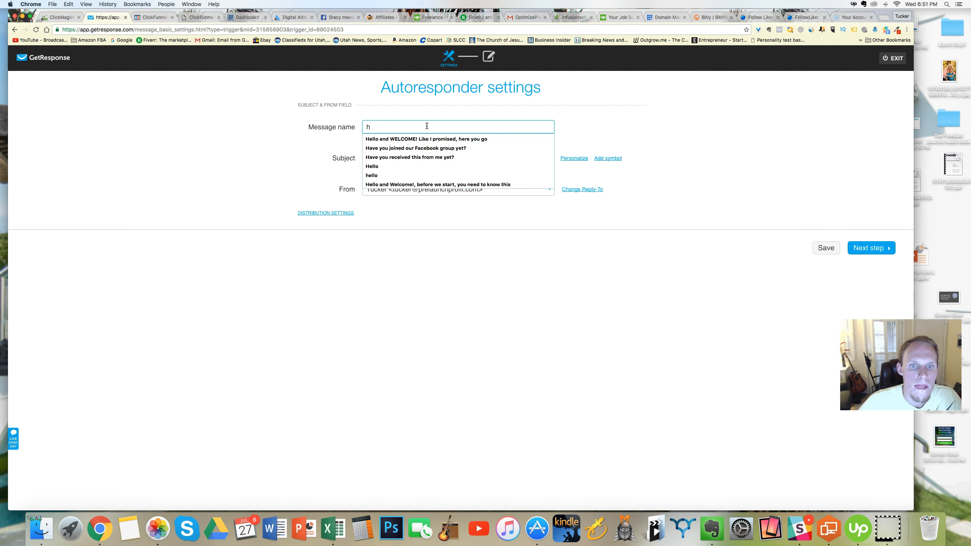
key("BackSpace")
type("g")
key("BackSpace")
type("f")
key("BackSpace")
type("d")
key("BackSpace")
type("s")
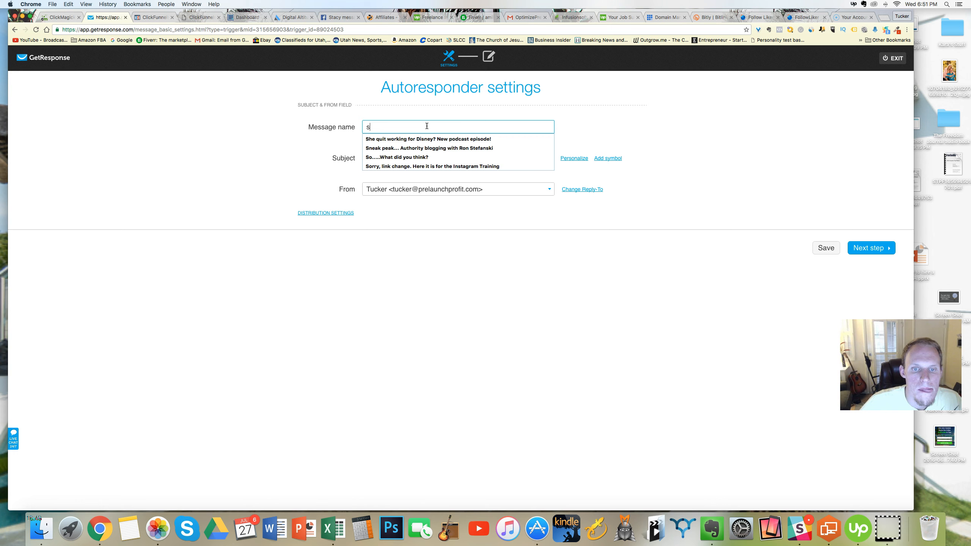
key("BackSpace")
type("a")
key("BackSpace")
type("w")
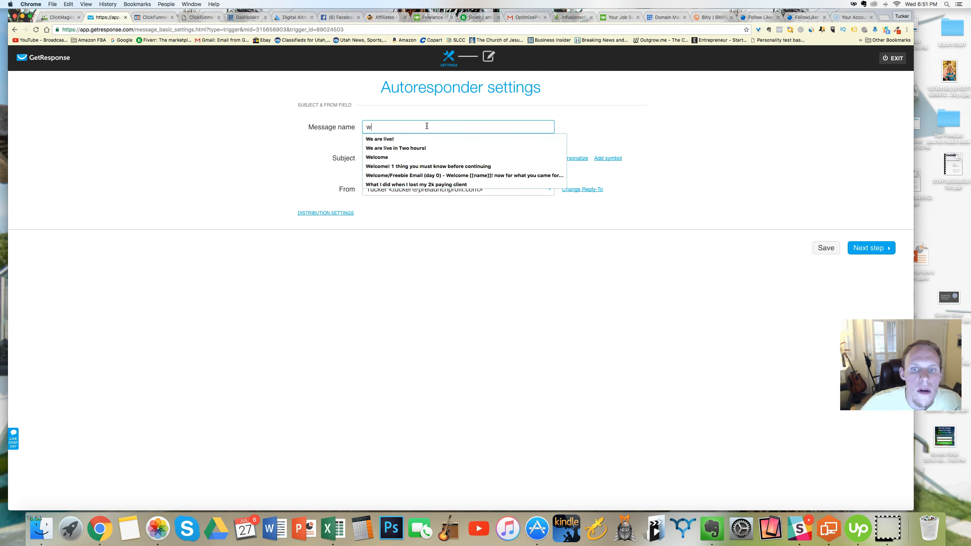
key("BackSpace")
type("e")
key("BackSpace")
type("r")
key("BackSpace")
type("t")
key("BackSpace")
type("y")
key("BackSpace")
type("u")
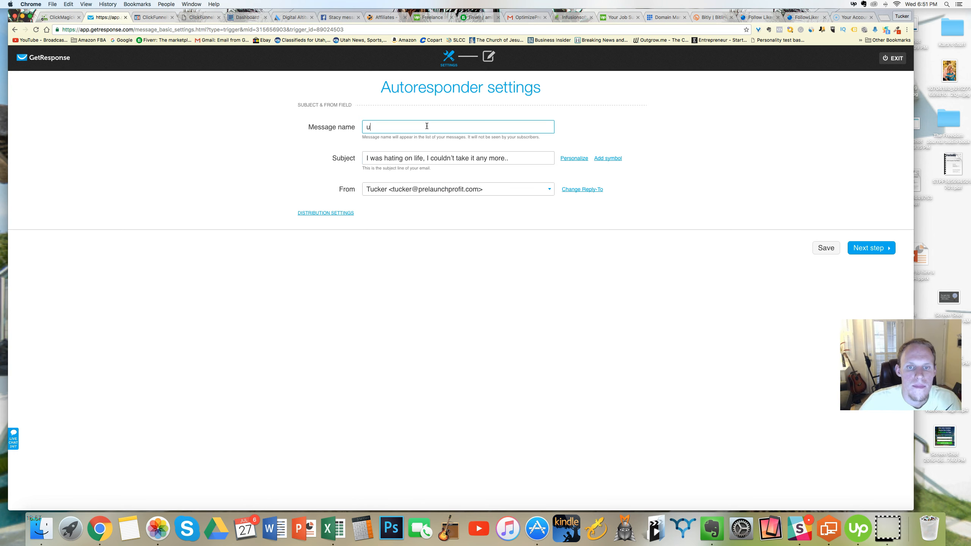
key("BackSpace")
type("i")
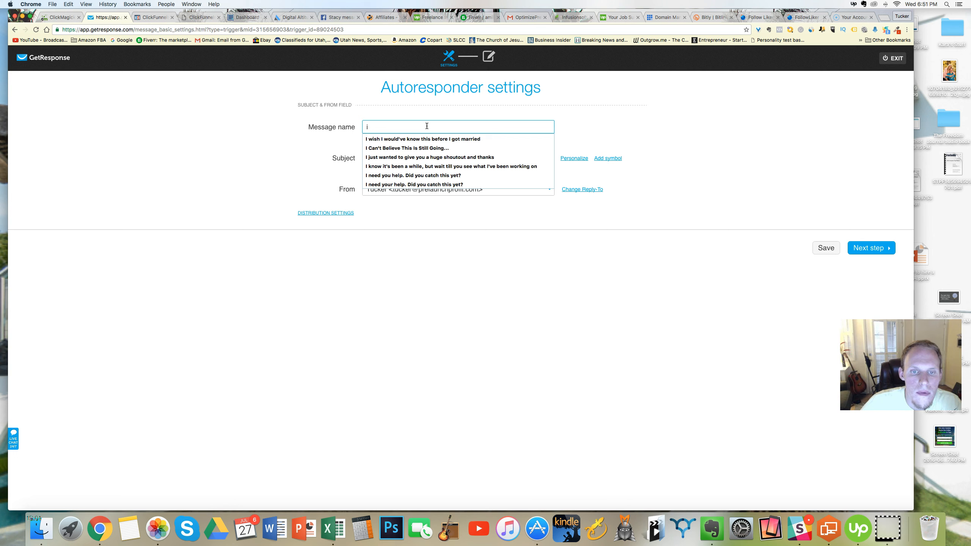
key("BackSpace")
type("o")
key("BackSpace")
type("p")
key("BackSpace")
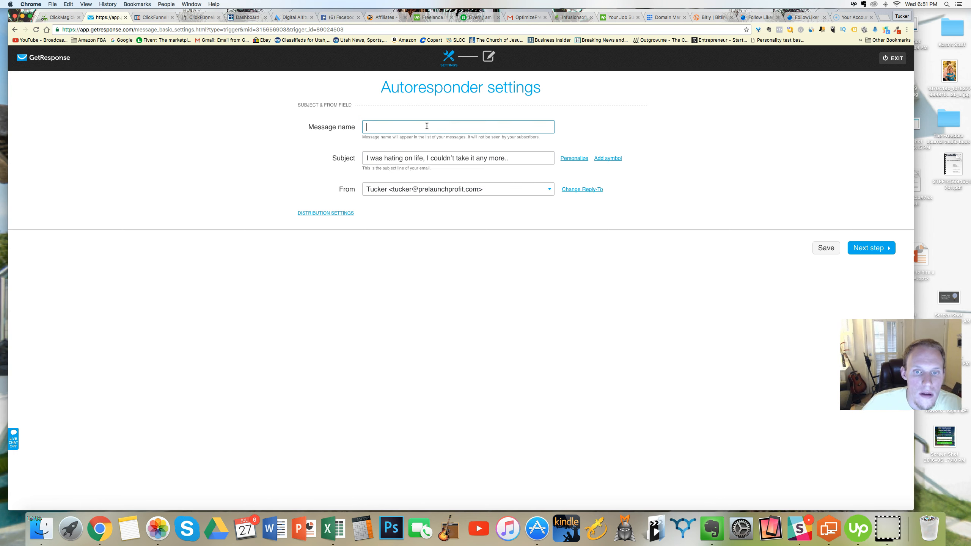
- Copy the day 5 subject "I finally found the Solution to my problem" from the Evernote funnel note and return to GetResponse
left_click(712, 529)
left_click(490, 268)
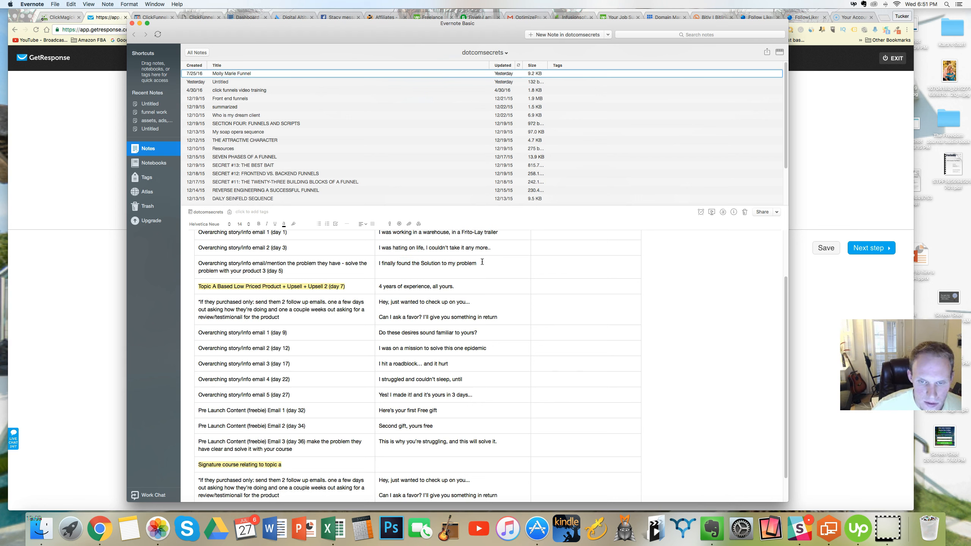
left_click_drag(482, 262, 383, 262)
key("super+c")
left_click(100, 149)
- Set the subject to "[[name]], I finally found the Solution to my problem" using the name personalization field
left_click(574, 157)
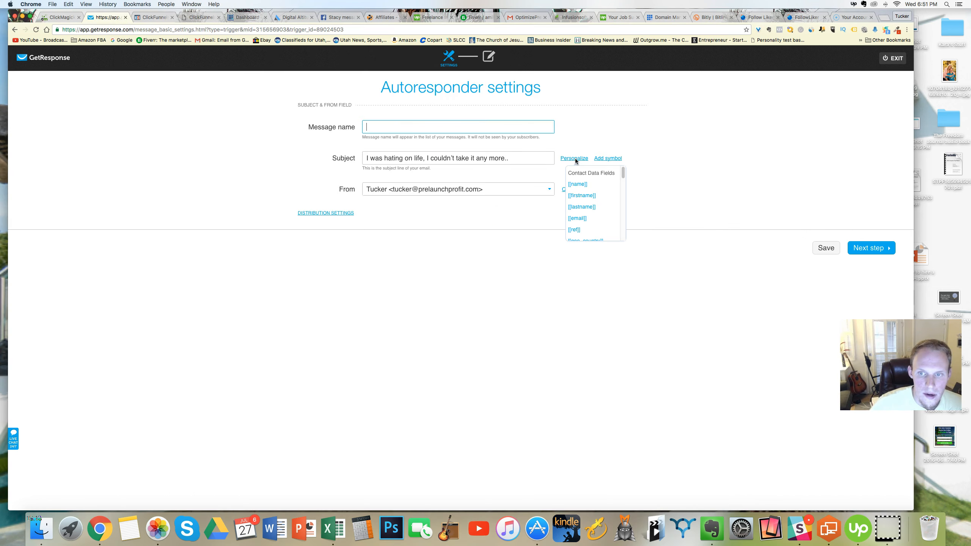
left_click(577, 184)
left_click(562, 160)
left_click_drag(536, 159, 391, 161)
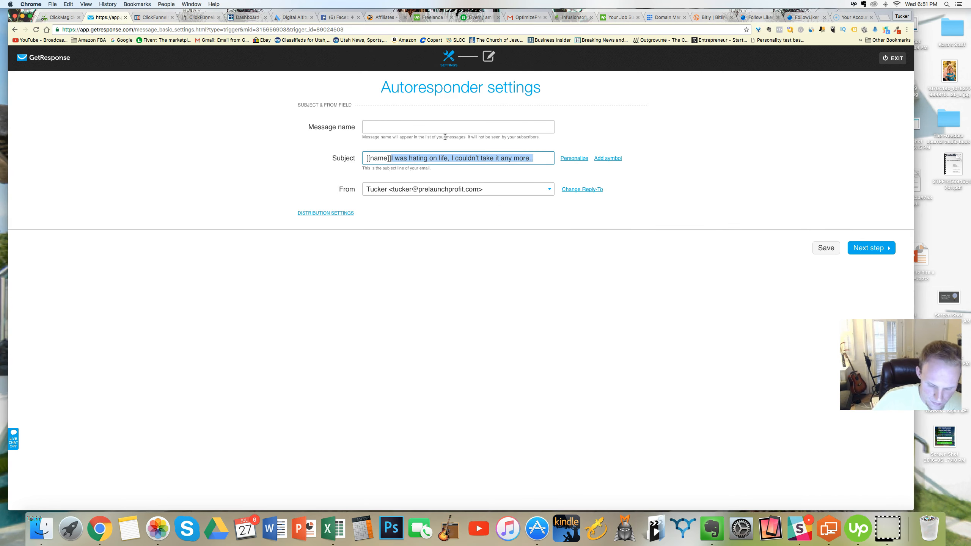
type(",")
key("super+v")
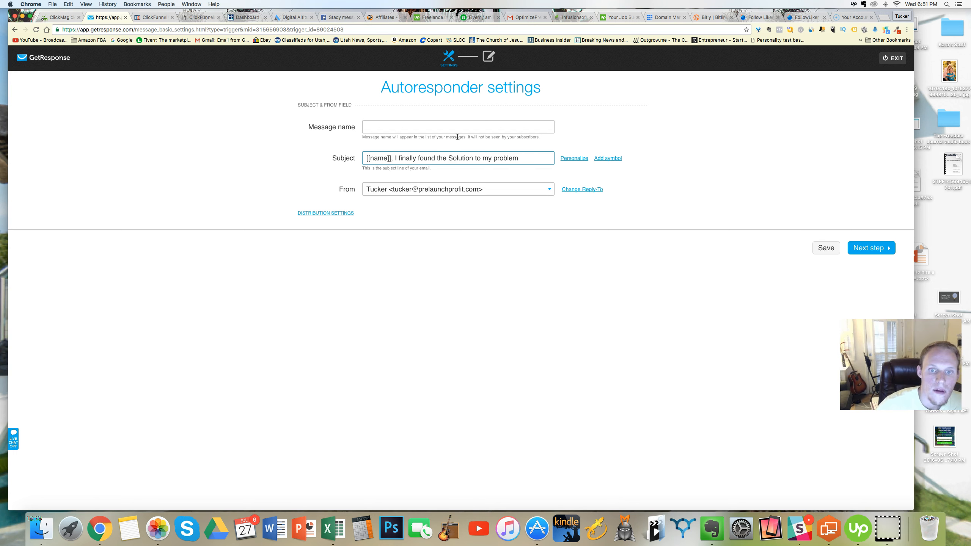
- Name the message "I finally found the Solution to my problem" and continue to the message editor
left_click(466, 125)
triple_click(442, 157)
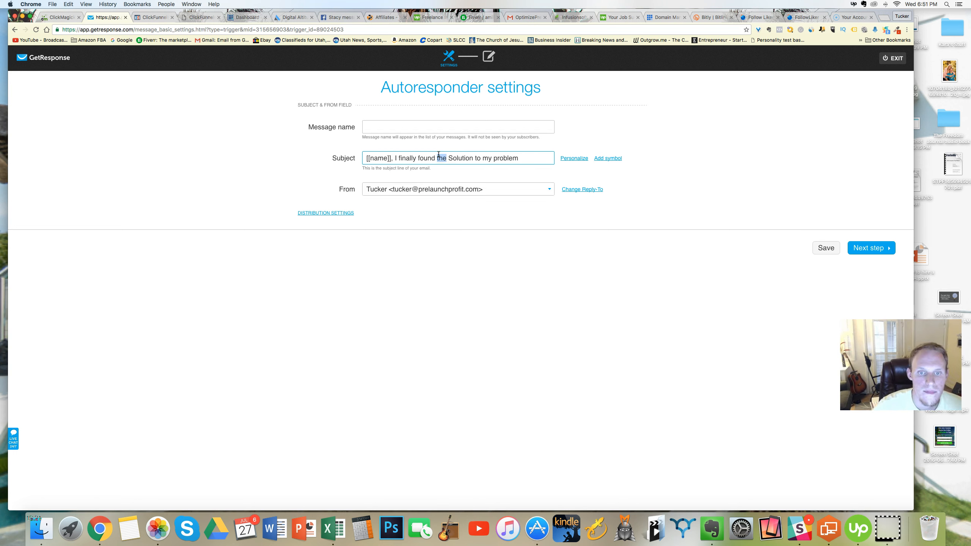
left_click_drag(520, 158, 398, 160)
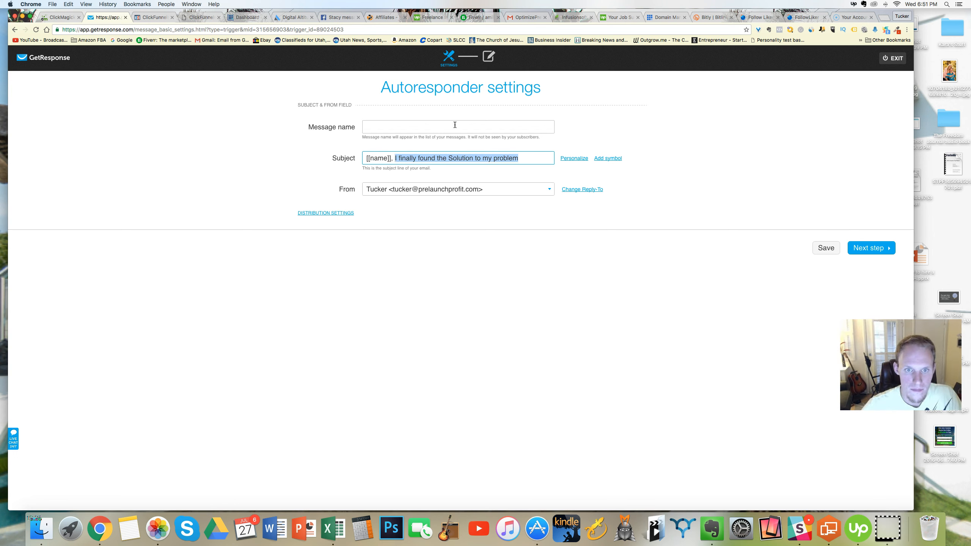
left_click(437, 130)
key("super+v")
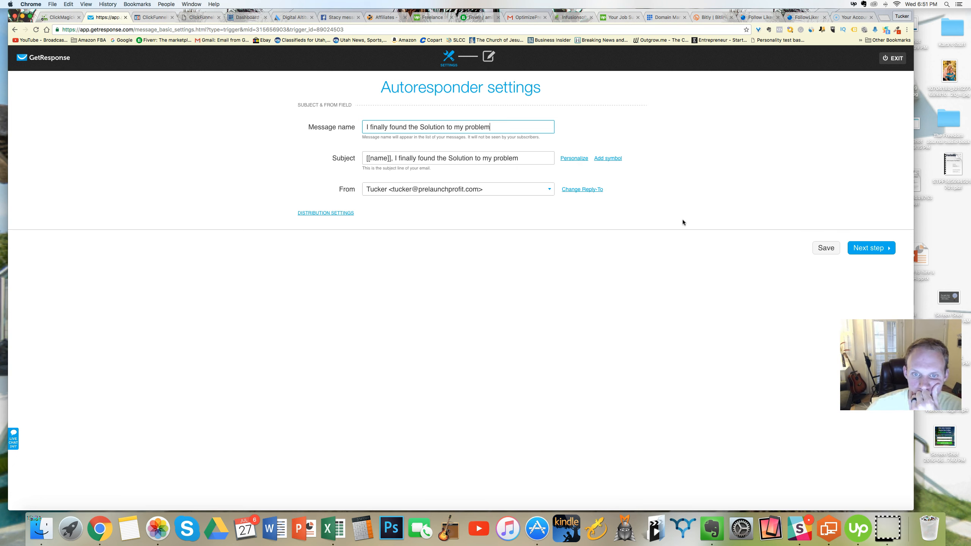
left_click(868, 248)
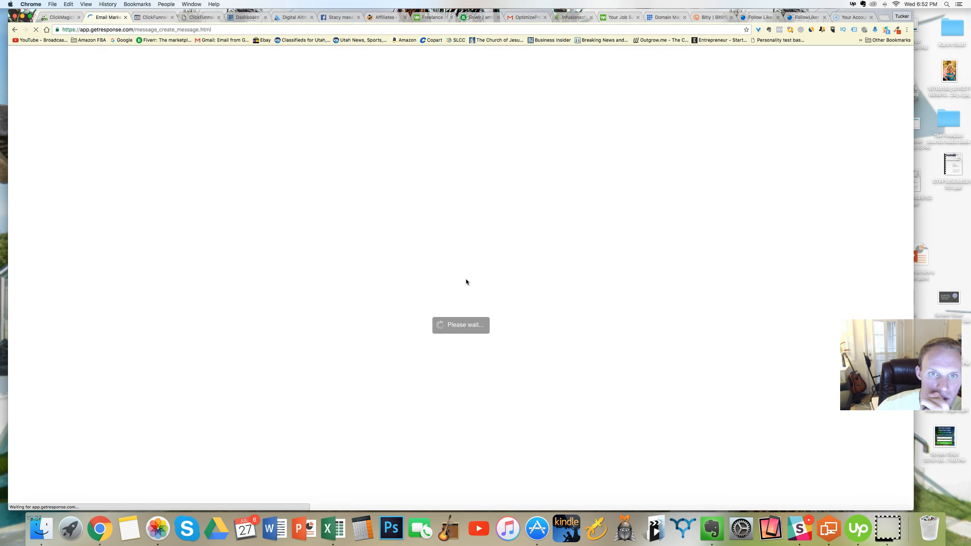
- Change the greeting line of the email body to "Hey [[name]]!"
scroll(382, 211, "down", 3)
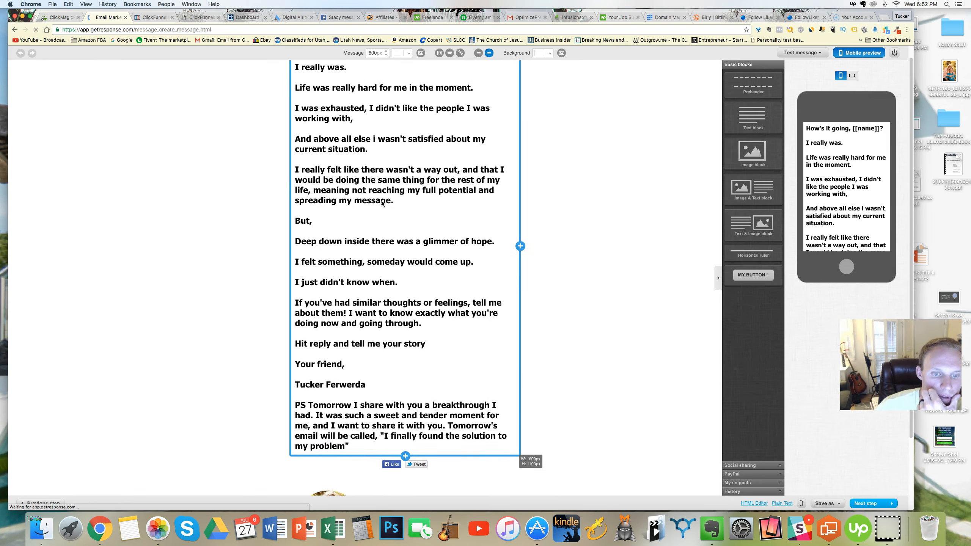
scroll(392, 264, "up", 3)
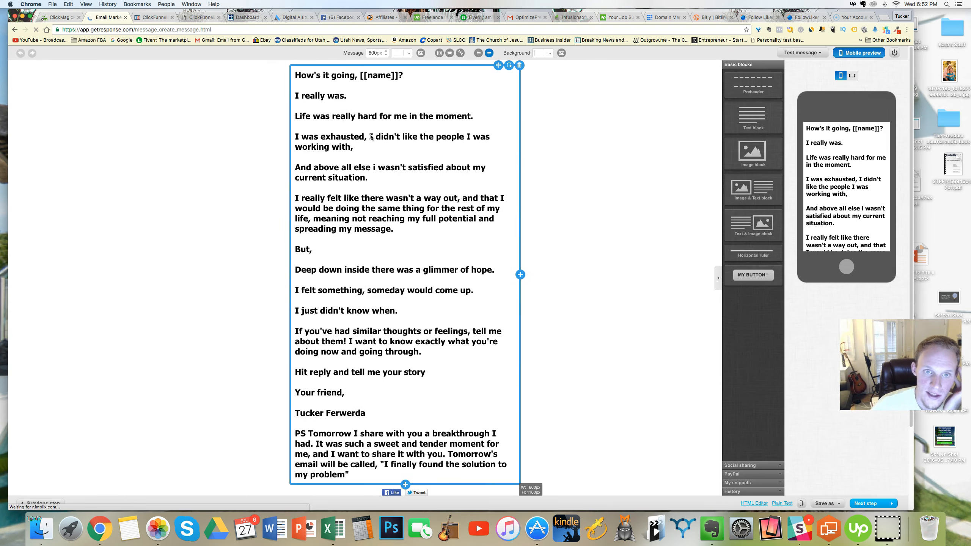
left_click(324, 87)
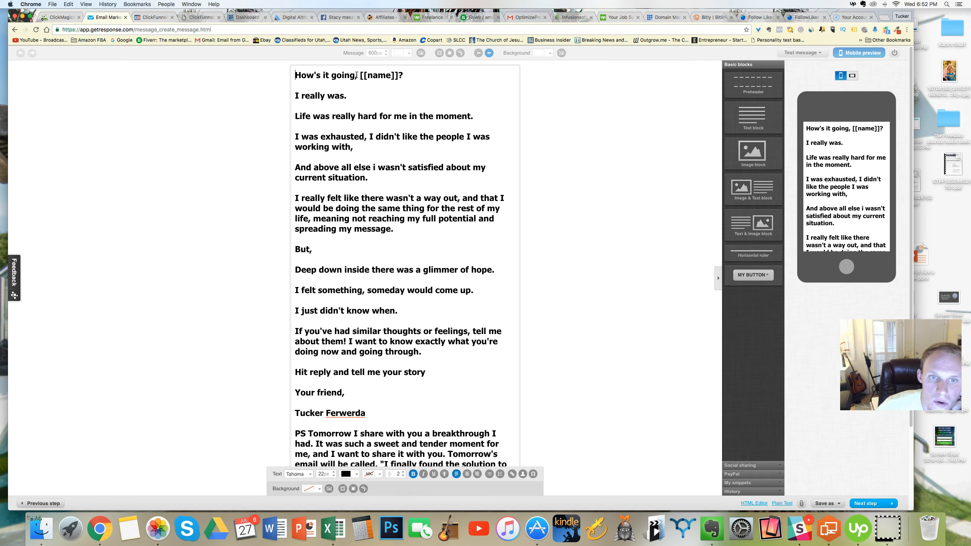
left_click_drag(360, 76, 291, 75)
key("BackSpace")
type("Hey [[name")
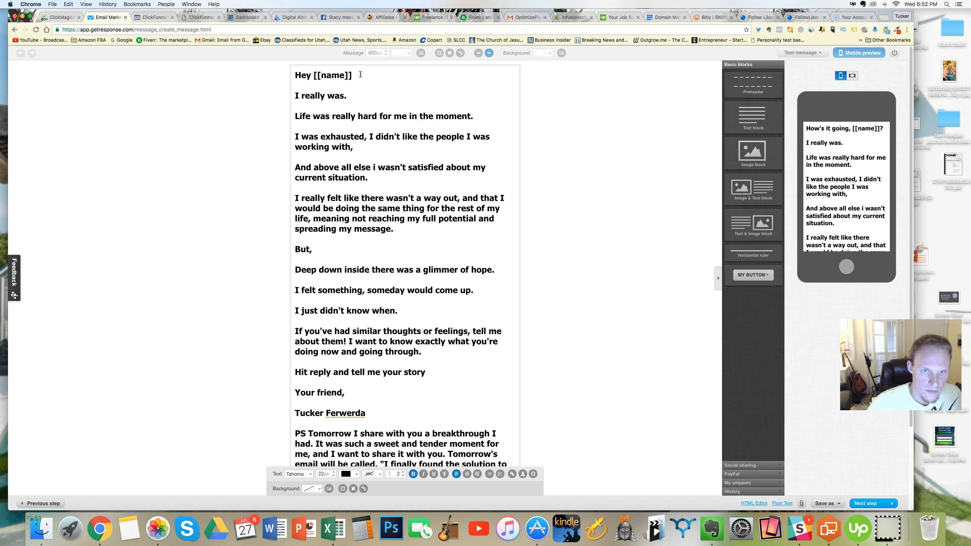
- Delete the old body text from "I really was." through "Hit reply and tell me your story"
left_click_drag(348, 100, 293, 96)
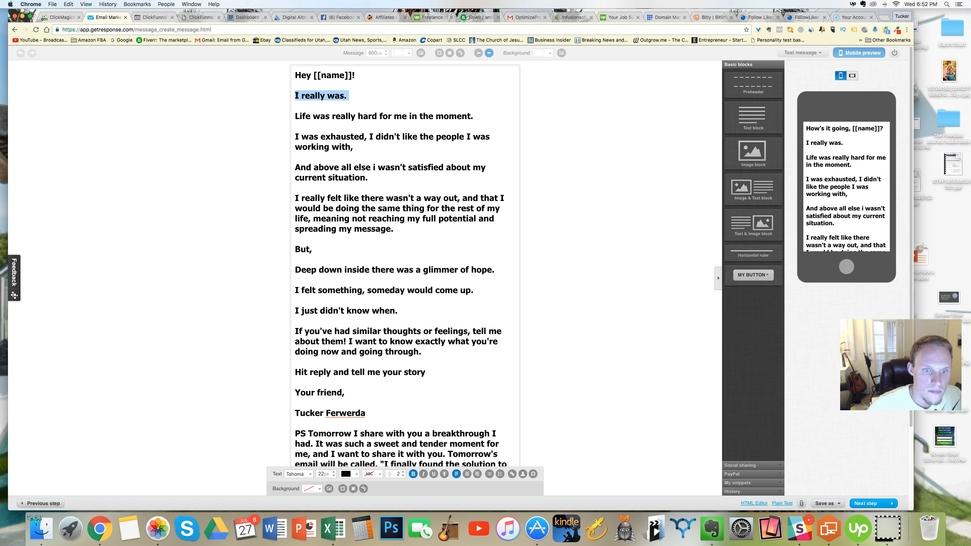
left_click(386, 180)
left_click_drag(435, 383, 297, 95)
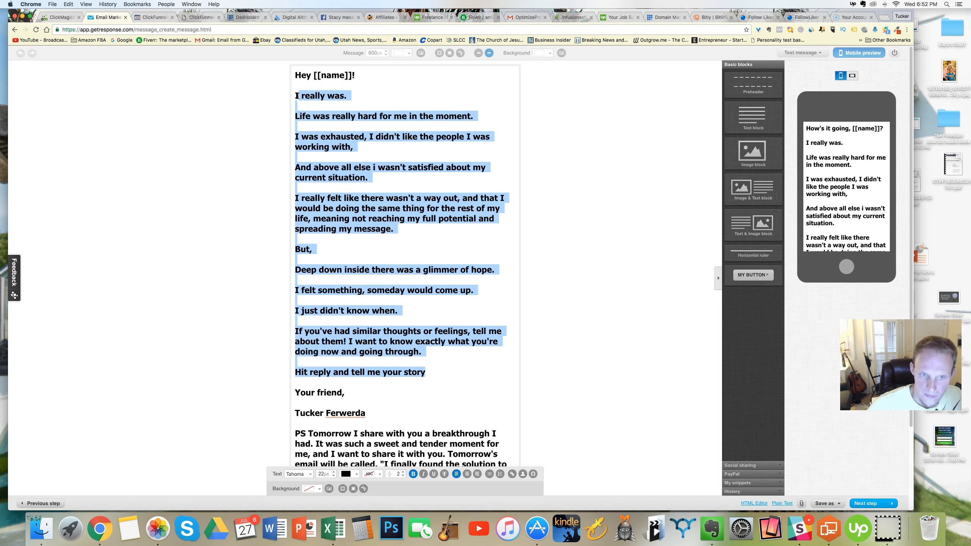
key("BackSpace")
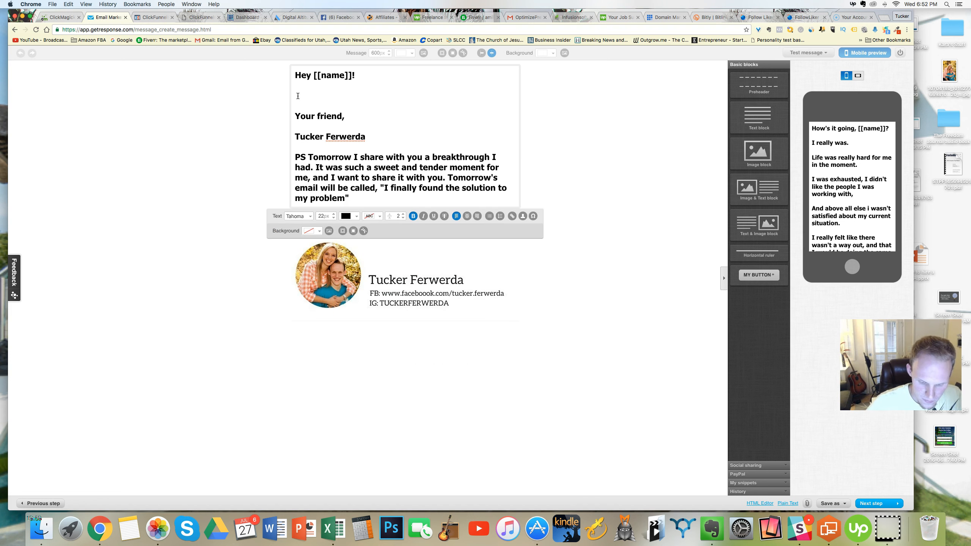
- Write "I found it!" as the first body line below the greeting
type("I ")
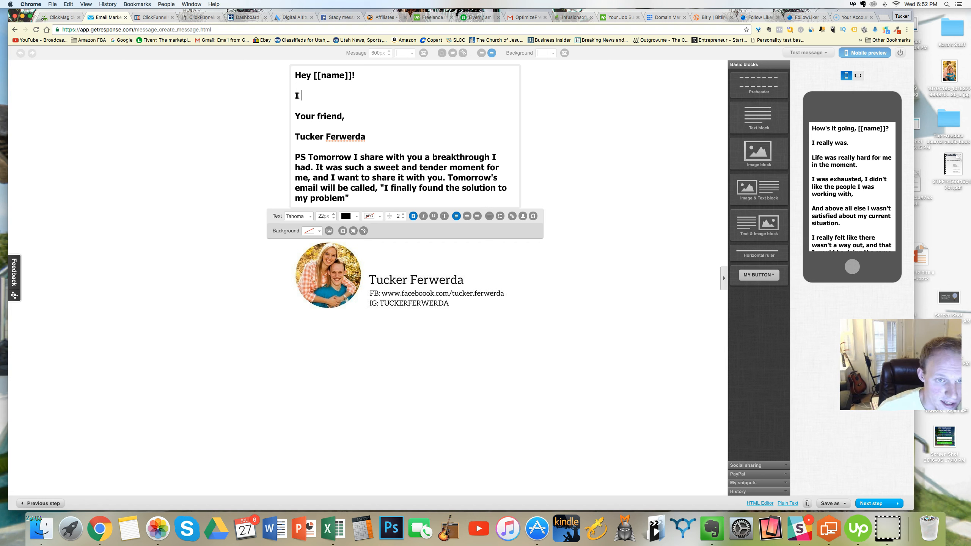
type("found")
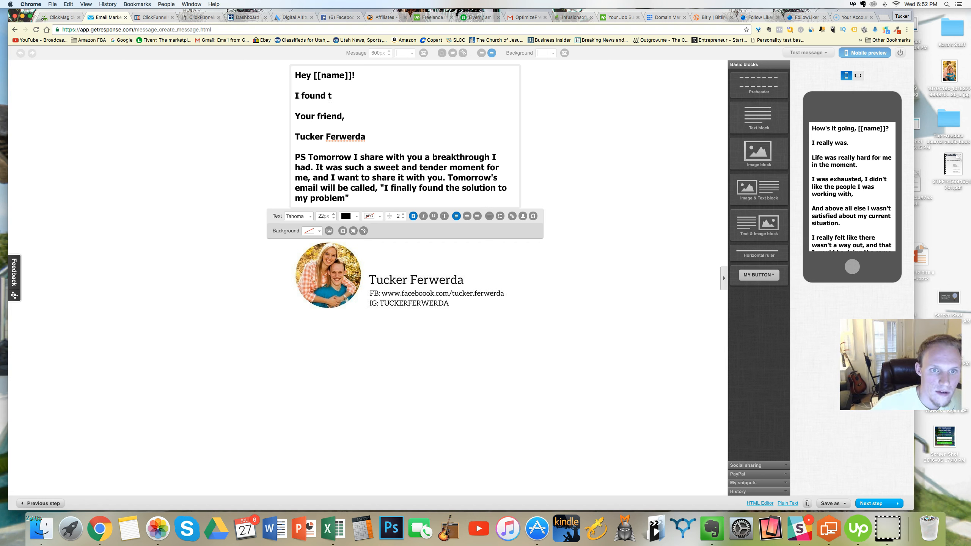
type(" it!s")
key("BackSpace")
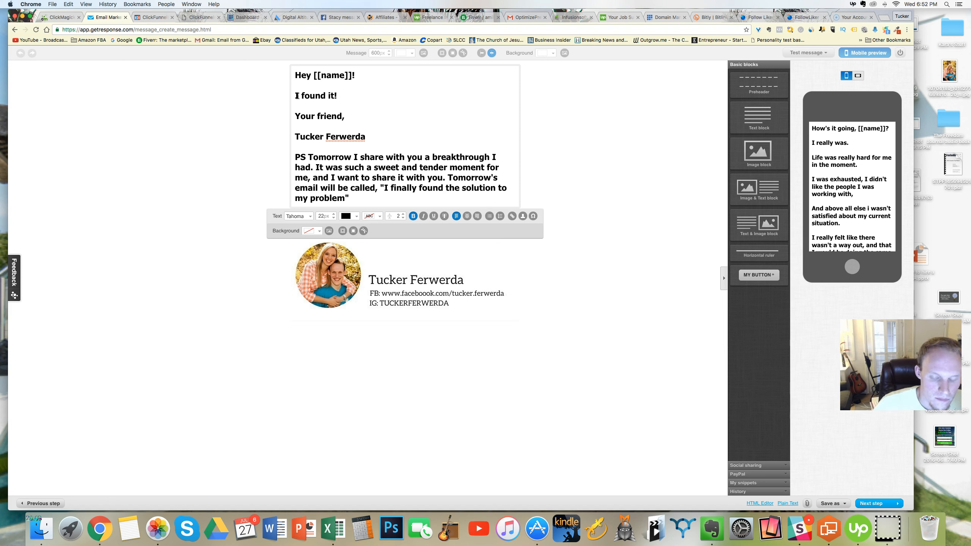
- Add the line "I was on the edge of breaking, but something told me to continue forward." below "I found it!"
key("Return")
type("I was")
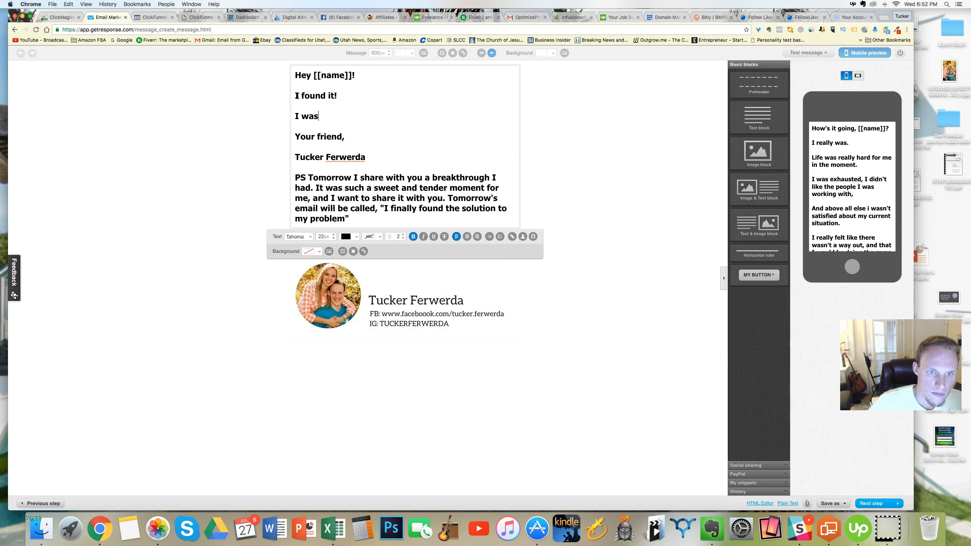
key("BackSpace")
key("BackSpace")
key("BackSpace")
key("BackSpace")
type("I was on th")
type("e ed")
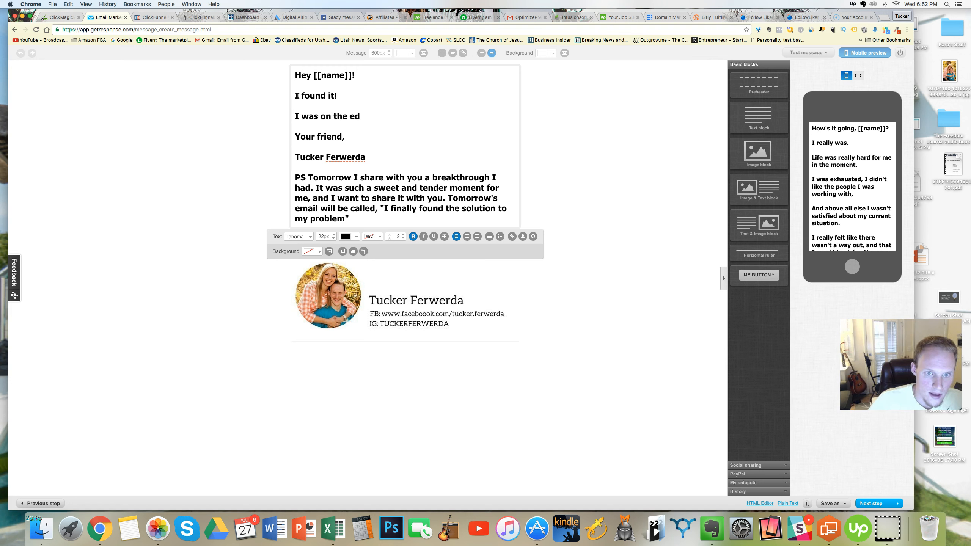
type("ge of brai")
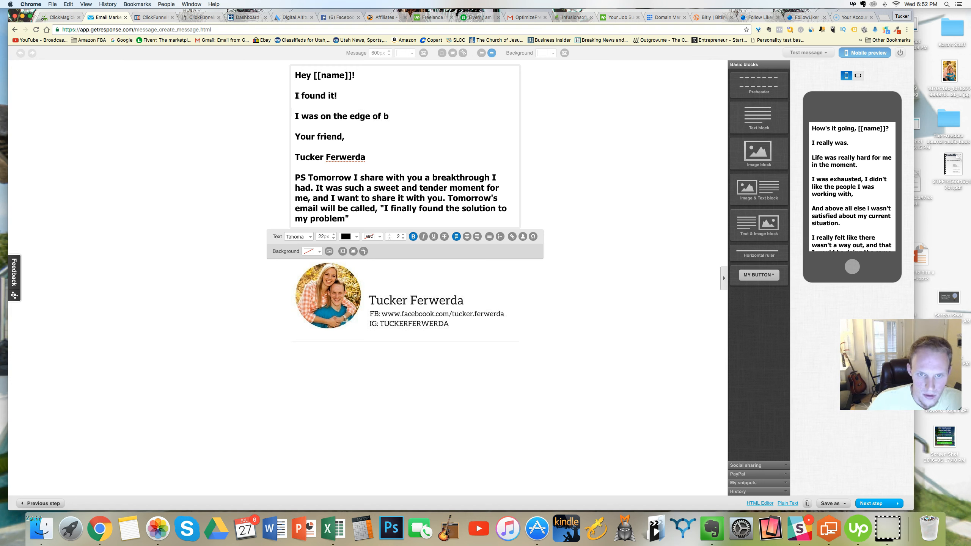
key("BackSpace")
type("k")
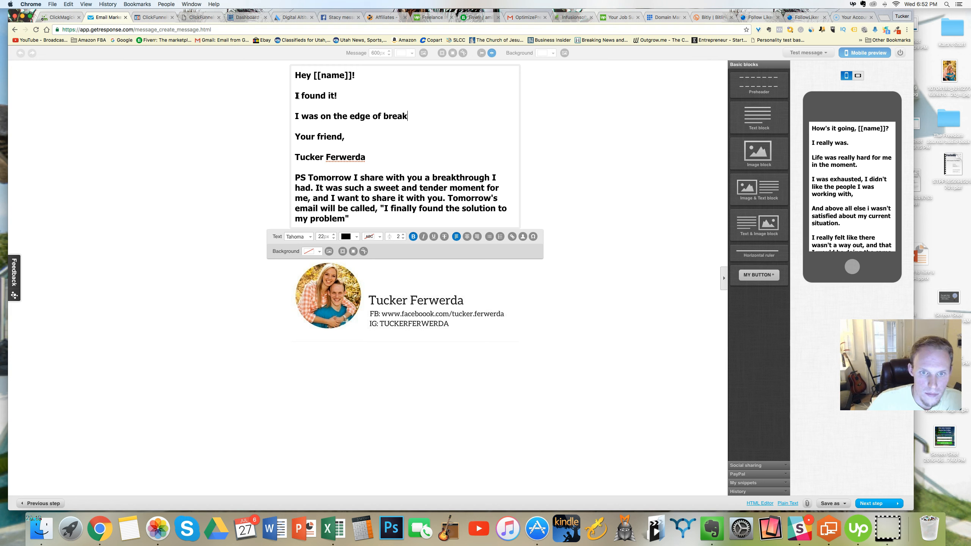
type("ing, but somet")
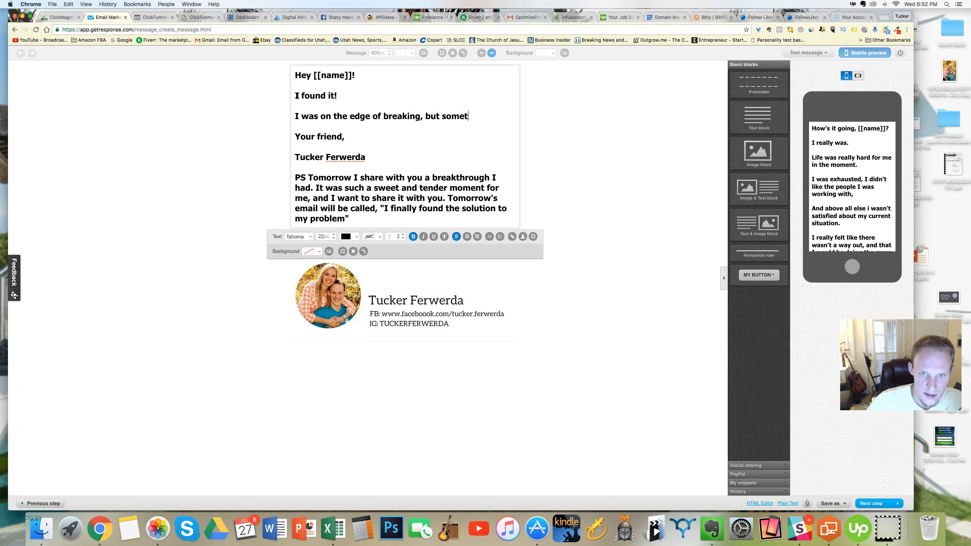
type("hing told me to ")
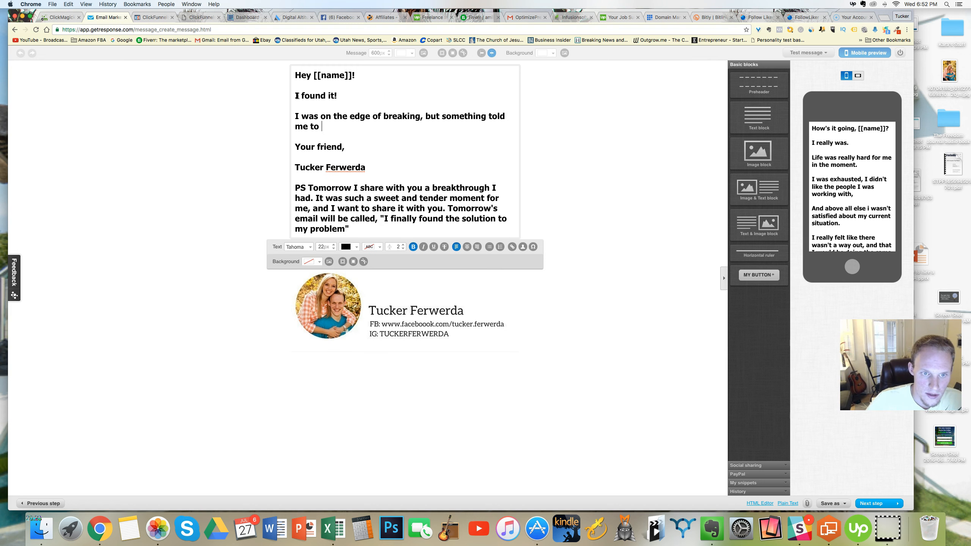
type("continue ")
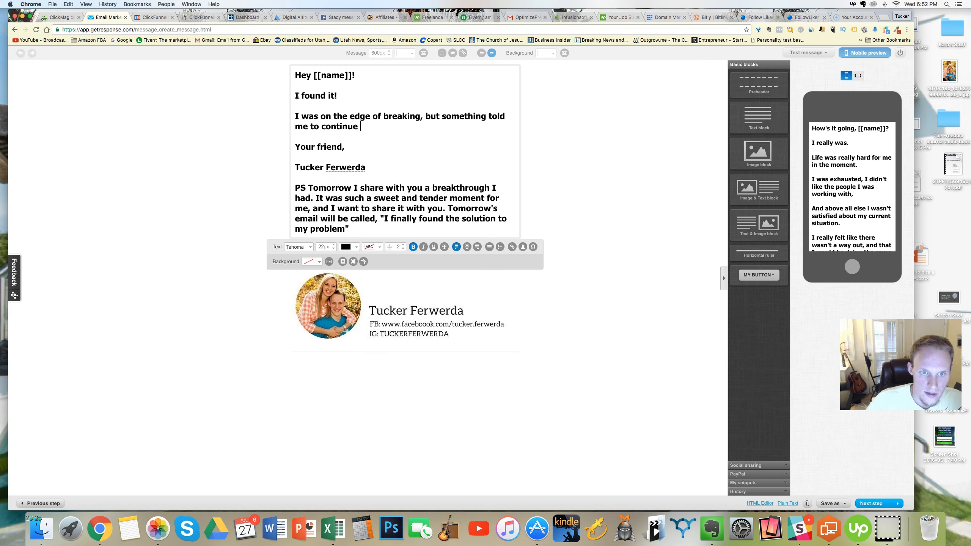
type("forward")
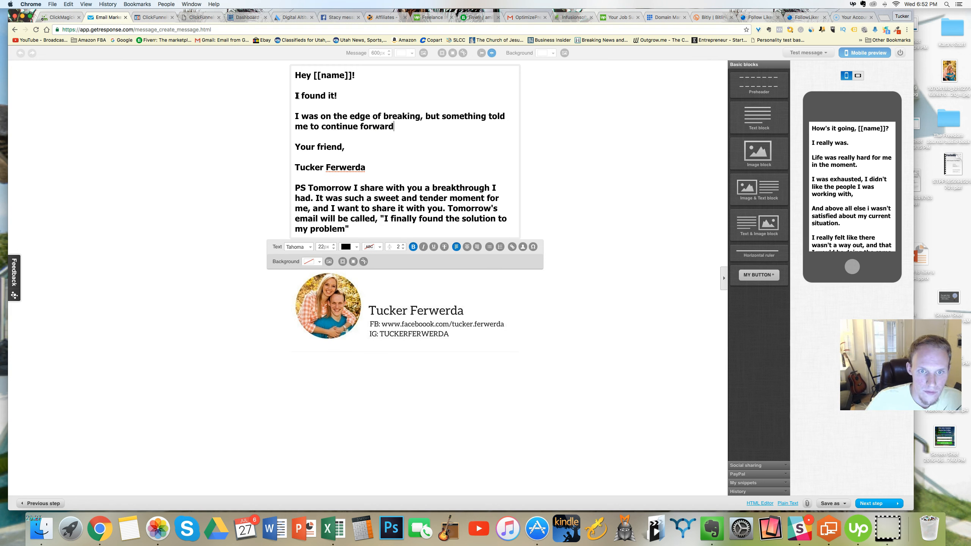
type(".")
- Add a new line reading "A few months later, I brought my iPod to work," before the sign-off
key("Return")
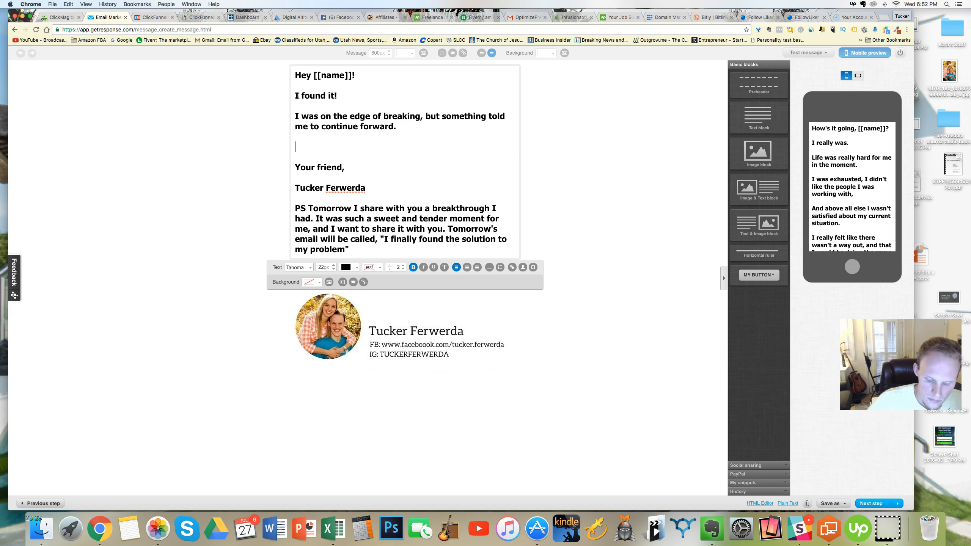
type("So i")
key("BackSpace")
key("BackSpace")
type("A")
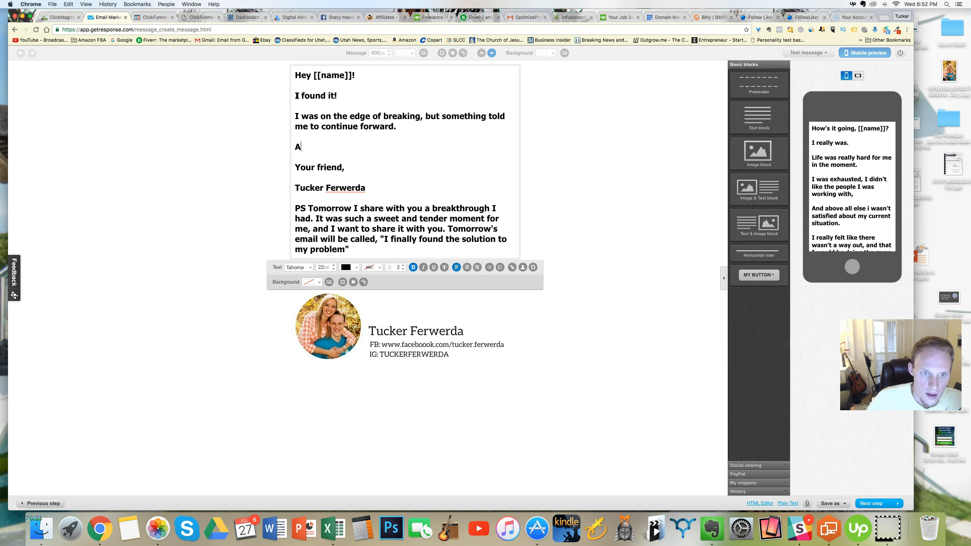
type(" few month")
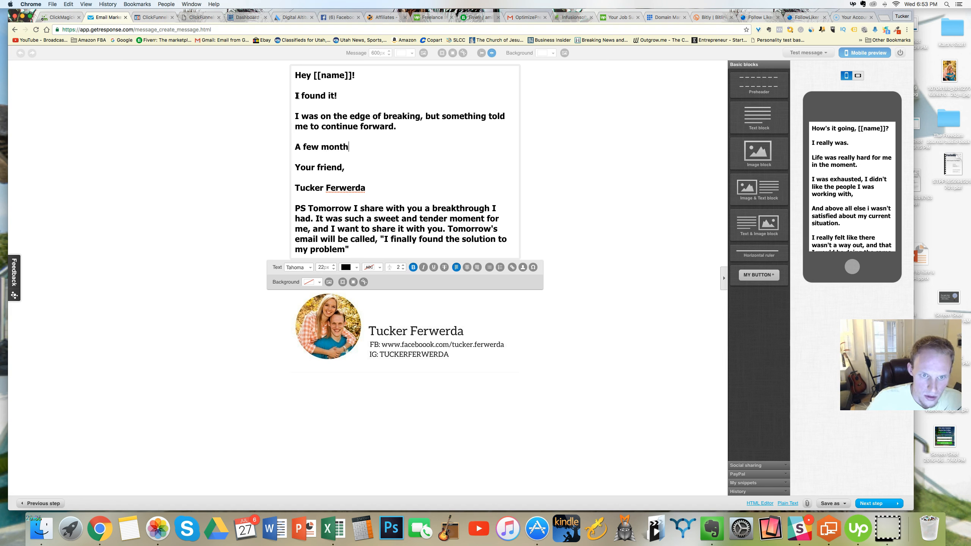
type("s later, I ")
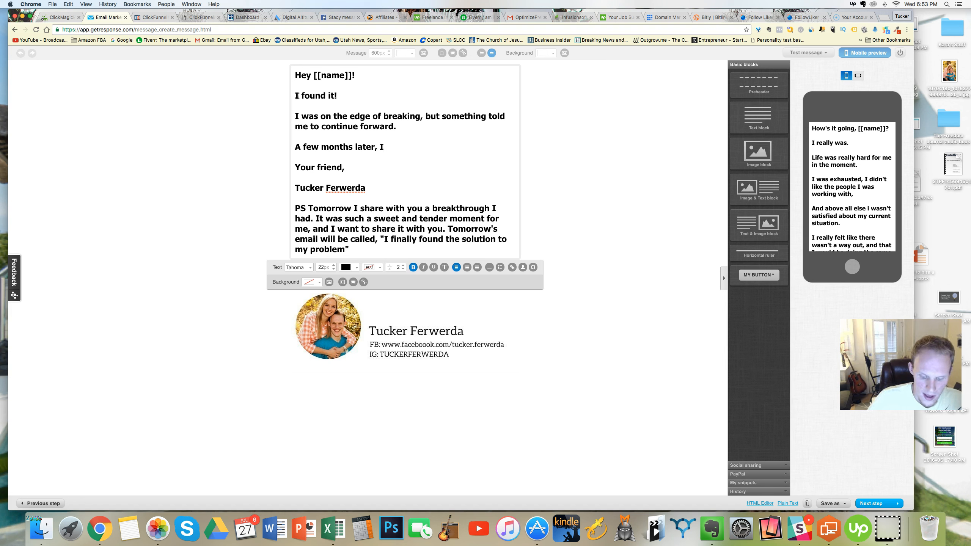
type("brought my ip")
key("BackSpace")
key("BackSpace")
type("iPod to work,")
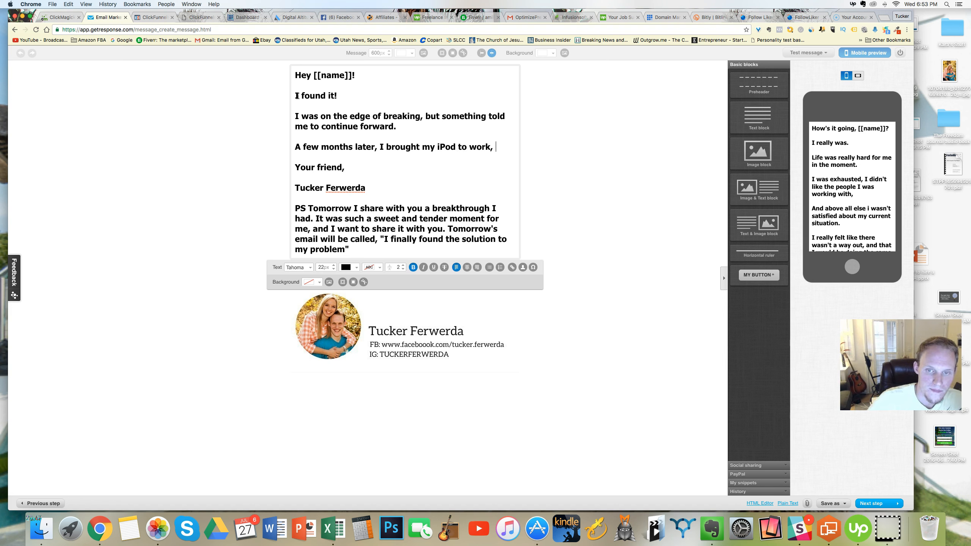
- Continue the sentence on a new line with "and started listening to music."
key("Return")
type("and started ")
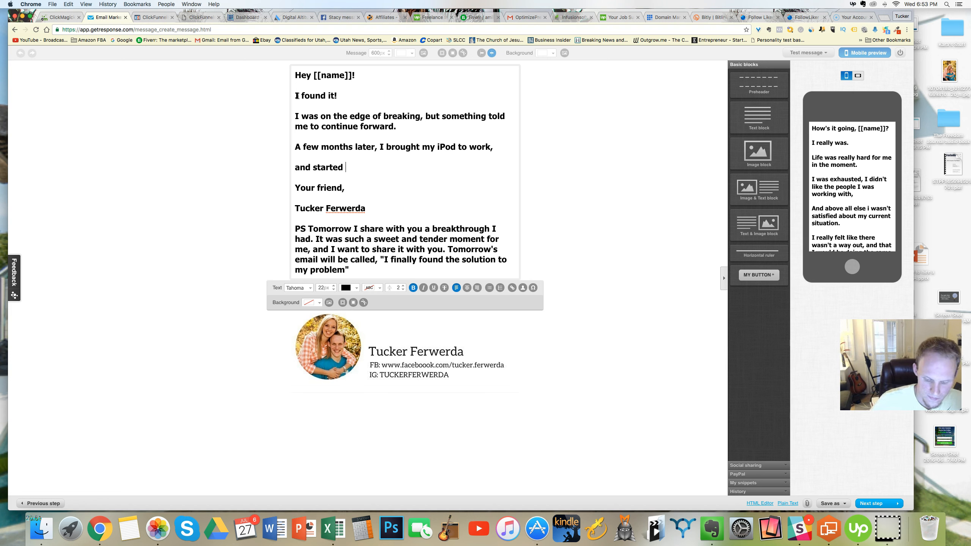
type("listening ")
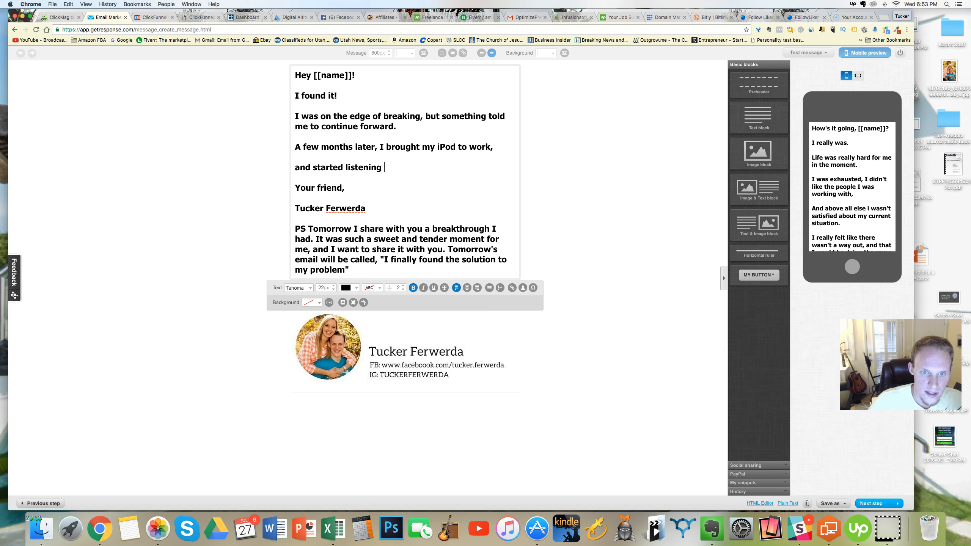
type("to music.")
- Add a new line reading "But I had a though, telling me to look up my podcast app"
key("Return")
type("But I had a though, thell=")
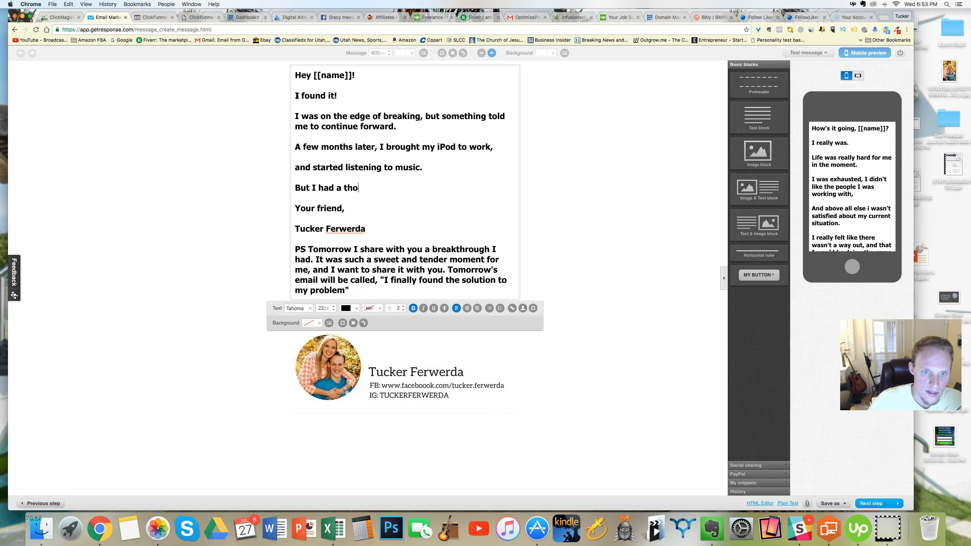
key("BackSpace")
key("BackSpace")
key("BackSpace")
key("BackSpace")
key("BackSpace")
type("elling me")
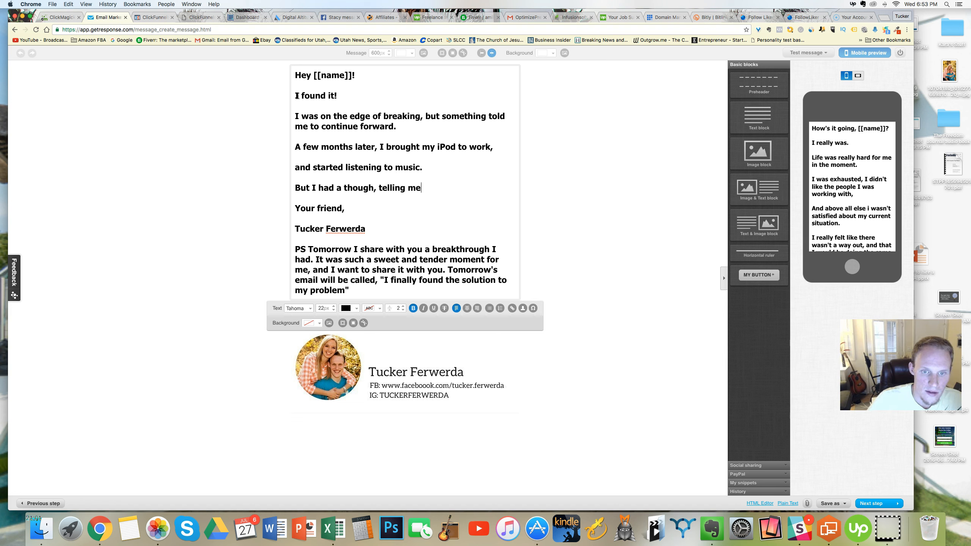
type(" to look up ")
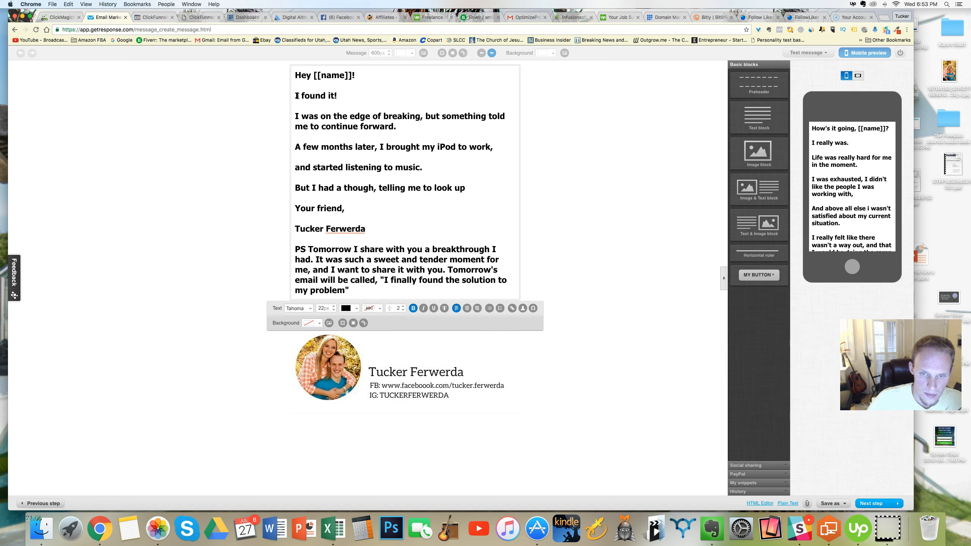
type("my podcast")
key("BackSpace")
key("BackSpace")
key("BackSpace")
key("BackSpace")
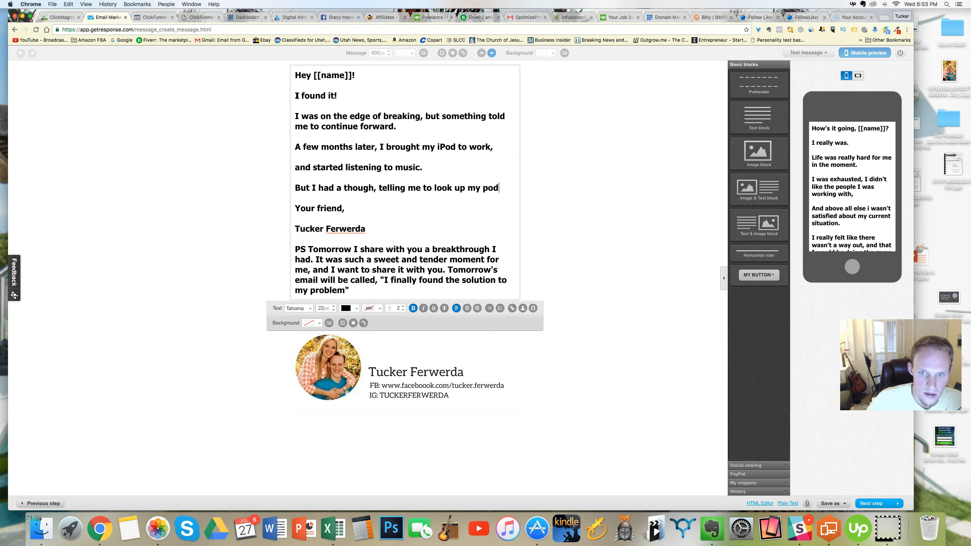
type("cast app")
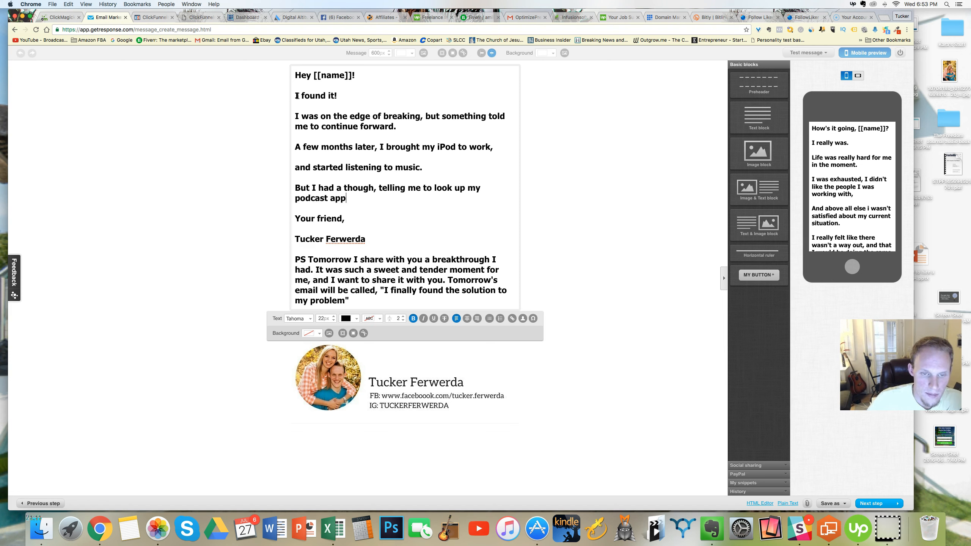
- Insert "how to make money online" in quotation marks plus "in" before "my podcast app", end the sentence with a period, and start a new line
left_click(467, 188)
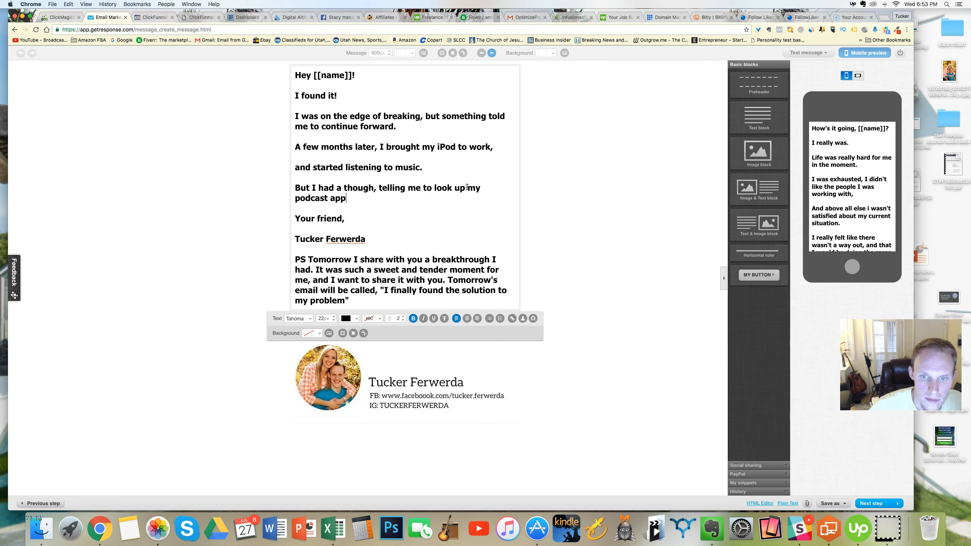
type("\"how to ")
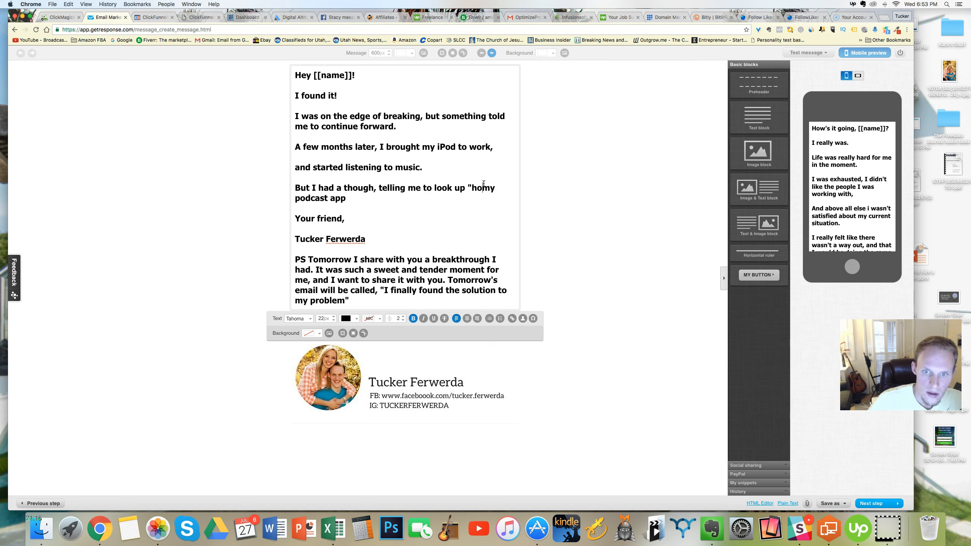
type("make money online")
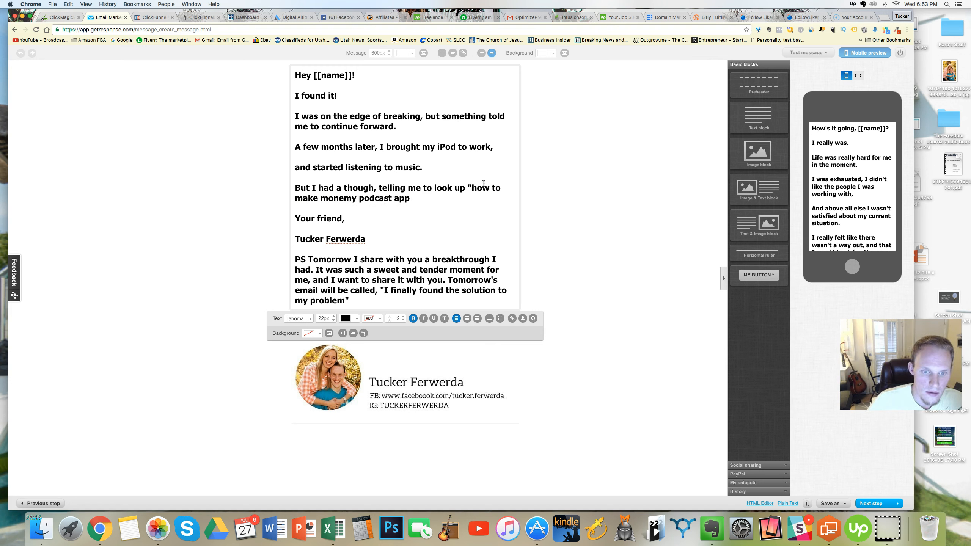
type("\" in")
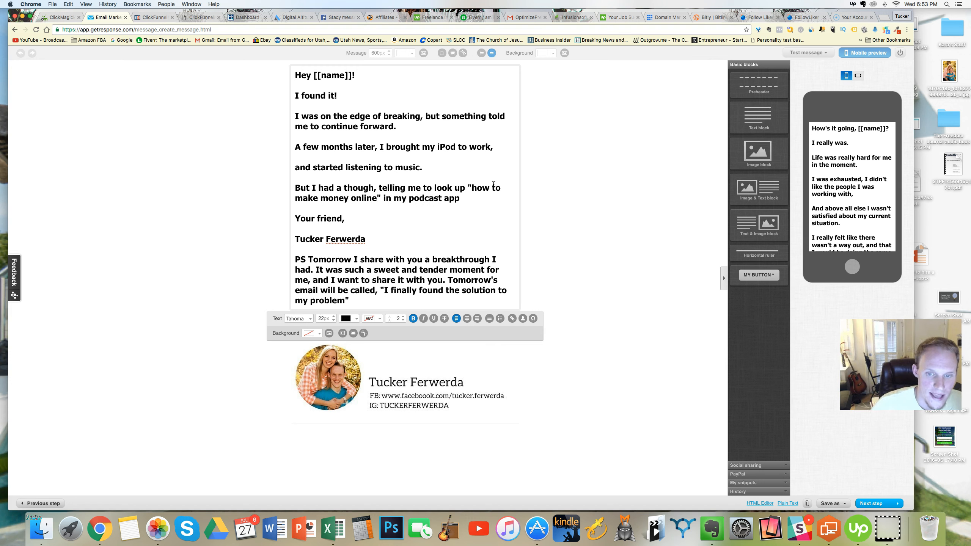
key("BackSpace")
key("BackSpace")
key("Return")
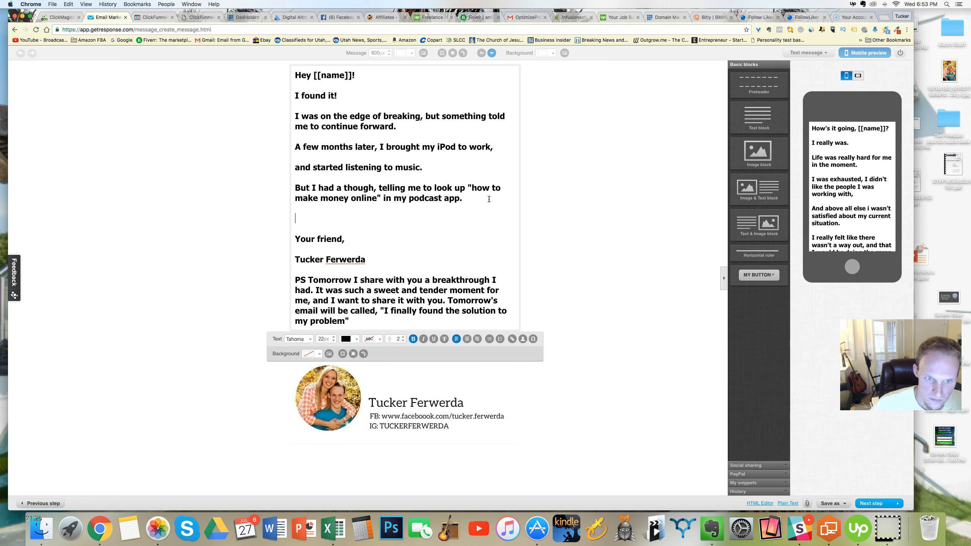
type("a")
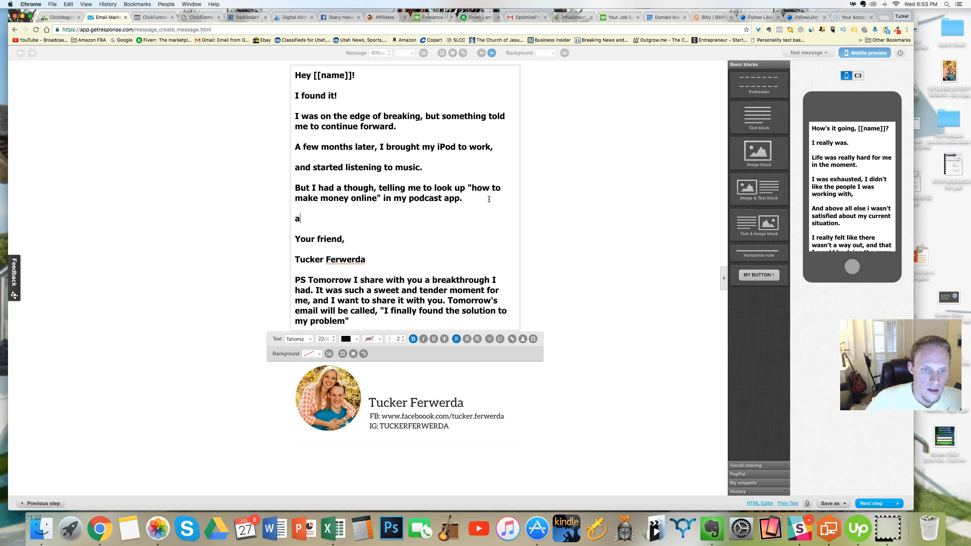
type("nd the rest was ")
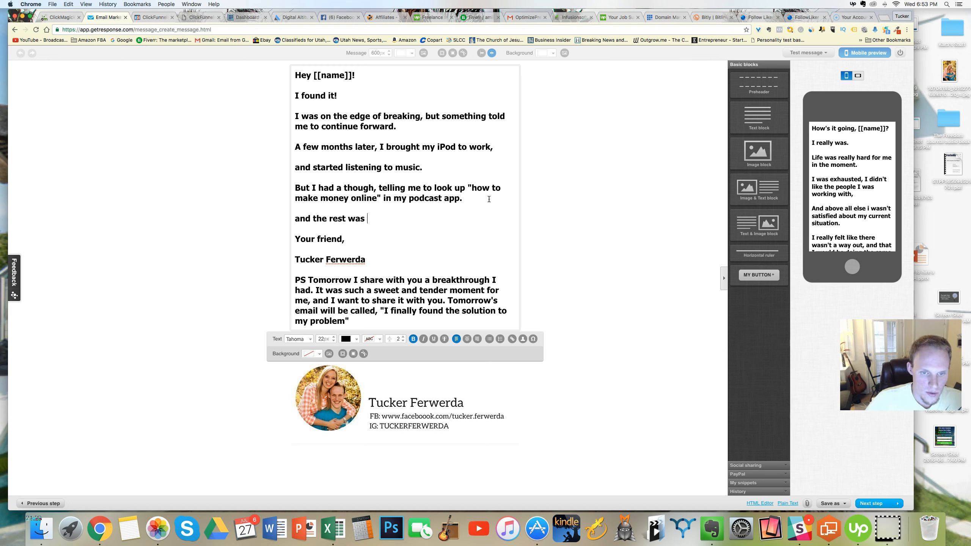
type("history.")
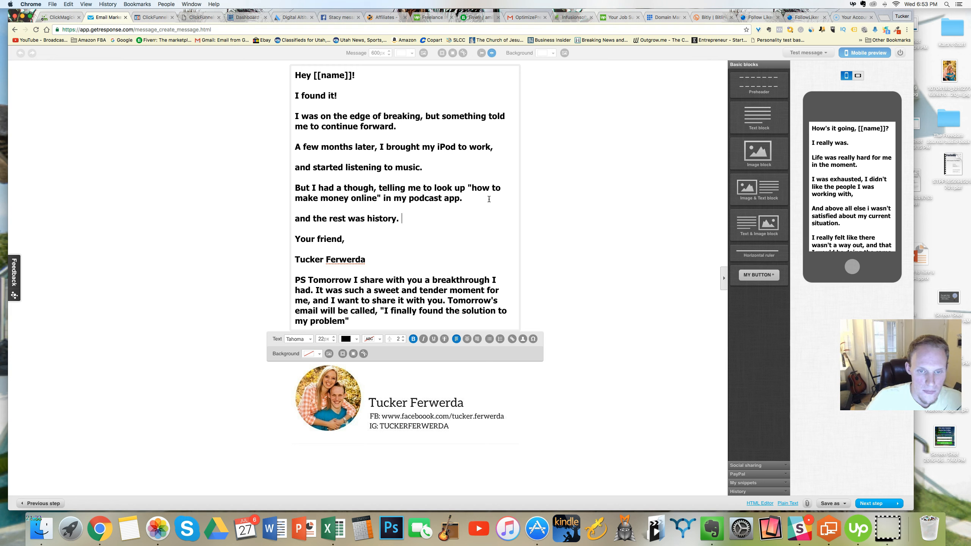
key("BackSpace")
key("BackSpace")
key("BackSpace")
key("BackSpace")
key("BackSpace")
key("BackSpace")
key("BackSpace")
key("BackSpace")
key("BackSpace")
key("BackSpace")
key("BackSpace")
key("BackSpace")
key("BackSpace")
key("BackSpace")
key("BackSpace")
key("BackSpace")
key("BackSpace")
key("BackSpace")
key("BackSpace")
key("BackSpace")
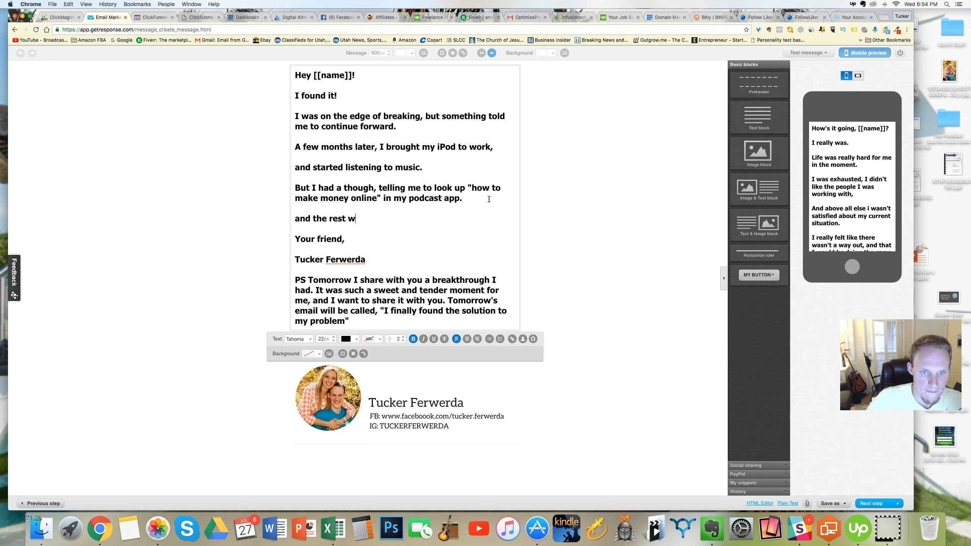
- Replace the unfinished line "and the rest w" with "I can't tell you how grateful I am for that day."
key("BackSpace")
key("BackSpace")
type("I c")
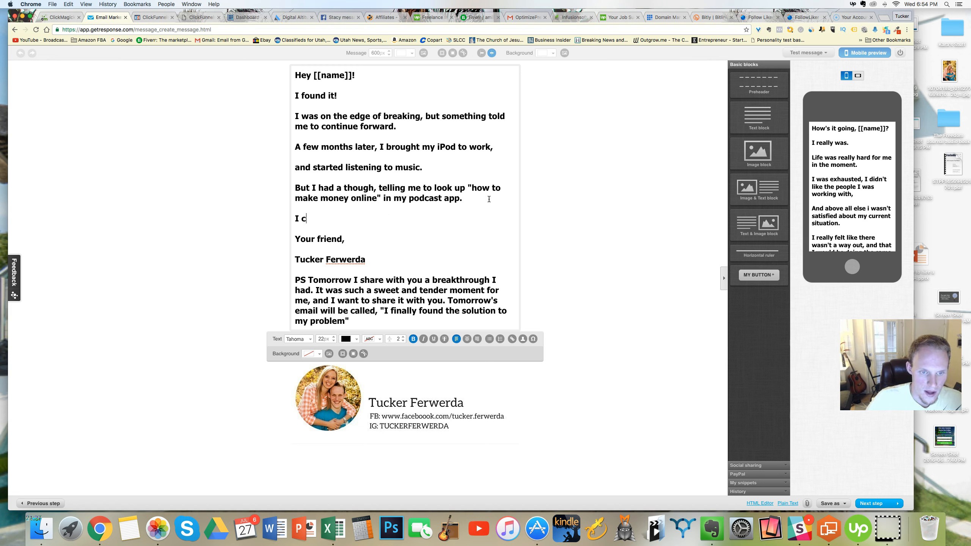
type("ant tell you how grateful")
key("BackSpace")
key("BackSpace")
type("ul")
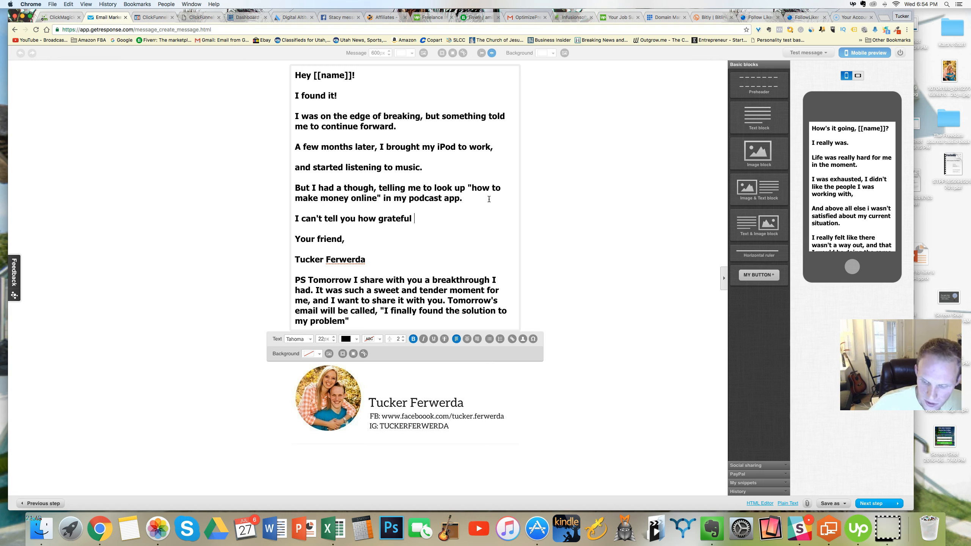
type(" I am fo")
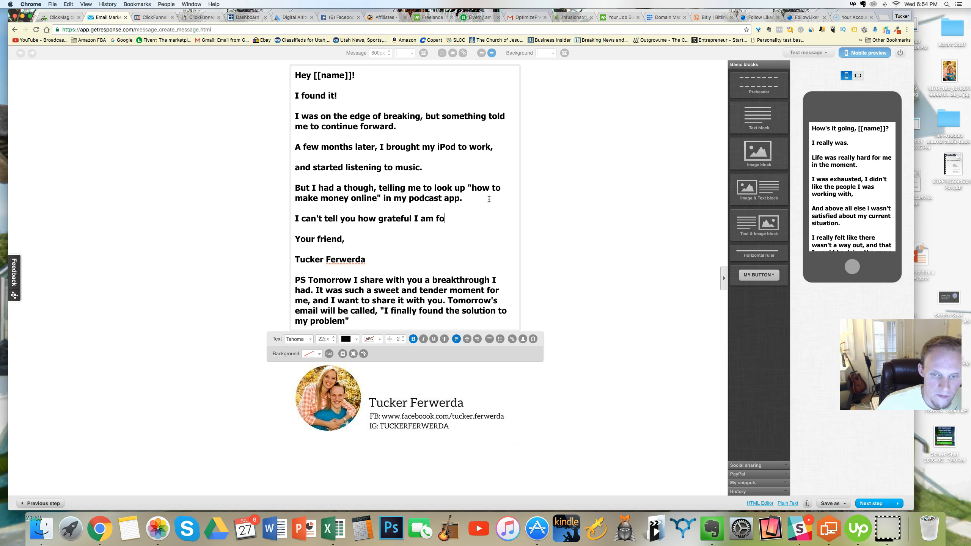
type("r that day.")
- Add a new paragraph above the sign-off reading "My whole Universe changed."
key("Return")
type("My whole u")
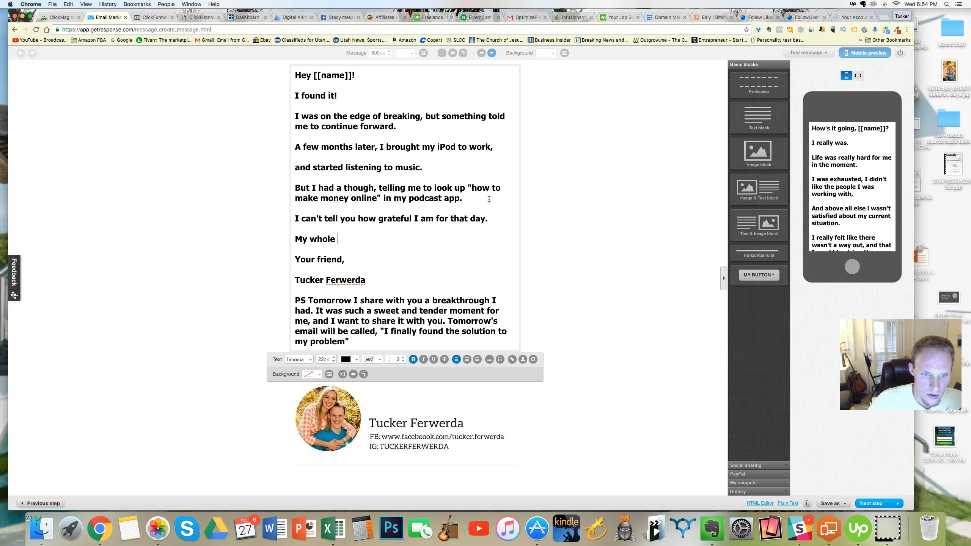
key("BackSpace")
type("Univ")
key("BackSpace")
type("verse chaged.")
key("BackSpace")
key("BackSpace")
key("BackSpace")
key("BackSpace")
type("nged. I was")
key("BackSpace")
key("BackSpace")
key("BackSpace")
key("BackSpace")
key("BackSpace")
key("BackSpace")
key("BackSpace")
- Add the next paragraph: "I was introduced to another world that I had no idea about."
key("Return")
type("I was intere")
key("BackSpace")
key("BackSpace")
key("BackSpace")
key("BackSpace")
type("troduced to another world that ")
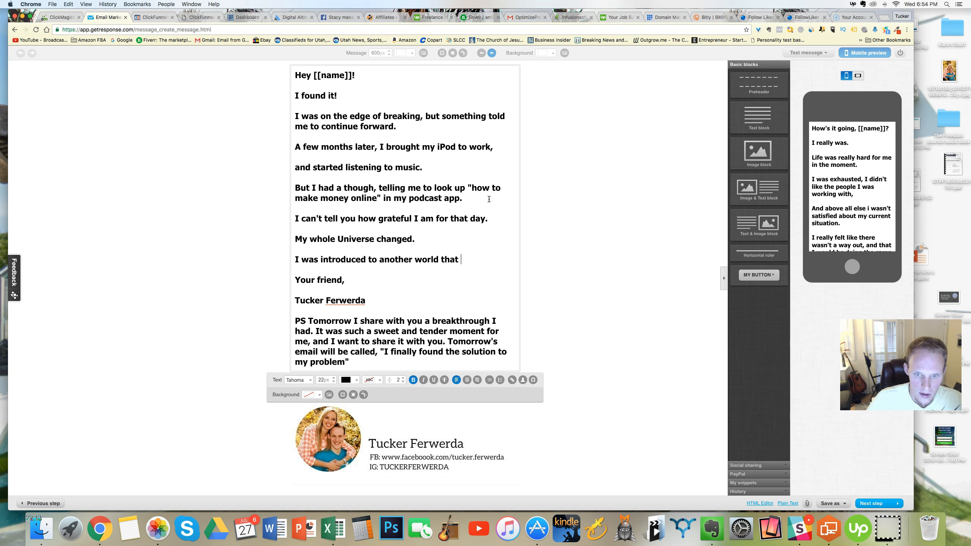
type("I had no")
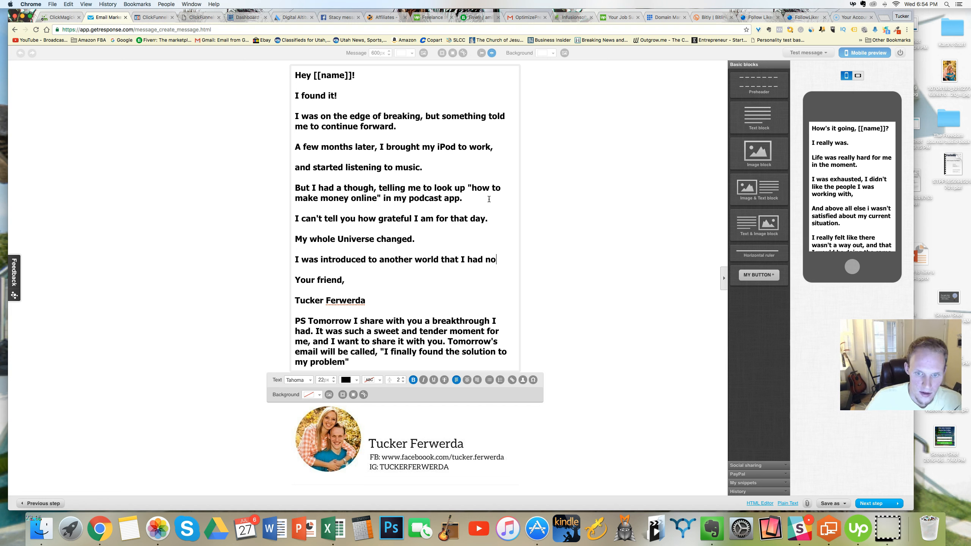
type(" idea about.")
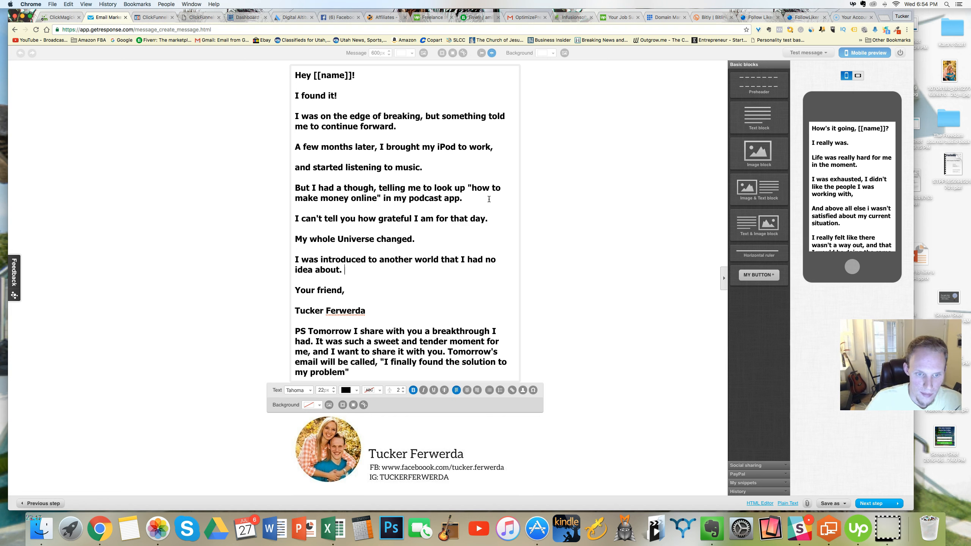
- Add a paragraph beginning "I learned that there was a way for me to live the life that I wanted, from"
key("Return")
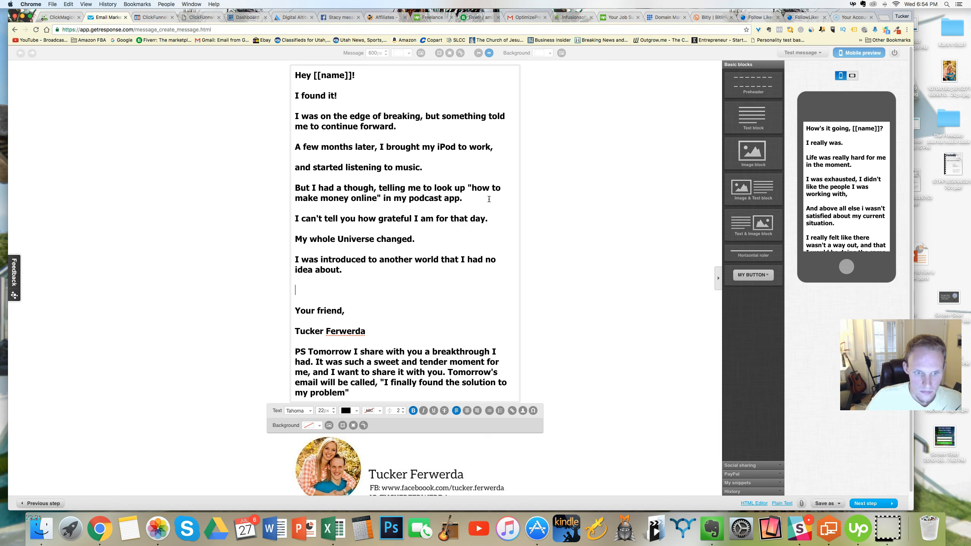
type("I learned")
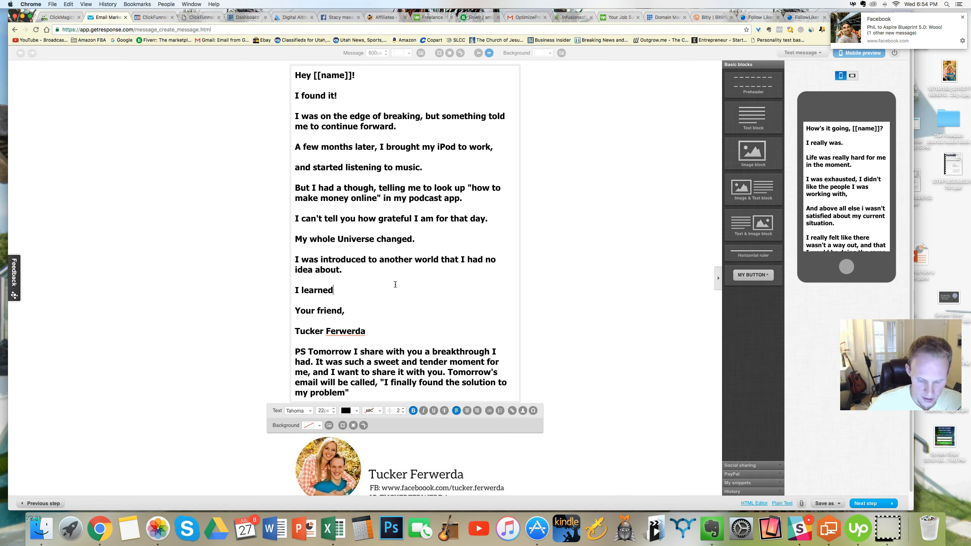
type("that th")
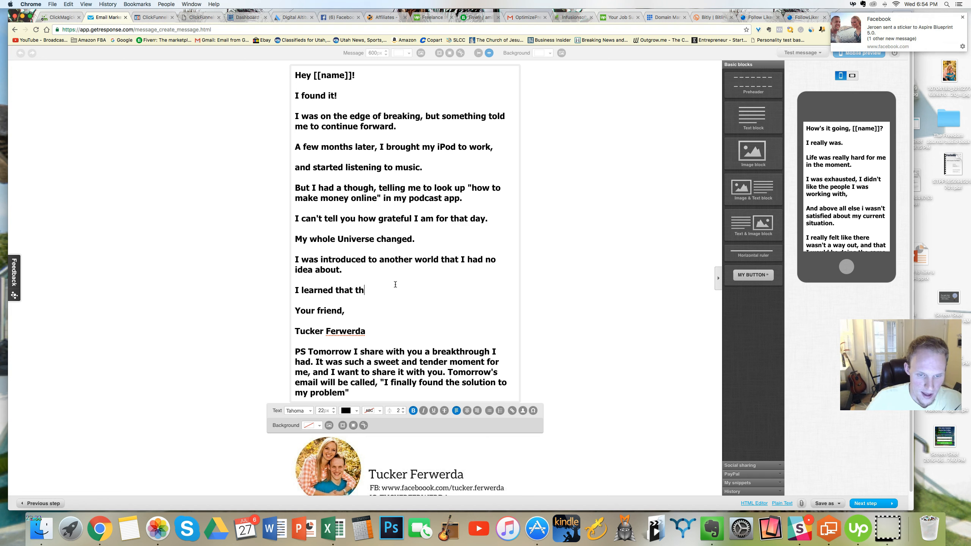
type("ere was a way f")
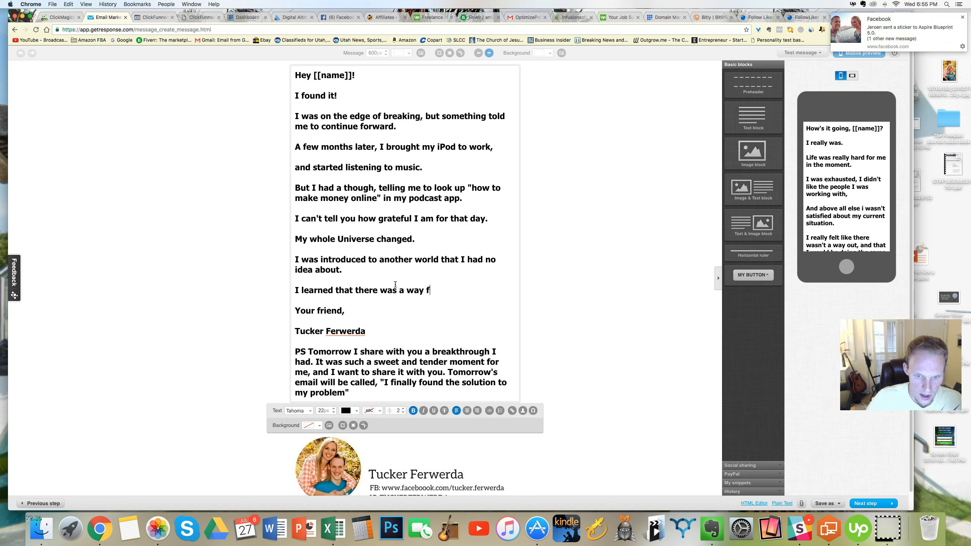
type("or me to liv")
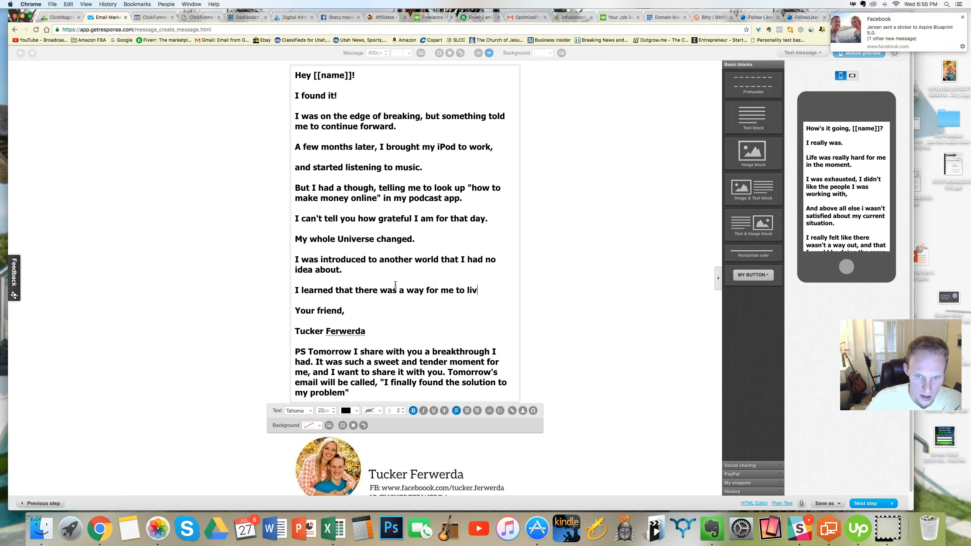
type("e the life that I wanted, from ")
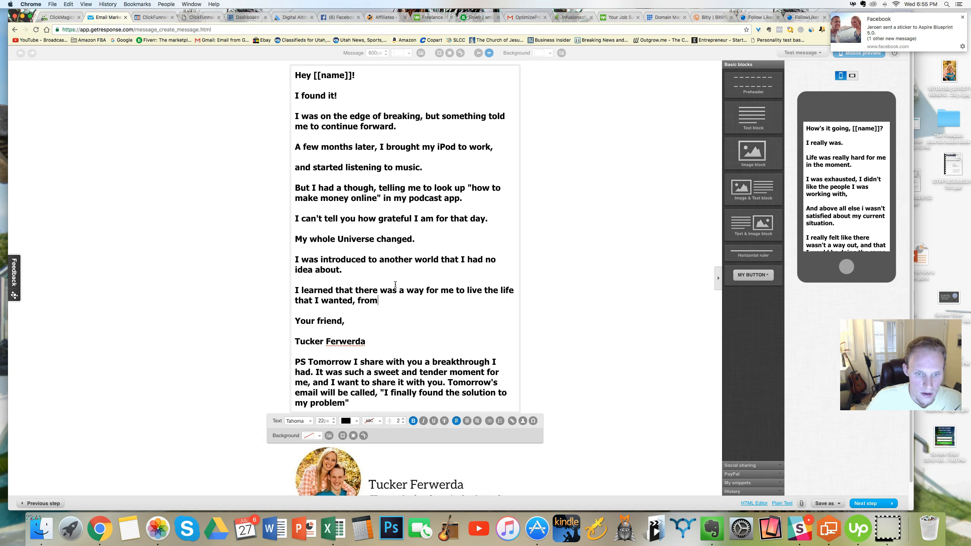
- Complete the "I learned" sentence with "real people who were doing the same exact thing that I wanted to do."
type("real peo")
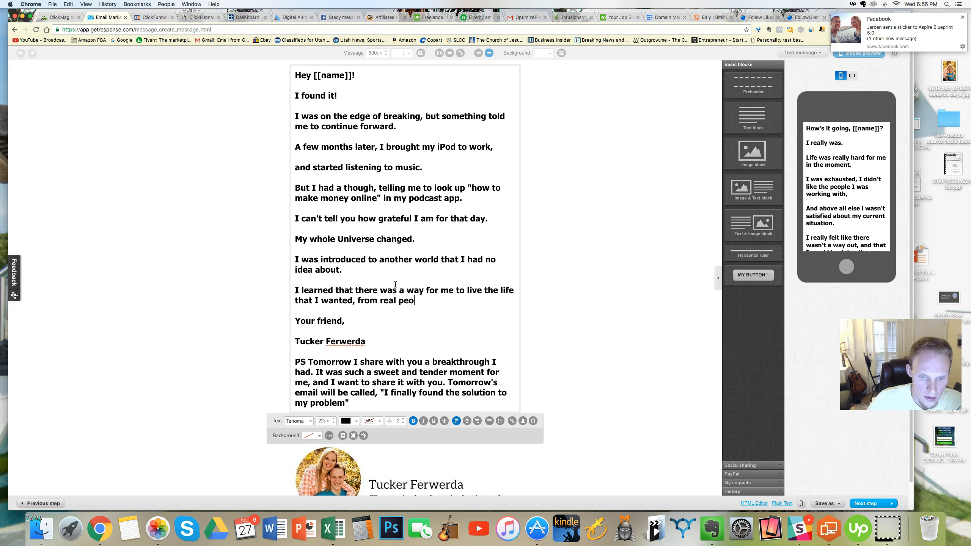
type("ple who were d")
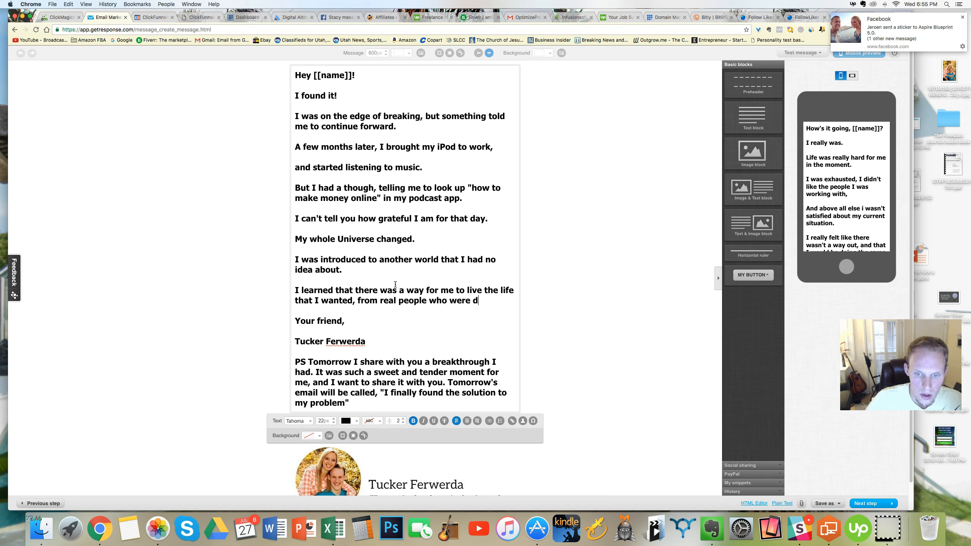
type("oing the same exact thing I")
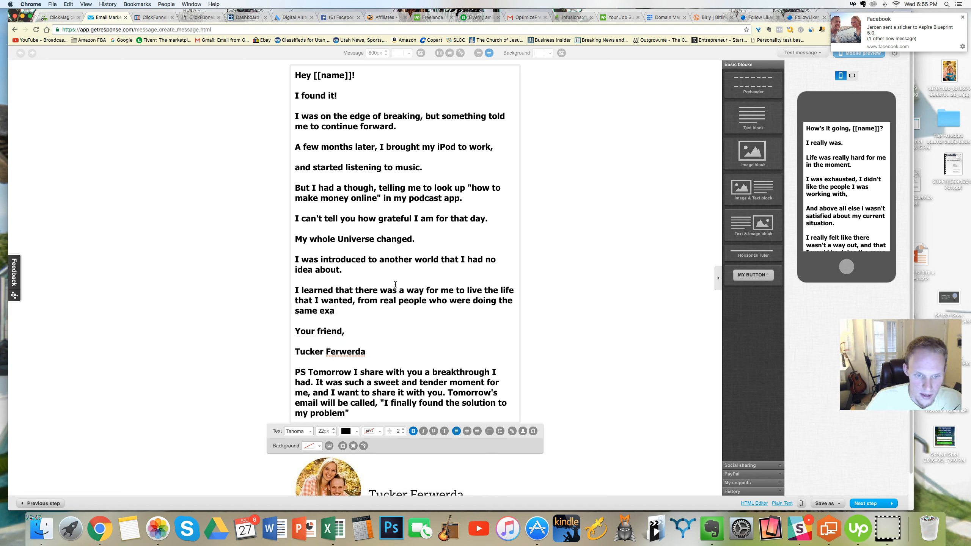
key("BackSpace")
key("BackSpace")
type("that I wante")
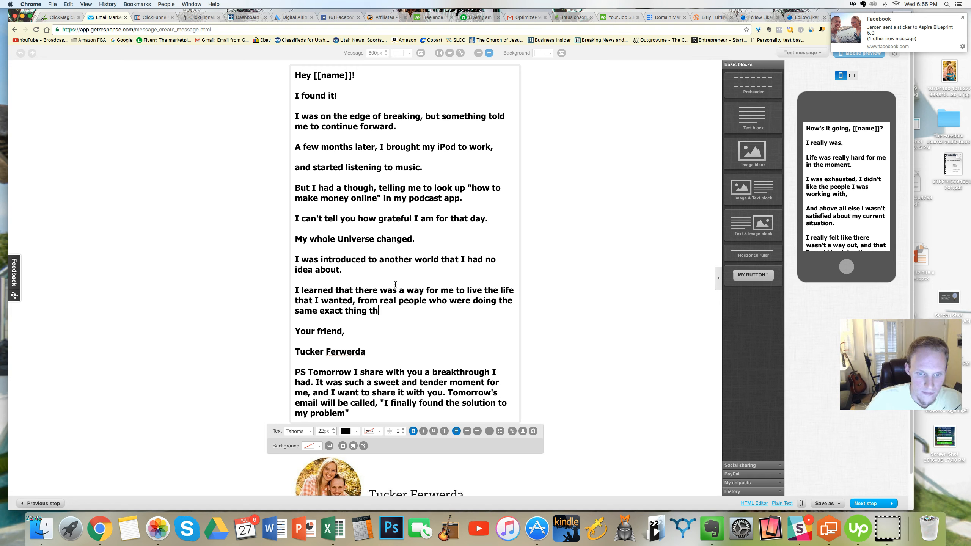
type("d to do.")
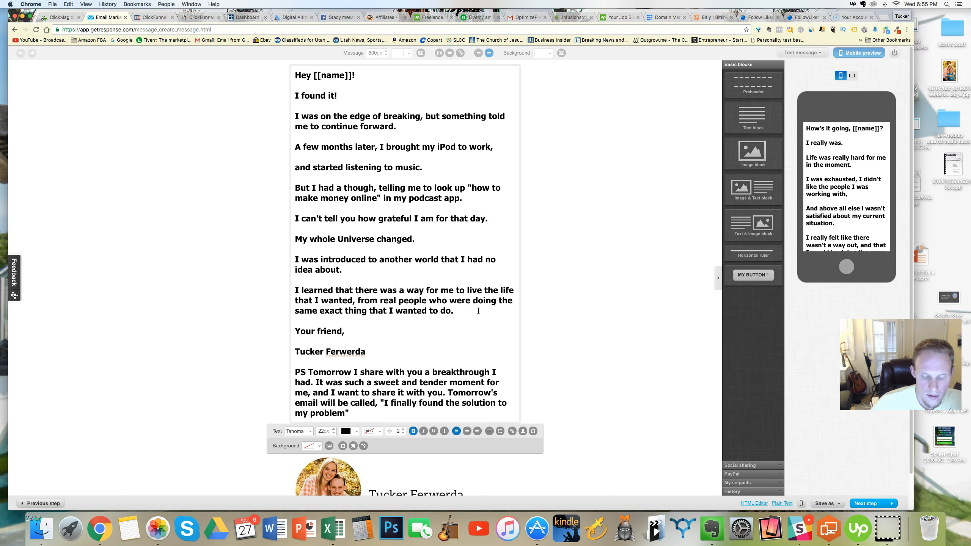
- Add a paragraph starting "I spent hours upon hours listening and soaking in as much information as I could, even to the point where people would"
key("Return")
type("Isp")
key("BackSpace")
key("BackSpace")
type("spent")
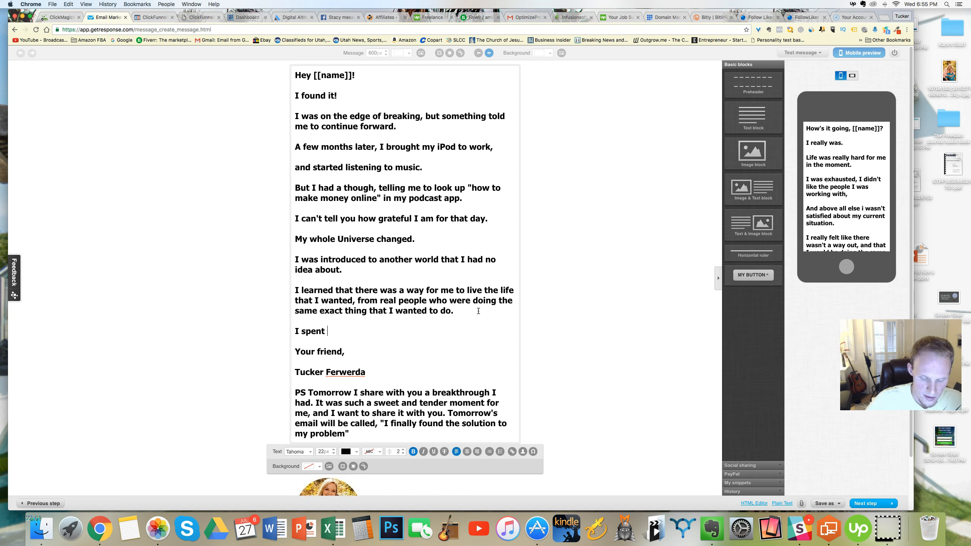
type(" hours ")
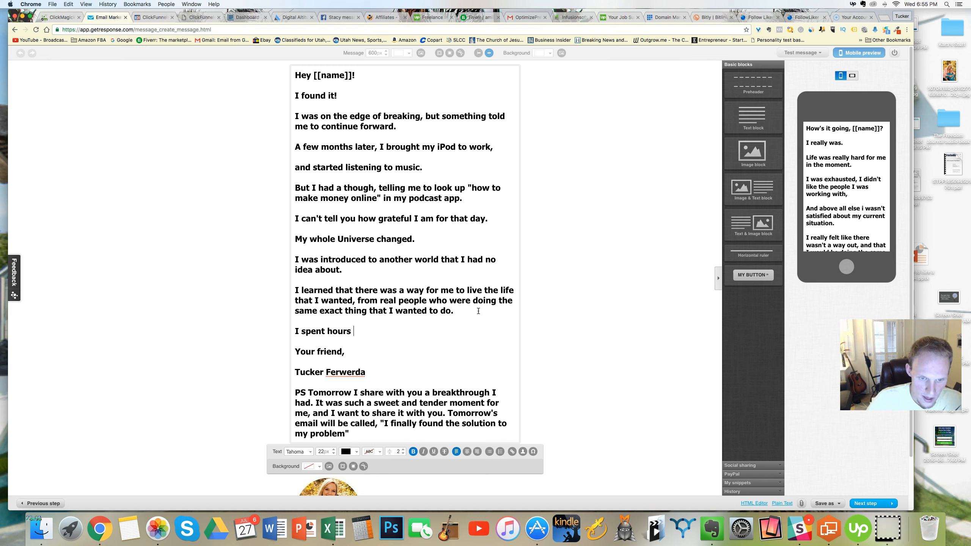
type("upon hours li")
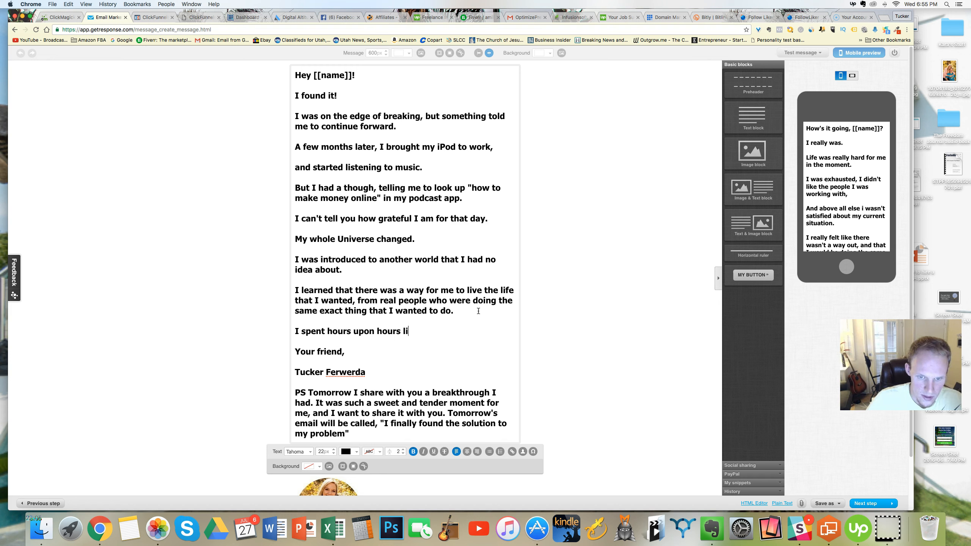
type("stening and")
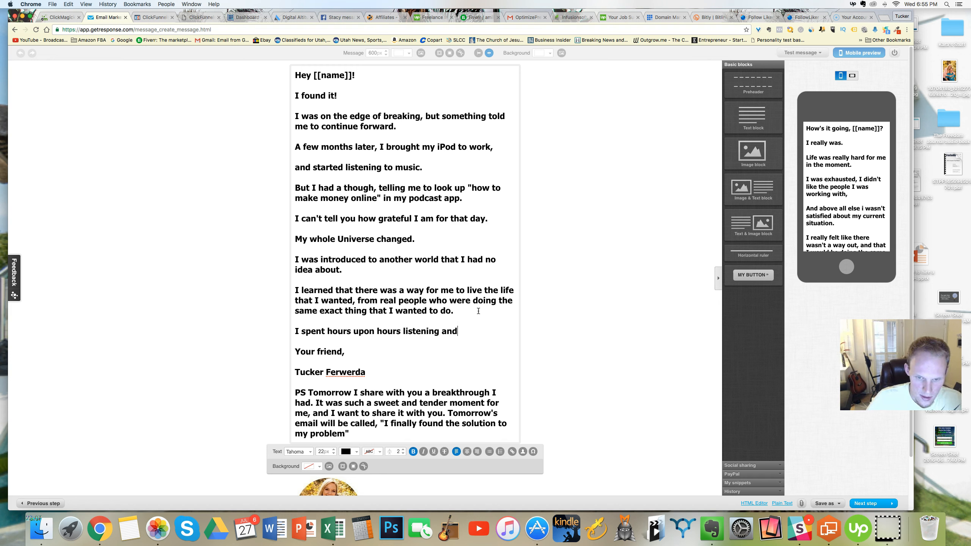
type(" soaking in a")
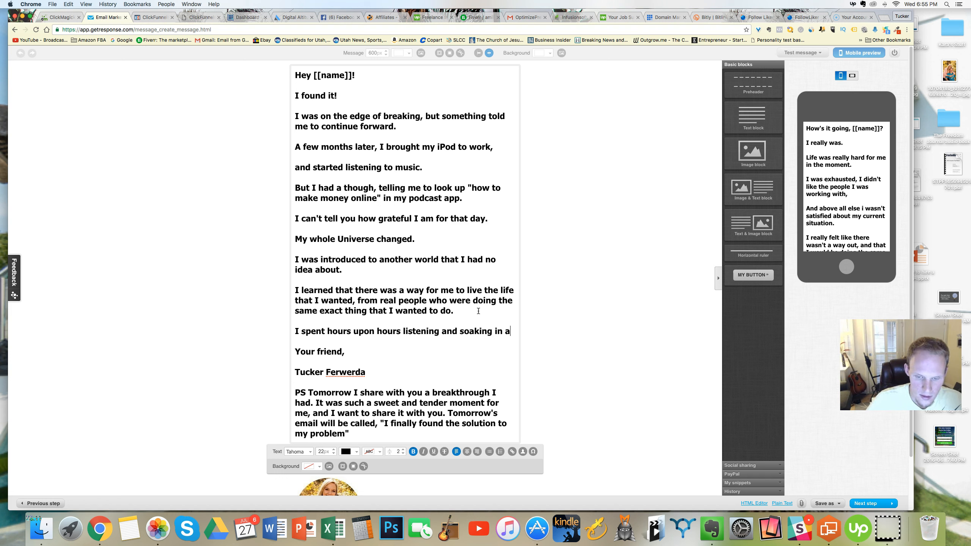
type("s much informati")
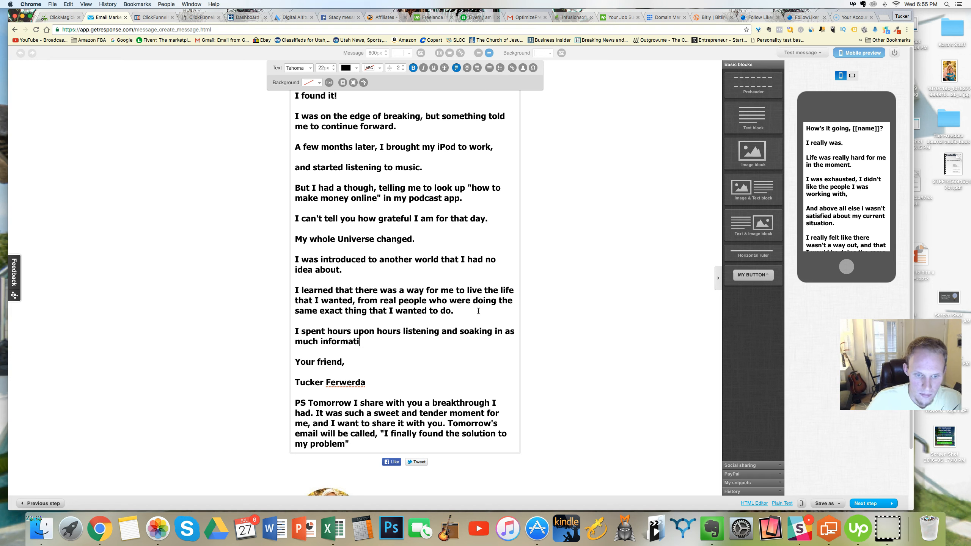
type("on as I could, even to the ")
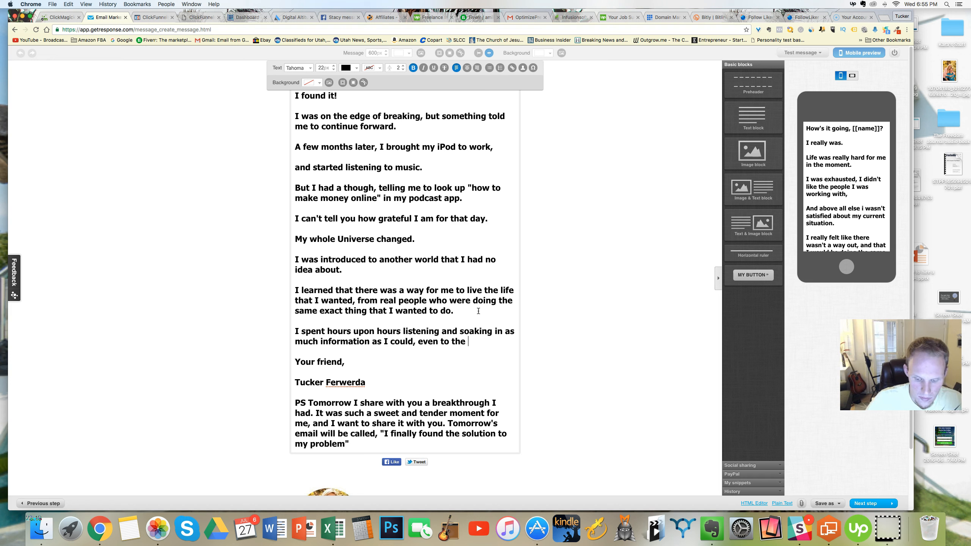
type("point where people would m")
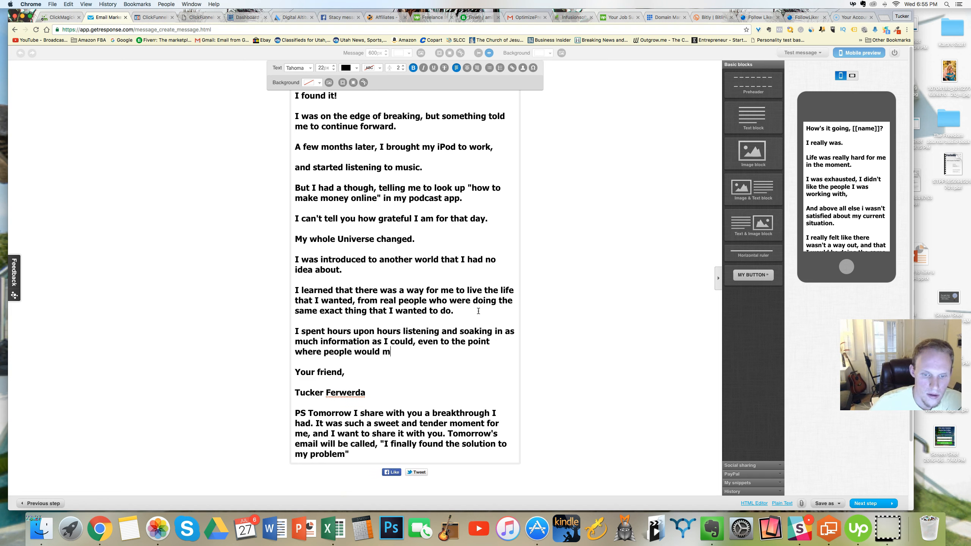
- Cut the "even to the point" clause, ending the sentence at "as I could." with a blank line before the sign-off
left_click_drag(414, 340, 419, 355)
key("BackSpace")
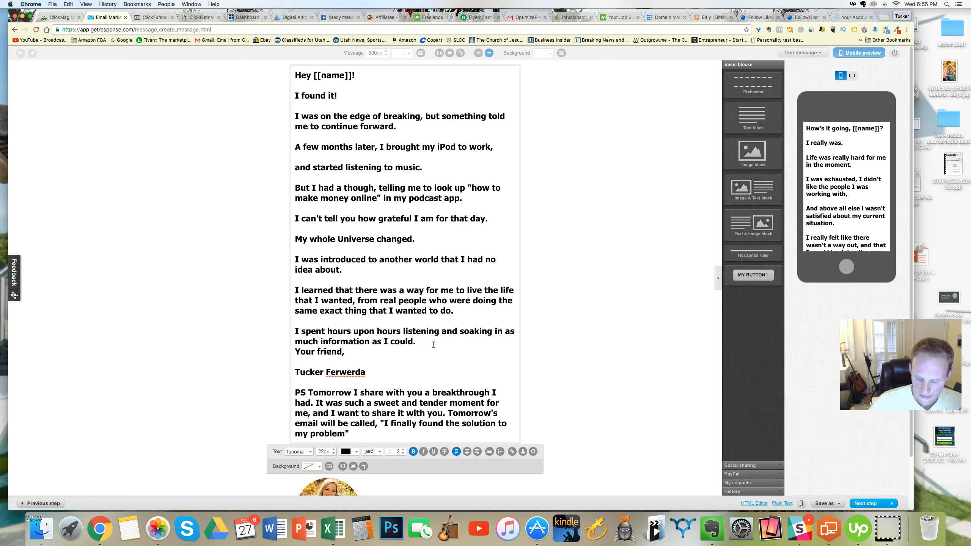
key("Return")
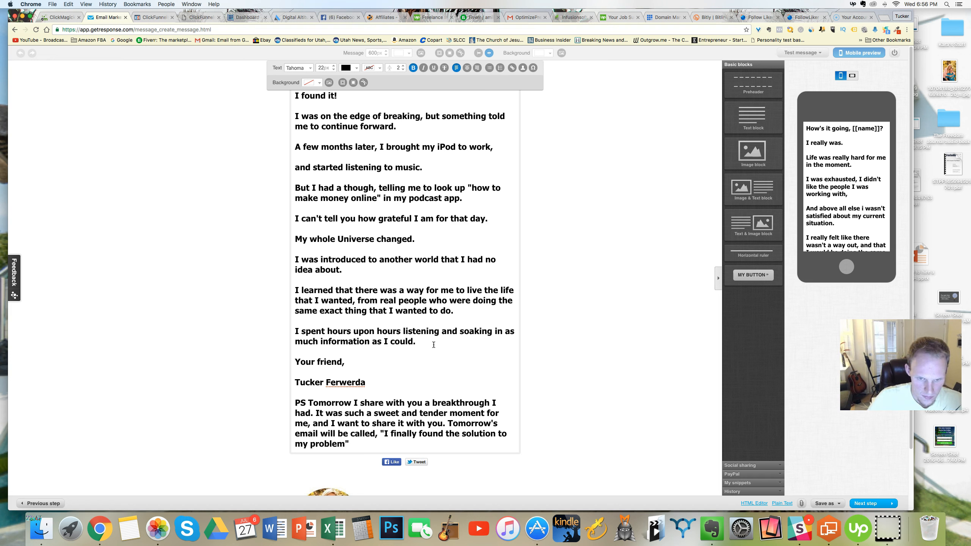
- Add a closing request above the sign-off: "Tell me about a breakthrough you've had in your life that gave you hope to continue"
key("Return")
type("Tell me a")
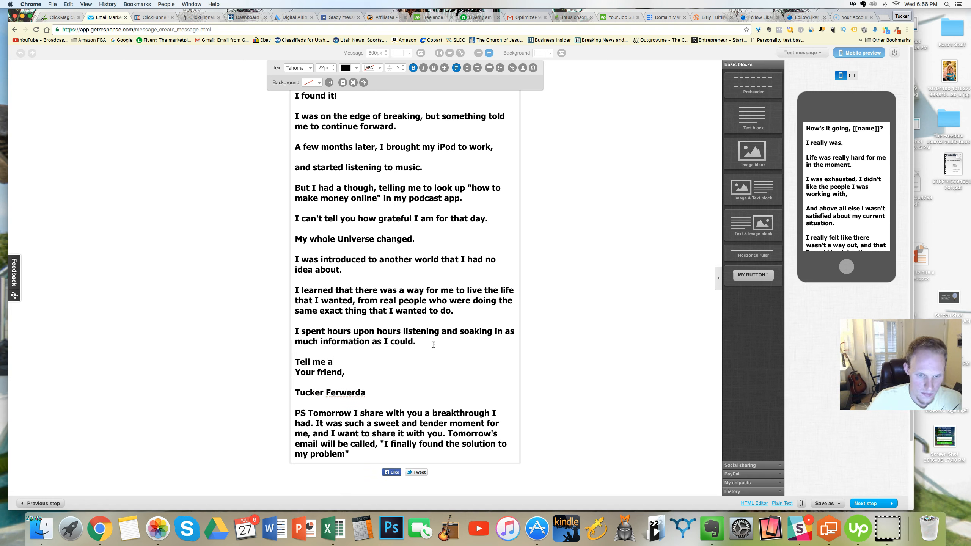
type("bout a breakthoru")
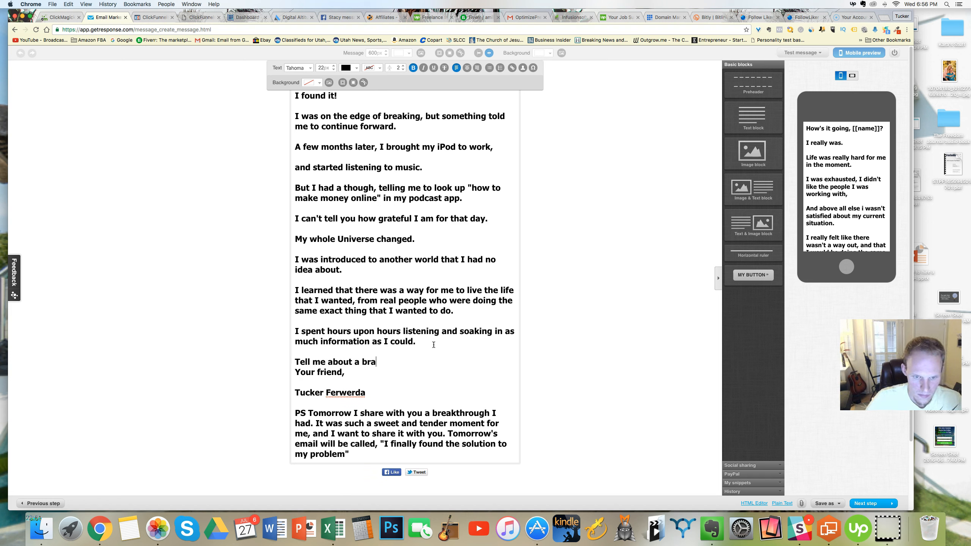
key("BackSpace")
key("BackSpace")
key("BackSpace")
type("rough yo'v")
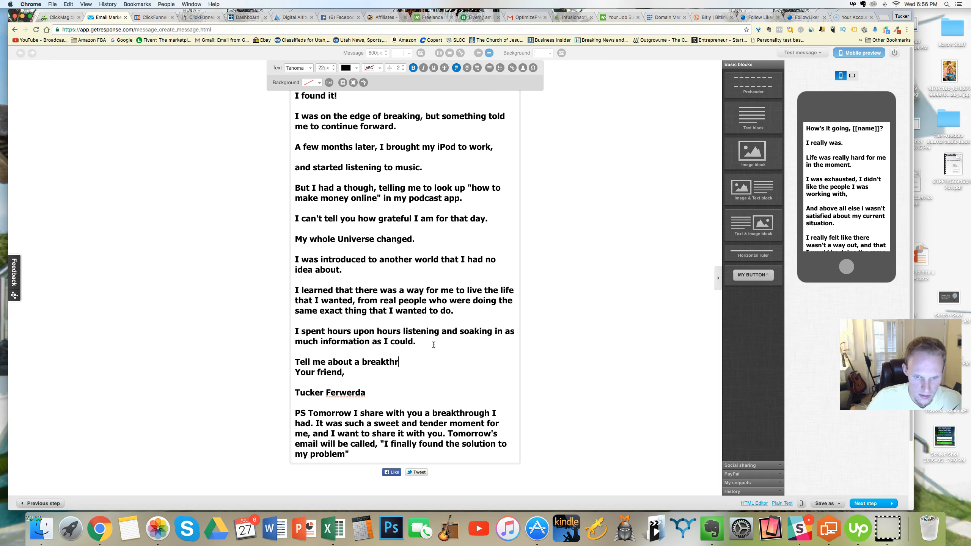
key("BackSpace")
key("BackSpace")
type("uve")
key("BackSpace")
key("BackSpace")
key("BackSpace")
type("u've had in your")
key("BackSpace")
key("BackSpace")
key("BackSpace")
key("BackSpace")
key("BackSpace")
key("BackSpace")
type("n your life ")
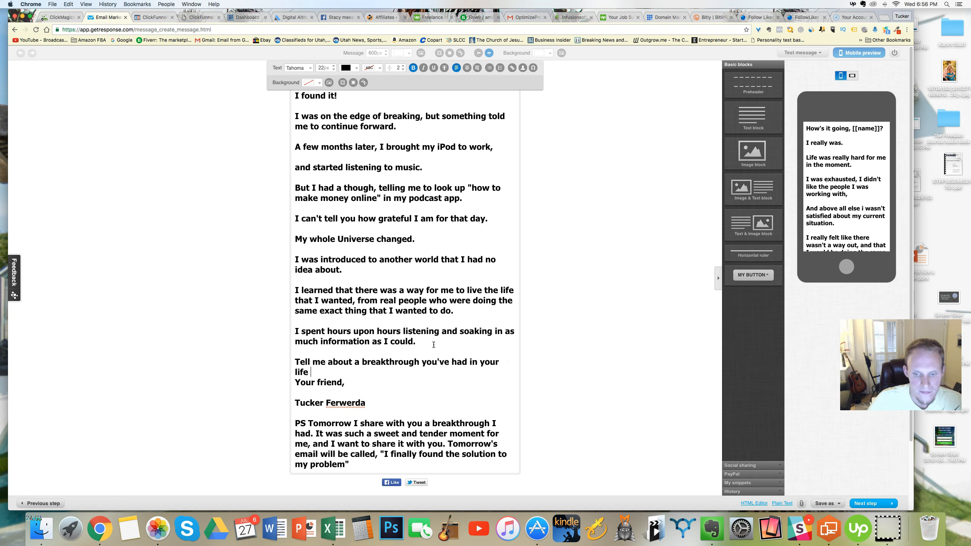
type("that gave you hope to continue")
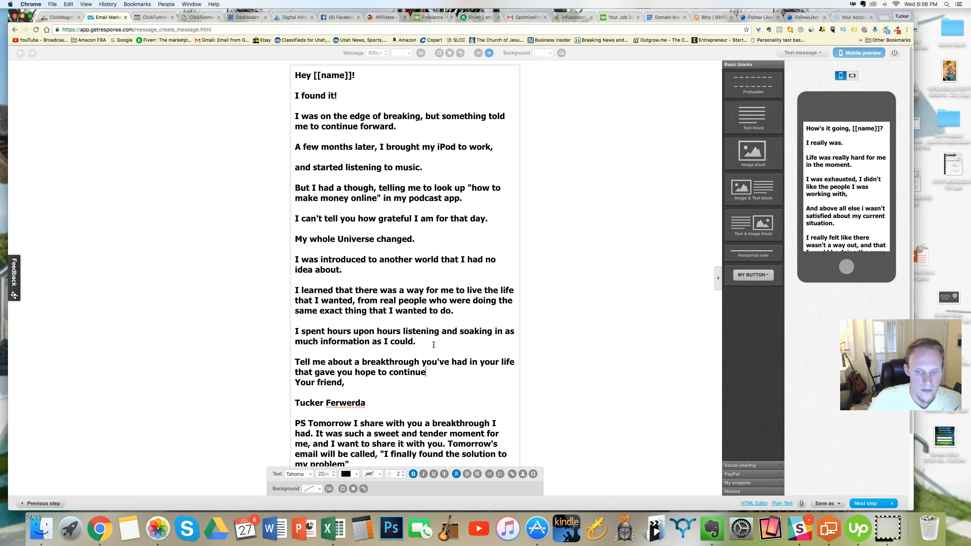
- Extend the closing request with "Hit reply below and tell me a quick story on what happened :)" and add a blank line before the sign-off
type("Do")
key("BackSpace")
key("BackSpace")
type("Hit re")
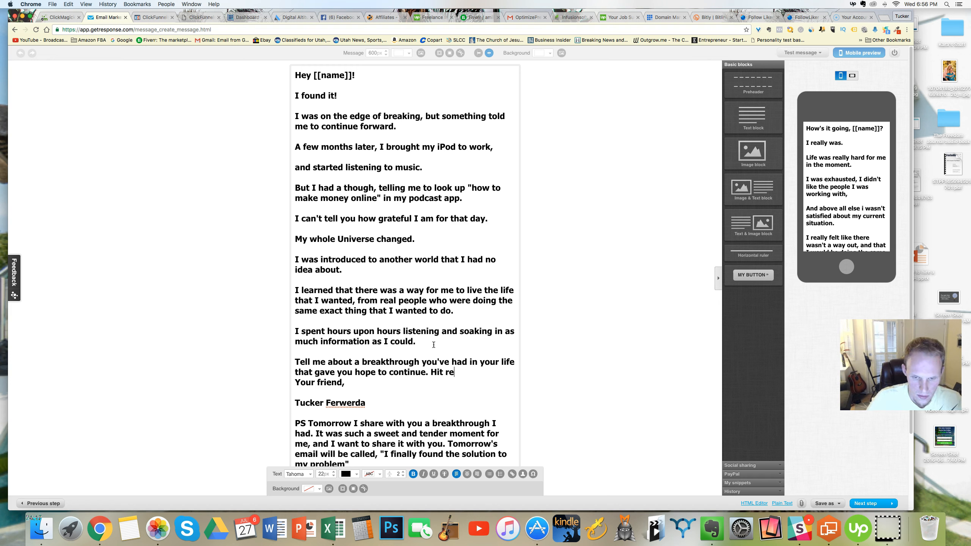
type("ply below and")
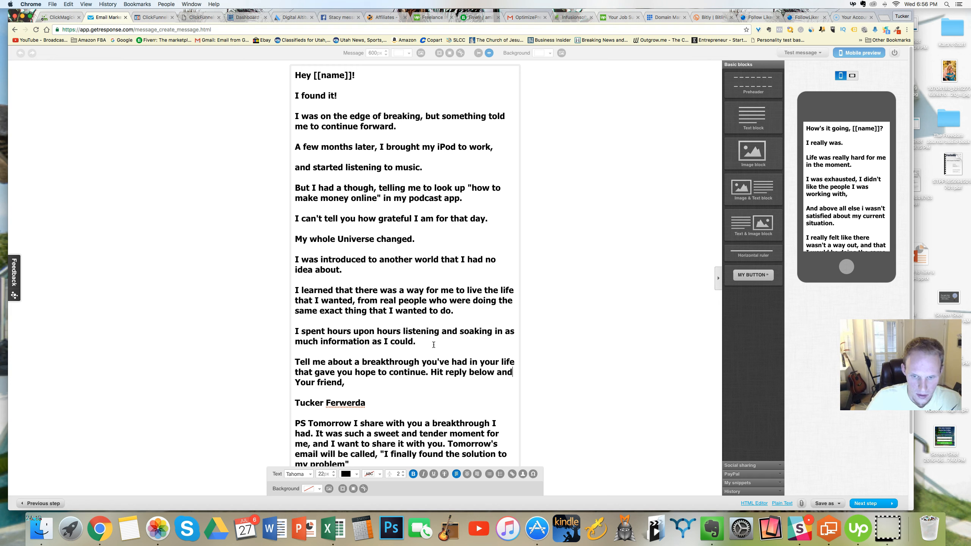
type(" tell me ")
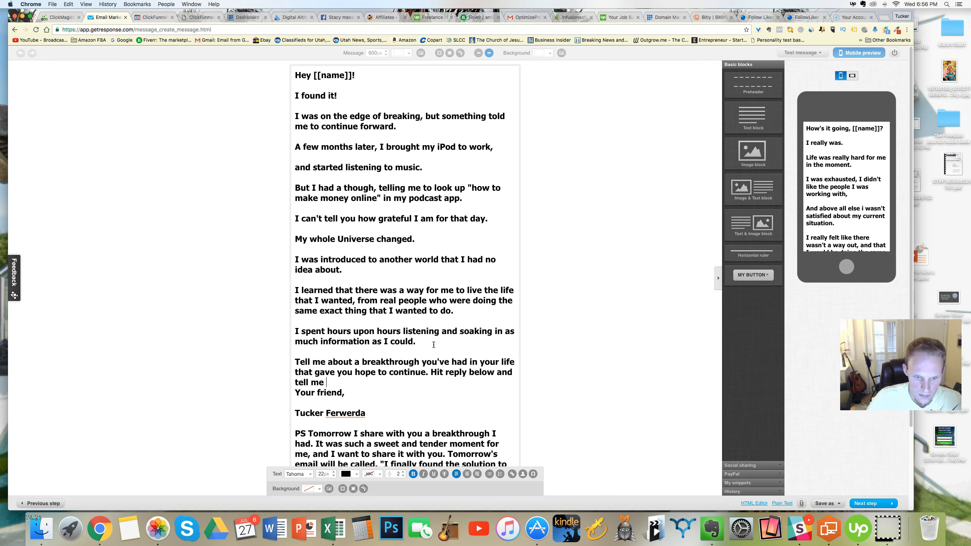
type("a quick ")
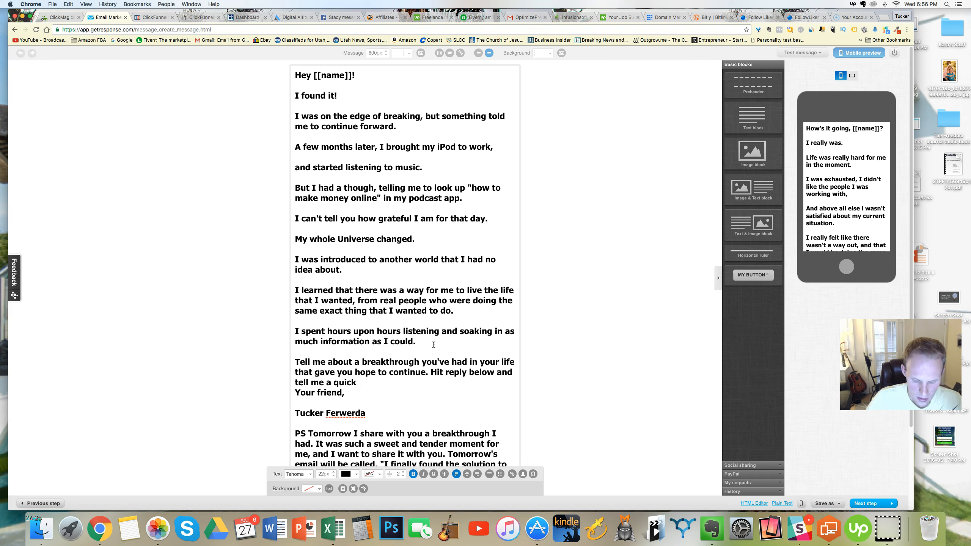
type("story on ")
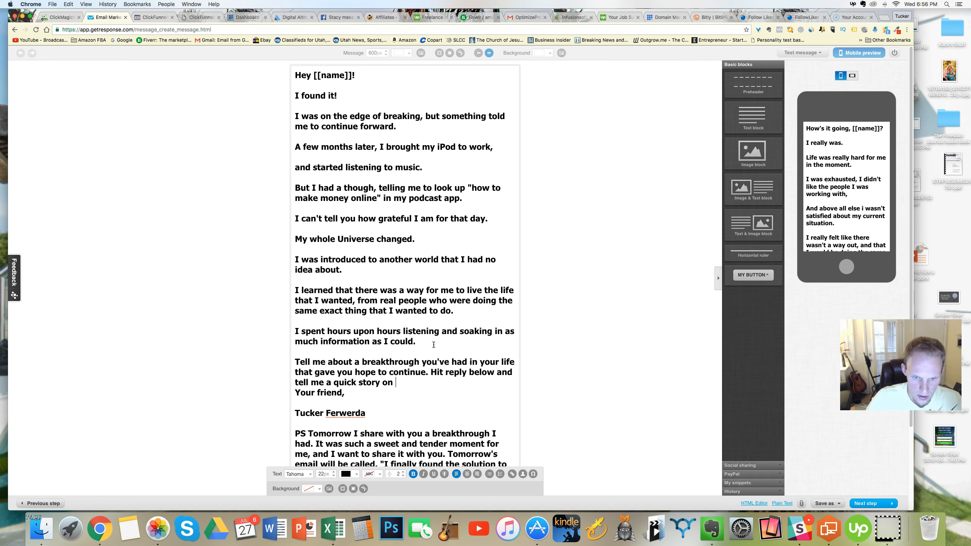
type("what hap")
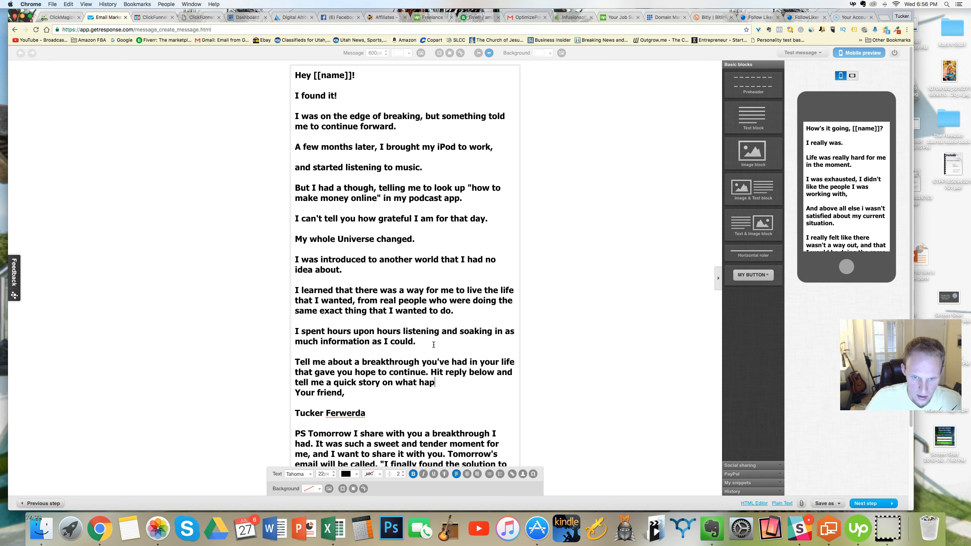
type("pened :)")
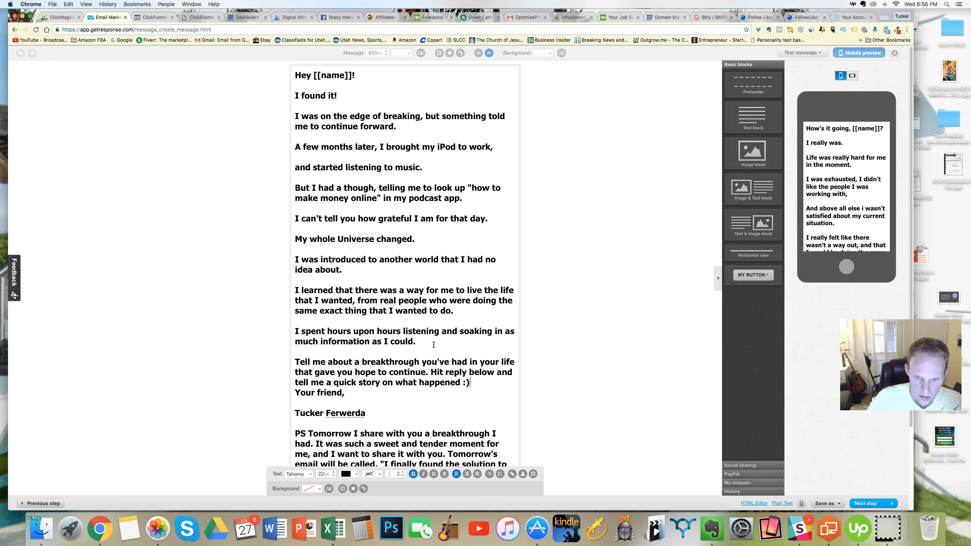
key("Return")
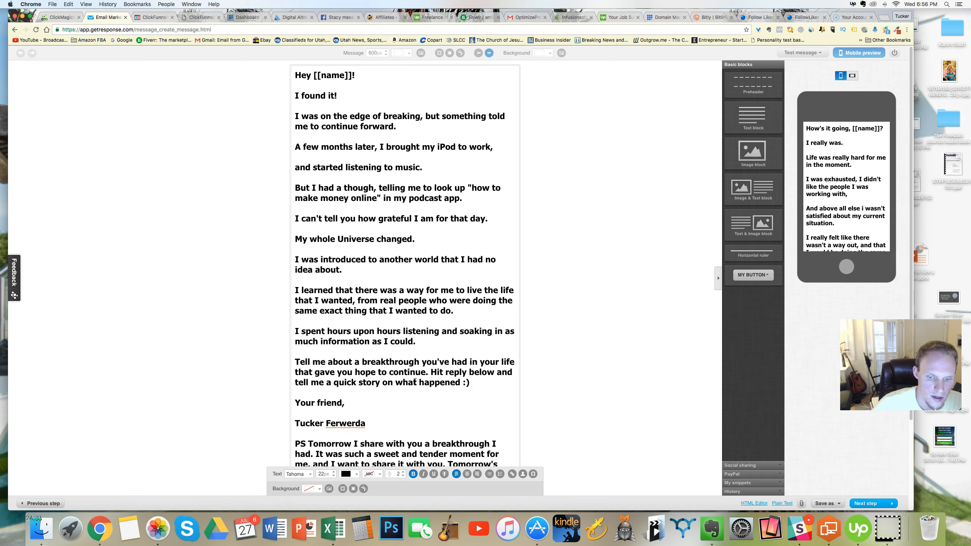
- Check the Evernote email plan and replace the PS text after "PS Tomorrow" with "I'm going to give you basically everything I know"
scroll(421, 379, "down", 3)
left_click(712, 529)
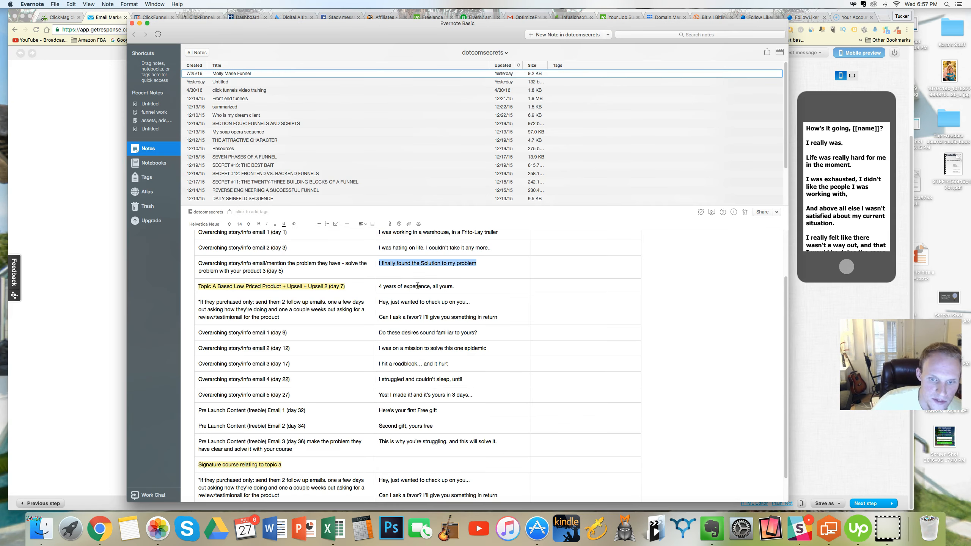
key("super+Tab")
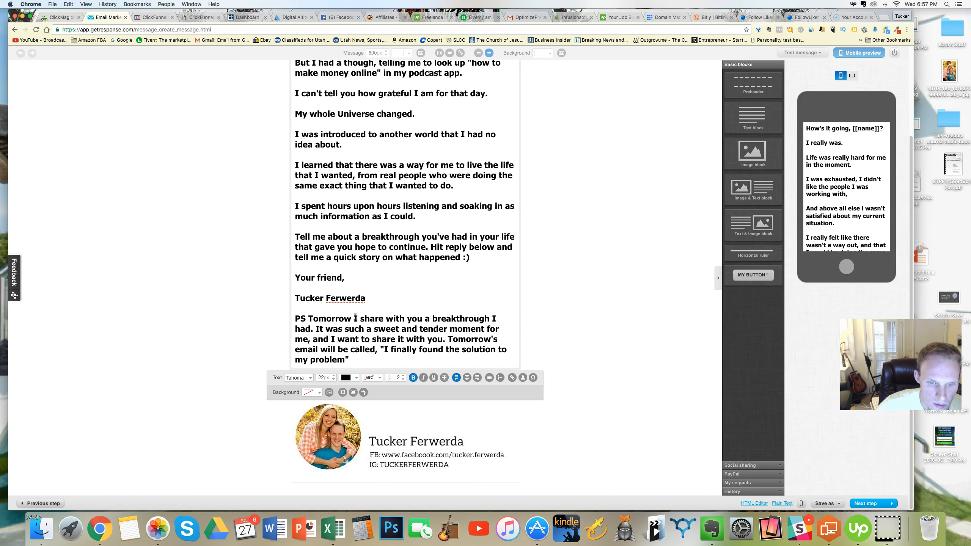
left_click_drag(354, 318, 357, 358)
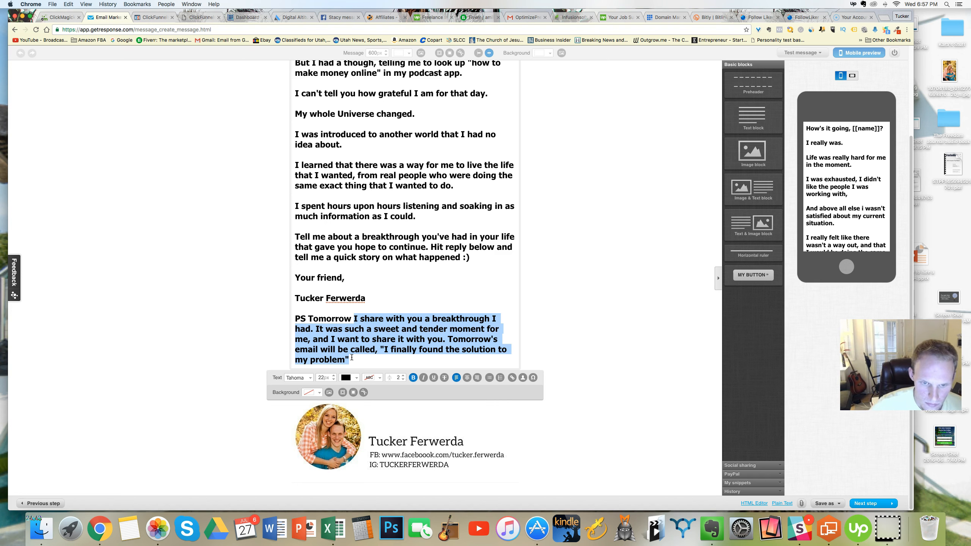
key("BackSpace")
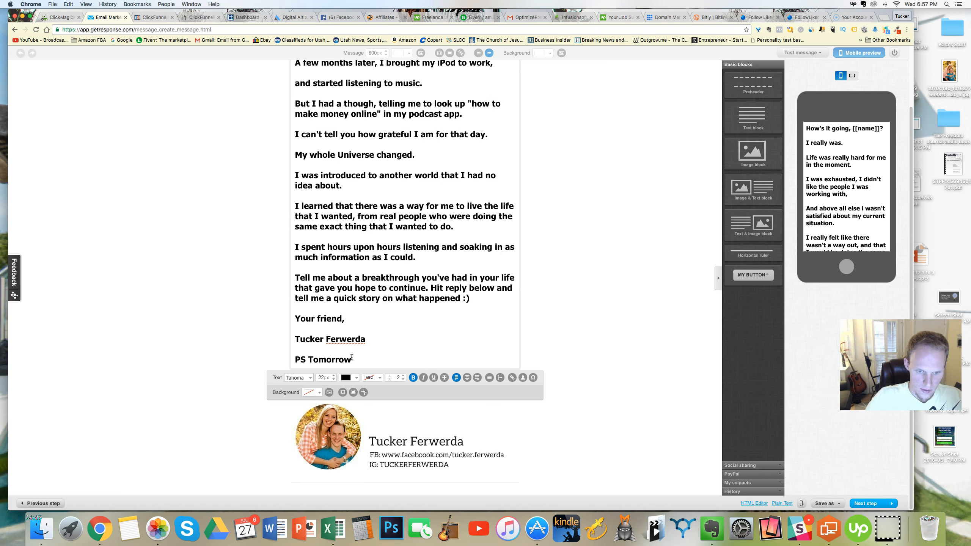
type("I'm going to give you")
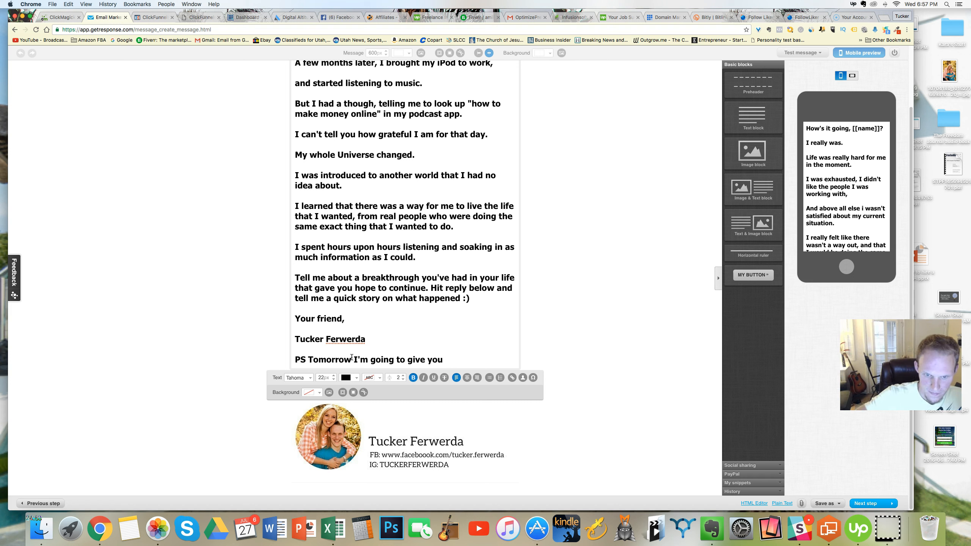
type("basically everything I know")
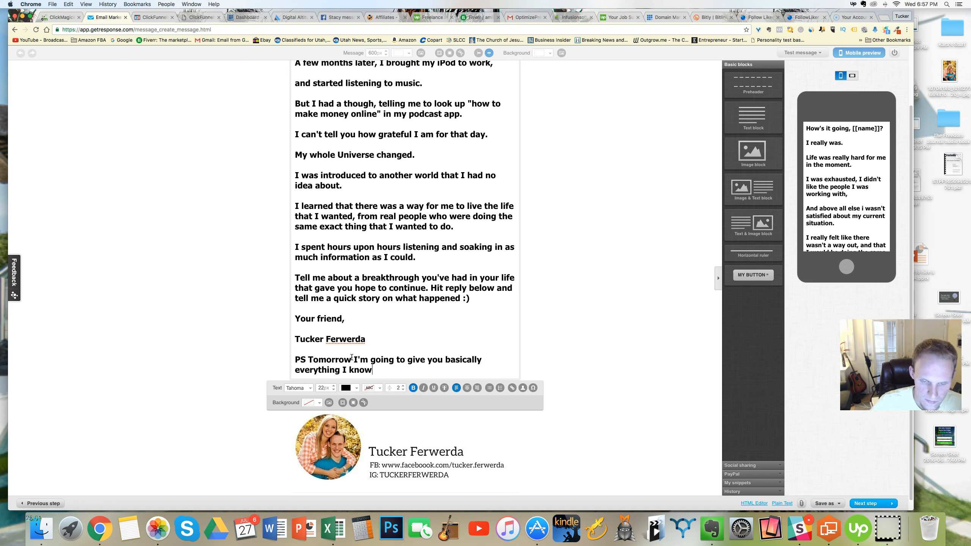
- Complete the PS with ", keep an eye out for an email called, "4 years of experience, all yours"", checking the title in the Evernote plan
type(", keep an eye out for an email call")
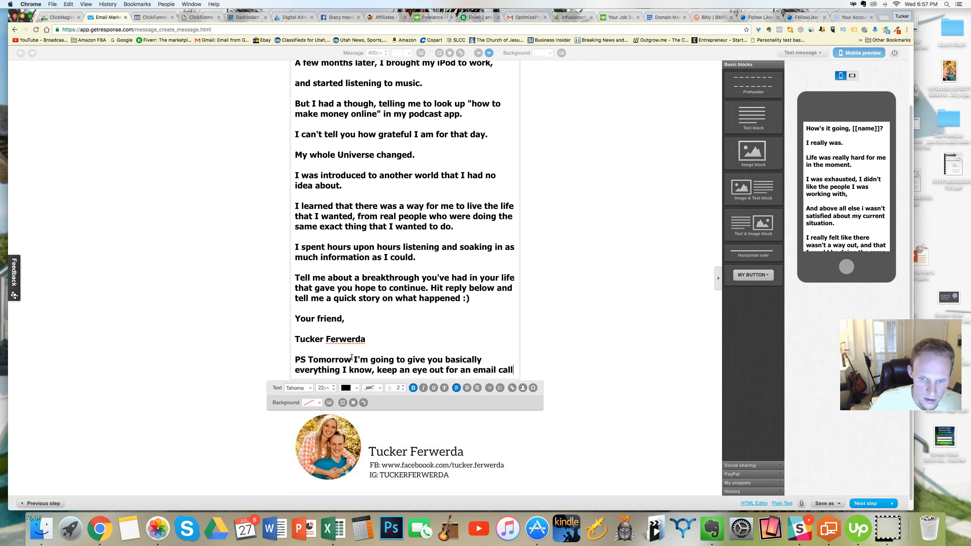
type("ed, \"")
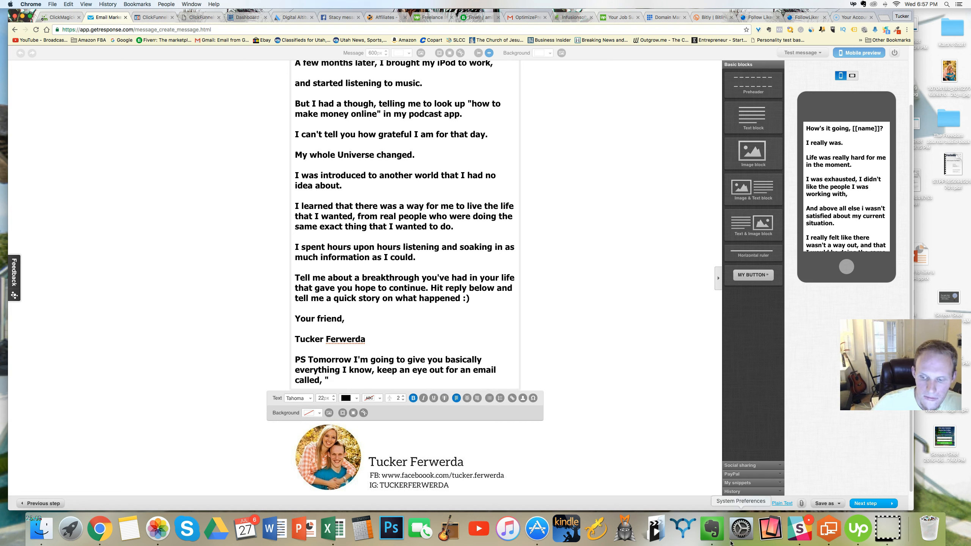
type("4 year")
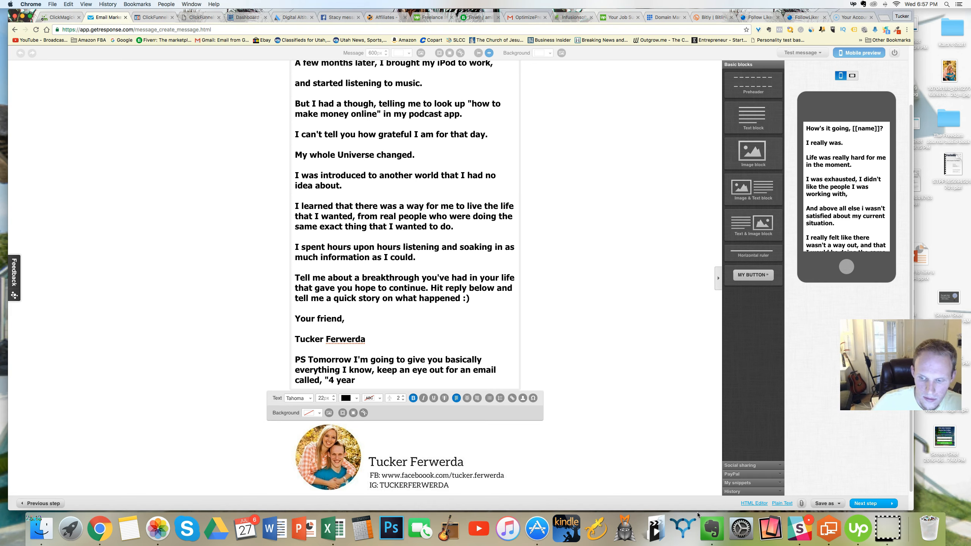
left_click(711, 528)
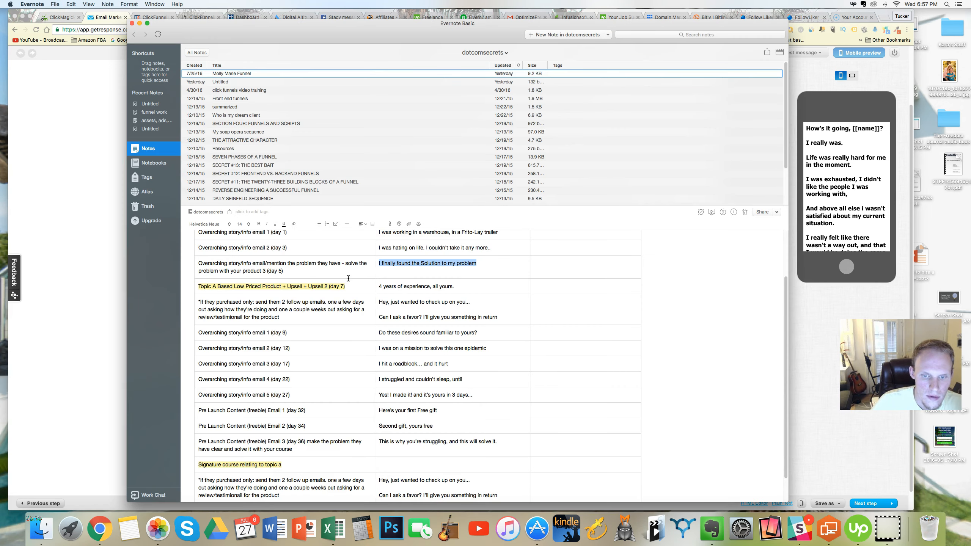
key("super+Tab")
type("s")
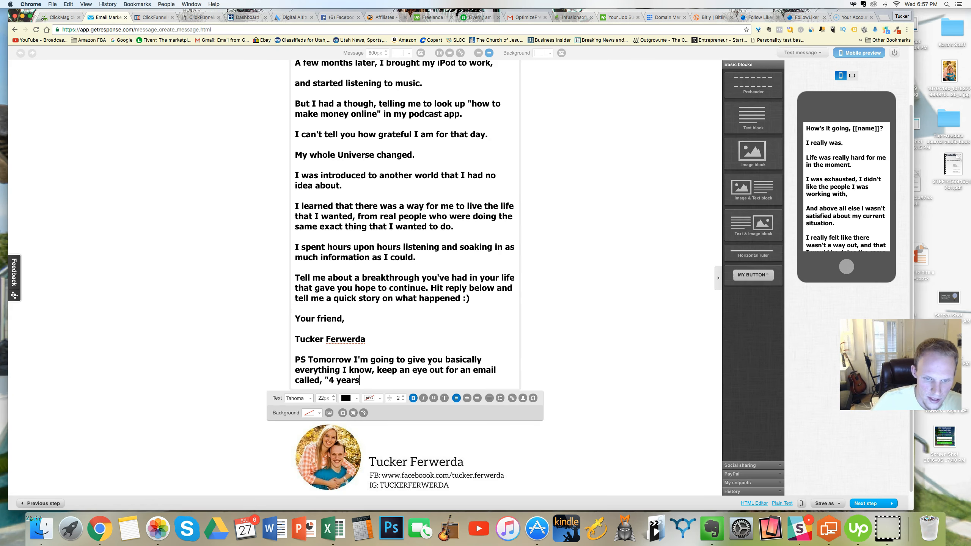
type(" of experience")
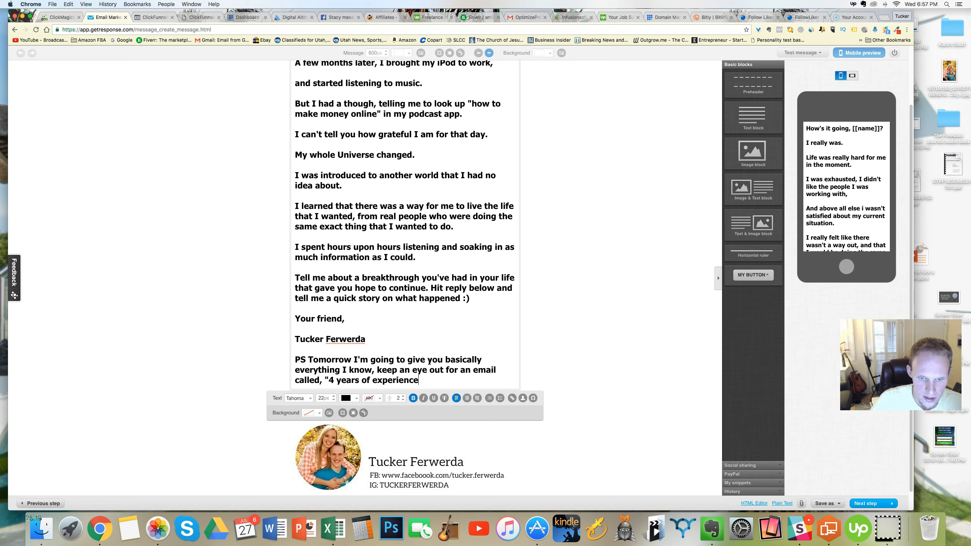
type(", all yours\"")
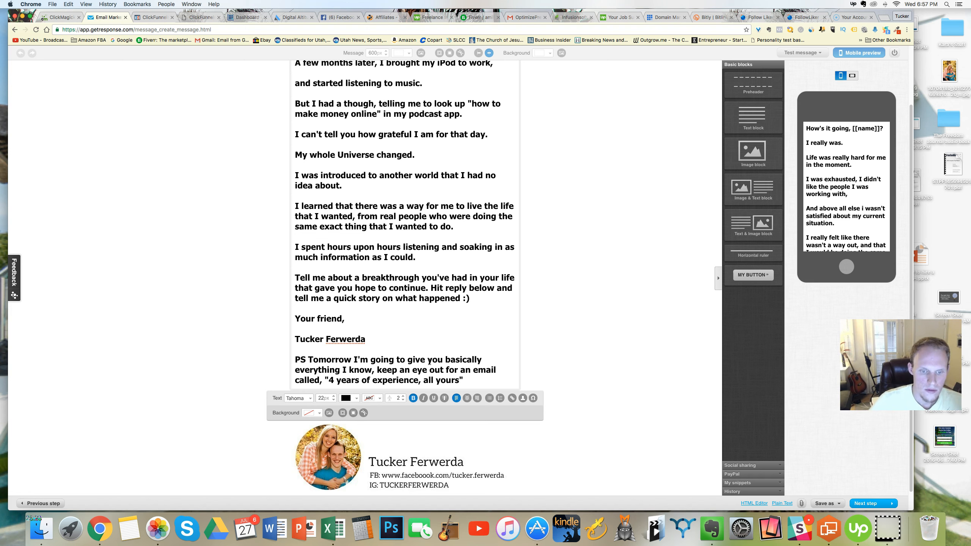
- Review the funnel email schedule in Evernote and copy "4 years of experience, all yours" from the email's PS
left_click(712, 529)
scroll(250, 260, "up", 3)
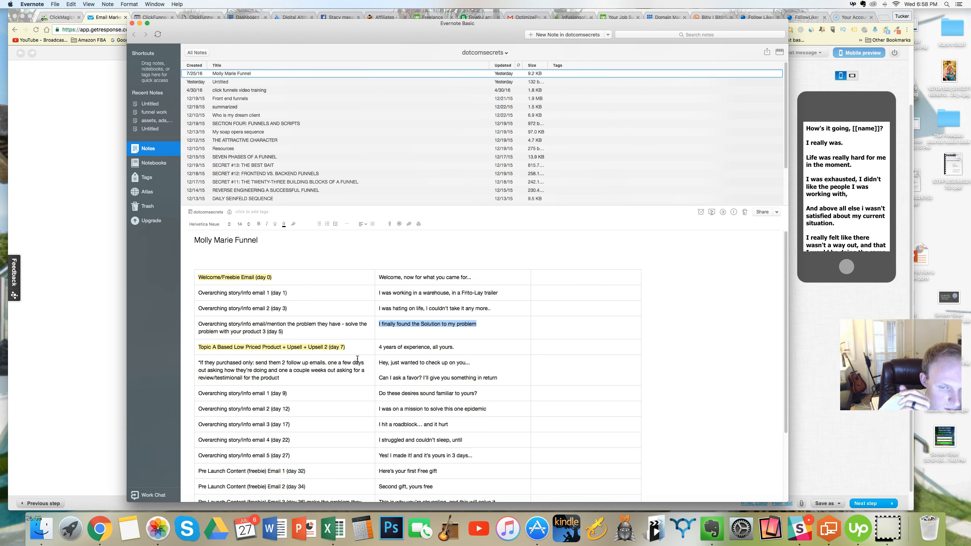
left_click(99, 308)
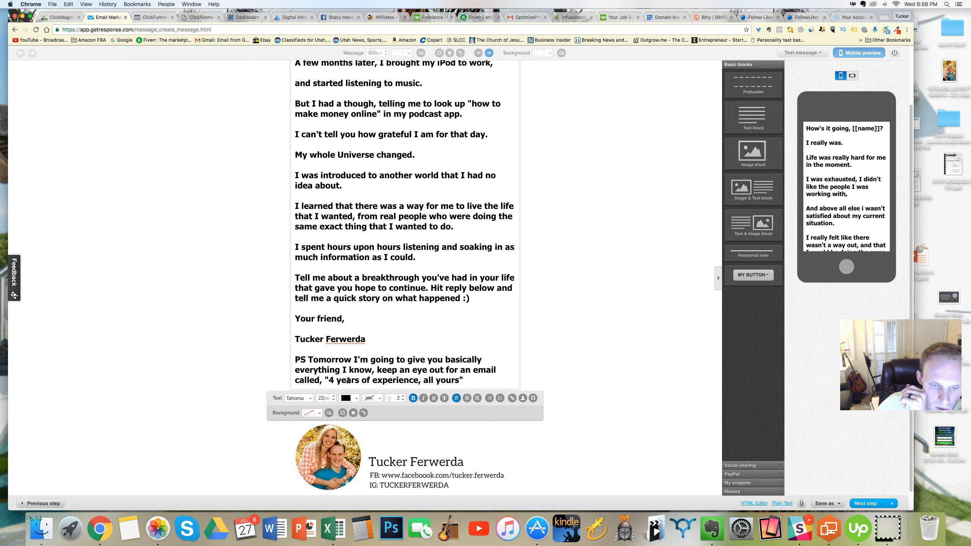
left_click_drag(329, 380, 457, 379)
key("super+c")
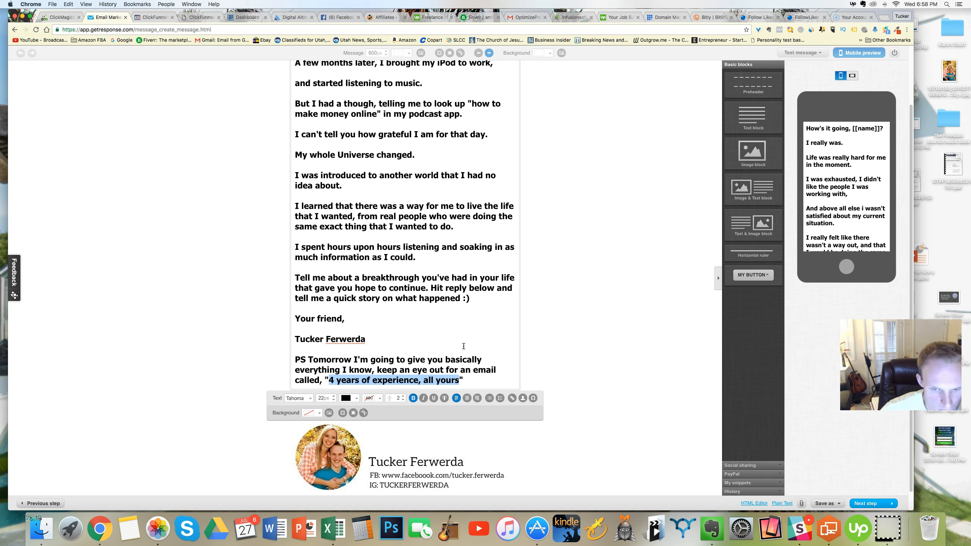
- Save the email and run a SpamScore check on it, closing the results to proceed to the autoresponder schedule
left_click(570, 367)
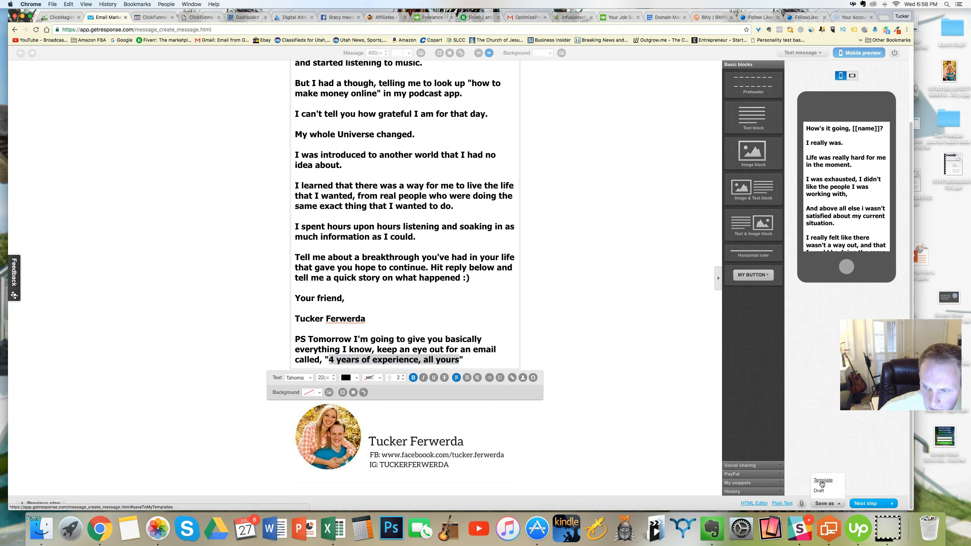
left_click(803, 55)
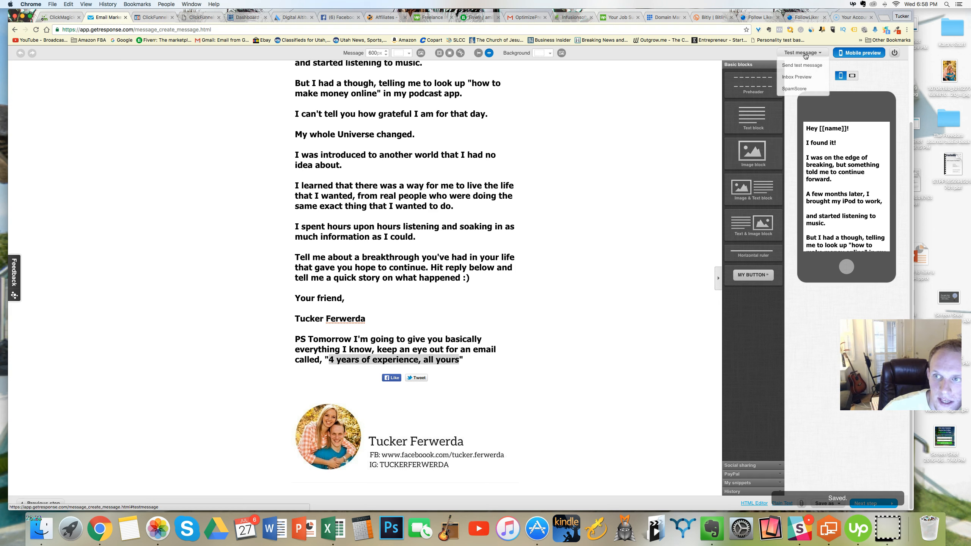
left_click(802, 65)
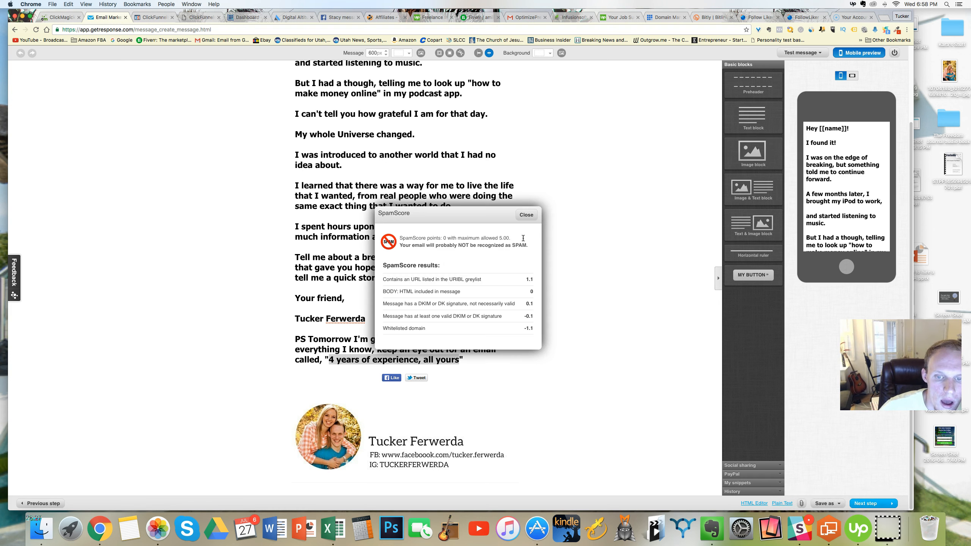
left_click(534, 217)
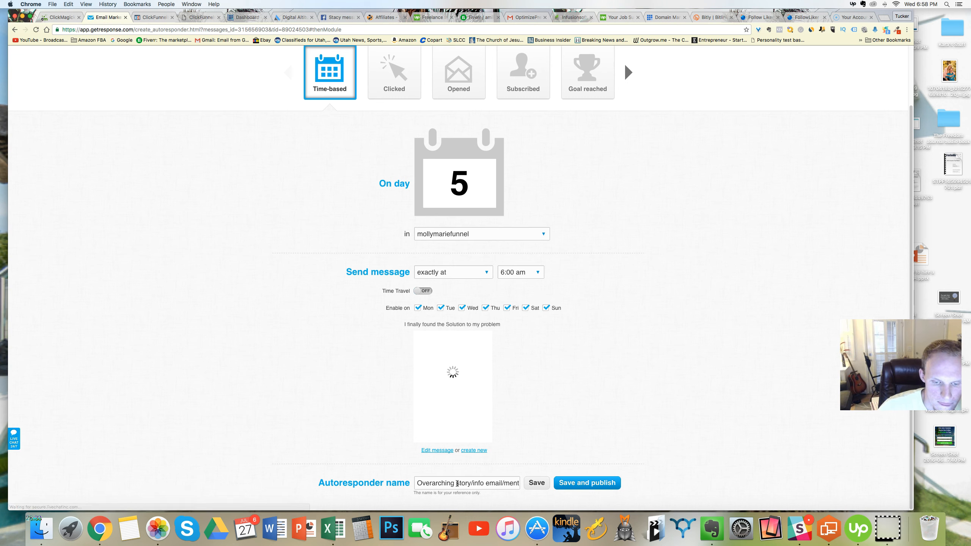
- Rename the day 5 autoresponder "4 years of experience, all yours" using the copied text, and save and publish it
triple_click(454, 485)
key("super+v")
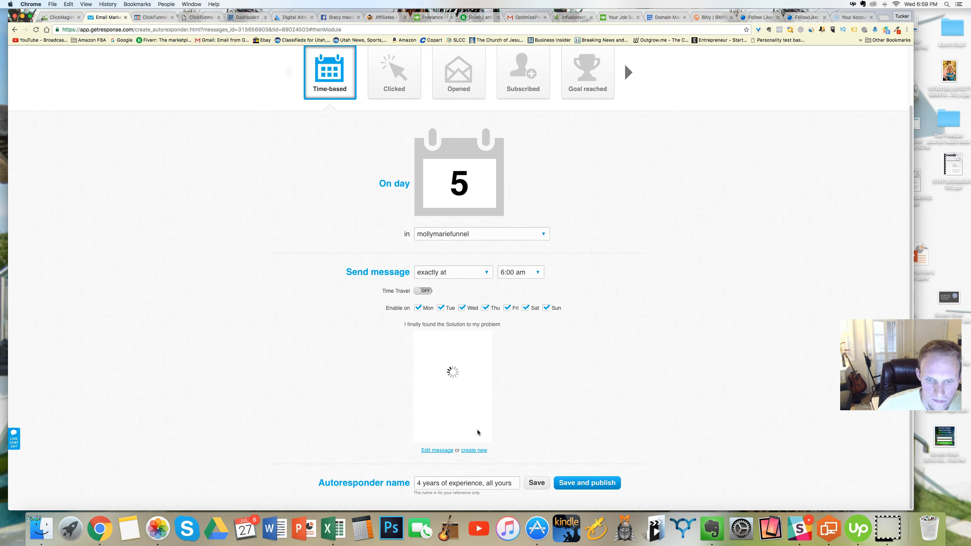
left_click(584, 484)
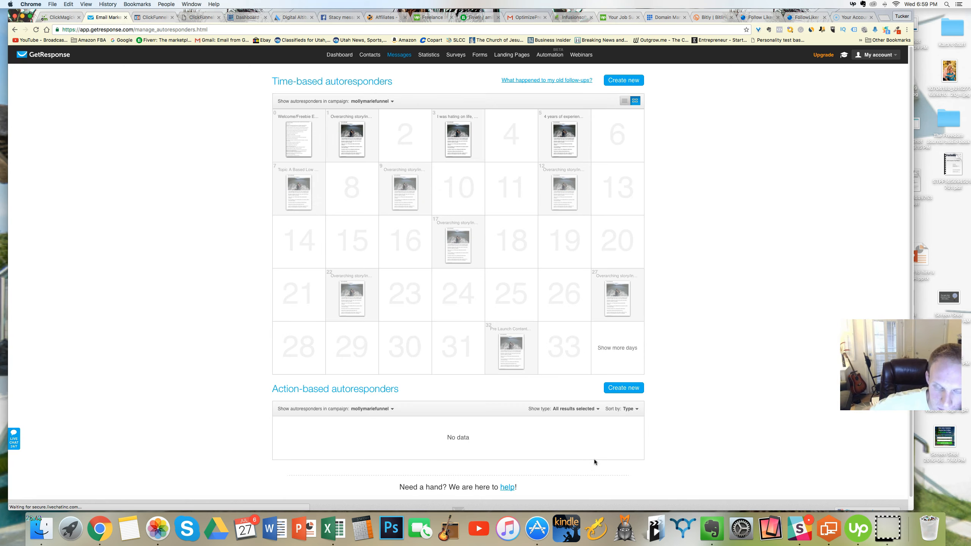
- Open the day 1 autoresponder from the calendar and bring up its message "I was working in a warehouse, in a Frito-Lay trailer" for editing
mouse_move(566, 137)
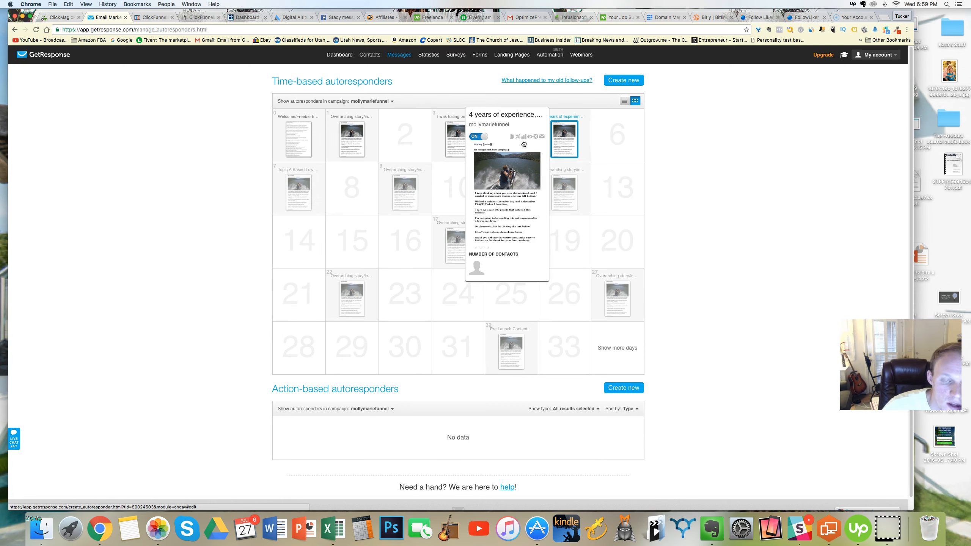
mouse_move(308, 193)
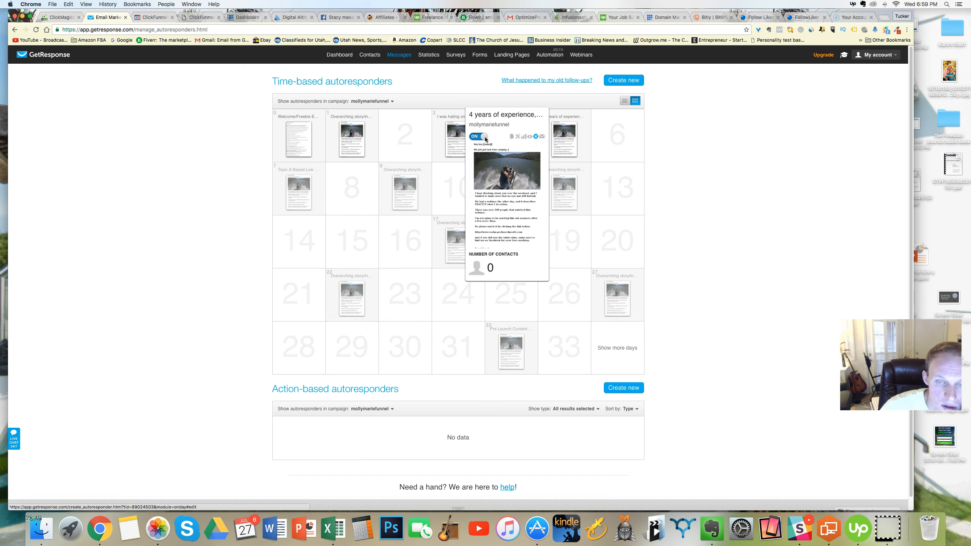
mouse_move(352, 132)
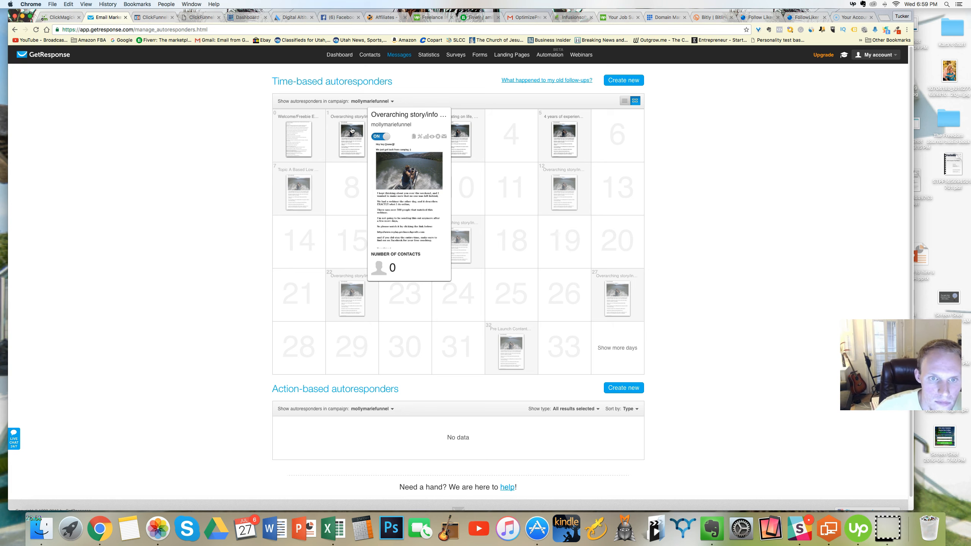
left_click(478, 162)
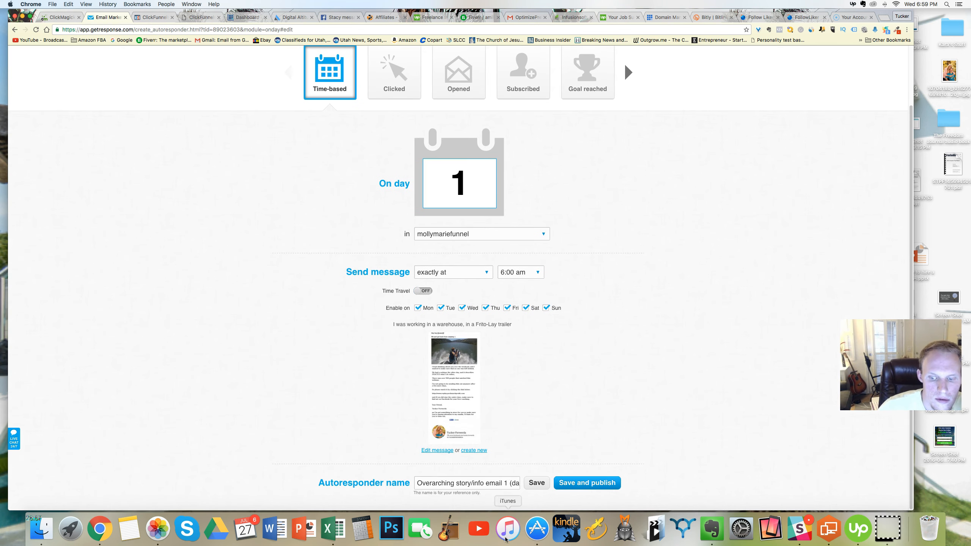
left_click(437, 450)
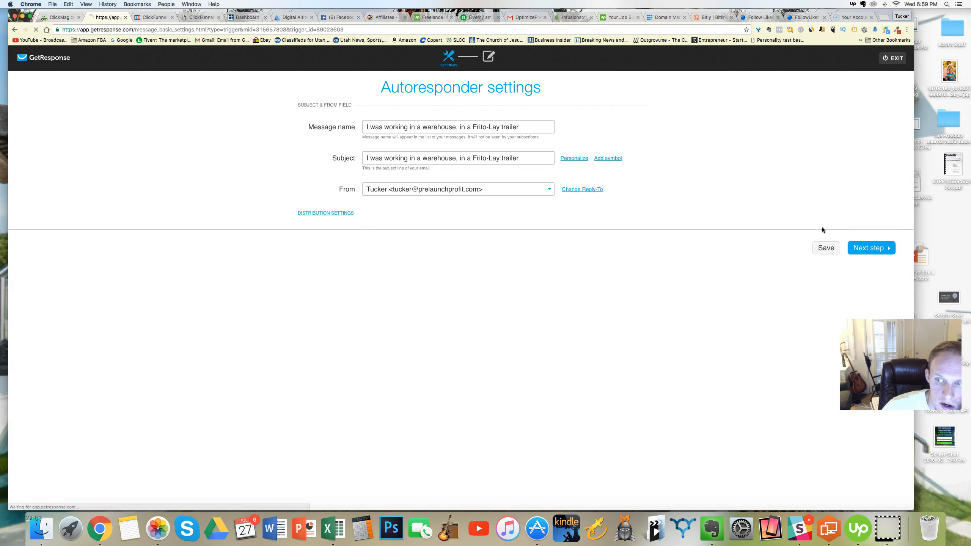
- Change the ending of the day 1 email's PS from "tomorrow" to "in 2 days" and save the message
left_click(870, 248)
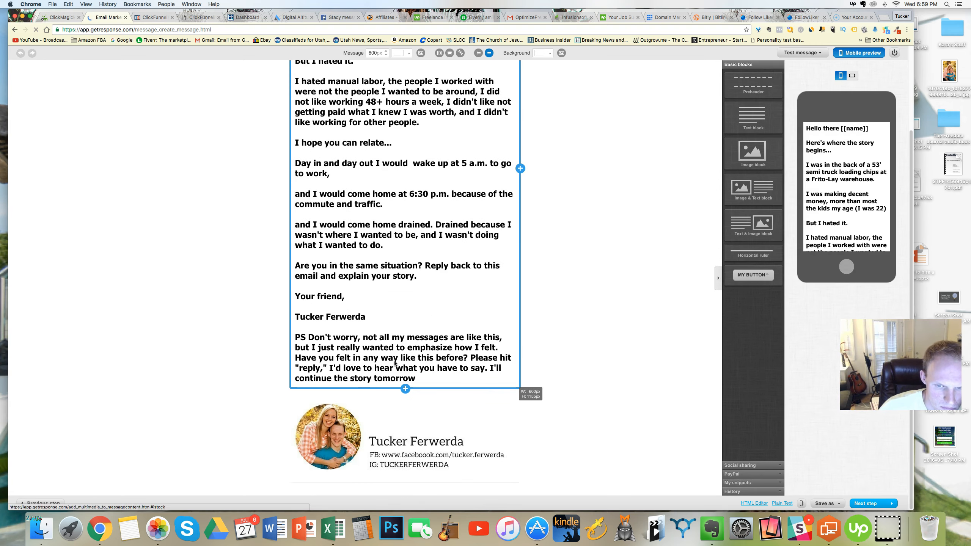
left_click(428, 378)
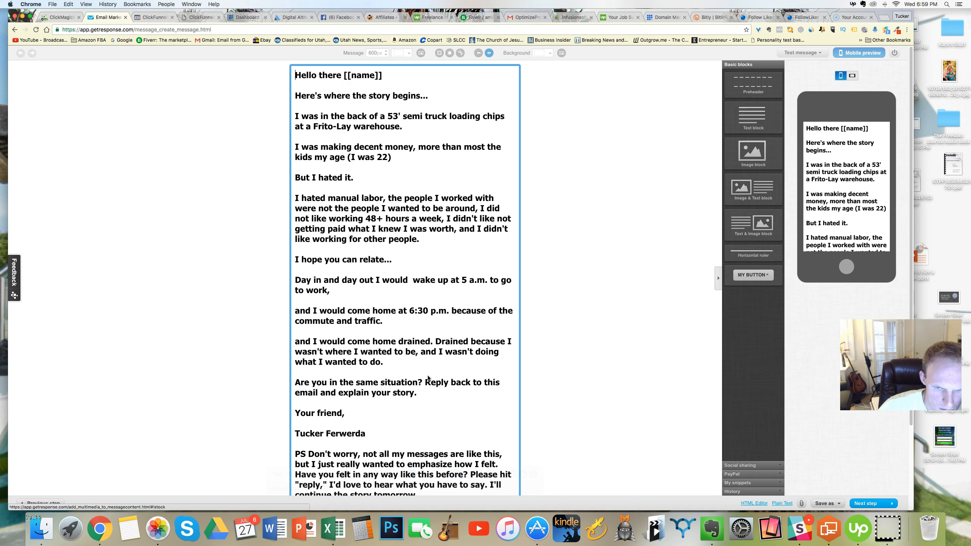
left_click_drag(424, 377, 381, 379)
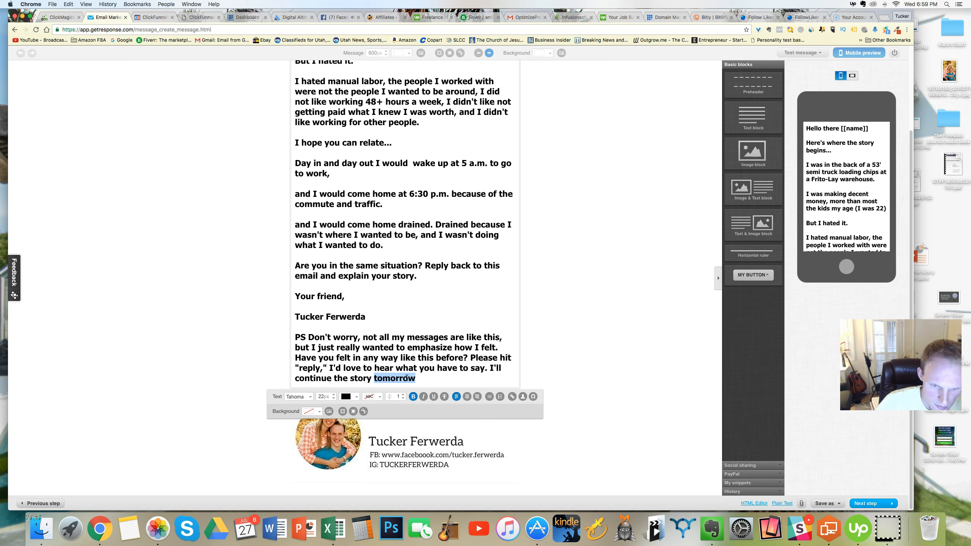
type("in ")
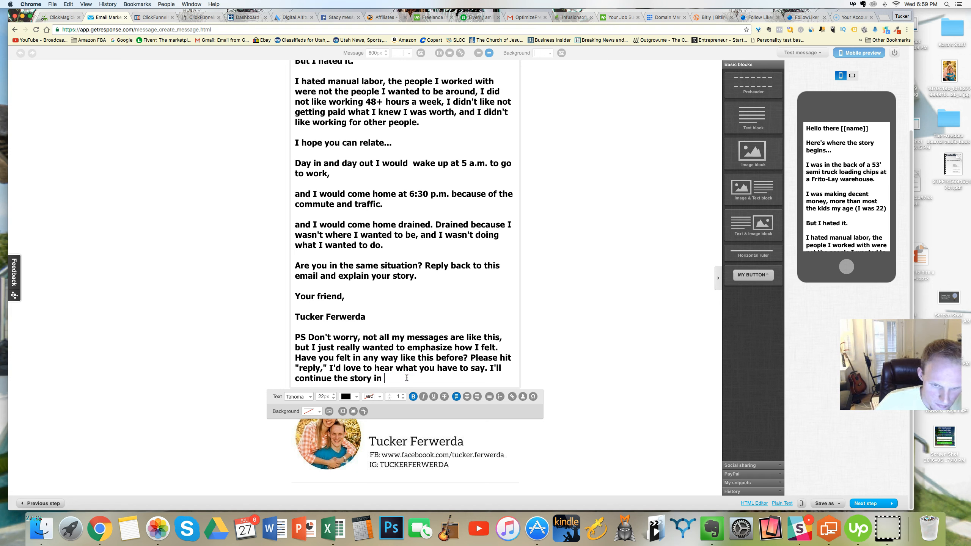
type("2 days")
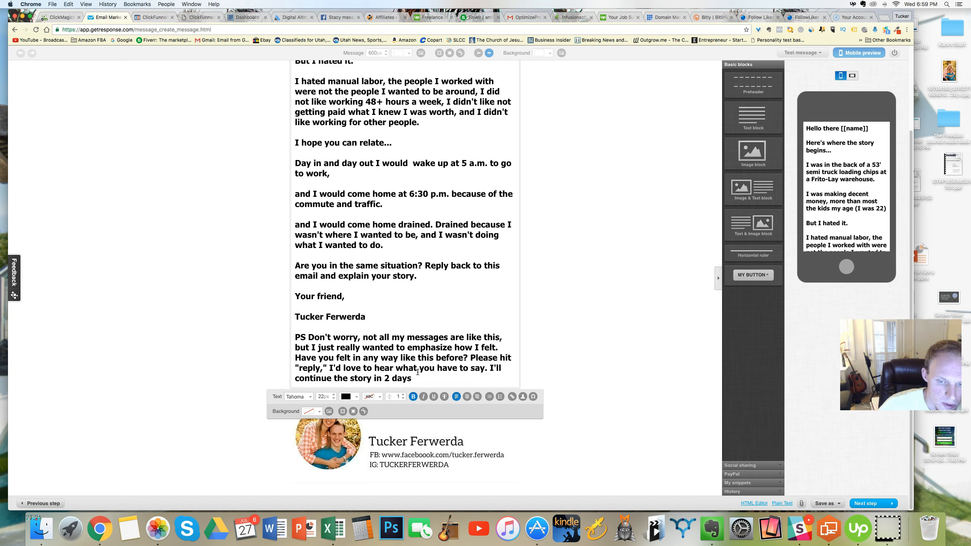
left_click(873, 503)
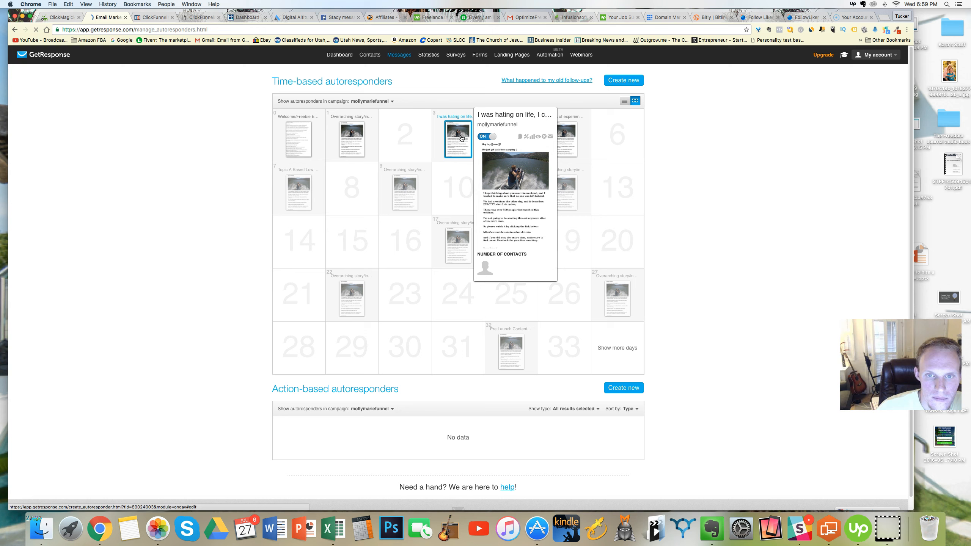
- Open the day 3 autoresponder and bring up its message "I was hating on life, I couldn't take it any more.." for editing
left_click(462, 141)
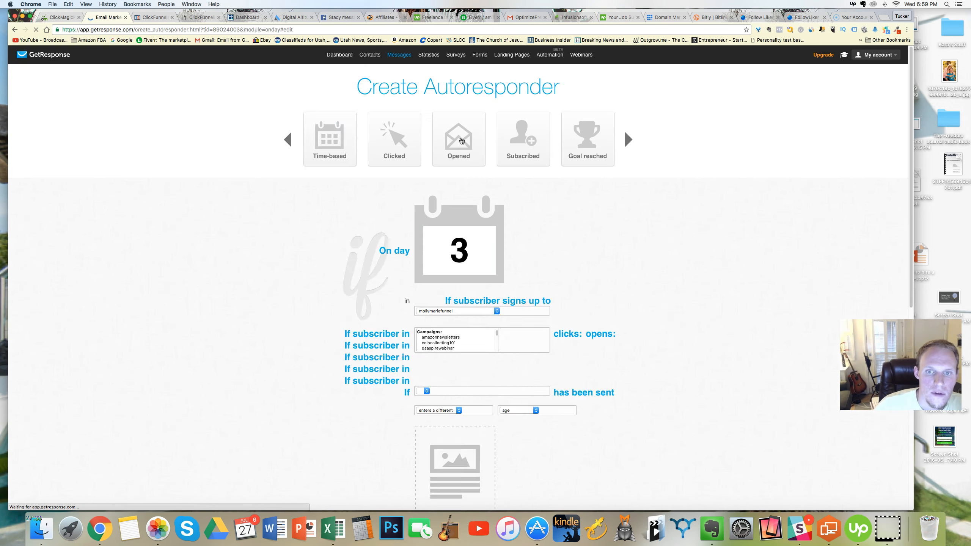
scroll(466, 441, "down", 3)
left_click(449, 451)
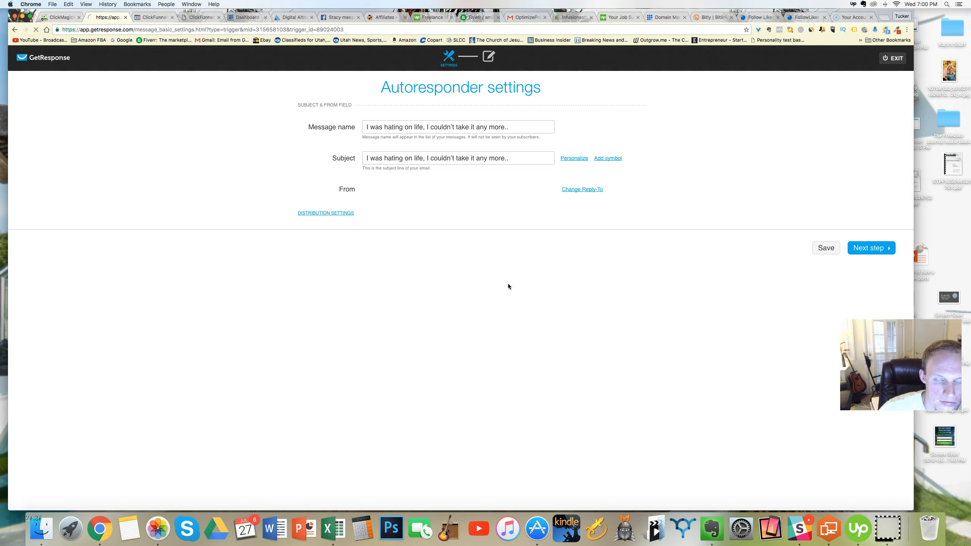
left_click(857, 248)
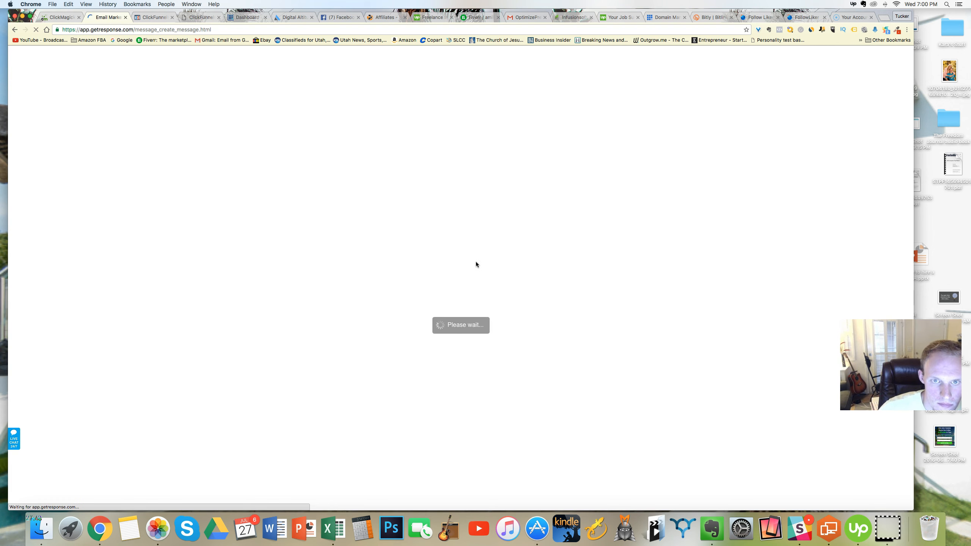
scroll(475, 263, "down", 4)
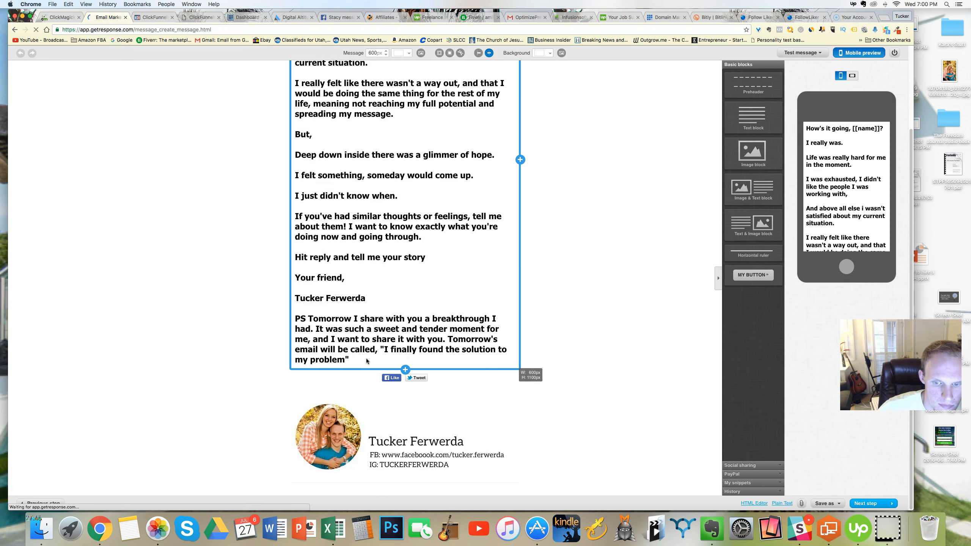
- Reword the start of the day 3 email's PS to "In a few days I will share" and save the message
left_click(354, 320)
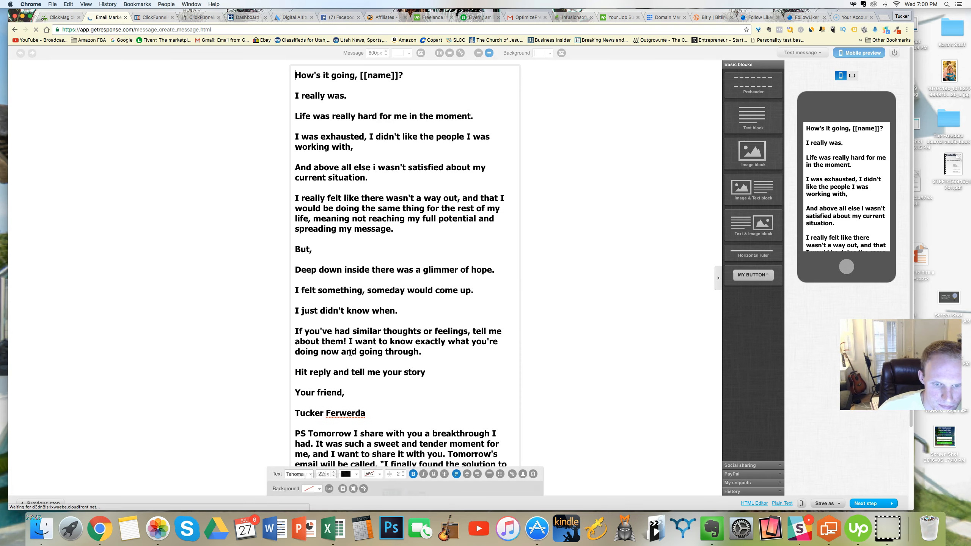
left_click_drag(338, 318, 310, 317)
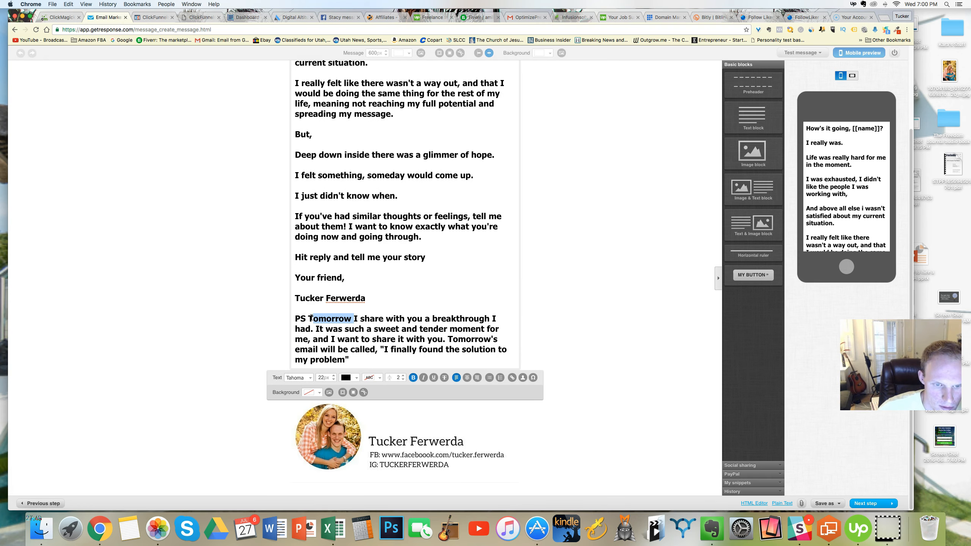
type("in a")
key("BackSpace")
key("BackSpace")
key("BackSpace")
key("BackSpace")
key("BackSpace")
type("In ")
type("a few daya")
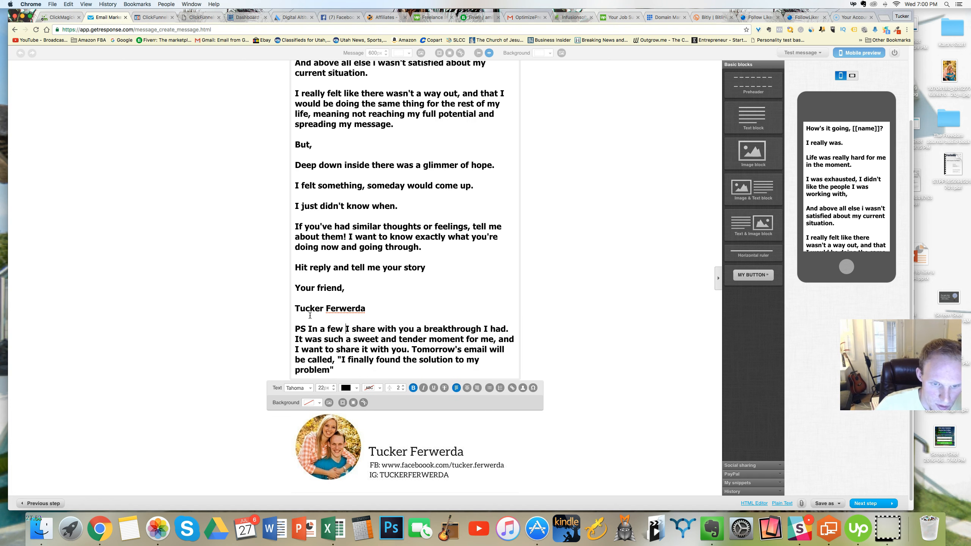
key("BackSpace")
type("s I ")
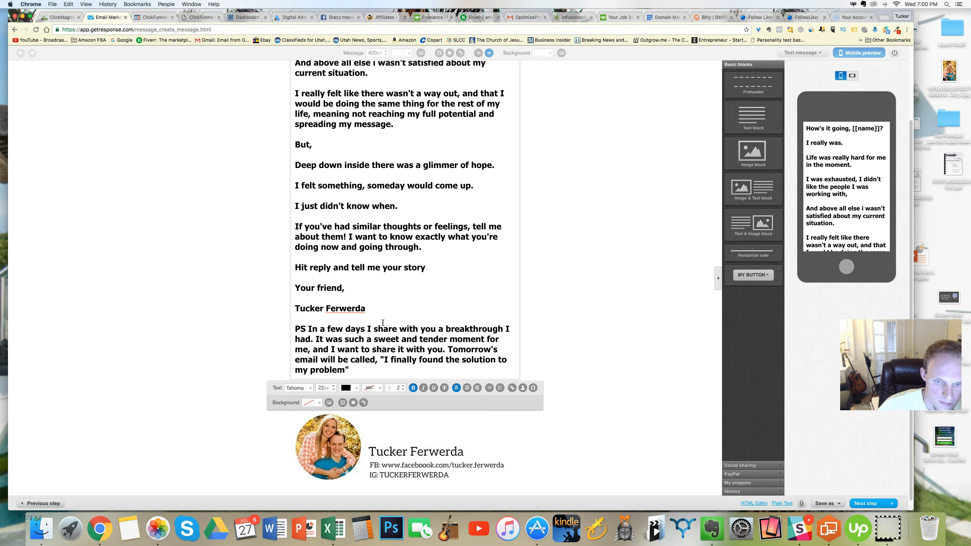
type("will")
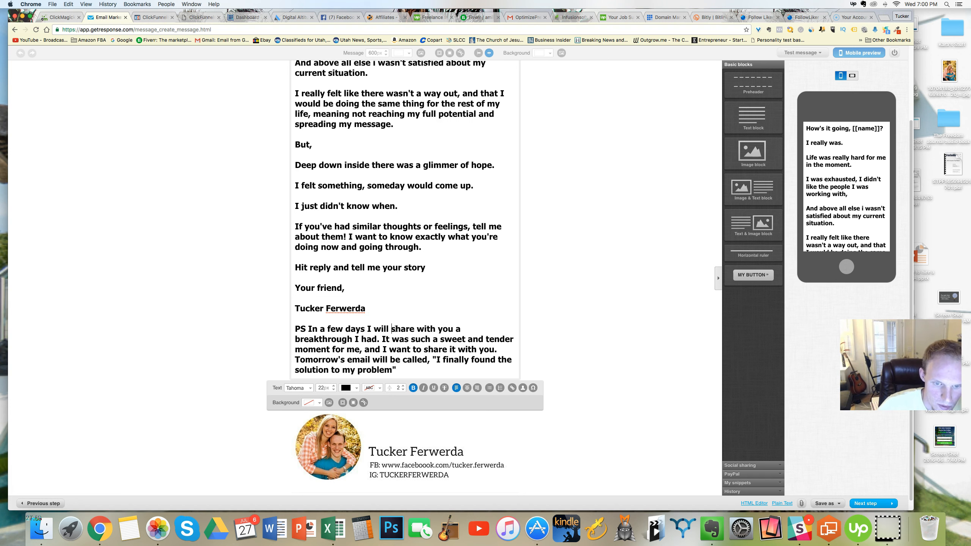
left_click(632, 367)
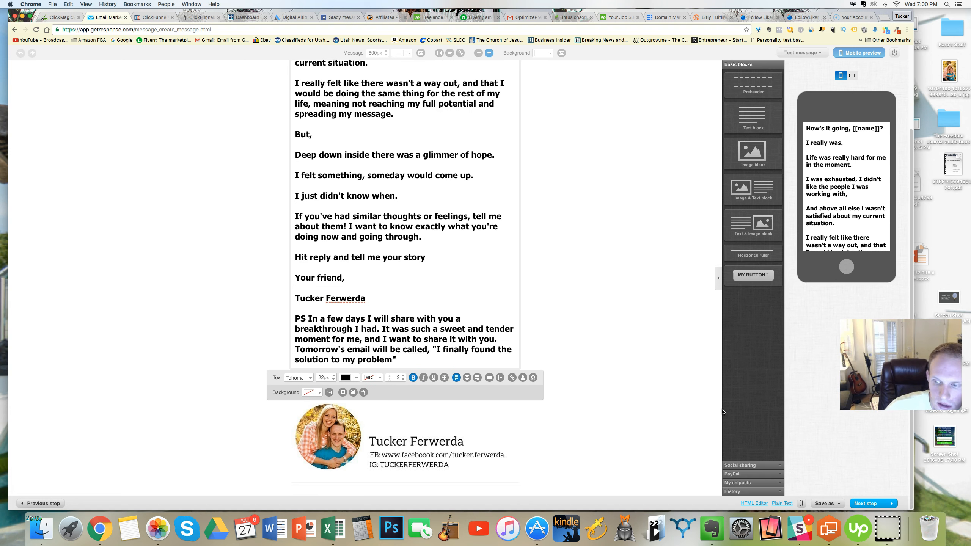
left_click(870, 503)
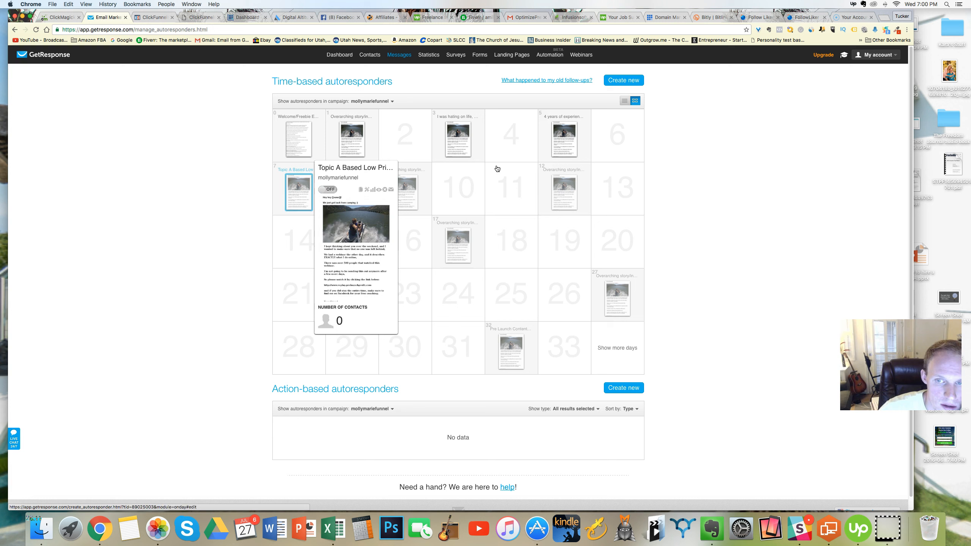
- Open the day 5 autoresponder and bring up its message "I finally found the Solution to my problem" for editing
mouse_move(553, 140)
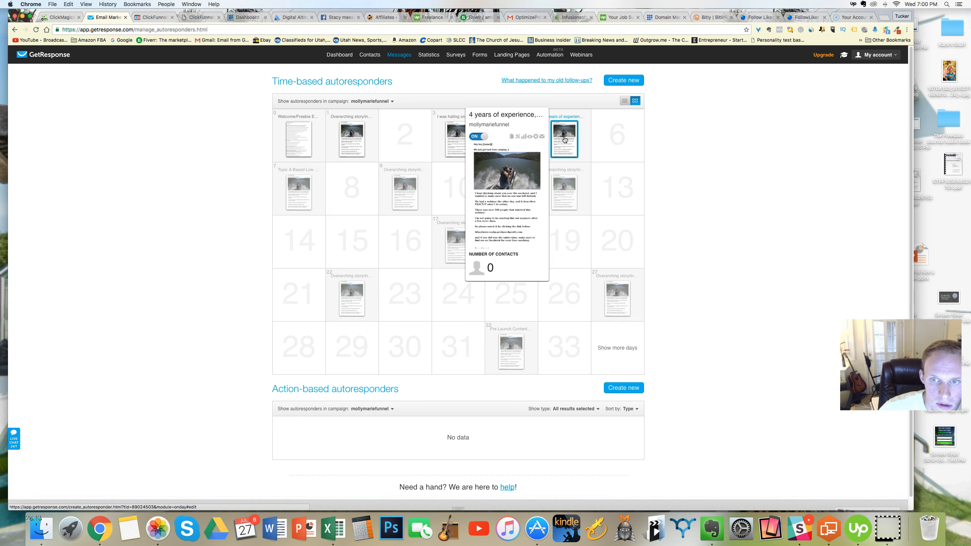
left_click(565, 140)
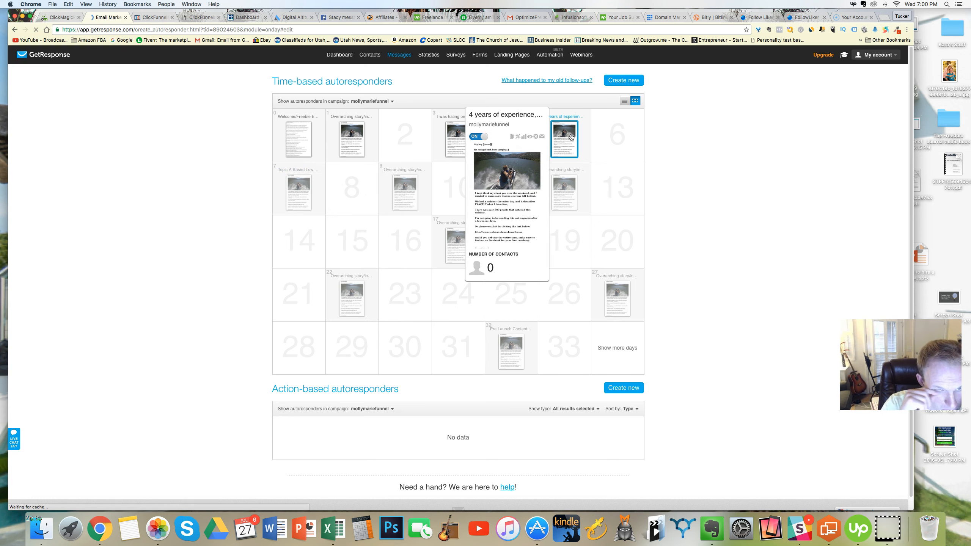
scroll(572, 249, "down", 3)
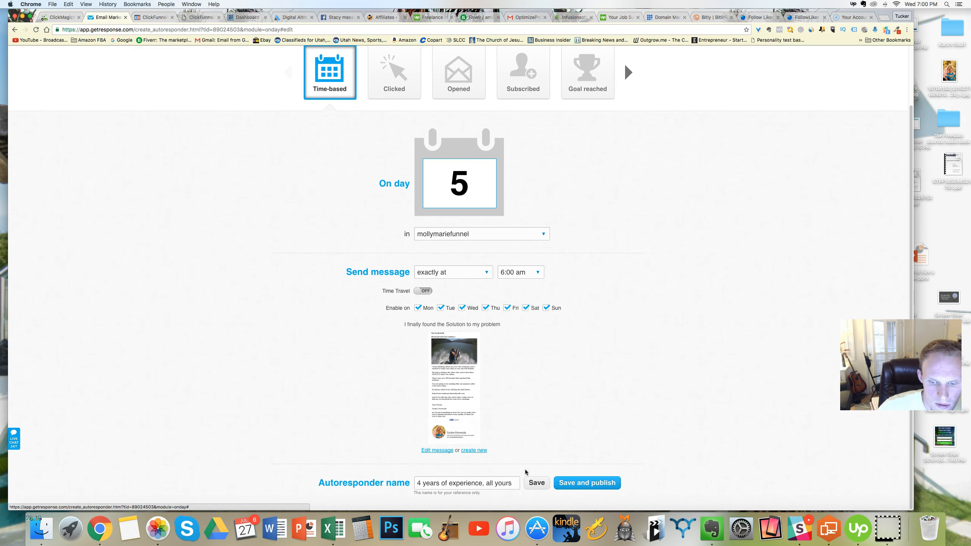
left_click(469, 438)
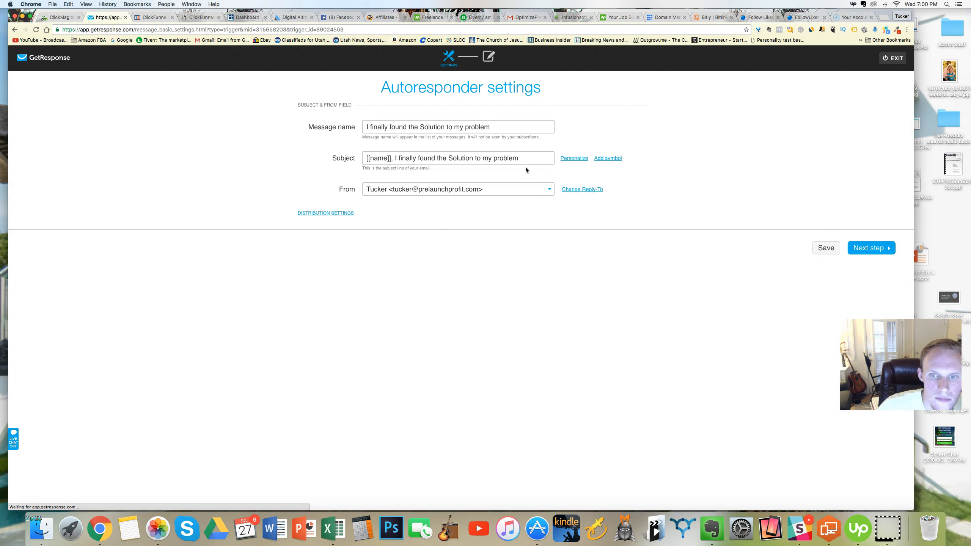
left_click(849, 247)
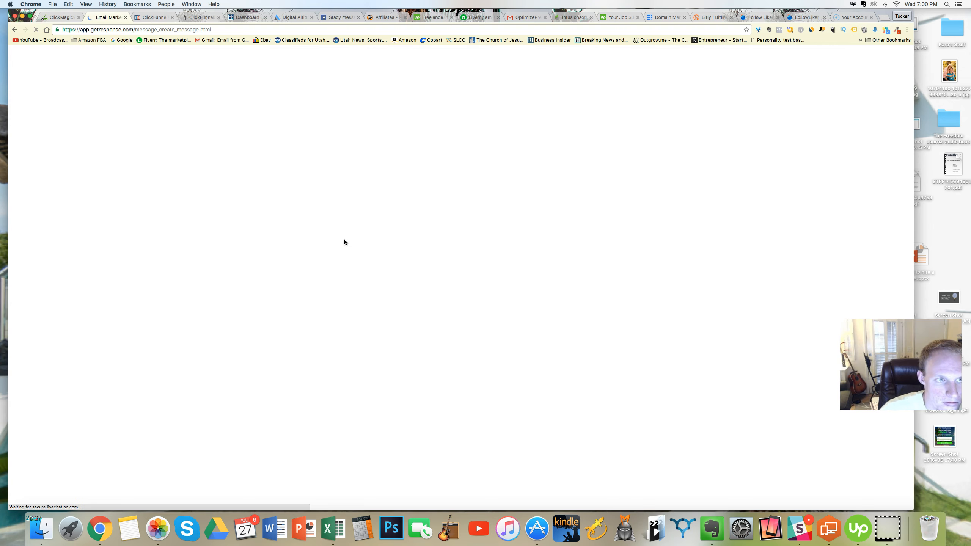
scroll(342, 347, "down", 5)
- Remove "Tomorrow" from the day 5 email's PS, add "Look for it in 2 more days" at its end, and save and publish
left_click(350, 340)
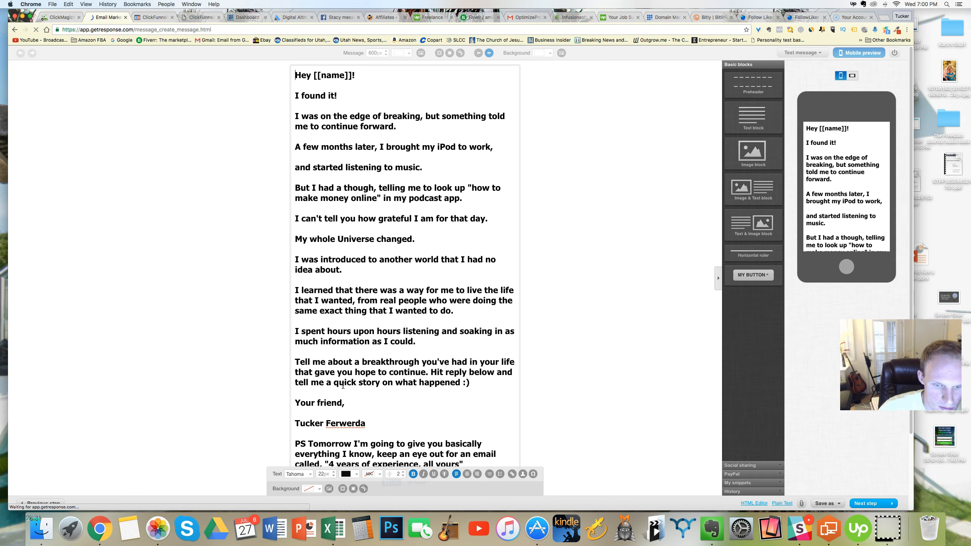
scroll(361, 381, "down", 3)
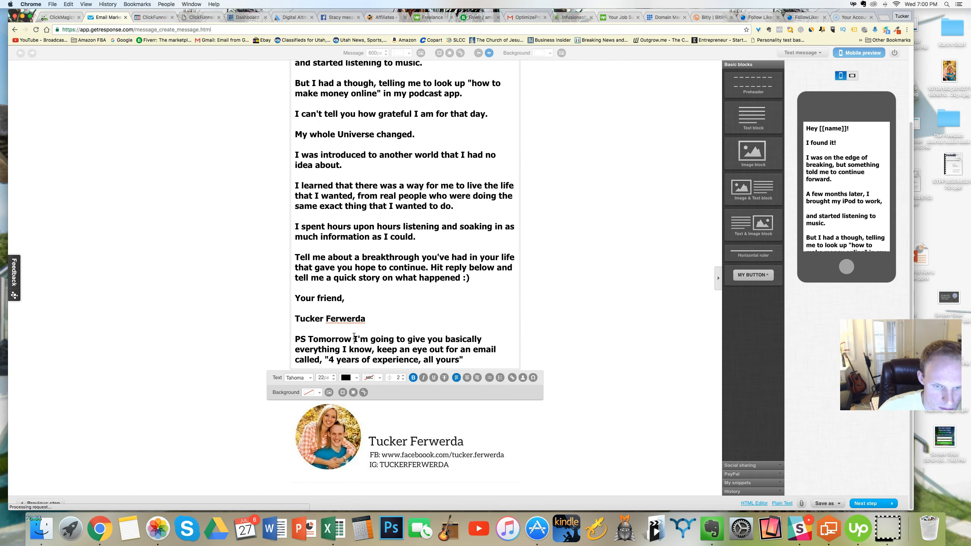
left_click_drag(354, 339, 310, 338)
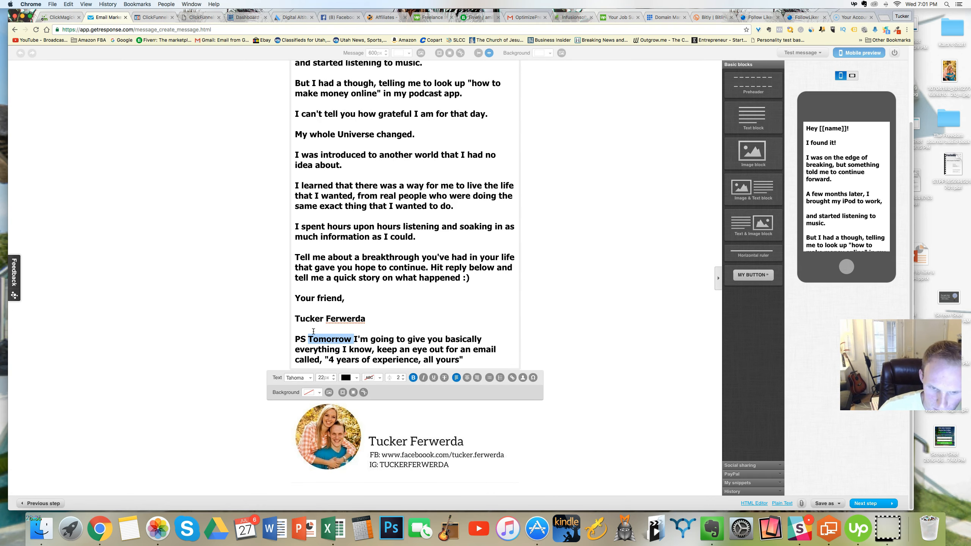
key("BackSpace")
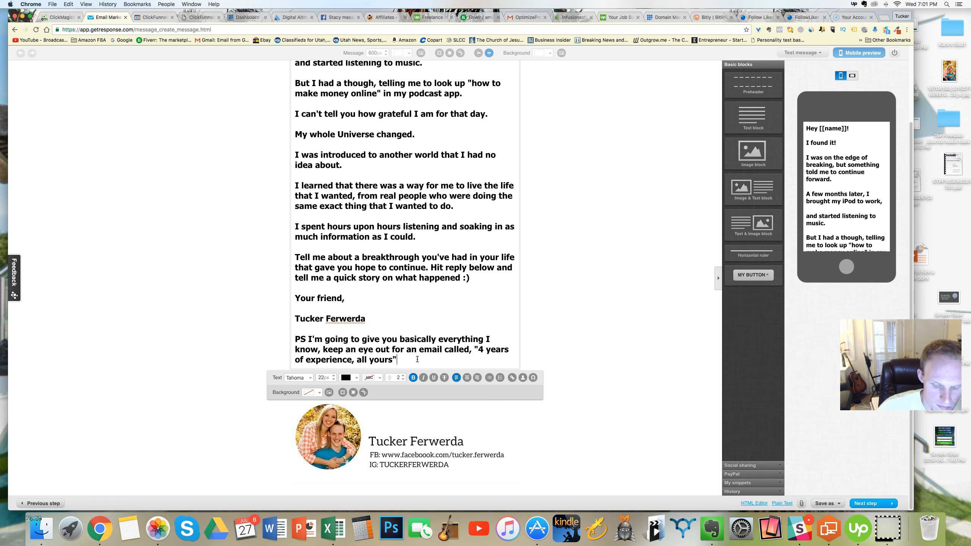
type("k for it in")
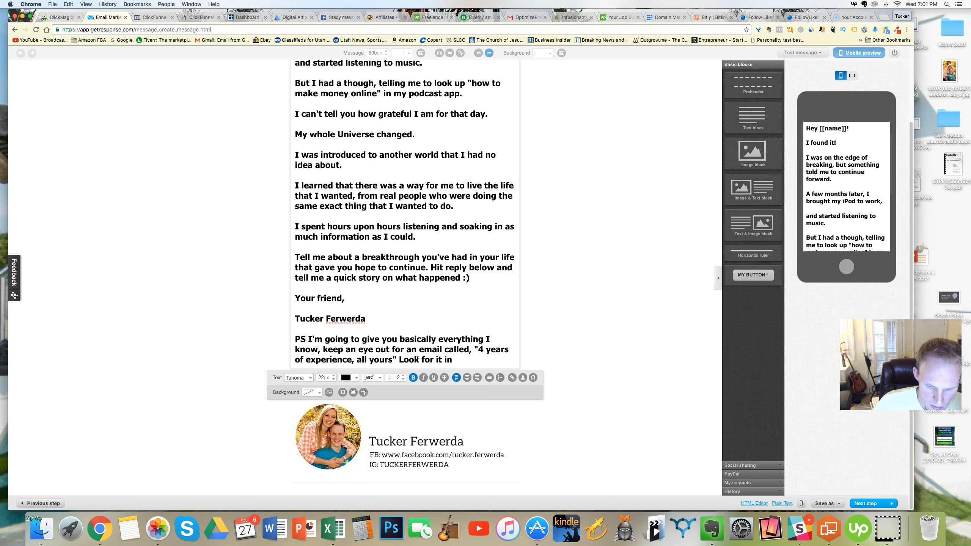
type(" 2 more day")
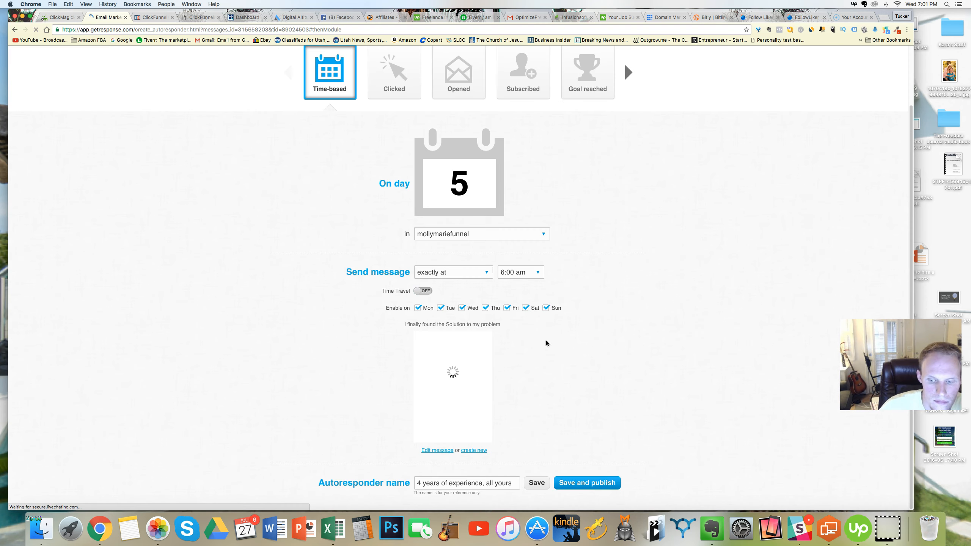
left_click(584, 483)
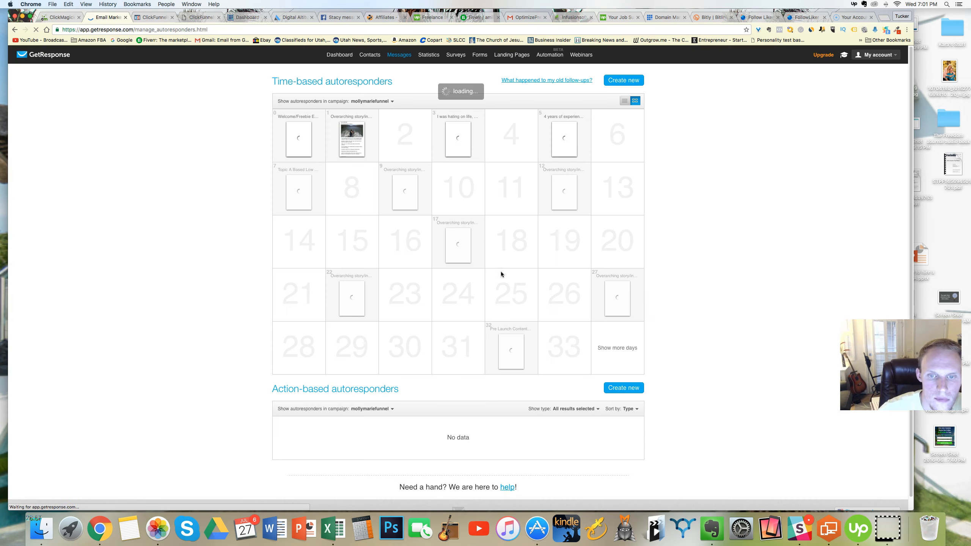
- Rename the day 7 autoresponder "4 years of experience, all yours." and open its message settings
mouse_move(300, 191)
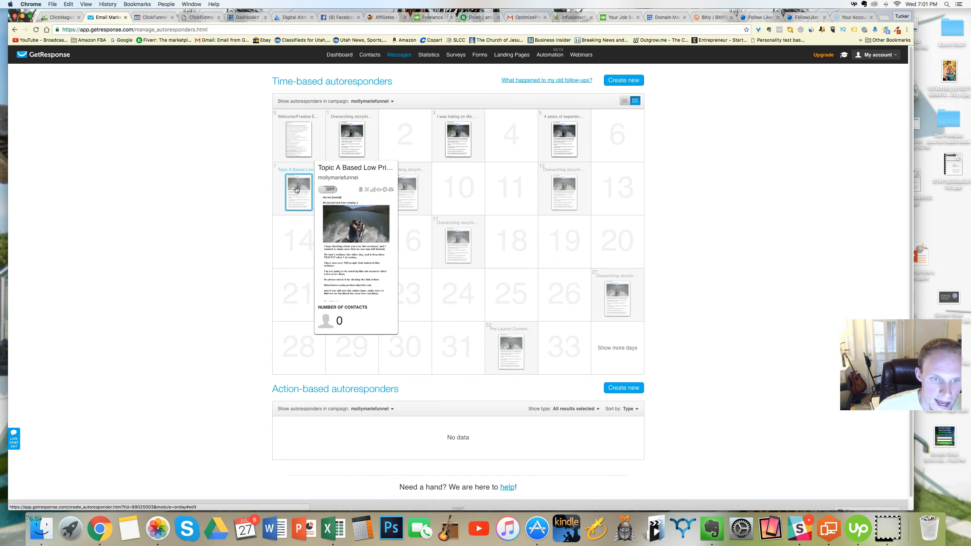
left_click(372, 190)
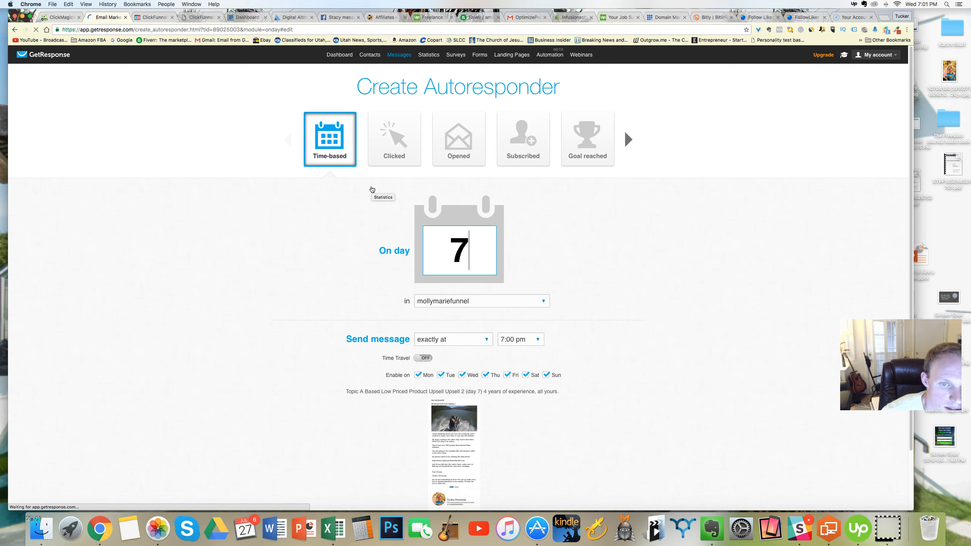
scroll(608, 267, "down", 3)
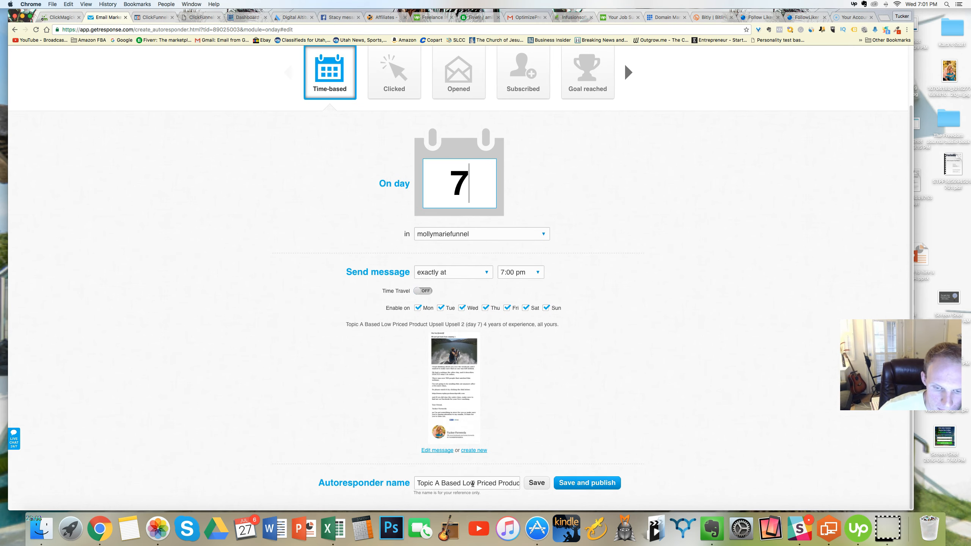
left_click_drag(422, 483, 546, 485)
left_click(458, 483)
left_click_drag(423, 483, 522, 487)
key("super+c")
triple_click(450, 484)
left_click(529, 412)
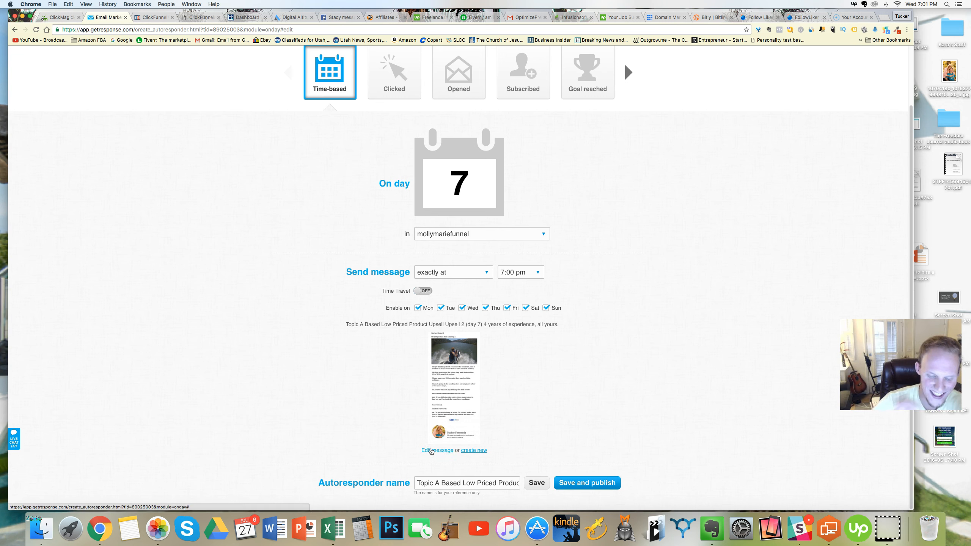
triple_click(458, 481)
key("super+v")
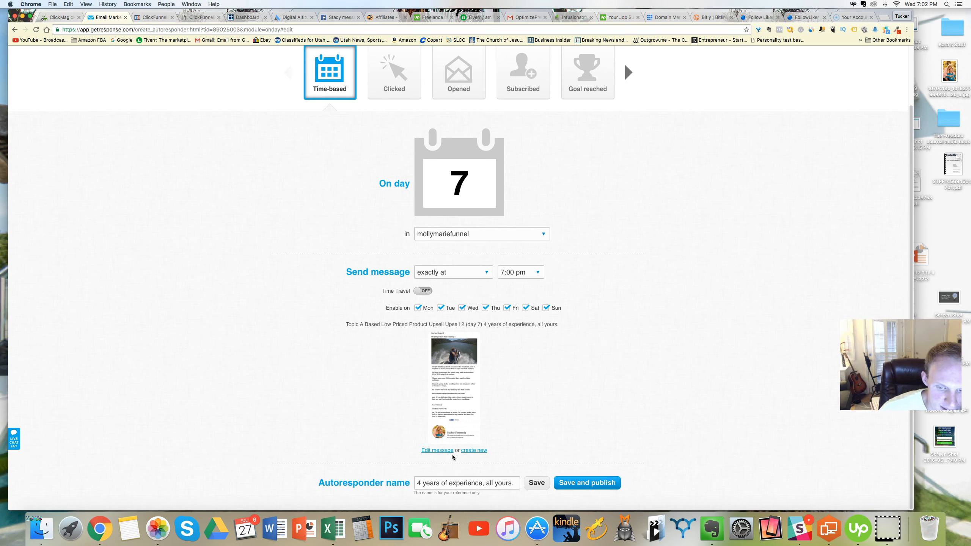
left_click(435, 451)
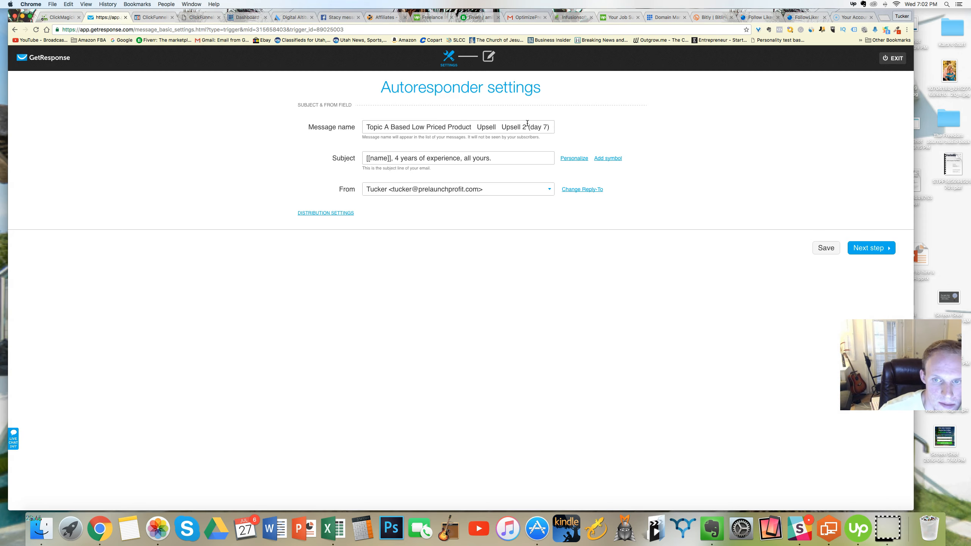
- Set the day 7 autoresponder's message name to "4 years of experience, all yours." and open its message content for editing
triple_click(452, 127)
key("super+v")
left_click(577, 158)
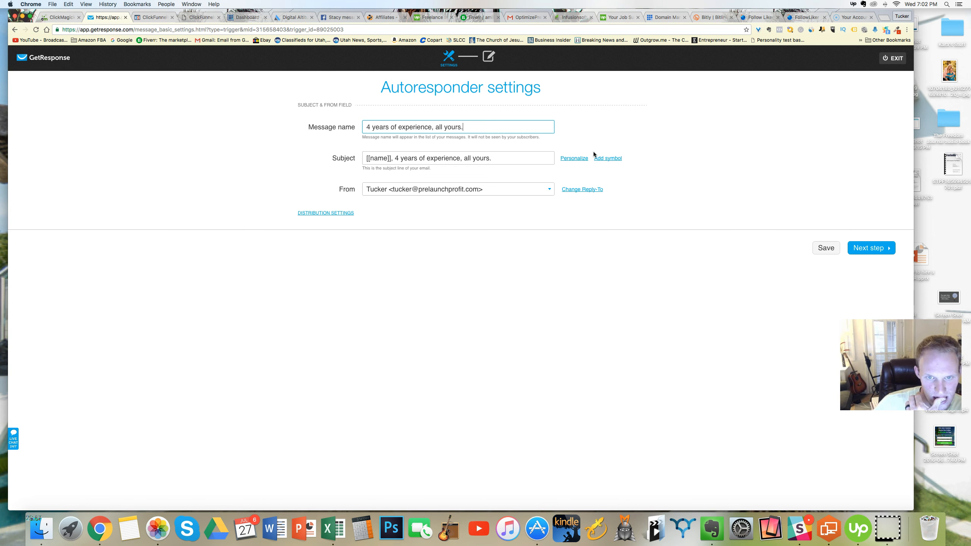
left_click(869, 247)
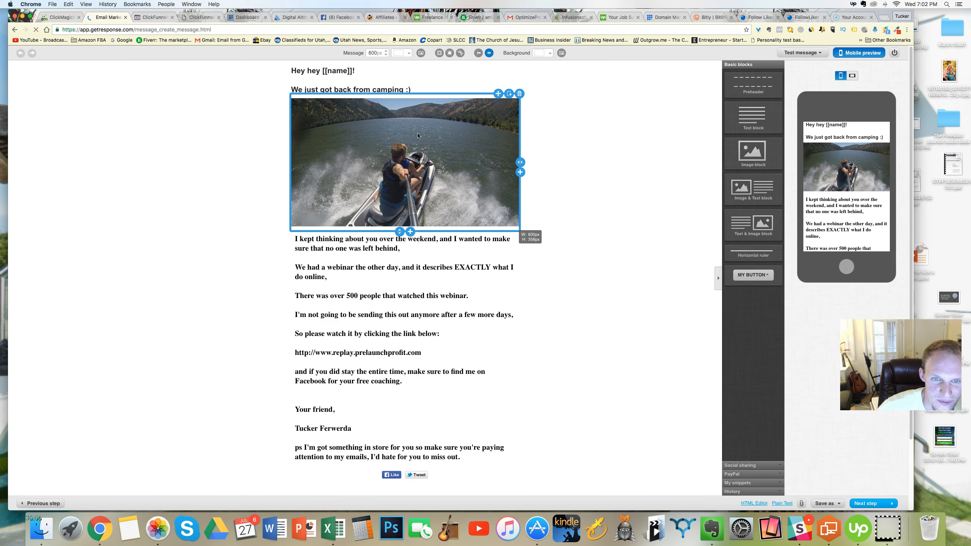
- Delete the camping photo and greeting blocks, and set the remaining body text to Tahoma at 22 px
left_click(519, 93)
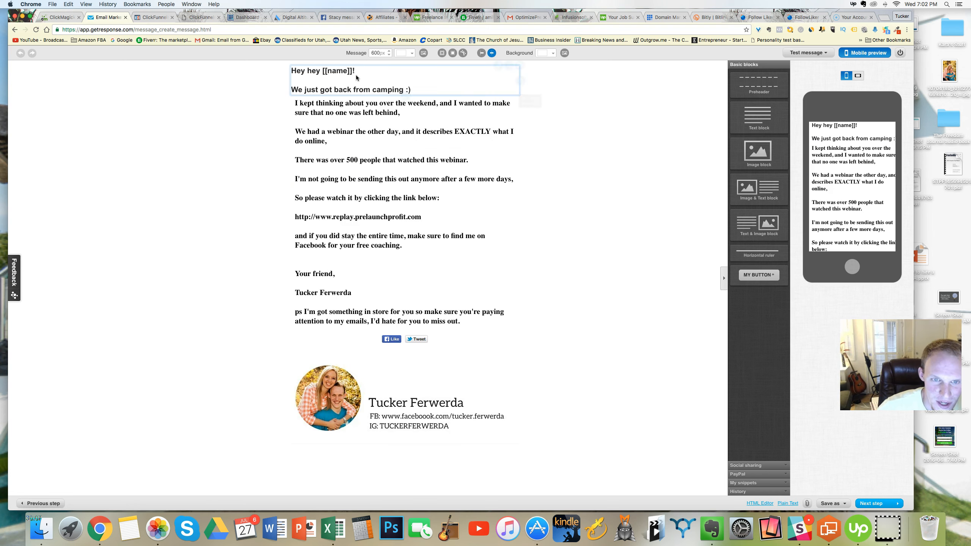
left_click(520, 65)
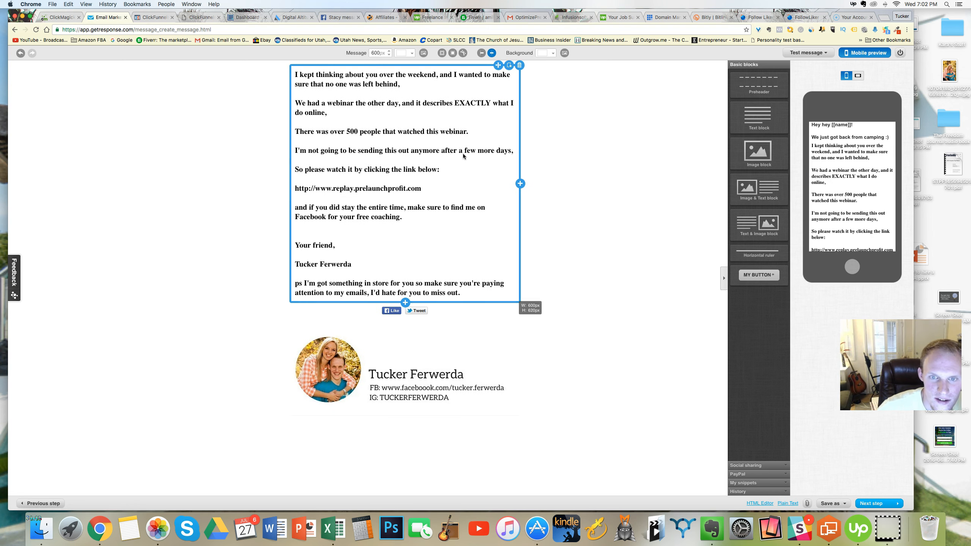
left_click(383, 177)
left_click_drag(464, 290, 294, 77)
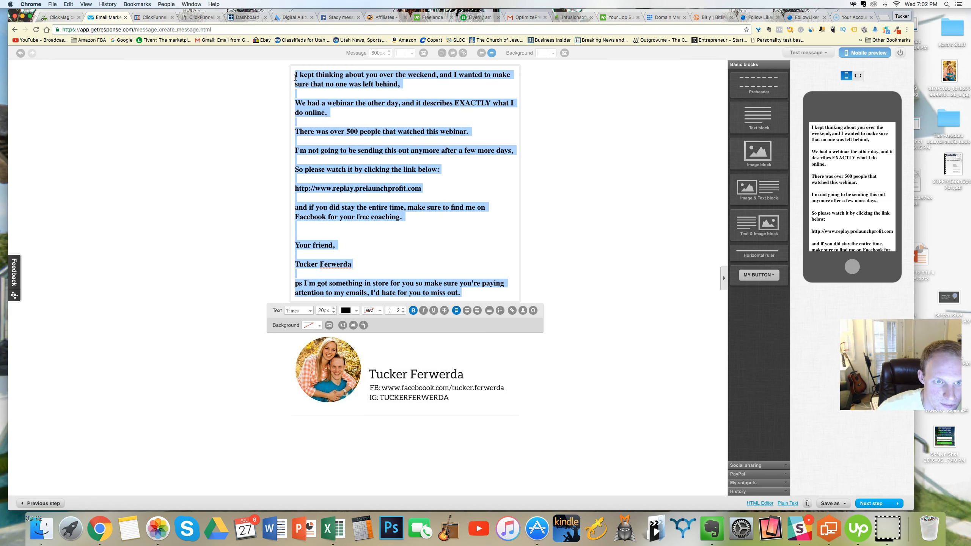
left_click(294, 310)
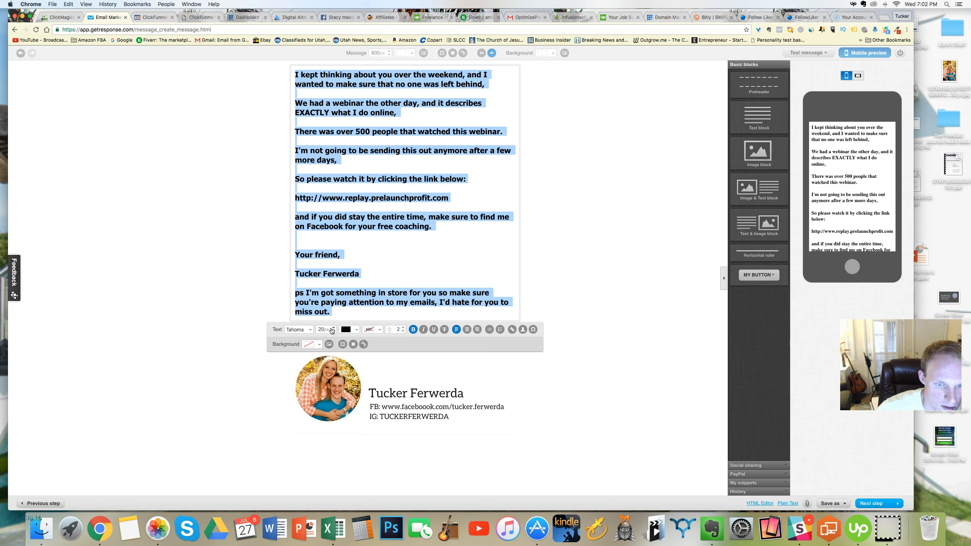
left_click(333, 327)
left_click(333, 327)
left_click(344, 292)
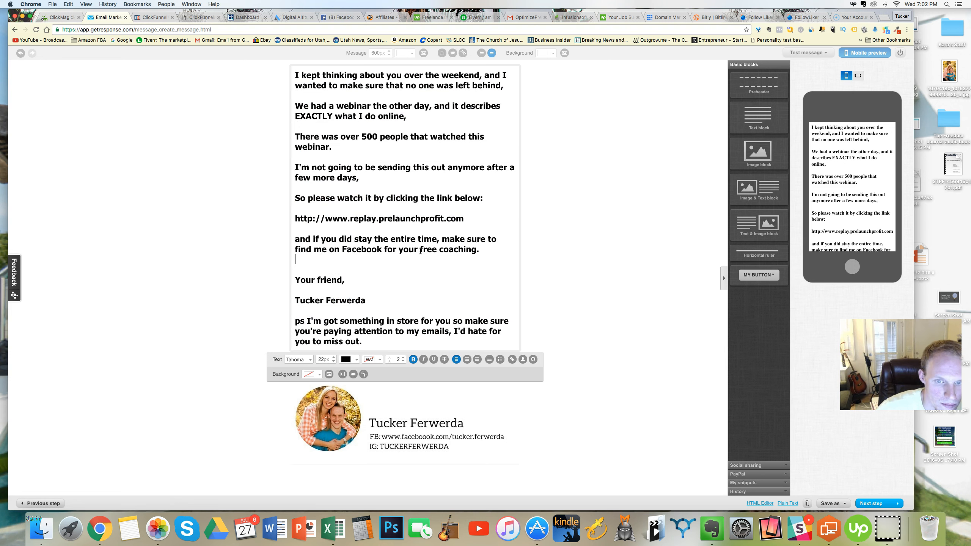
- Replace the webinar text above "Your friend," with the greeting "Here you go," followed by the [[name]] merge field
left_click_drag(479, 249, 298, 75)
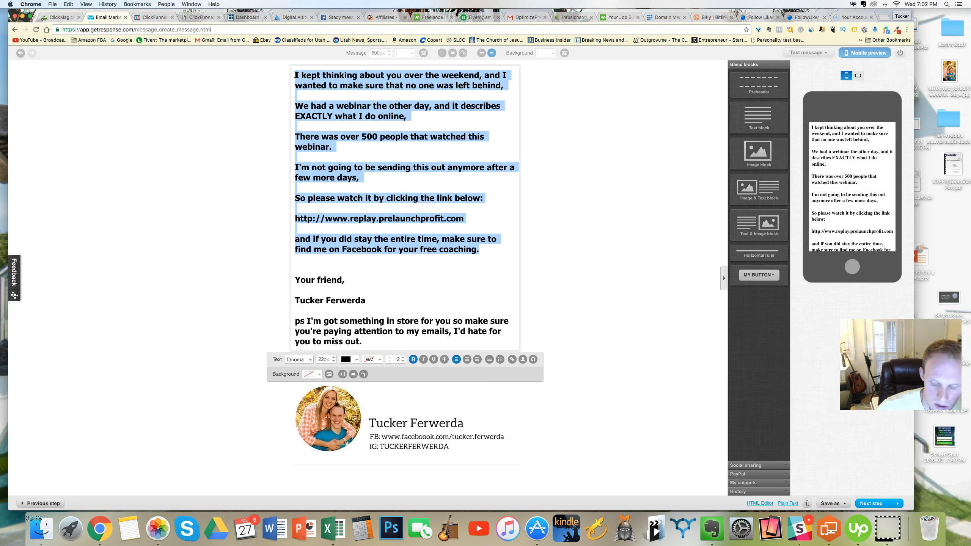
key("BackSpace")
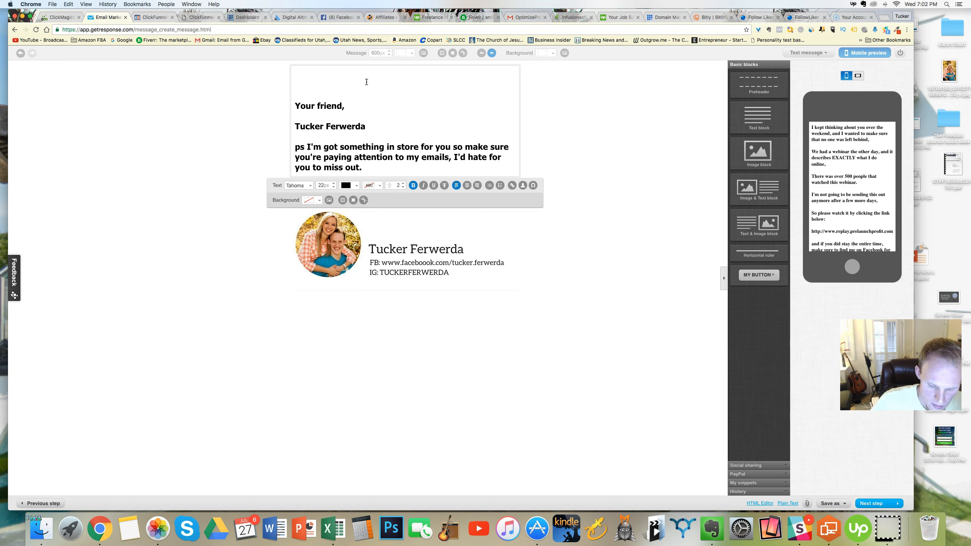
type("Here you go,")
left_click(523, 185)
left_click(515, 207)
- Format the [[name]] merge field in the greeting as bold Tahoma at 22 px
key("shift+Left")
key("shift+Left")
key("shift+Left")
key("shift+Left")
key("shift+Left")
key("shift+Left")
key("shift+Left")
key("shift+Left")
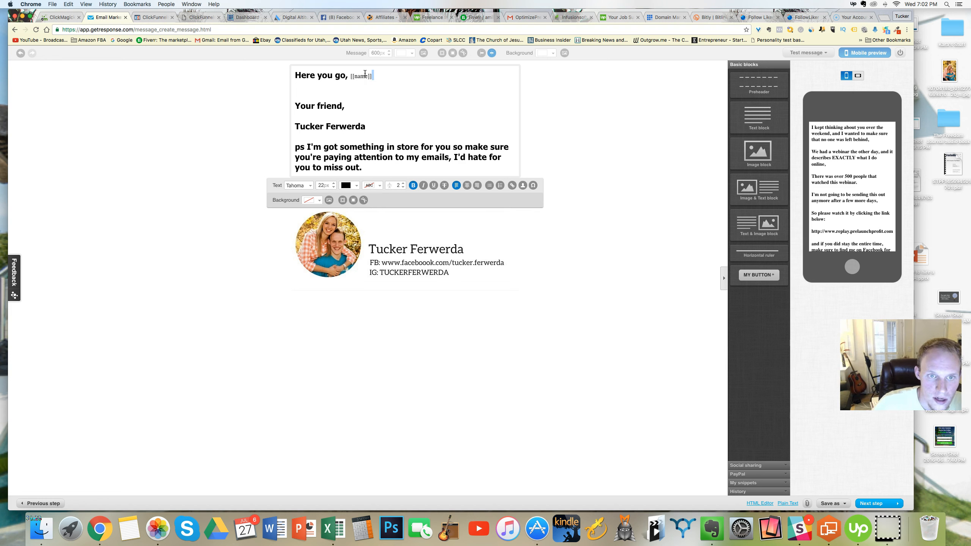
left_click(413, 185)
left_click(334, 184)
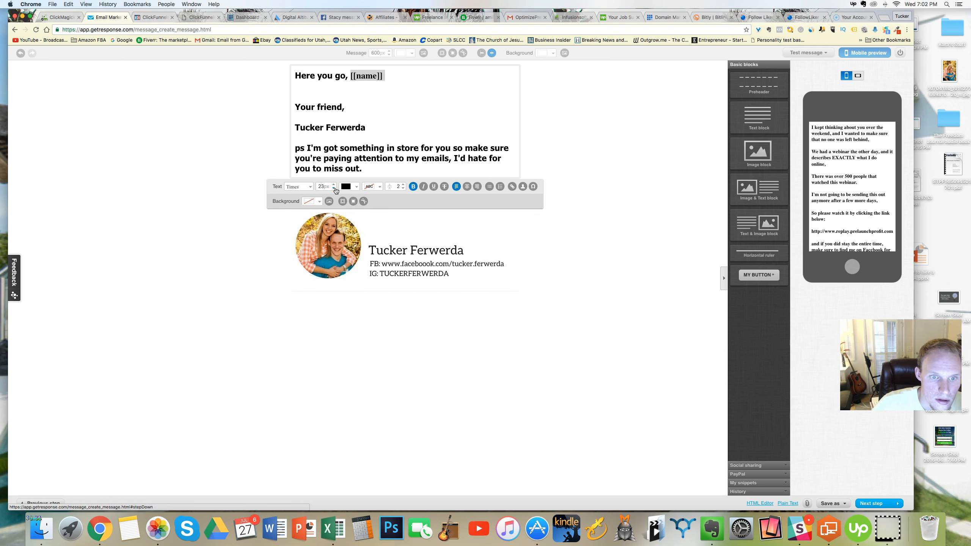
left_click(334, 189)
left_click(414, 186)
left_click(414, 187)
left_click(310, 186)
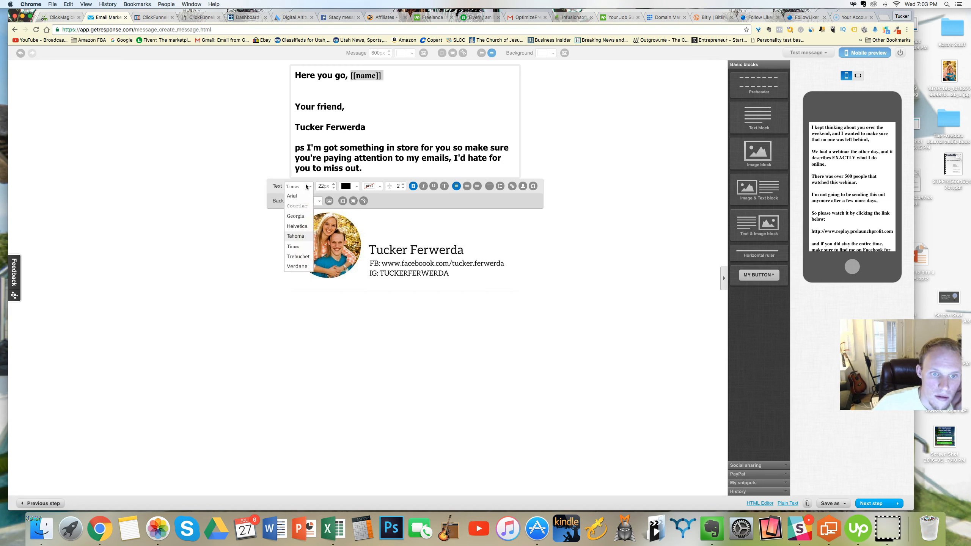
left_click(303, 237)
- Begin a new paragraph under the greeting with "A couple days ago"
left_click(415, 145)
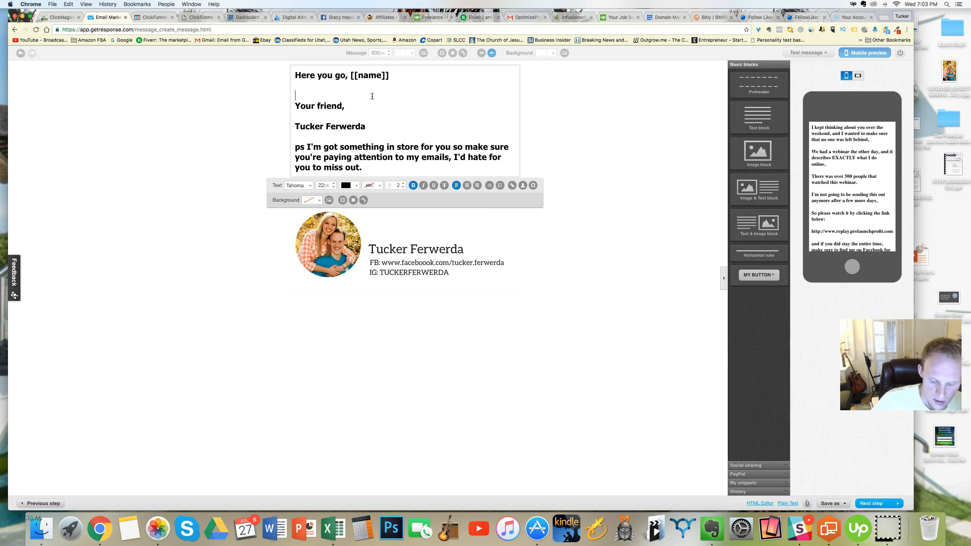
type("A co0up")
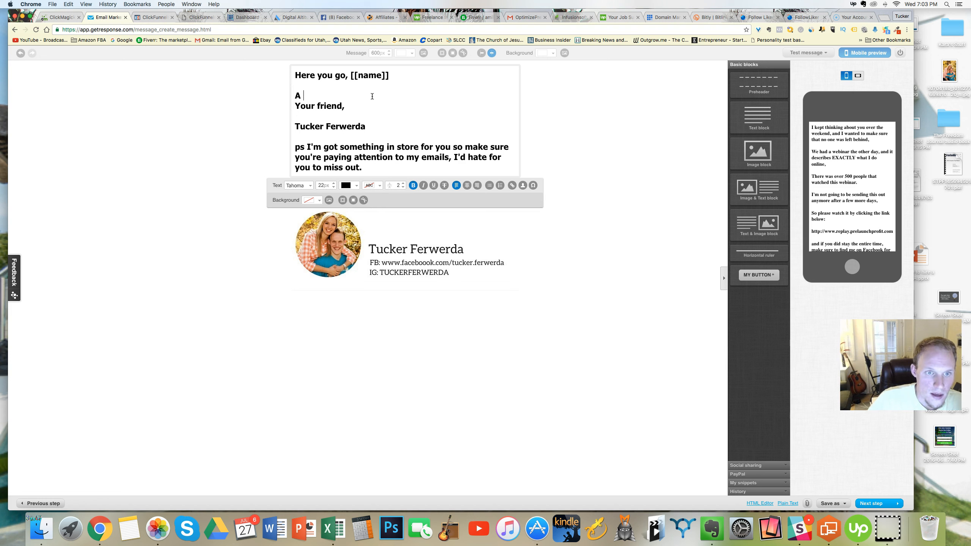
key("BackSpace")
key("BackSpace")
key("BackSpace")
key("BackSpace")
key("BackSpace")
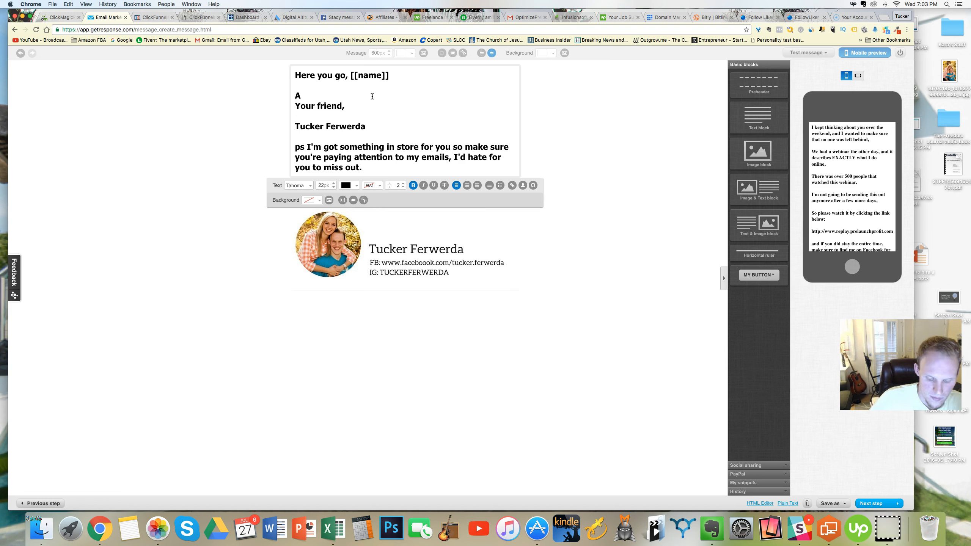
type("coupld")
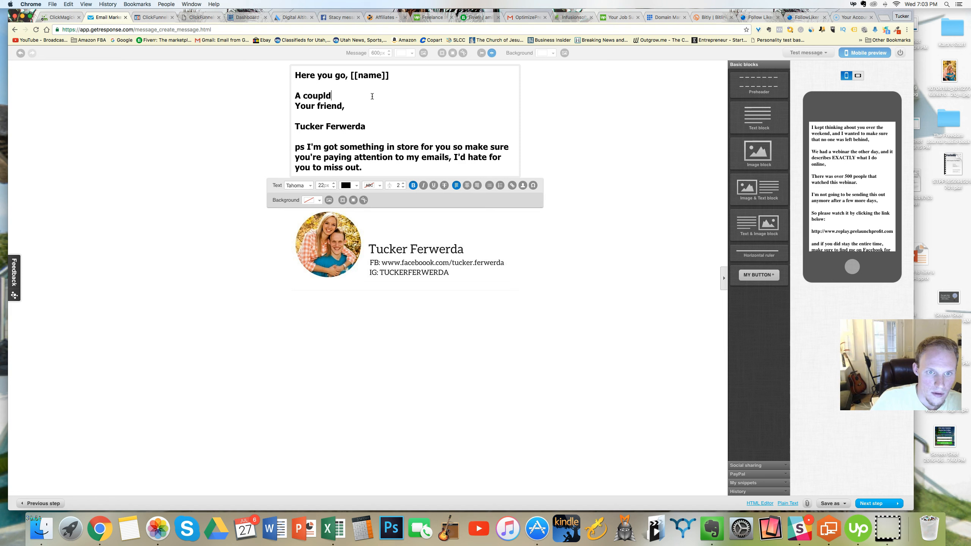
key("BackSpace")
type("e days ago")
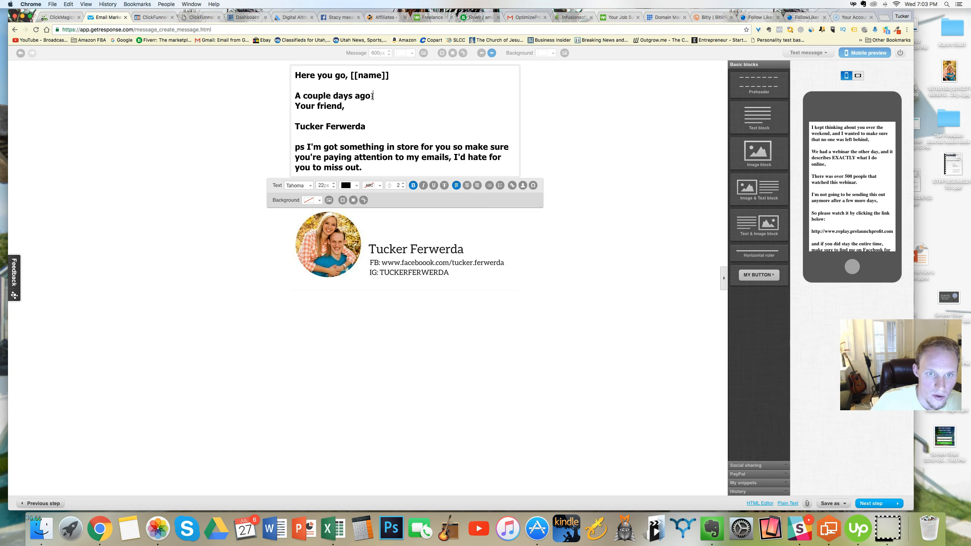
type(" I told")
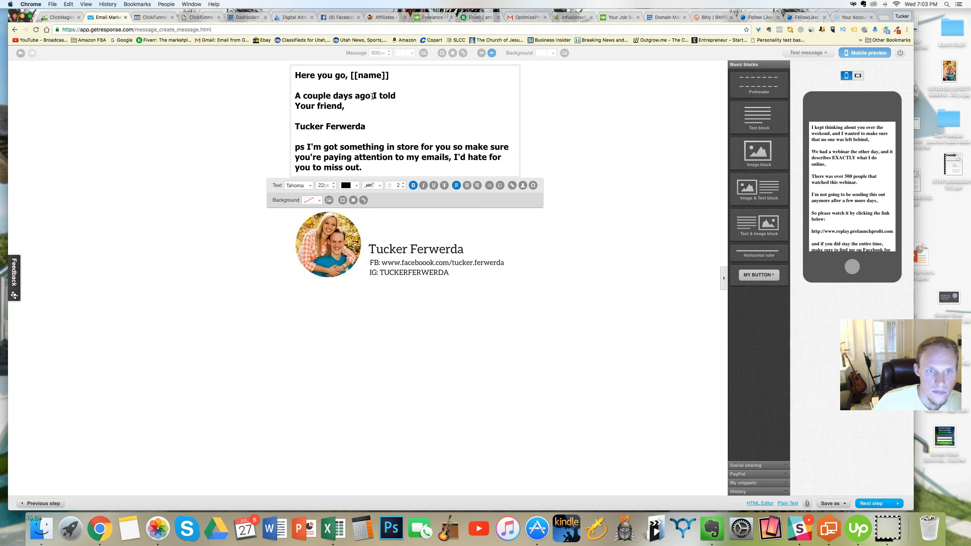
type(" you I would")
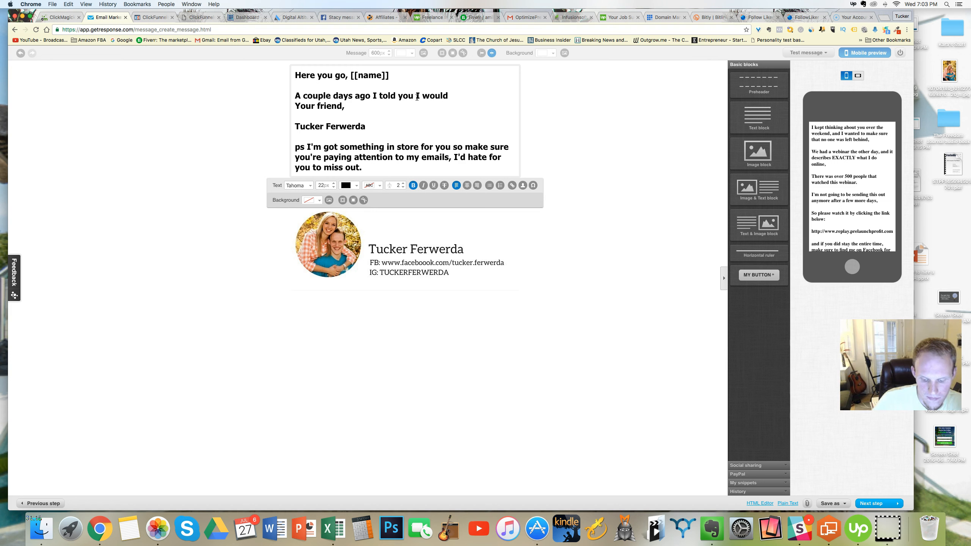
type("give you my")
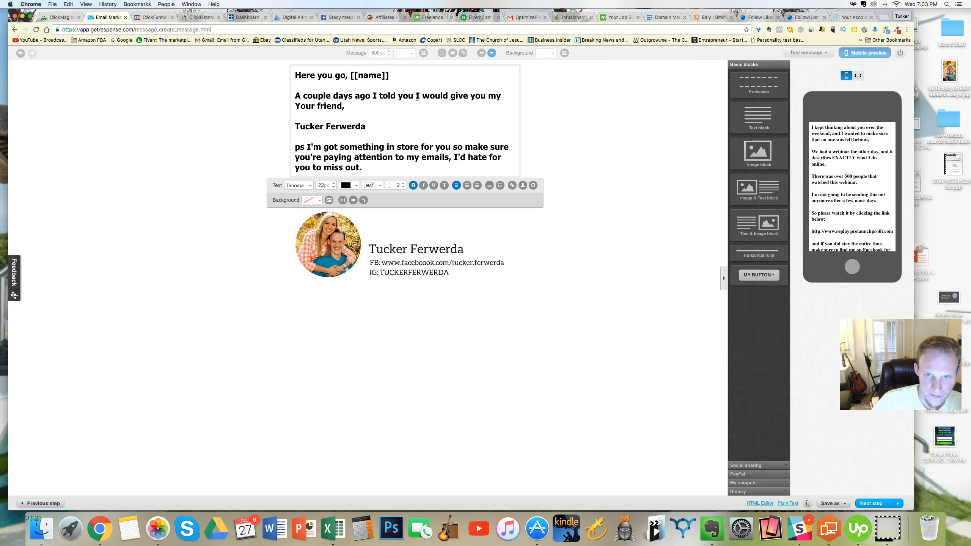
key("BackSpace")
key("BackSpace")
key("BackSpace")
key("BackSpace")
key("BackSpace")
key("BackSpace")
key("BackSpace")
key("BackSpace")
key("BackSpace")
key("BackSpace")
key("BackSpace")
key("BackSpace")
key("BackSpace")
key("BackSpace")
key("BackSpace")
key("BackSpace")
key("BackSpace")
key("BackSpace")
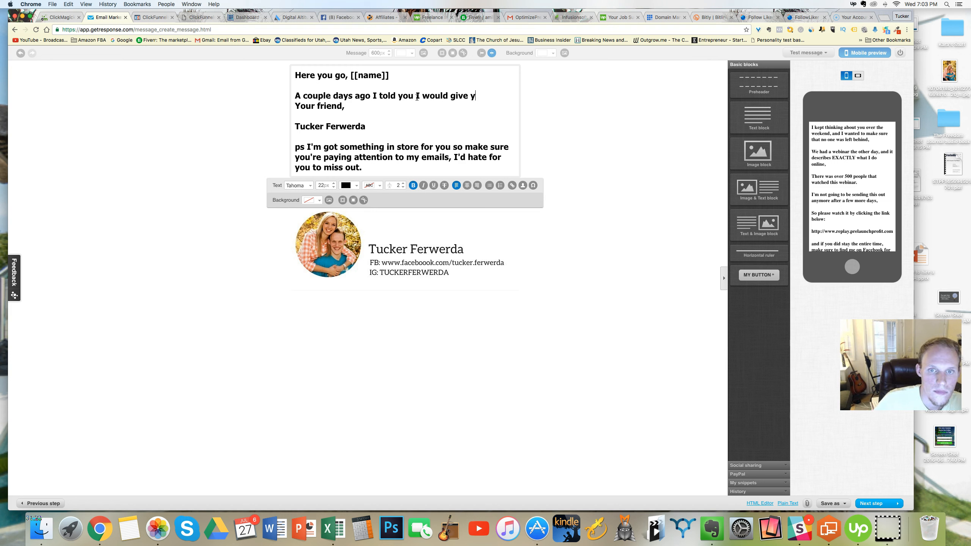
key("BackSpace")
key("BackSpace")
key("BackSpace")
key("BackSpace")
key("BackSpace")
key("BackSpace")
key("BackSpace")
key("BackSpace")
key("BackSpace")
key("BackSpace")
key("BackSpace")
key("BackSpace")
key("BackSpace")
key("BackSpace")
key("BackSpace")
key("BackSpace")
key("BackSpace")
key("BackSpace")
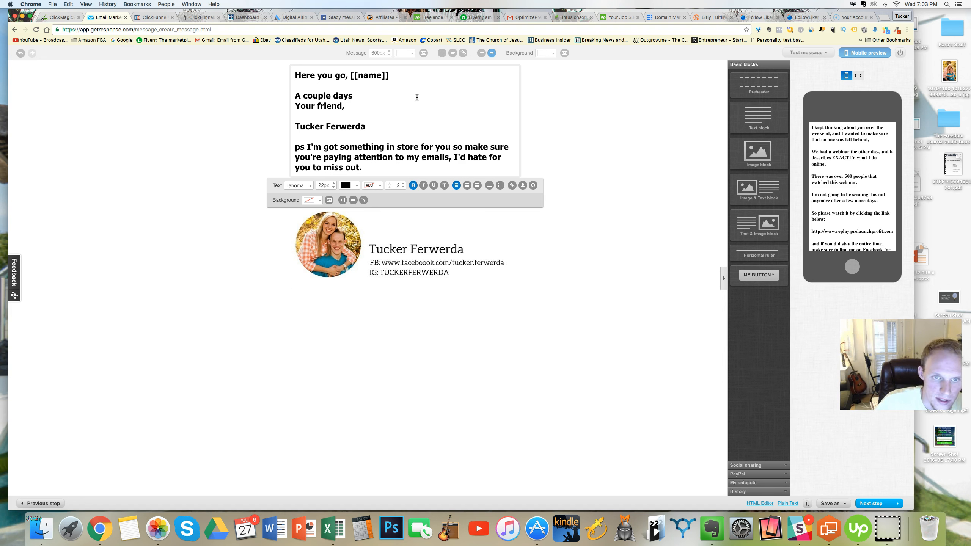
- Complete the sentence as "A couple days ago I said I would send you my 4 years of experience." and start a new paragraph
type("ago")
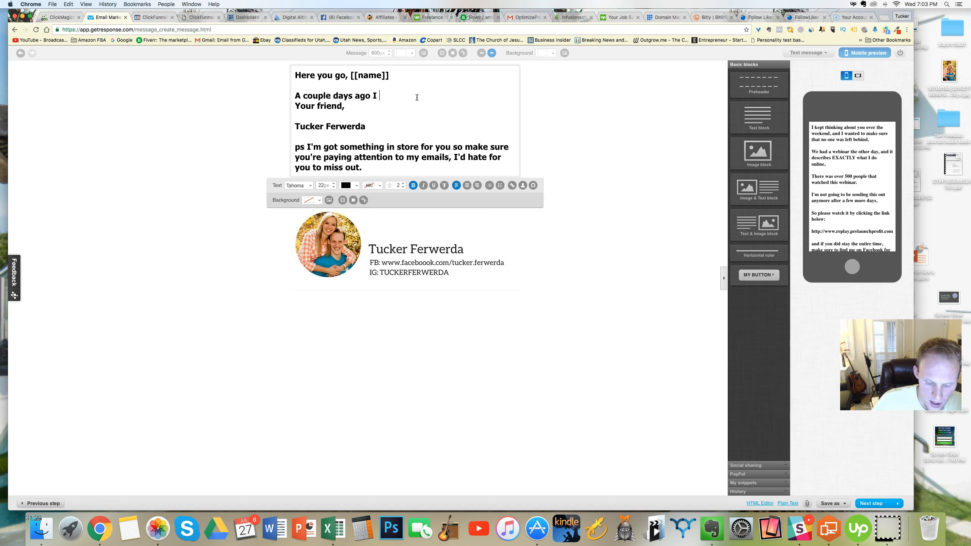
type(" I ")
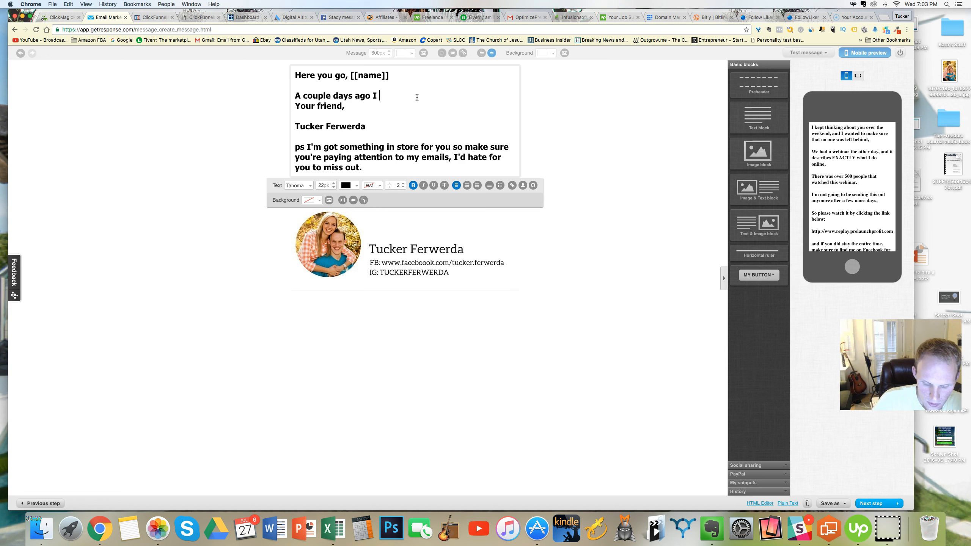
type("said I would send you ")
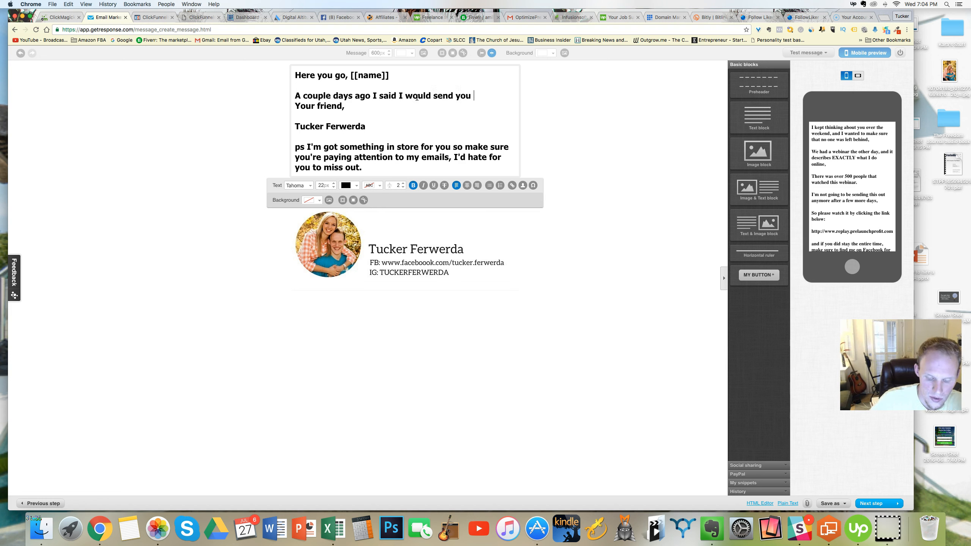
type("my")
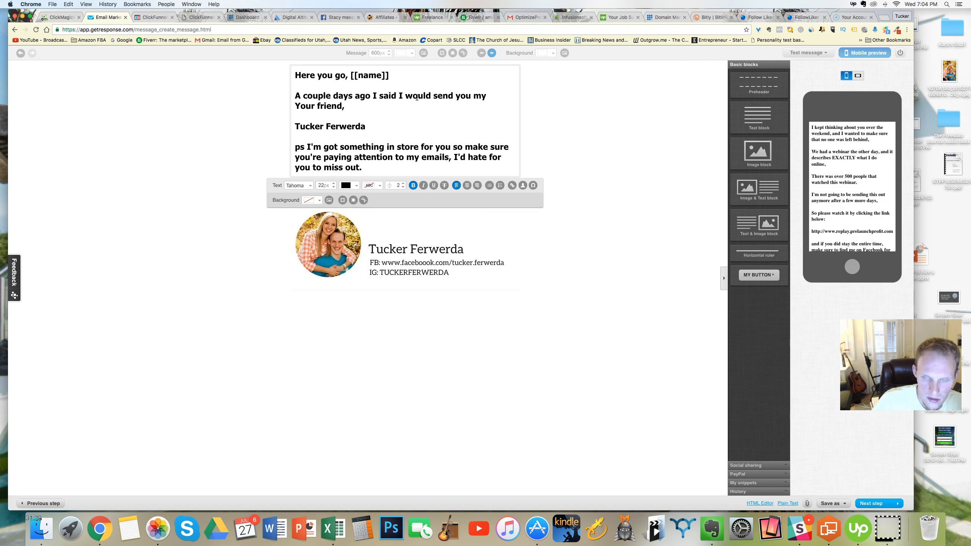
key("BackSpace")
key("BackSpace")
key("BackSpace")
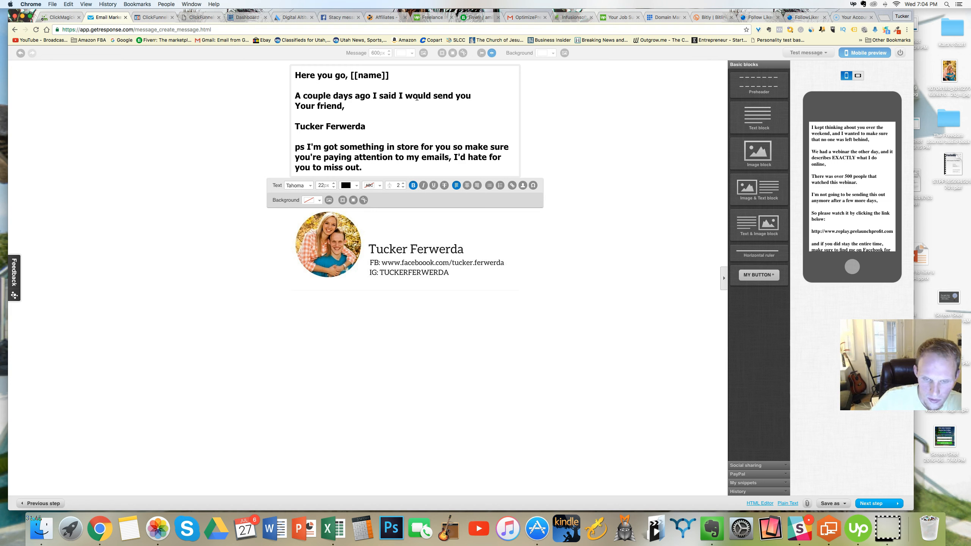
key("BackSpace")
key("BackSpace")
key("BackSpace")
key("BackSpace")
type("you ")
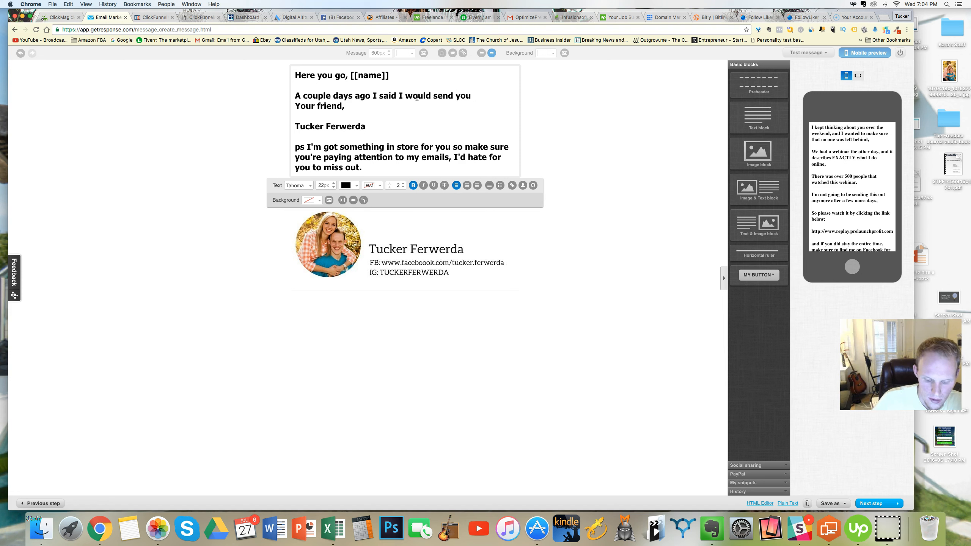
type("my ")
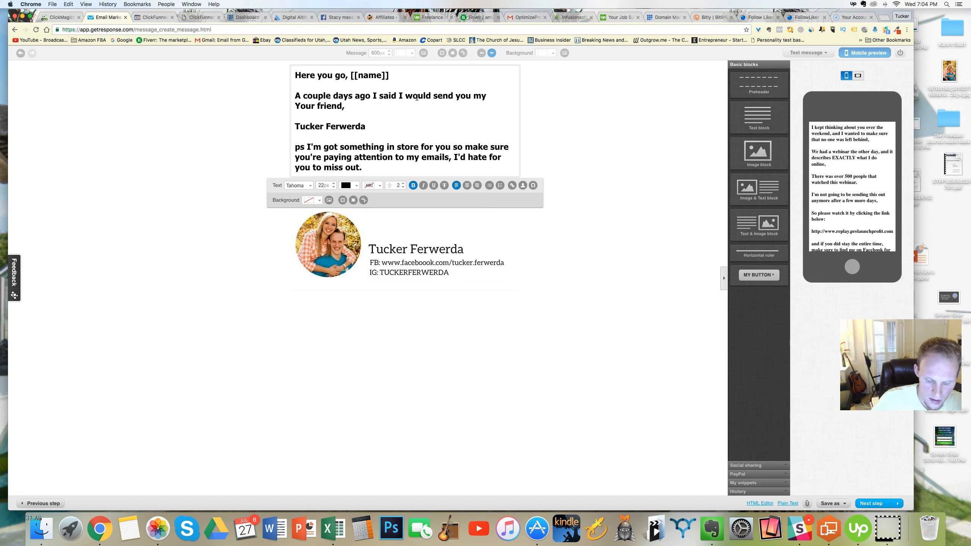
type("4 years of experience.")
key("Return")
key("Return")
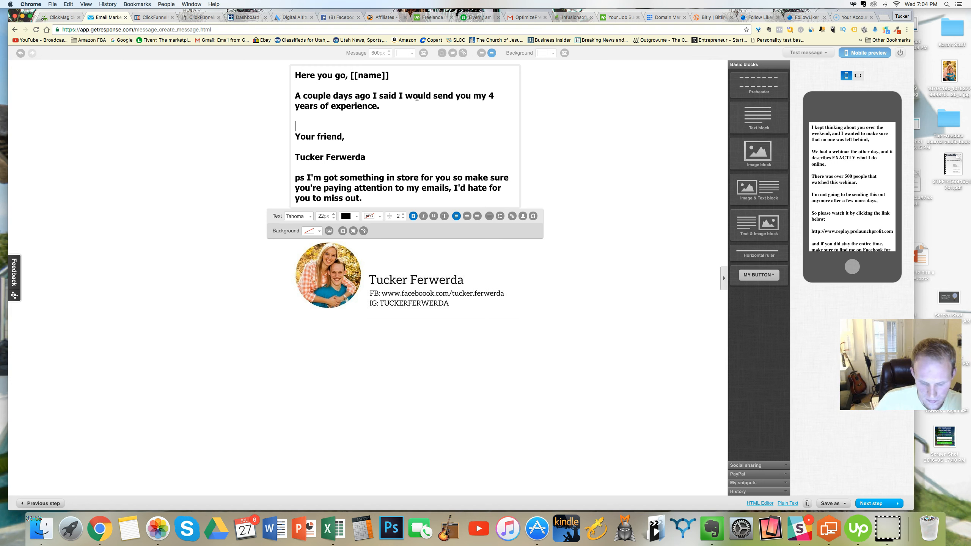
- Add the paragraph "This is almost everything that I've learned about making money online, and it will help you do the same."
type("This is everything")
key("BackSpace")
key("BackSpace")
key("BackSpace")
key("BackSpace")
key("BackSpace")
key("BackSpace")
key("BackSpace")
key("BackSpace")
key("BackSpace")
key("BackSpace")
type("al")
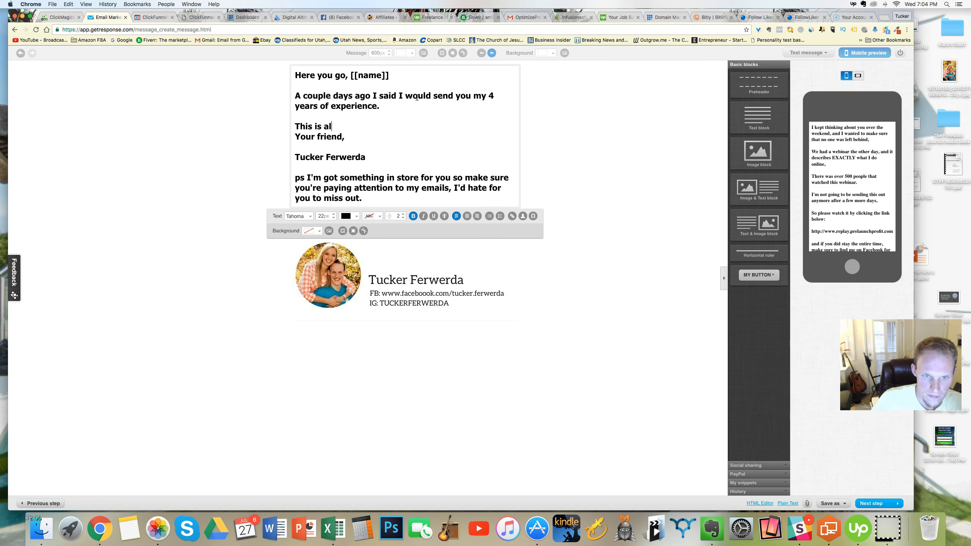
type("most everything ")
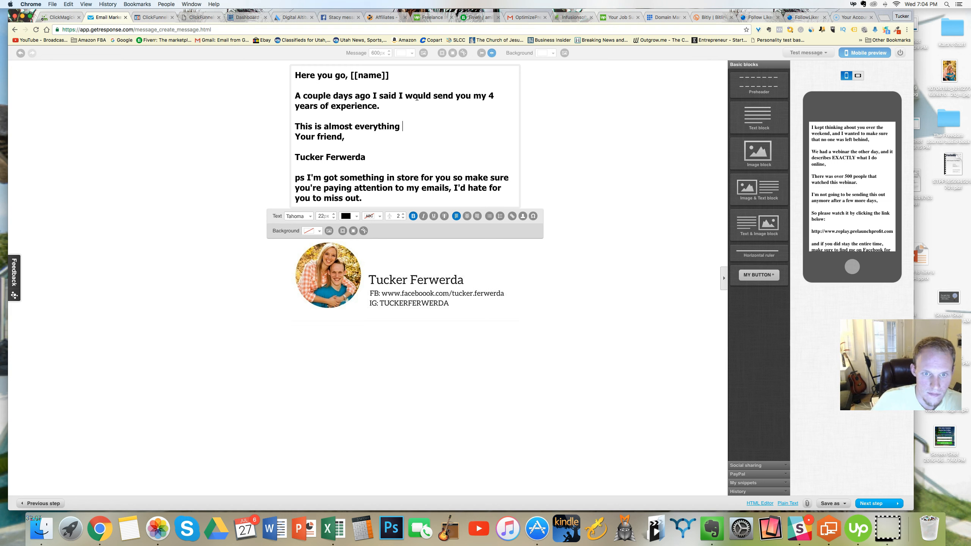
type("that I've learned about ")
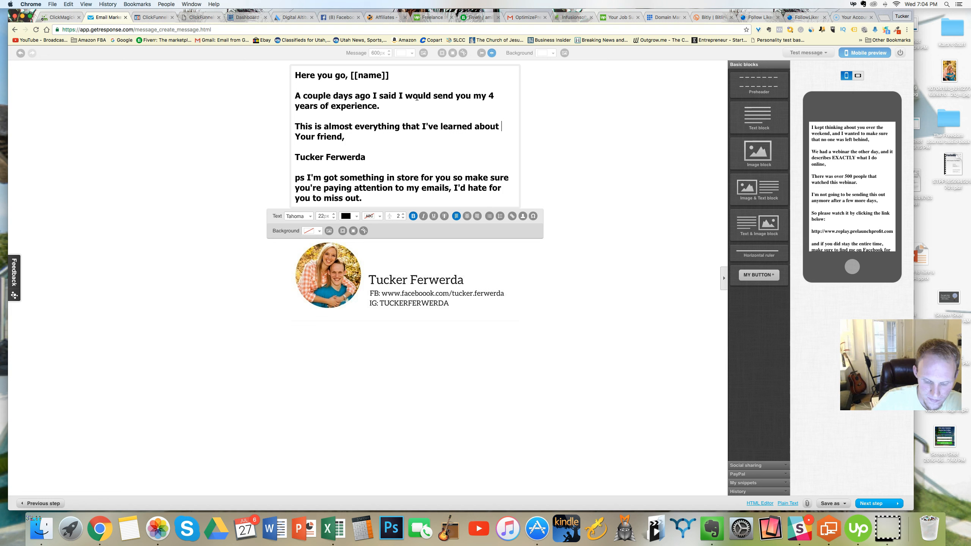
type("making mone")
key("BackSpace")
type("ing money online, and it will help you do the same.")
key("Return")
key("Return")
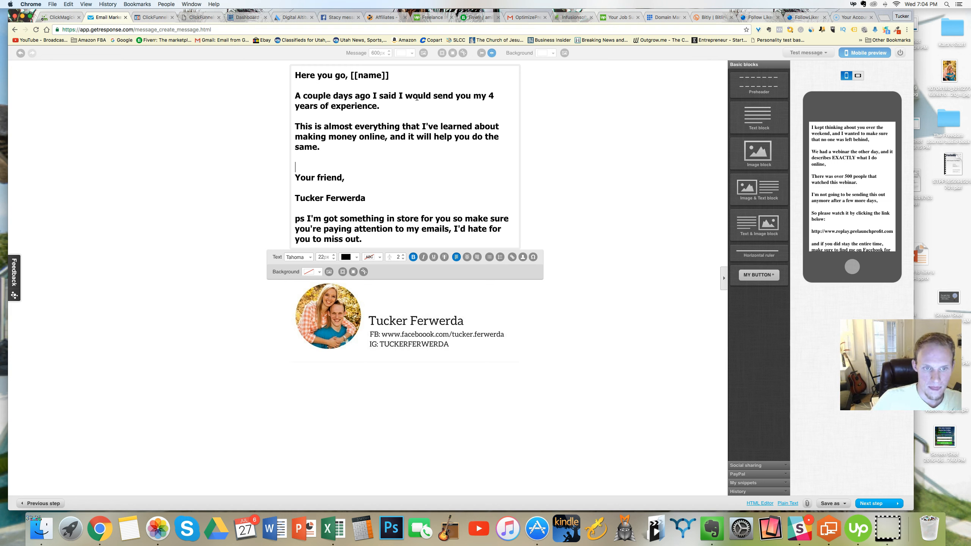
- Write the paragraph "With these methods, I've consistently added an extra $100-$200 per month into my bank account." above the sign-off
type("With t")
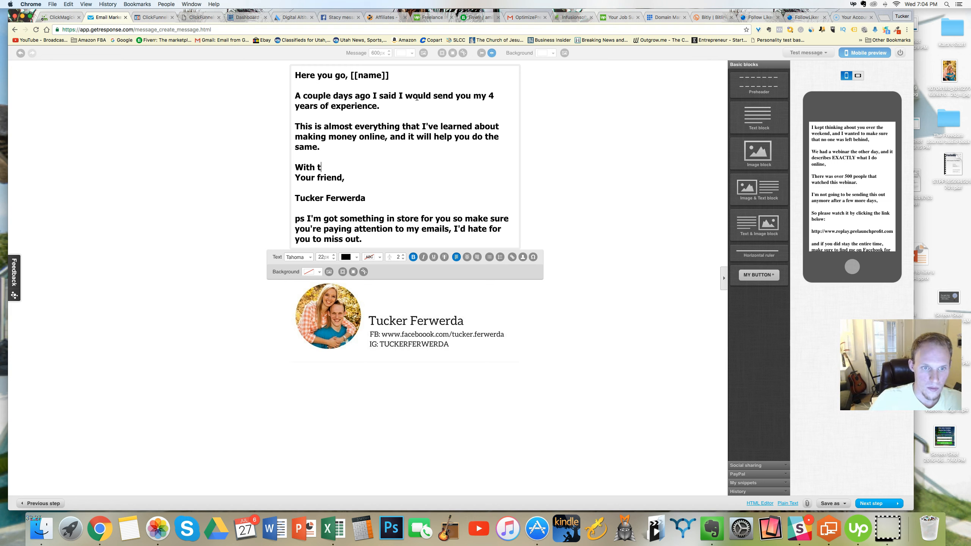
type("hese met")
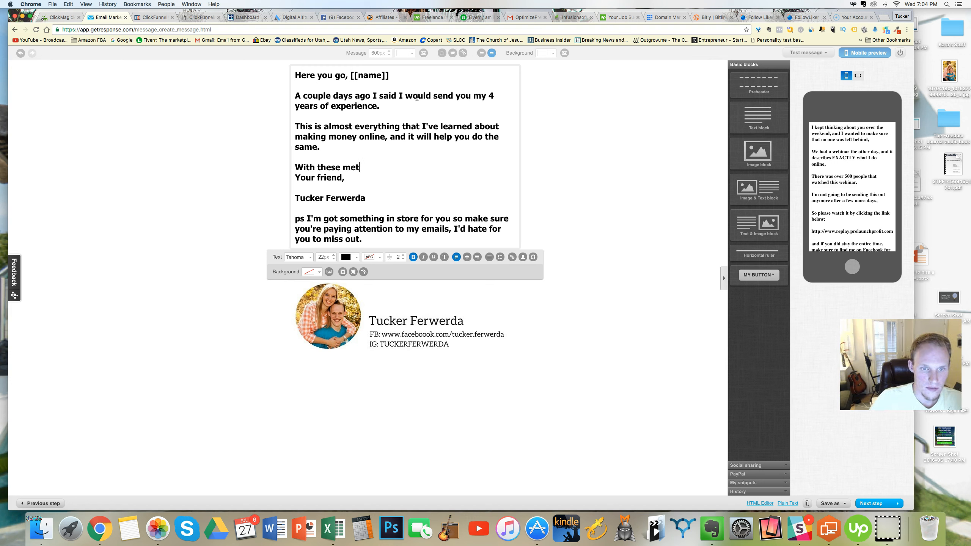
type("hods, I've consistently")
key("BackSpace")
type("y added")
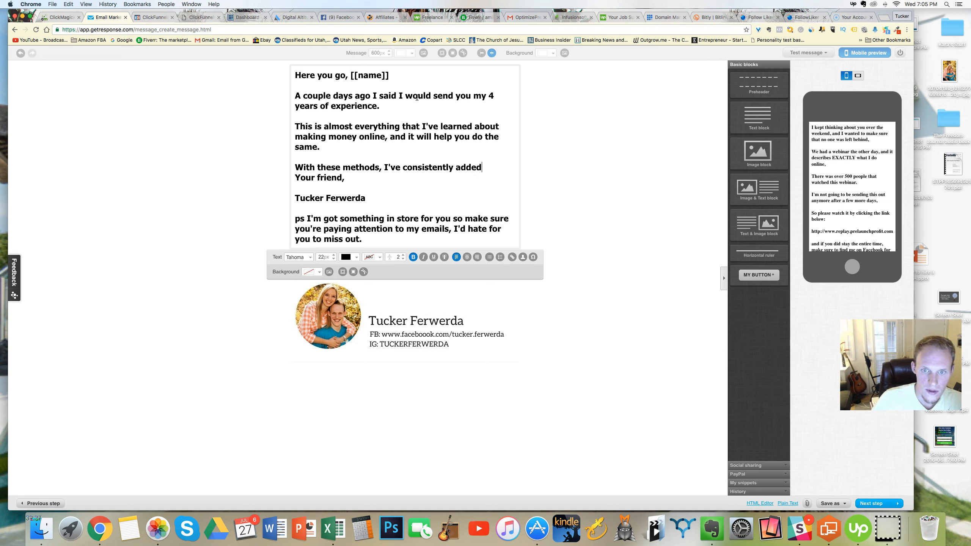
type(" an ext")
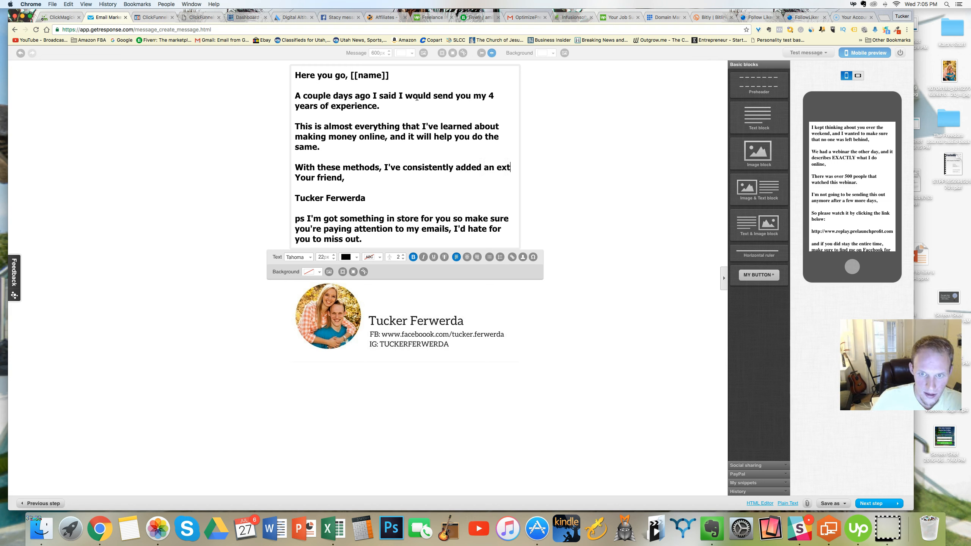
type("ra $100-")
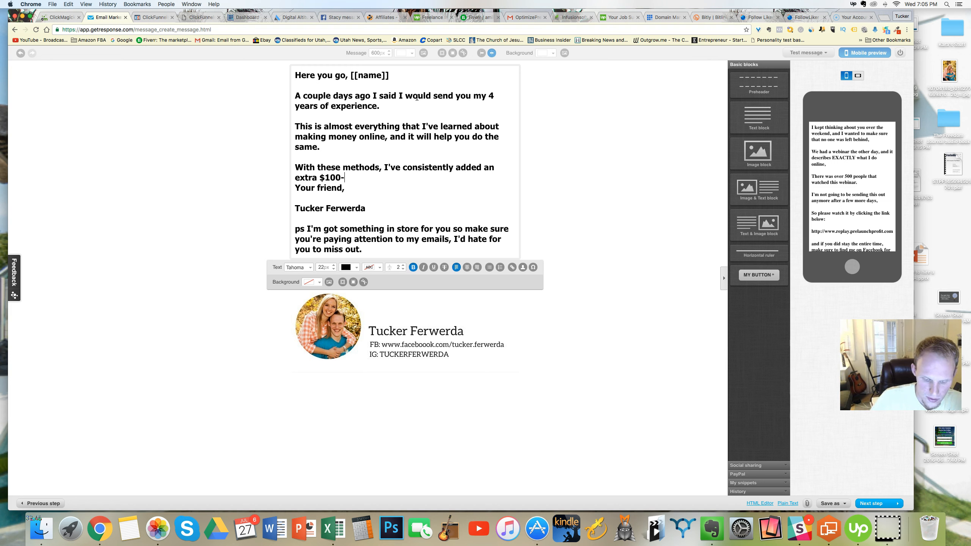
type("$200")
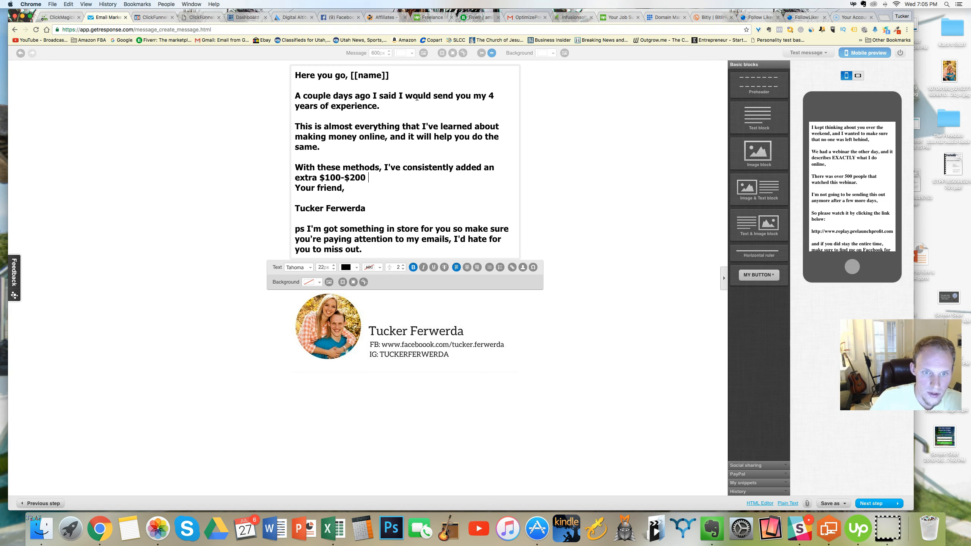
type(" per month")
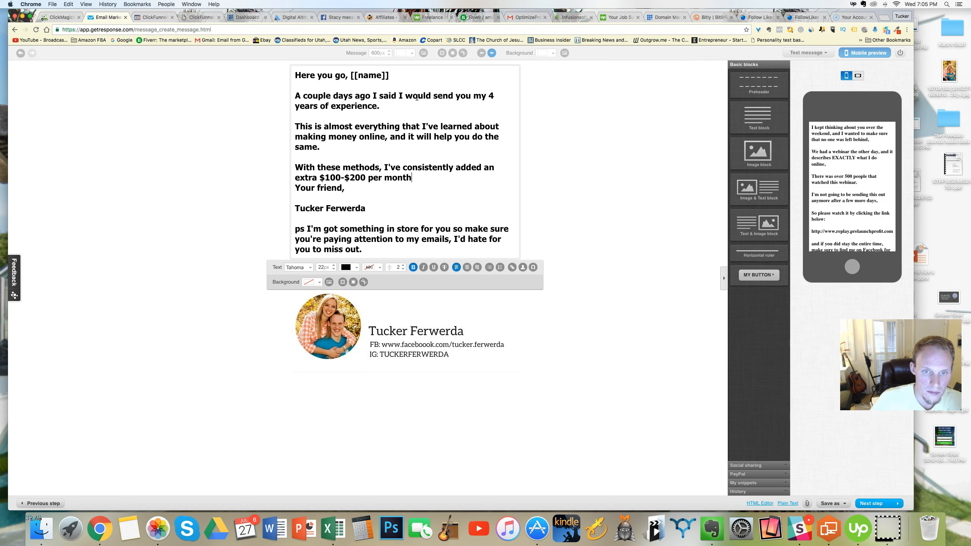
type(" into my ")
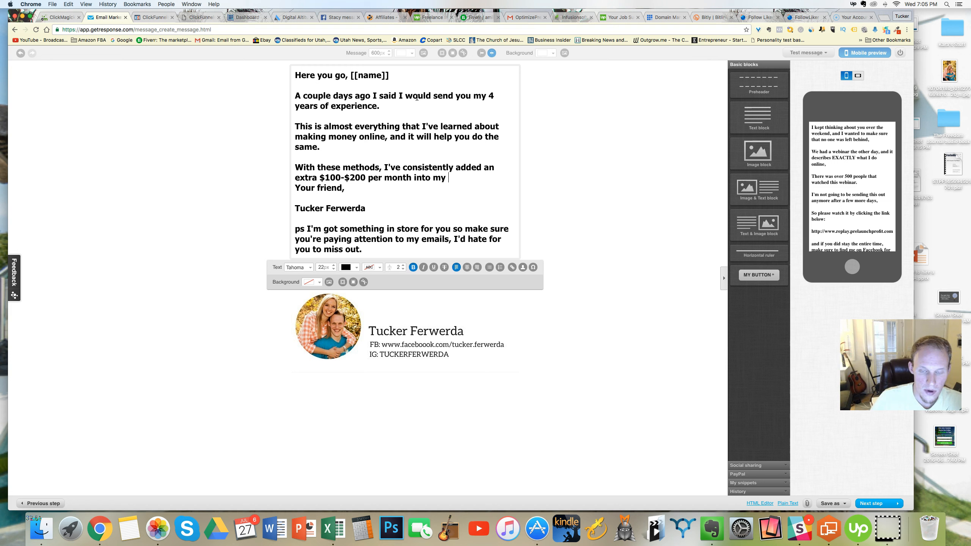
type("bank a")
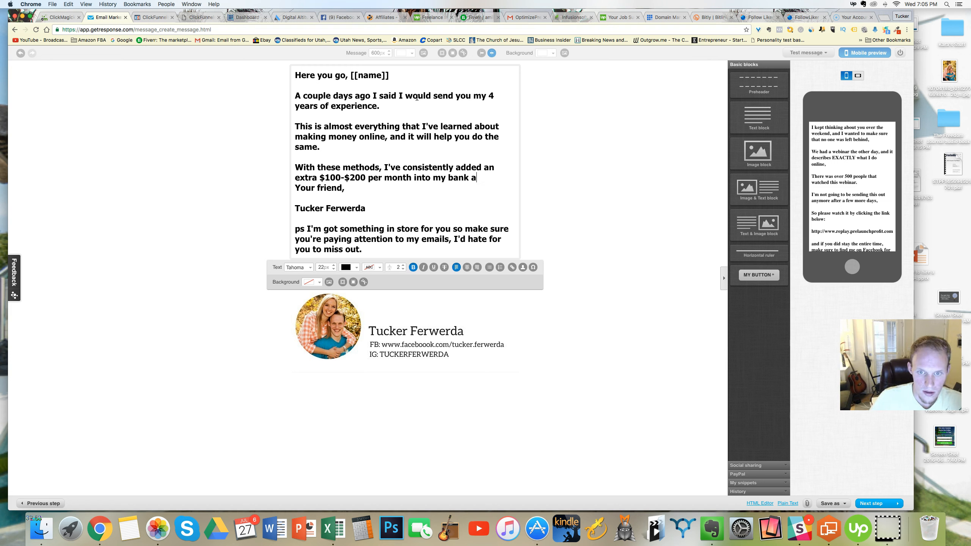
type("ccount.")
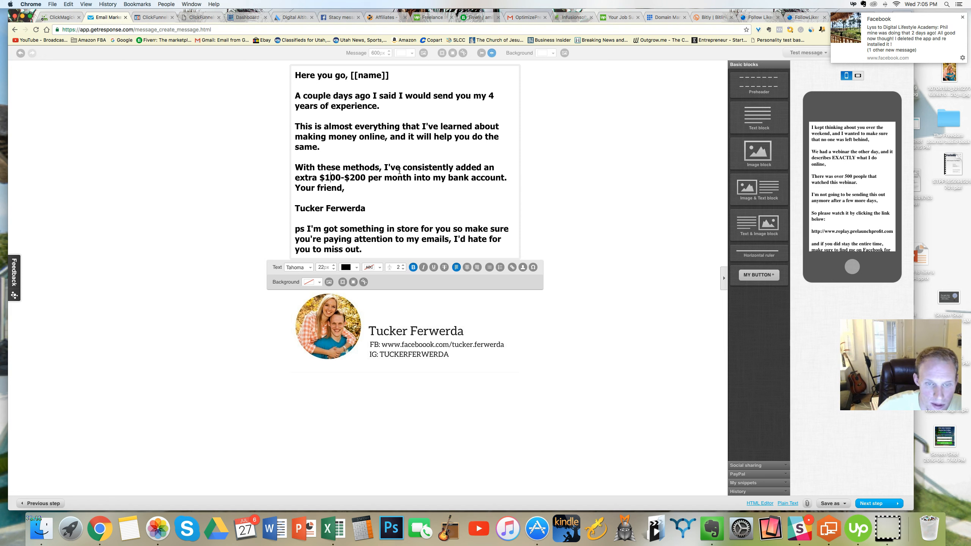
- Change the monthly earnings range in the methods paragraph to $200-$600
key("BackSpace")
type("2")
left_click(354, 178)
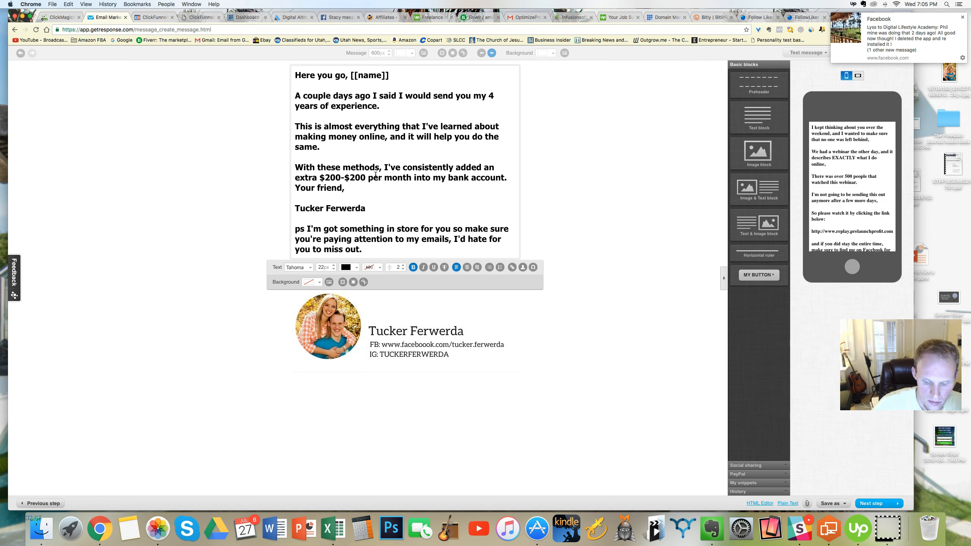
key("BackSpace")
type("6")
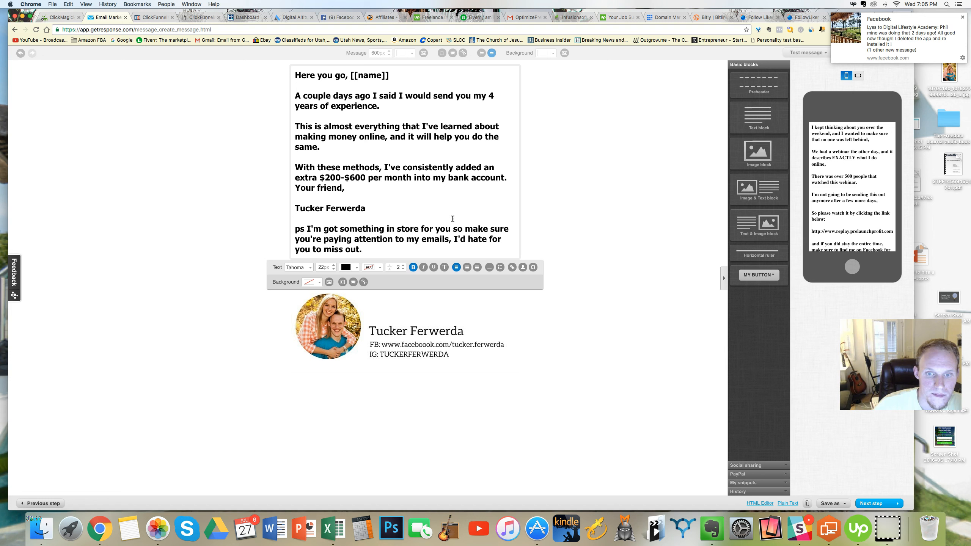
- Add the paragraph "You can have it by clicking here." below the earnings sentence and start a new paragraph
left_click(509, 173)
key("Return")
key("Return")
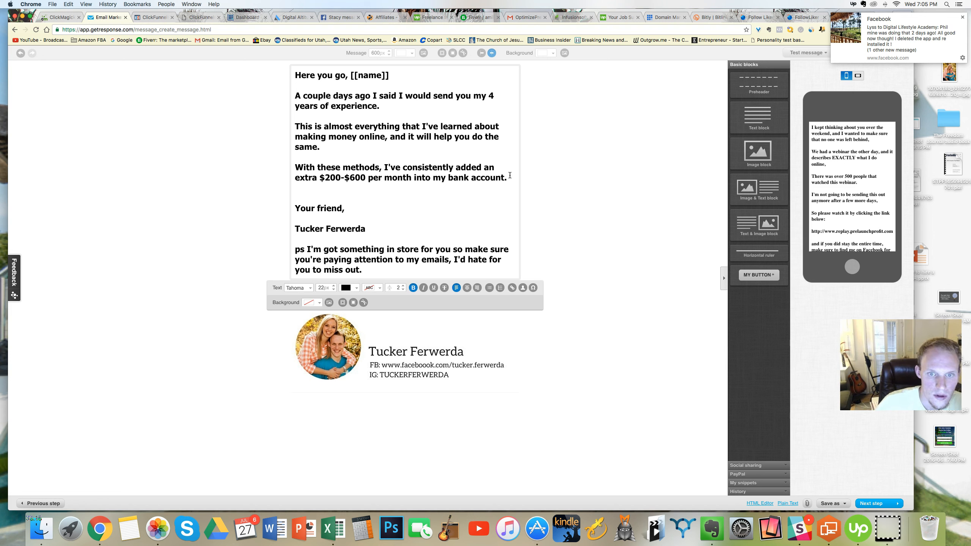
type("You ")
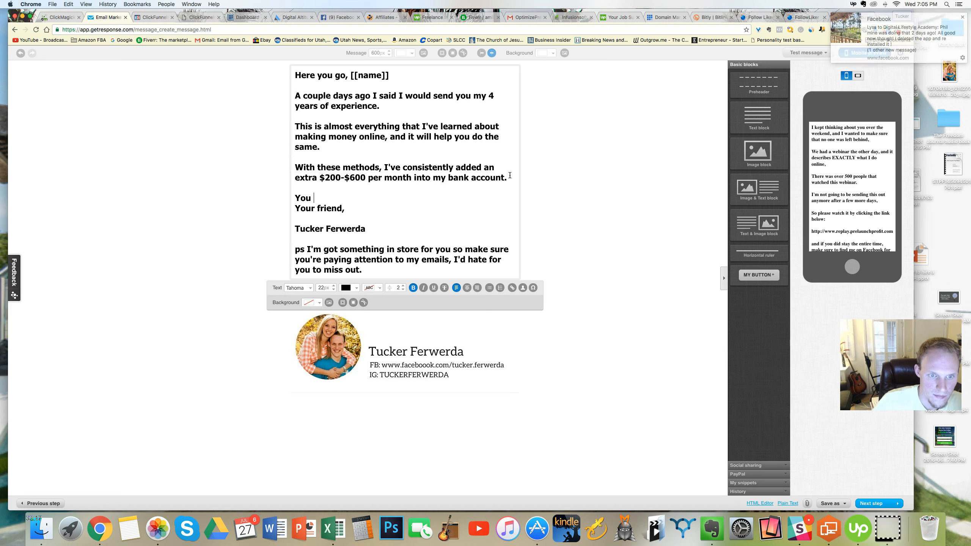
type("can have it by")
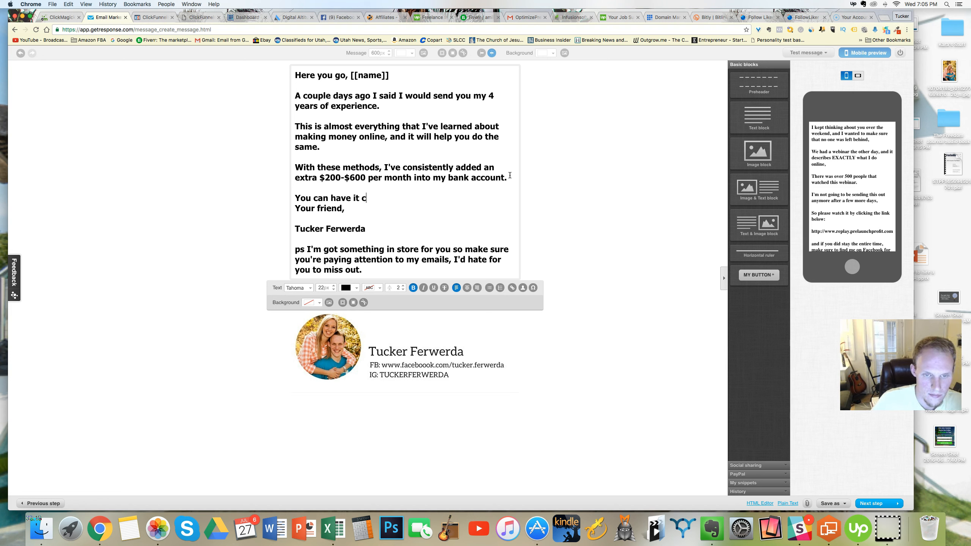
type(" click")
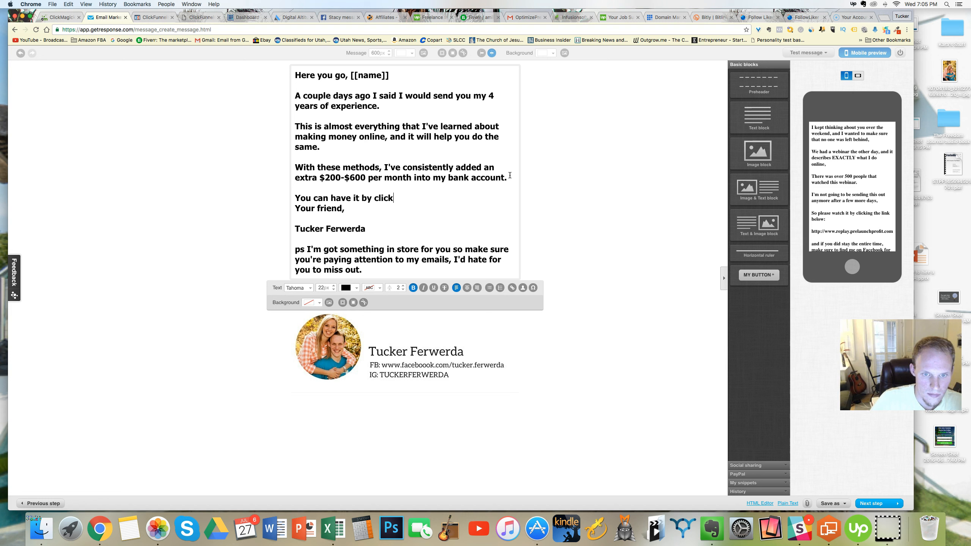
type("ing here.")
key("Return")
key("Return")
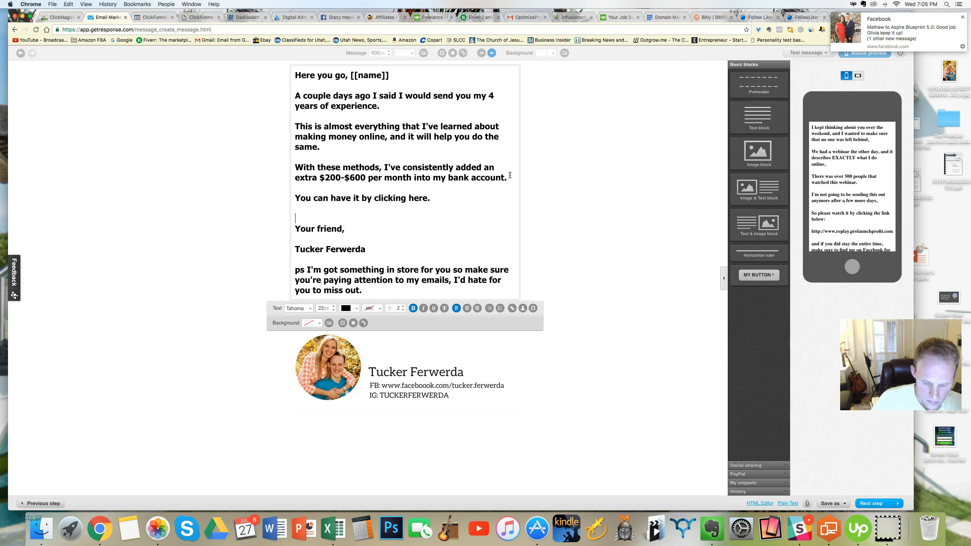
- Add the paragraph "I can't guarantee that it will stay this price, because the more I continue to grow, the more my prices do too."
type("I can't gr")
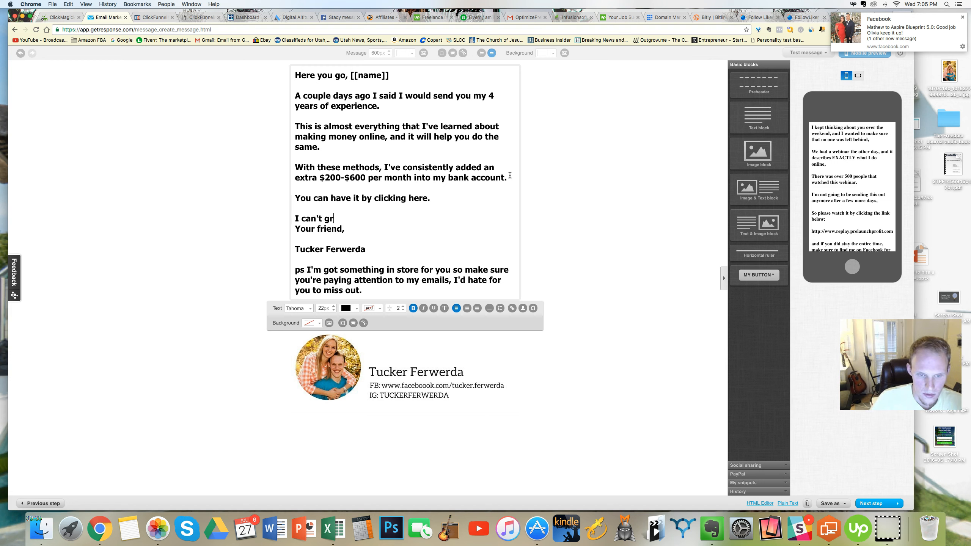
key("BackSpace")
type("uarantee that itl")
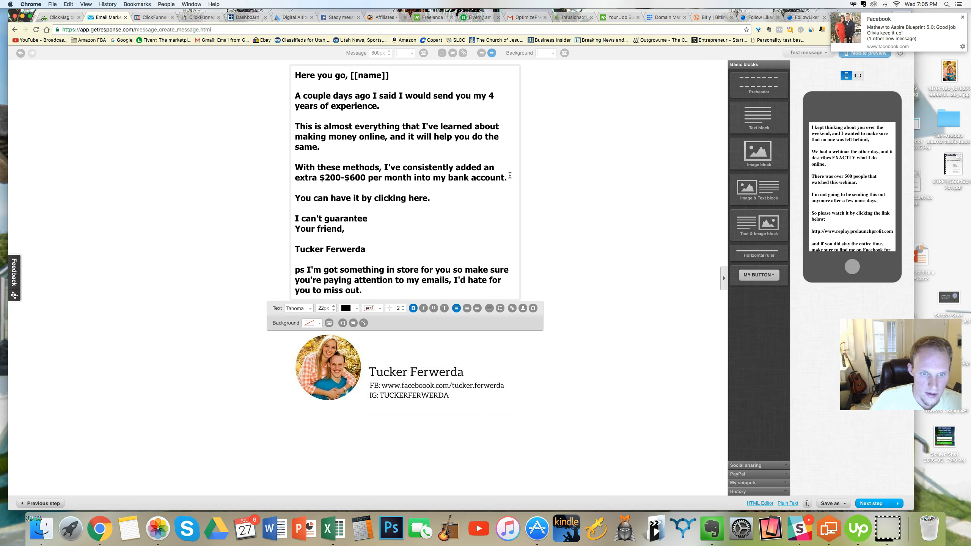
type("will ")
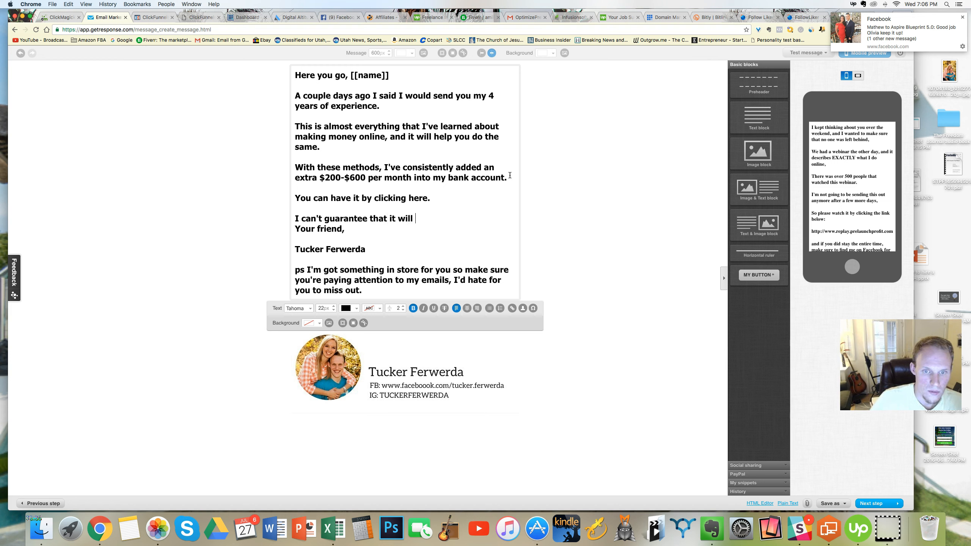
type("stay this pri")
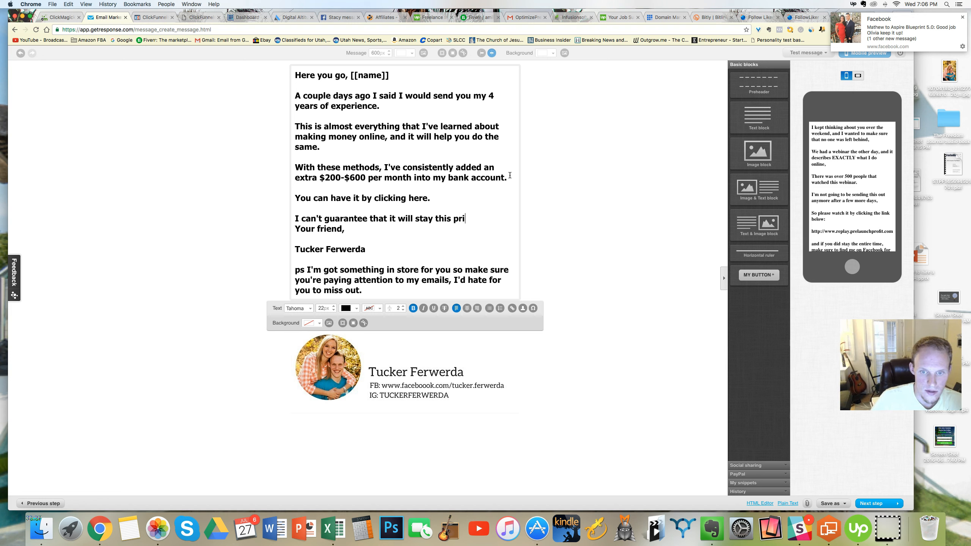
type("ce, because the more")
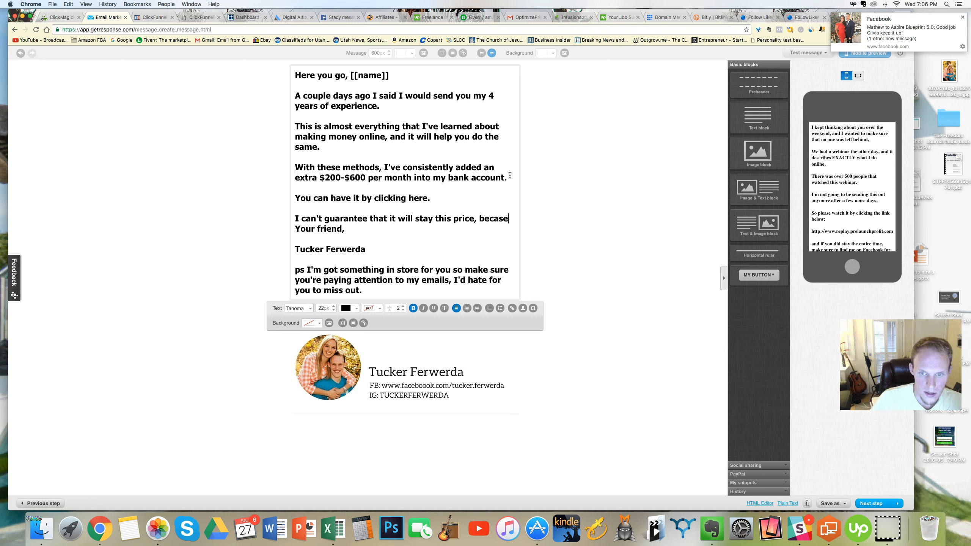
type(" I conti")
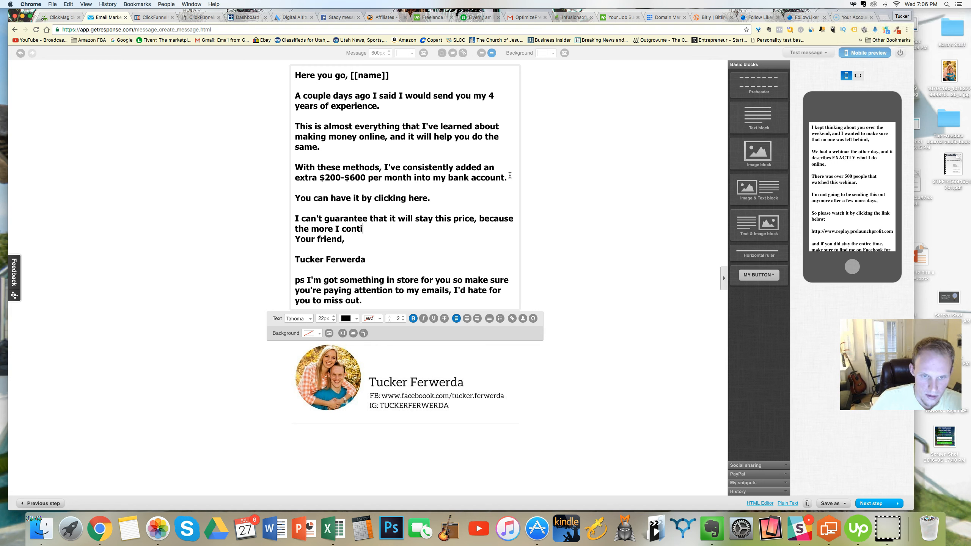
type("nue to grow")
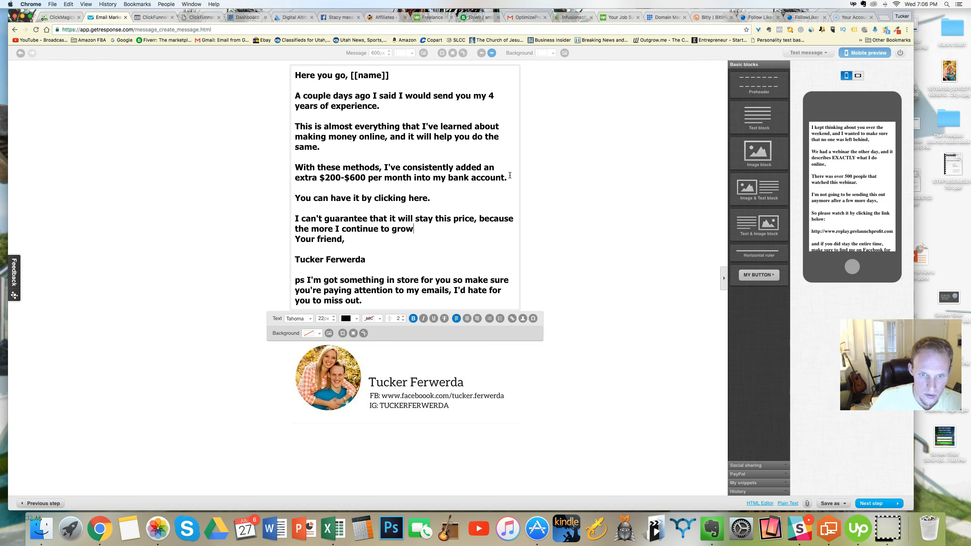
type(", the more my")
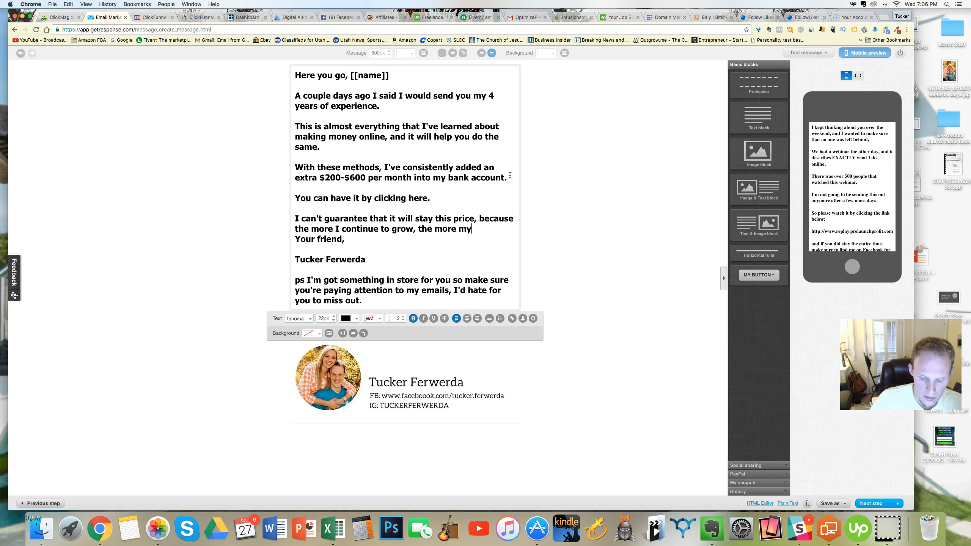
type(" prices do too.")
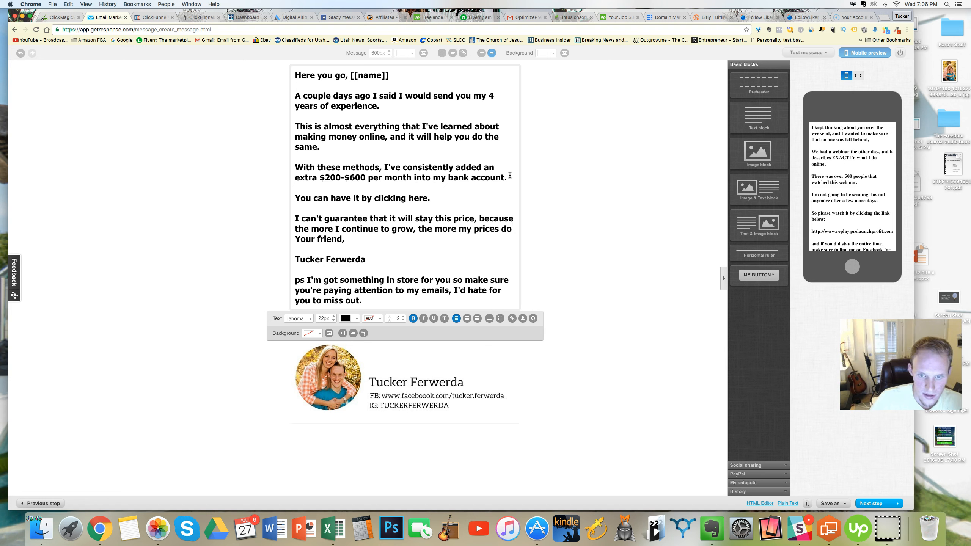
key("Return")
key("Return")
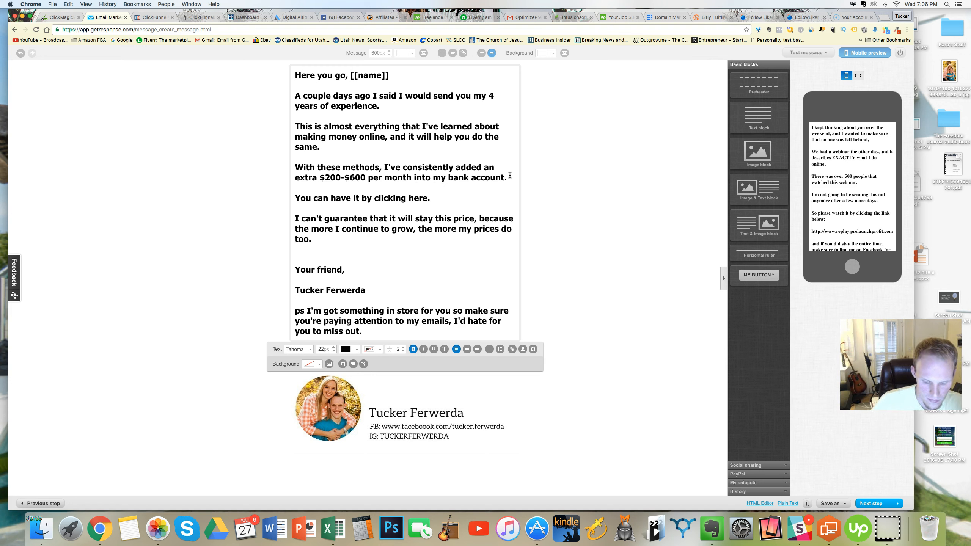
type("Also")
key("BackSpace")
key("BackSpace")
key("BackSpace")
key("BackSpace")
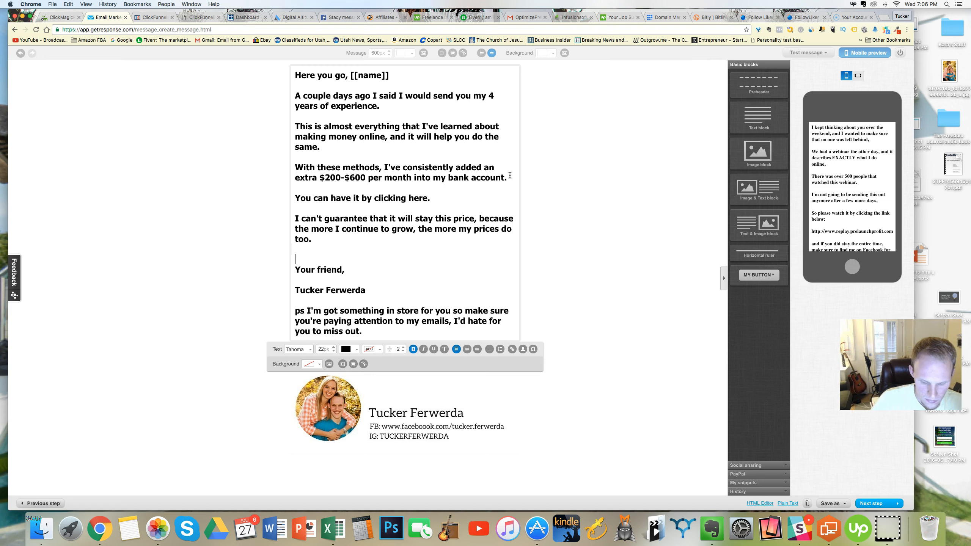
- Add the paragraph "Also people know that this is a very low priced training that you can't find anywhere else." and start a new paragraph
type("Also ")
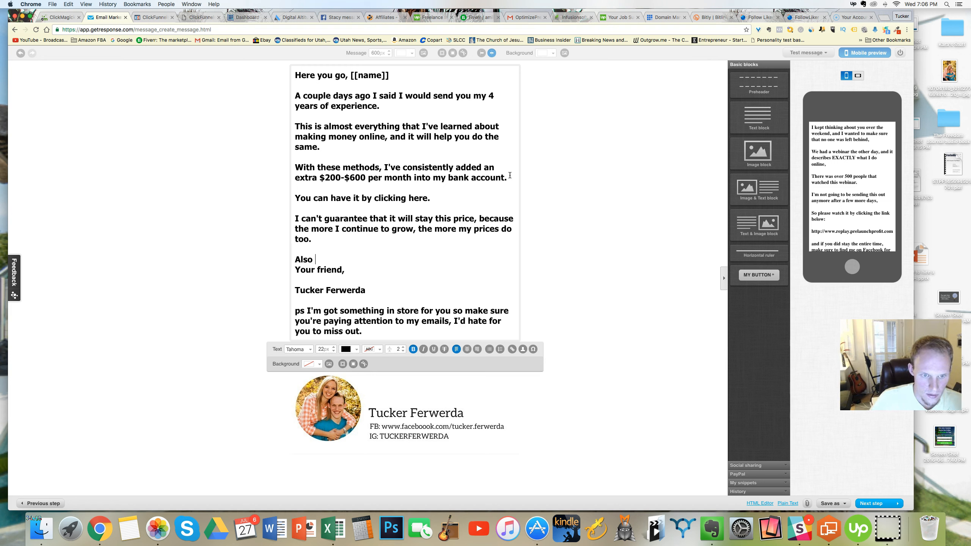
type("people know that this is ")
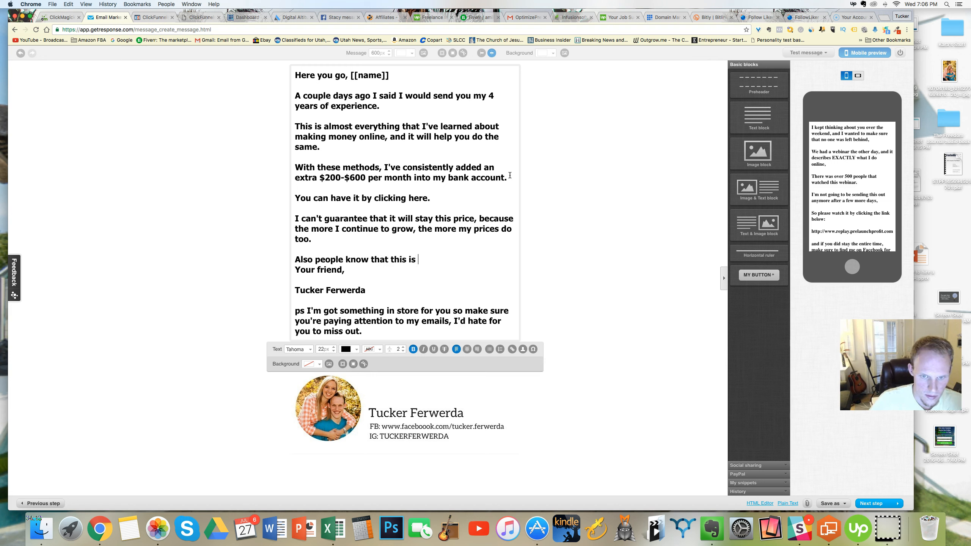
type("a very low pro")
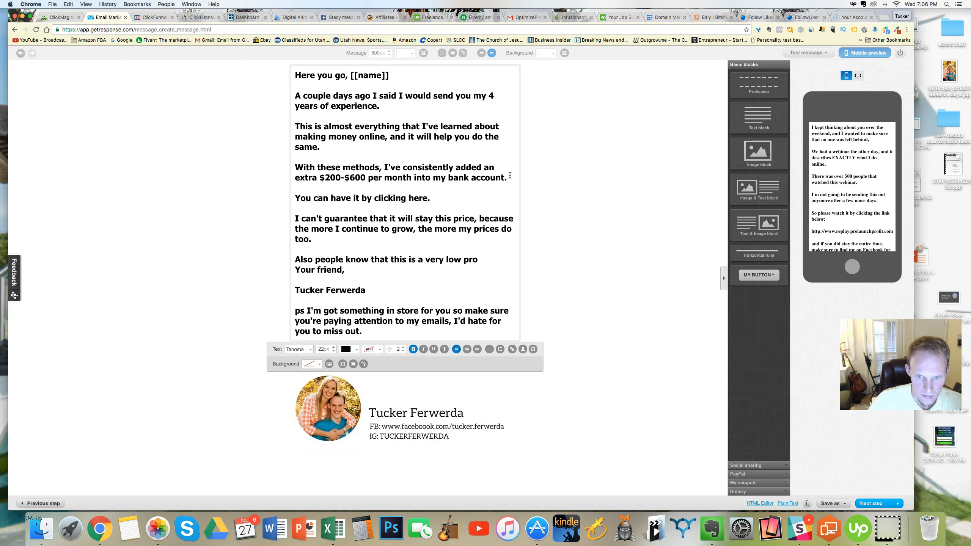
key("BackSpace")
type("iced")
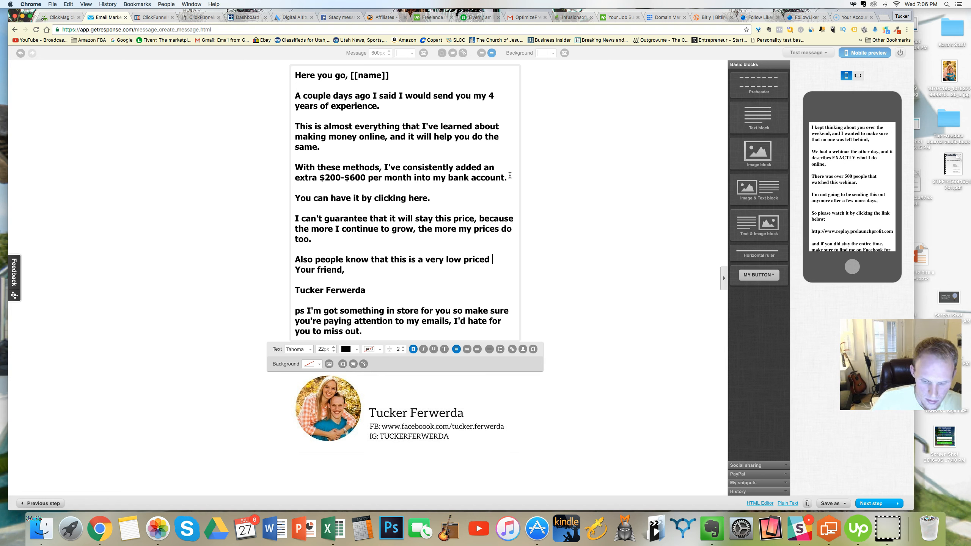
type(" training")
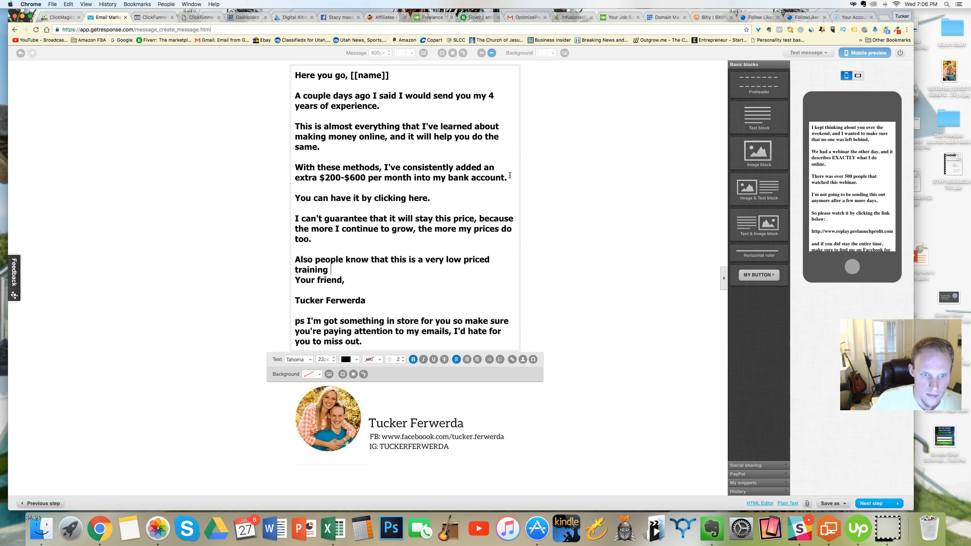
type(" that")
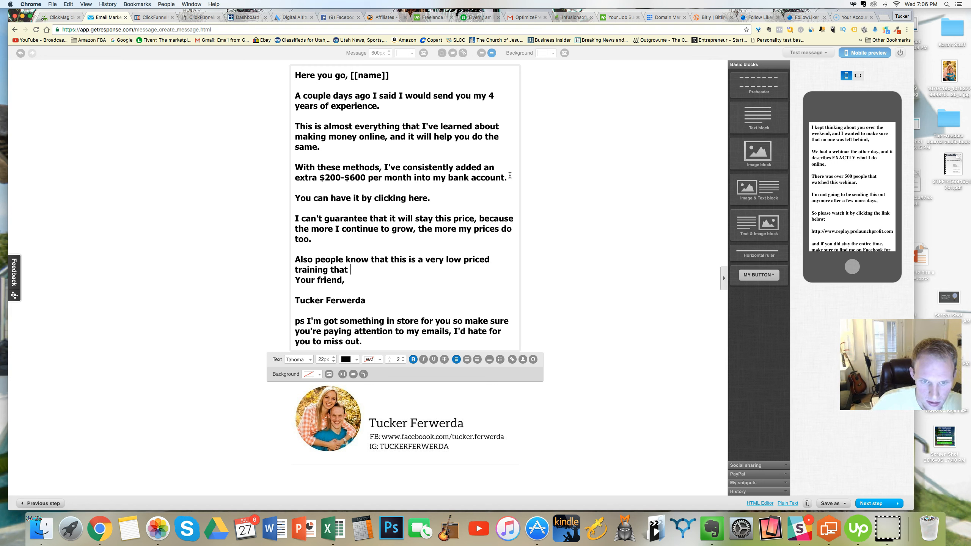
type("you can't find anywhere else.")
key("Return")
key("Return")
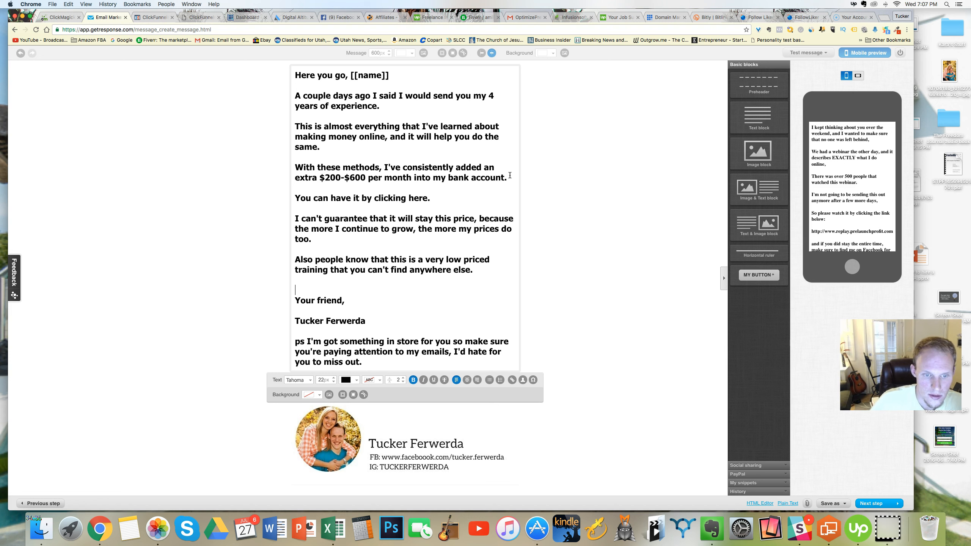
- Add the paragraph "Click here to get your Training." above the sign-off and start a new paragraph
type("Click her")
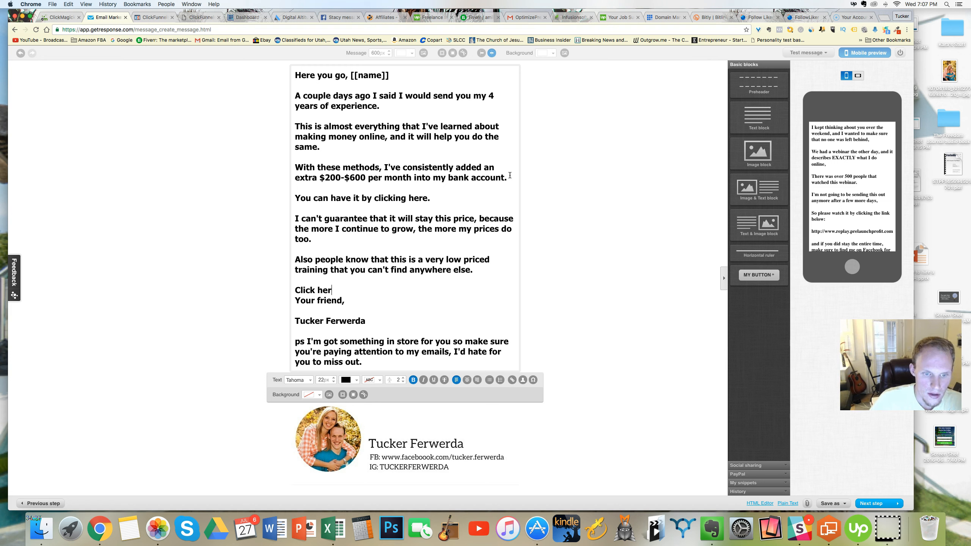
type("e to get your")
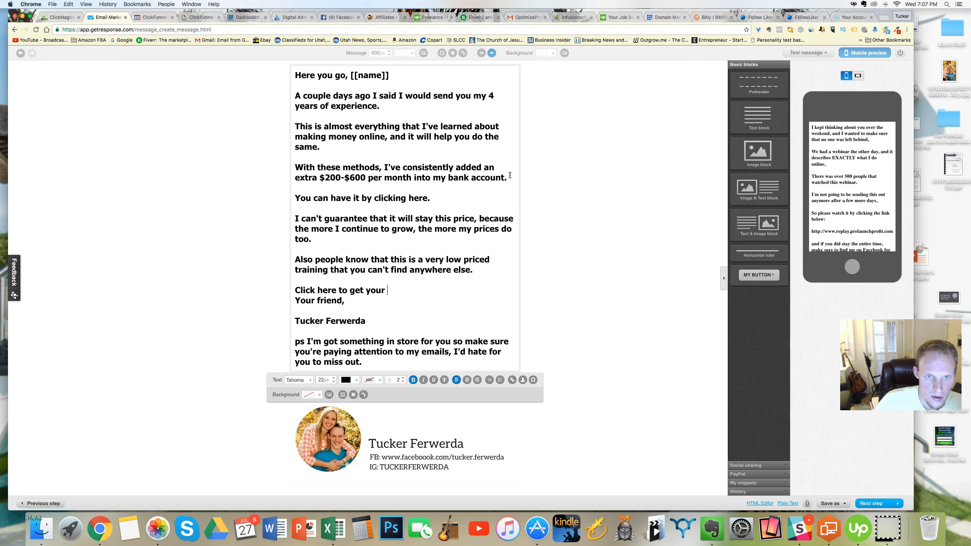
type("Training.")
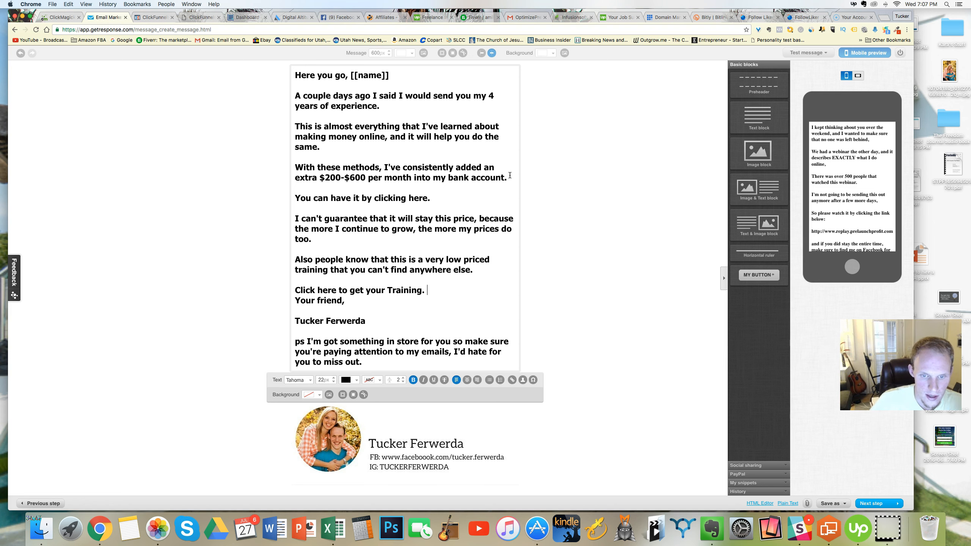
key("Return")
key("Return")
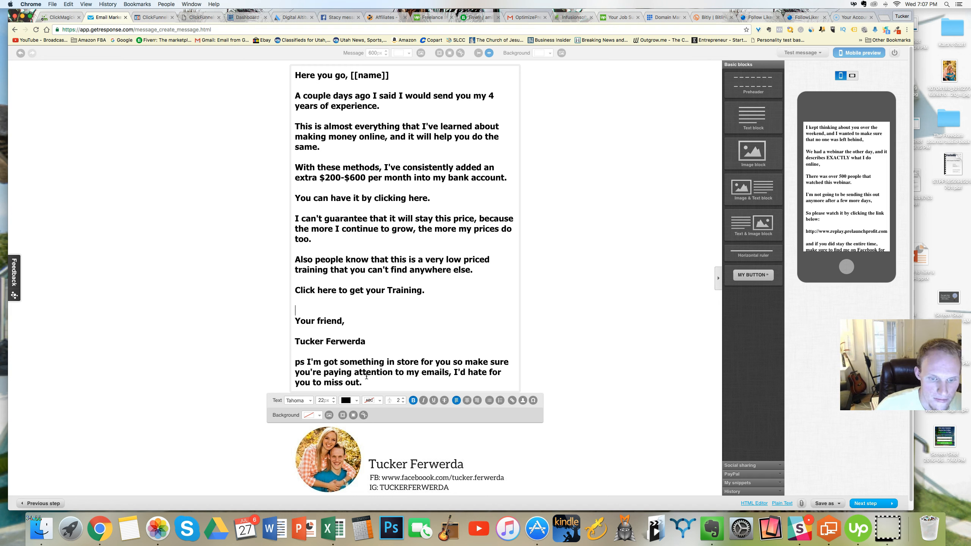
- Check the email sequence in the Evernote funnel note and delete the old postscript below the signature in the message
left_click_drag(367, 383, 307, 361)
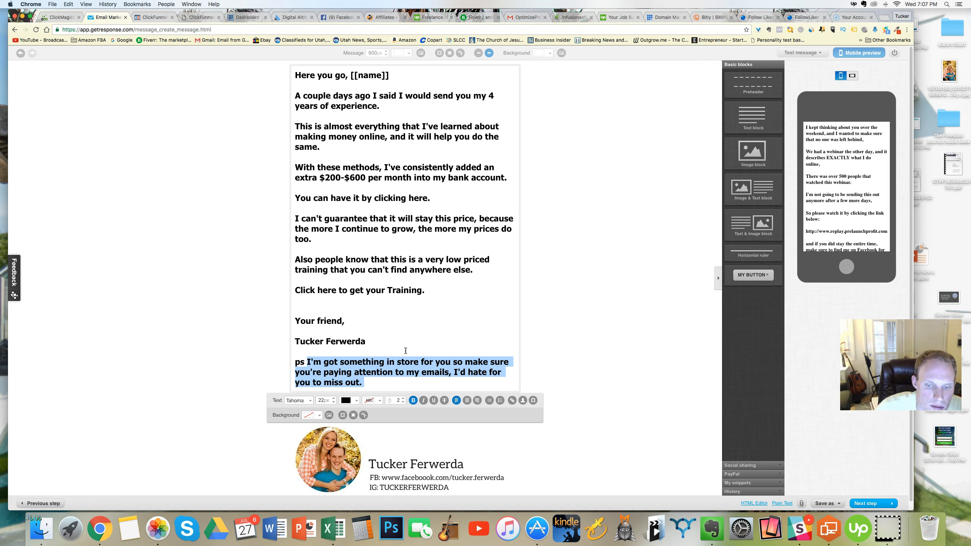
left_click(712, 529)
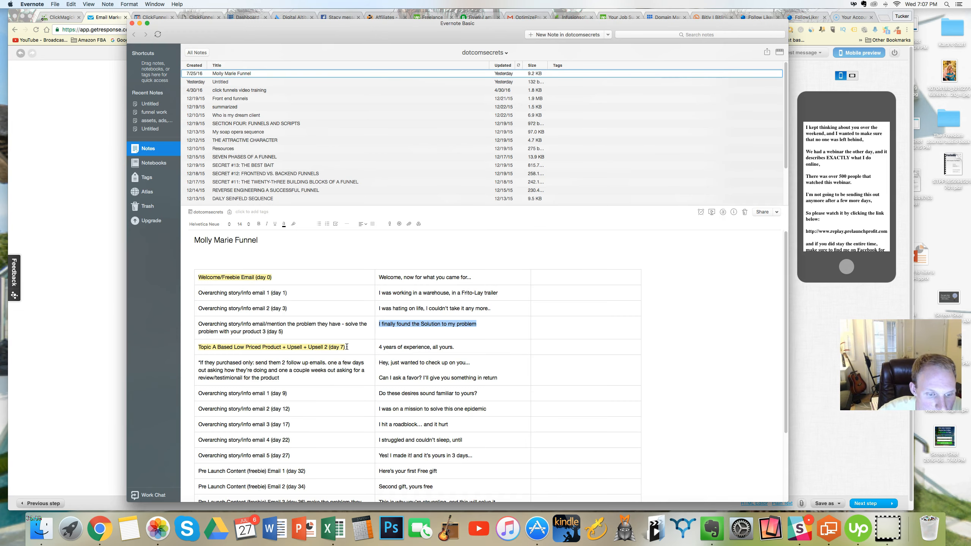
left_click(108, 299)
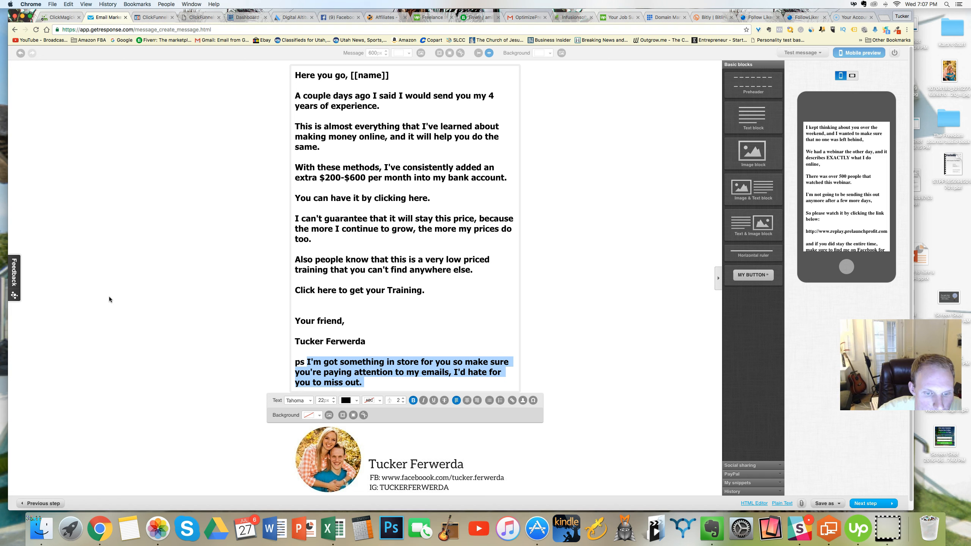
key("BackSpace")
key("BackSpace")
key("BackSpace")
key("BackSpace")
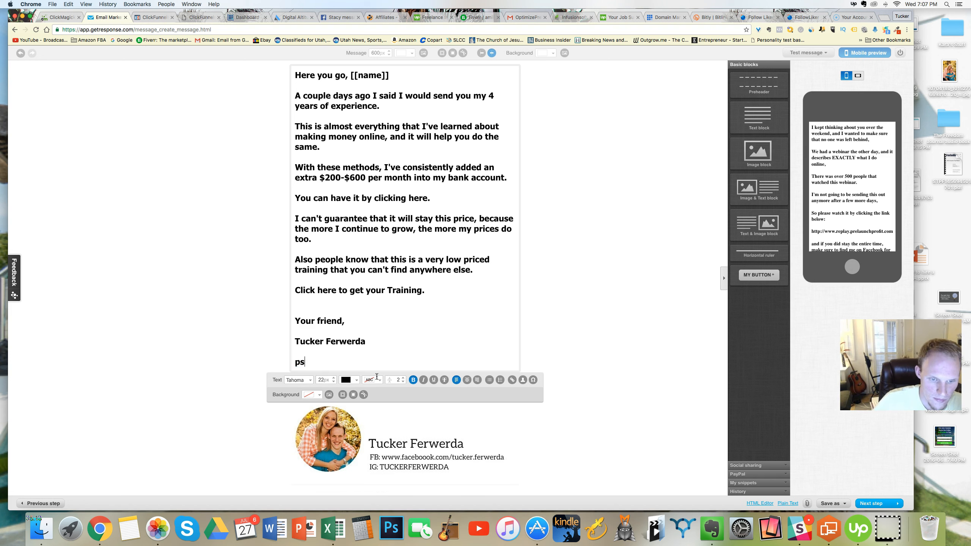
- Begin a new postscript below the signature with "PS in the next couple of weeks I'm going to"
type("PS in the next coupl")
key("BackSpace")
key("BackSpace")
key("BackSpace")
key("BackSpace")
key("BackSpace")
type("coupld")
key("BackSpace")
type("e of weeks I'm doing")
key("BackSpace")
key("BackSpace")
key("BackSpace")
key("BackSpace")
key("BackSpace")
type("going to ")
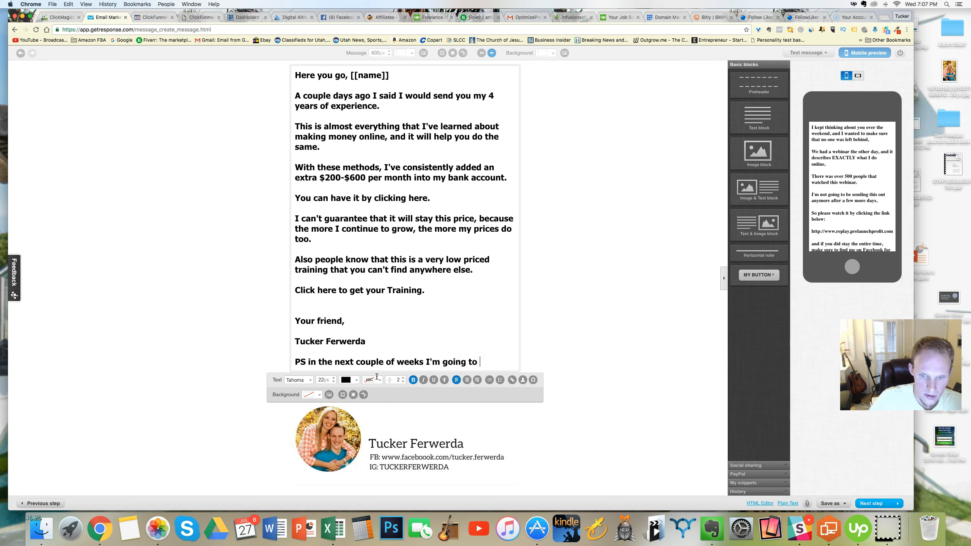
- Continue the postscript with "be diving into more trainings and information on how to make more money online and"
type("be diving into")
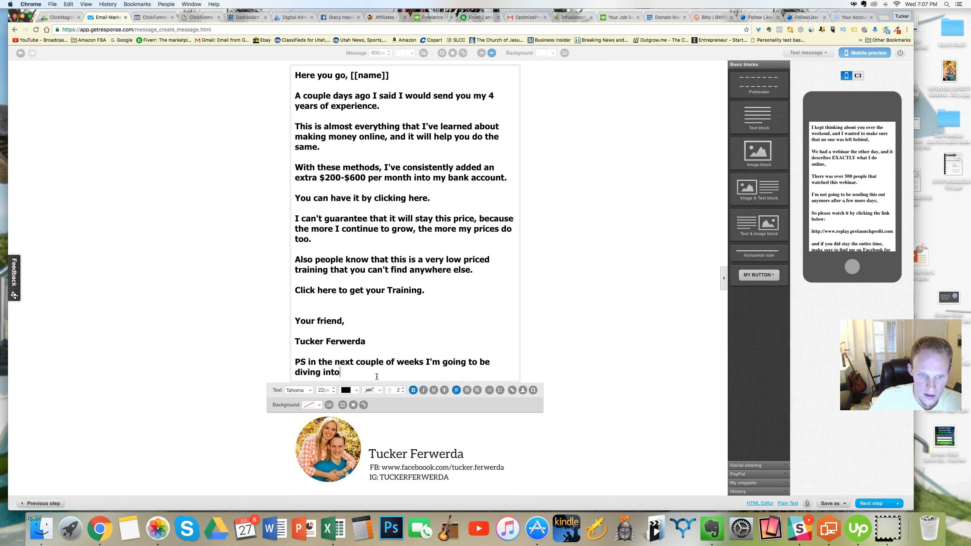
type(" more ")
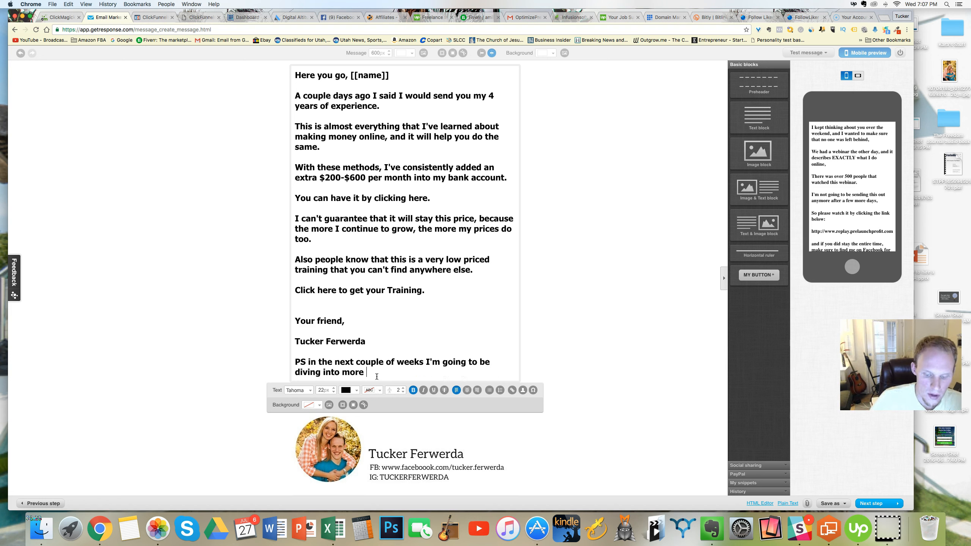
type("trainings and informa")
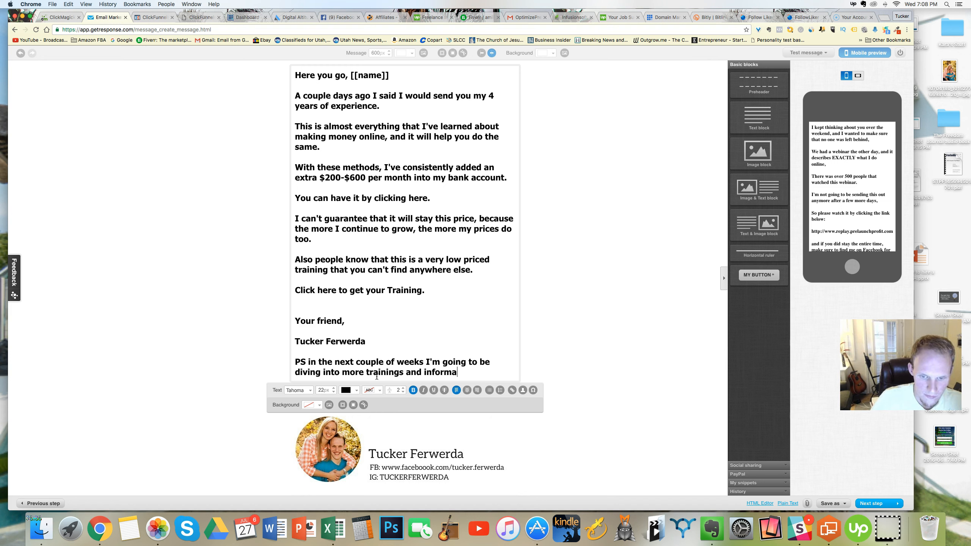
type("tion on ho")
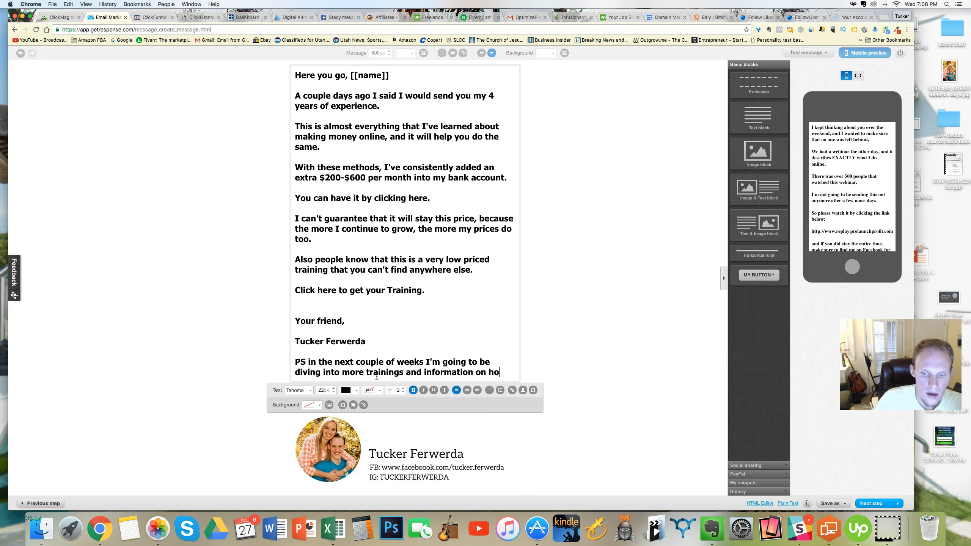
type("w to make more ")
type("mone")
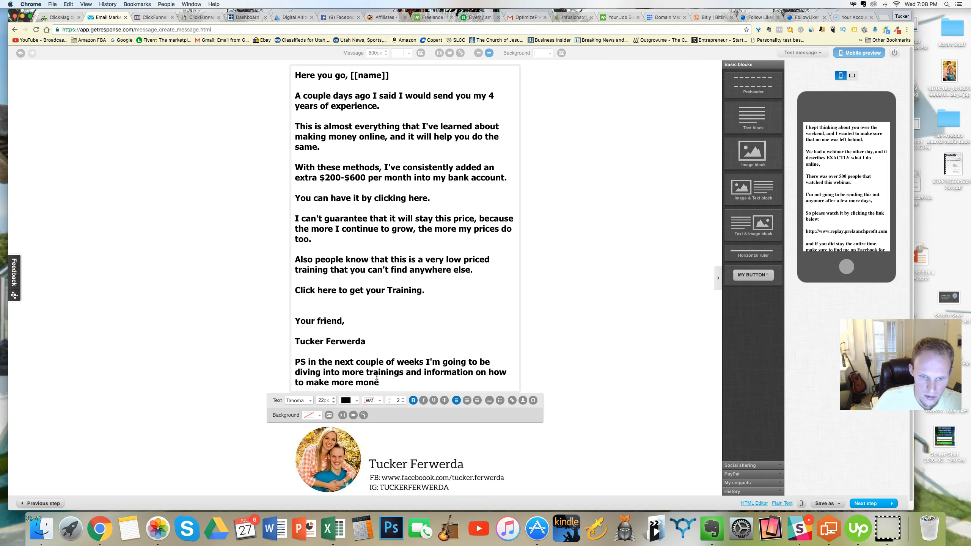
type("y online and")
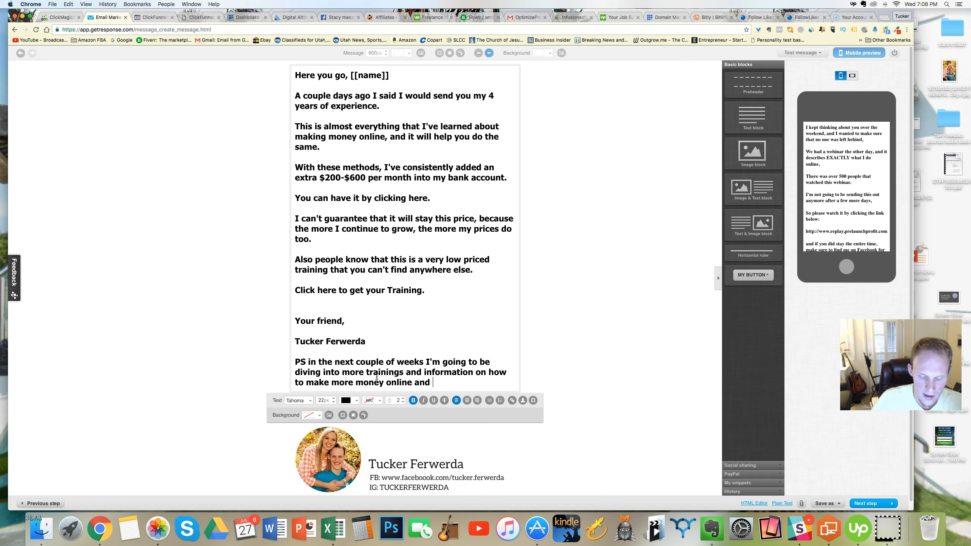
- Finish the postscript's first sentence with "help more people by creating freedom in your life."
type(" help more pe")
type("oople")
key("BackSpace")
key("BackSpace")
key("BackSpace")
key("BackSpace")
type("p")
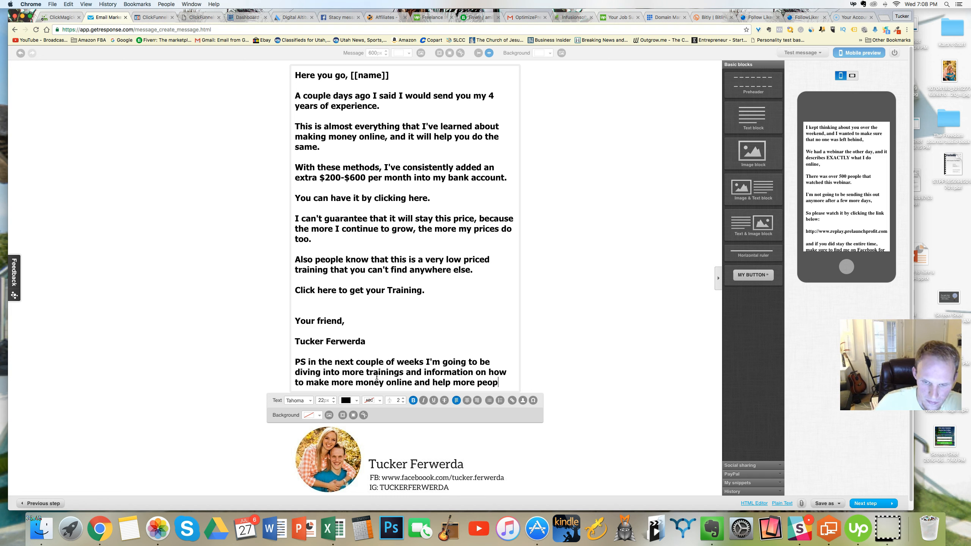
type("le by creat")
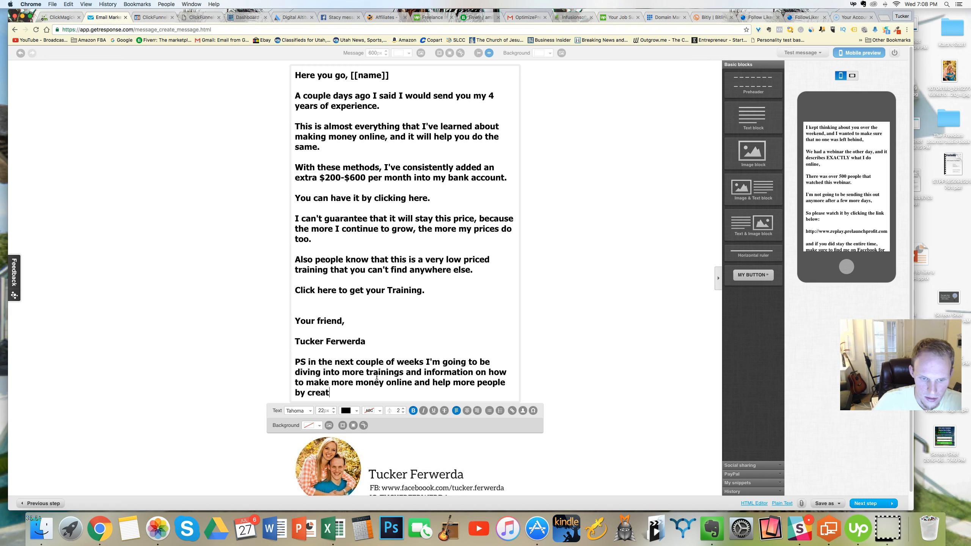
type("ing freedom in your life.")
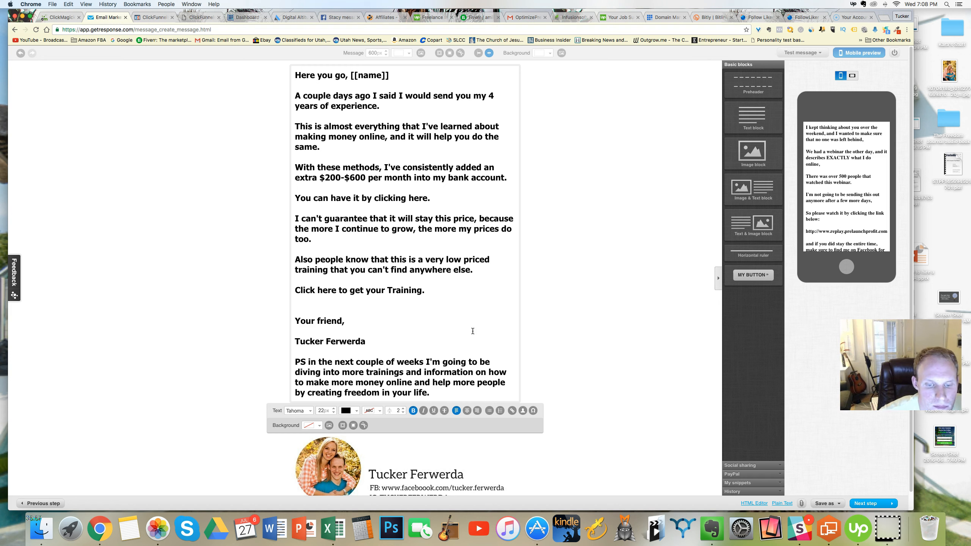
- Look up the day 9 subject in Evernote and append "My next email will be called, "Do these desires sound familiar to you?"" to the postscript
type("My next email will be called, \"")
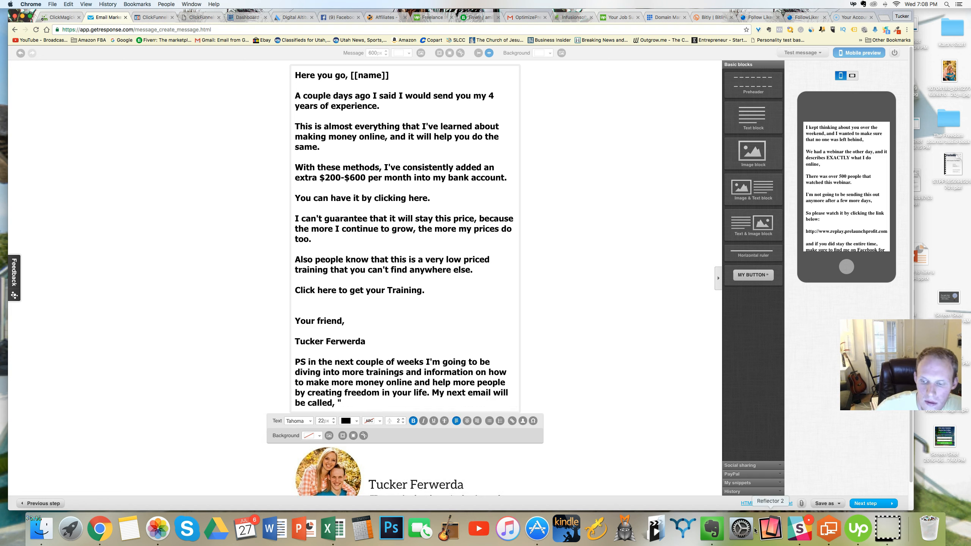
left_click(712, 529)
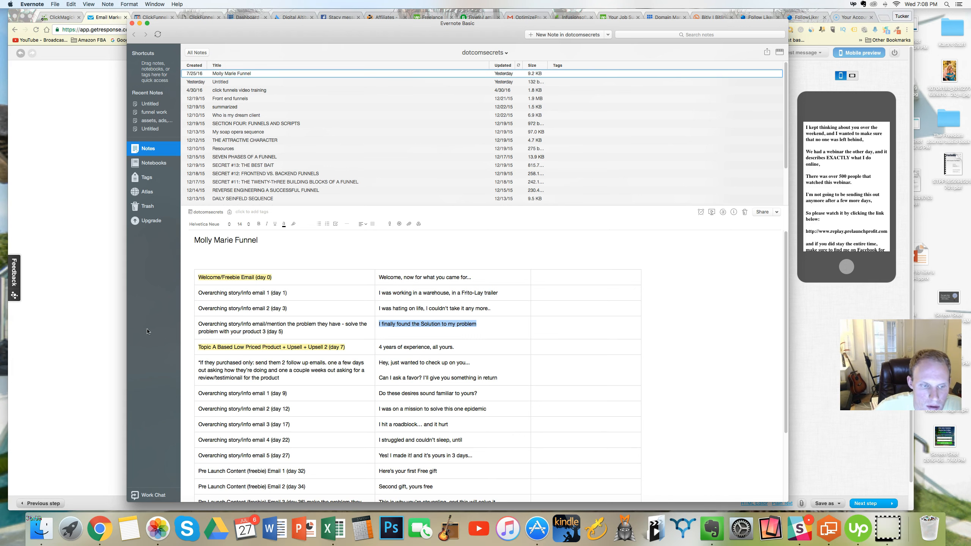
key("cmd+Tab")
type("Do these desires sound familiar")
key("BackSpace")
type("ar to y")
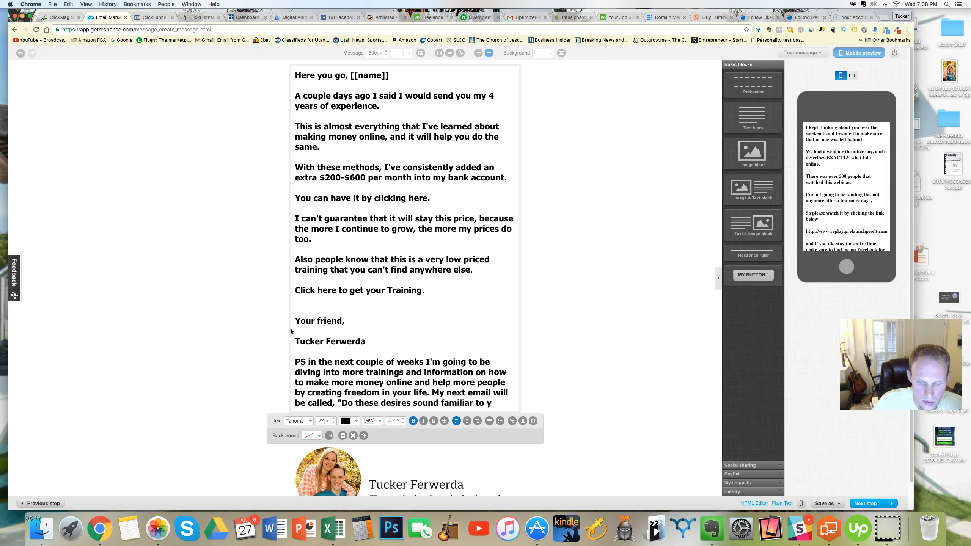
type("ou?:")
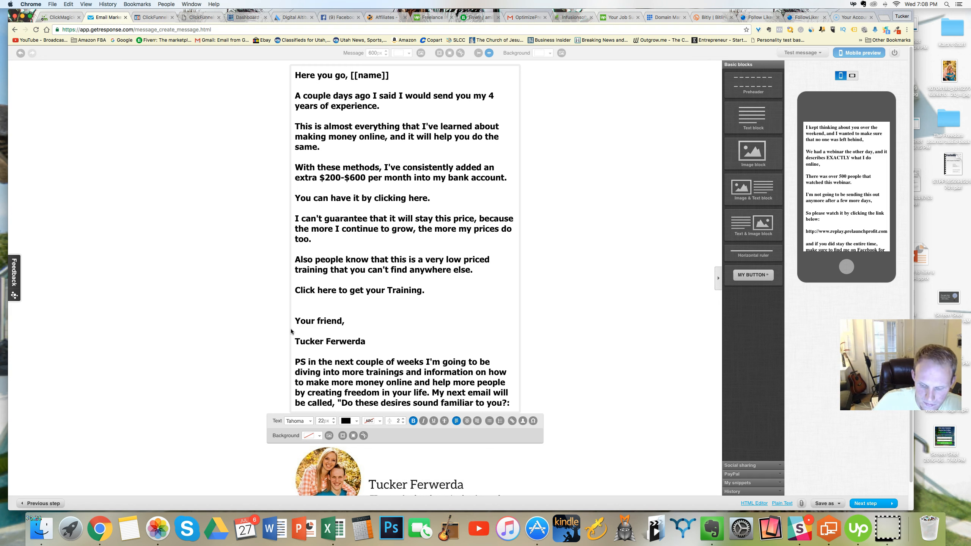
key("BackSpace")
type("\"")
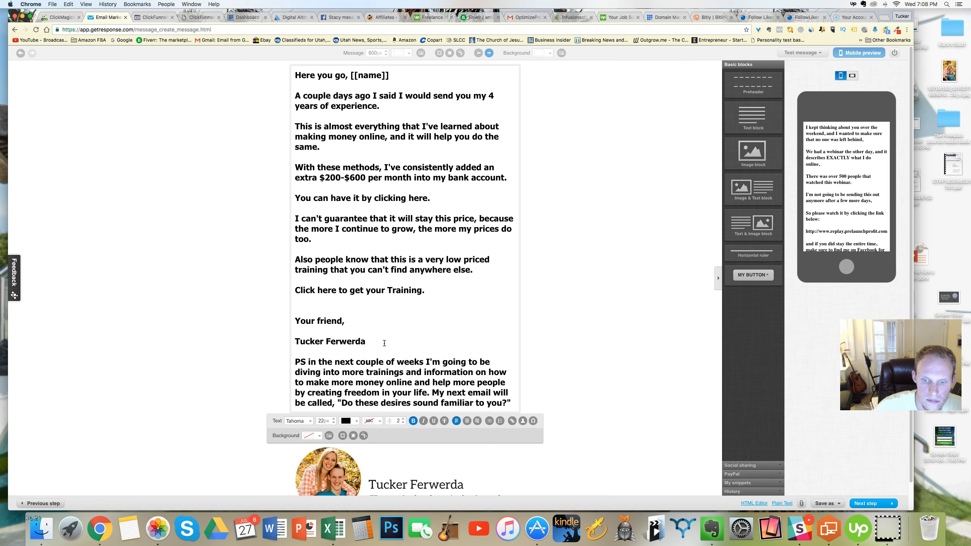
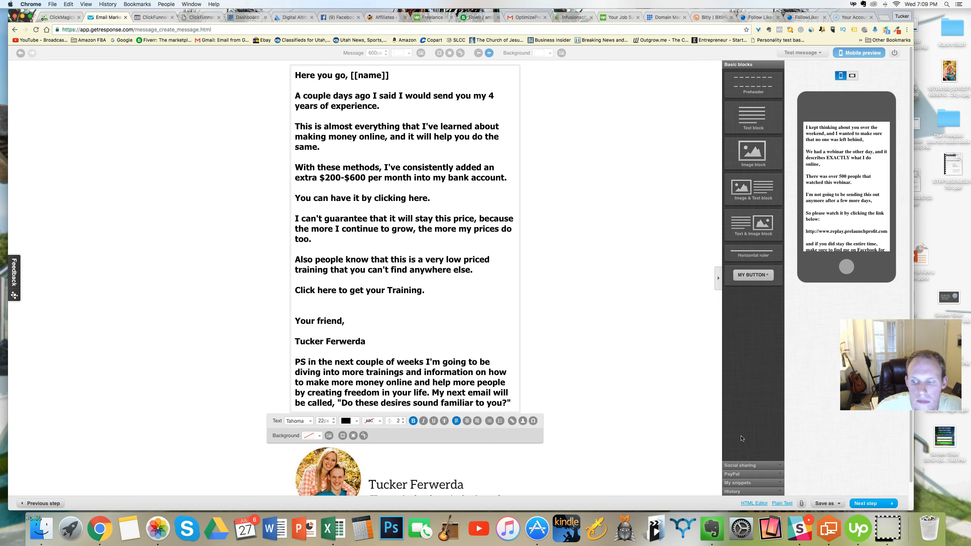
- Save the day 7 message, check its spam score and close the report
left_click(826, 504)
left_click(826, 488)
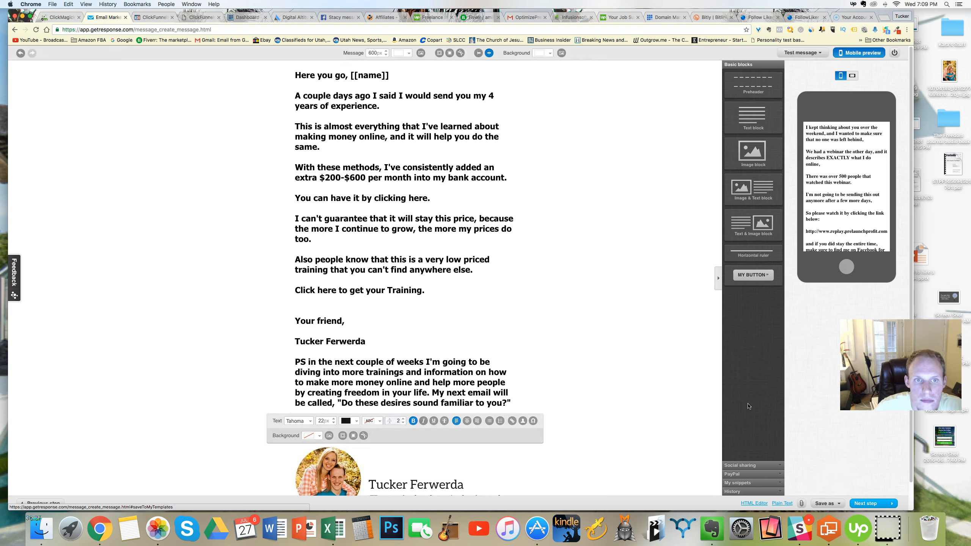
left_click(810, 54)
left_click(790, 90)
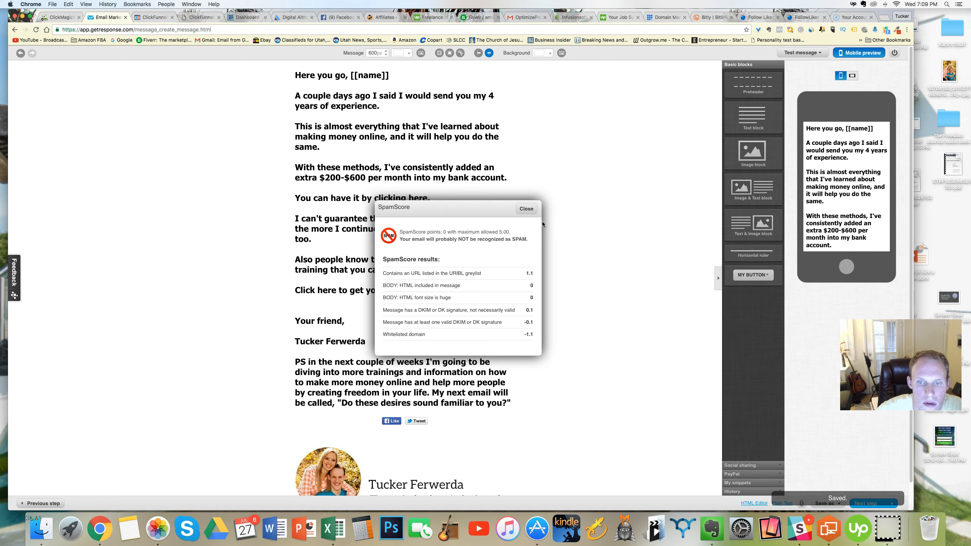
left_click(527, 210)
- Proceed to the day 7 autoresponder settings, then save and publish the autoresponder
left_click(865, 504)
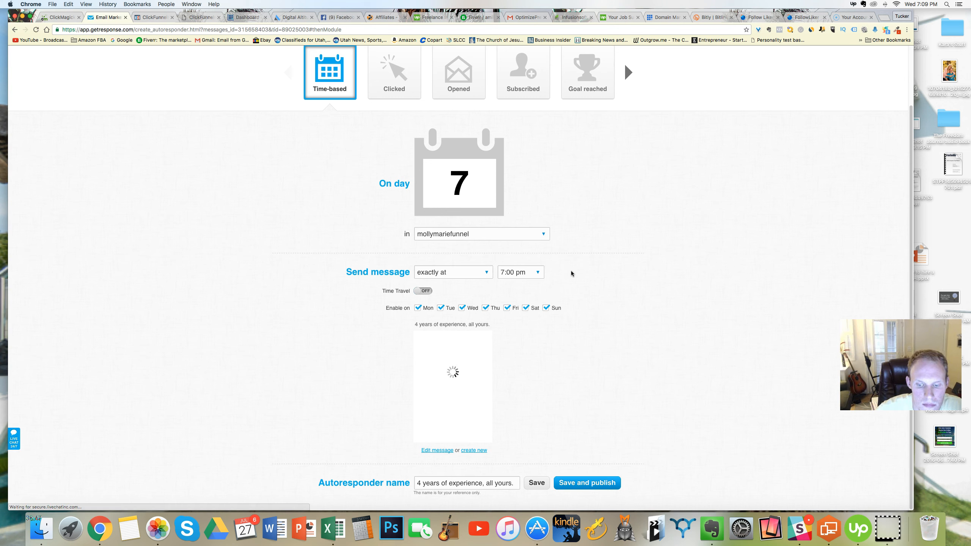
left_click(577, 489)
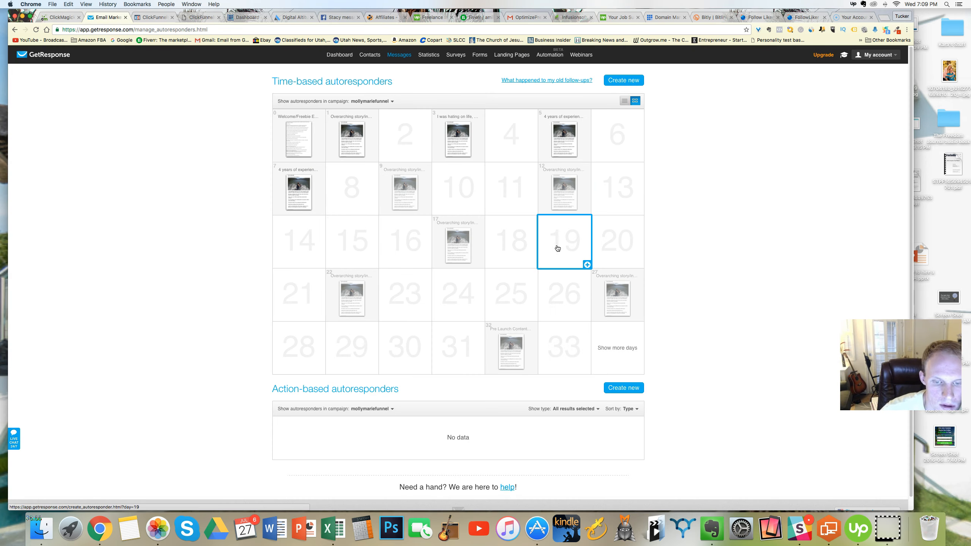
- Show more days in the time-based autoresponder calendar and open the day 9 autoresponder
scroll(630, 358, "down", 1)
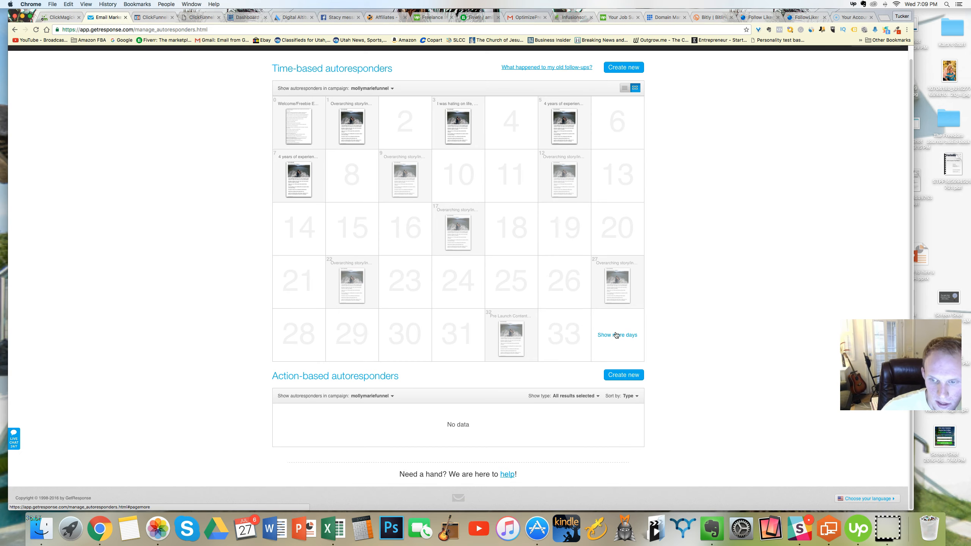
left_click(616, 335)
scroll(559, 261, "down", 3)
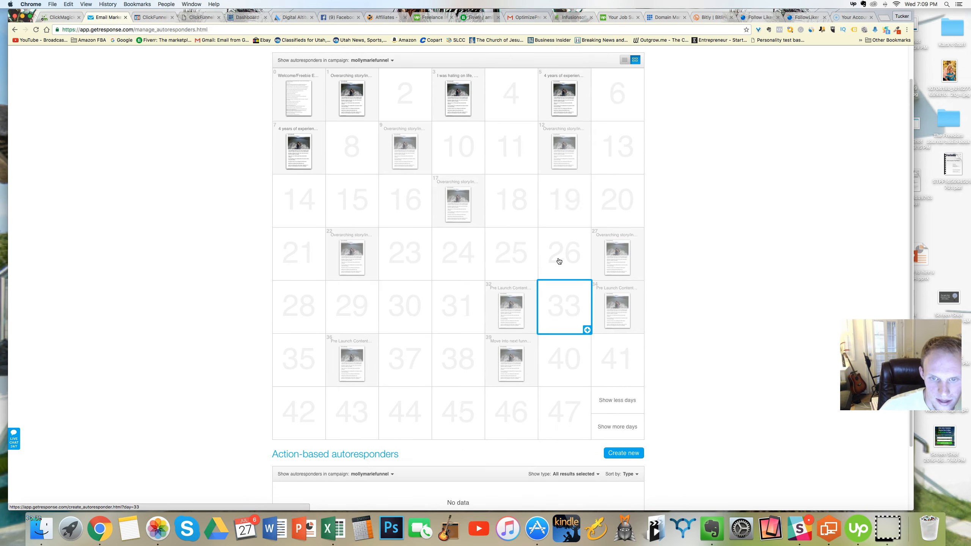
scroll(559, 261, "up", 3)
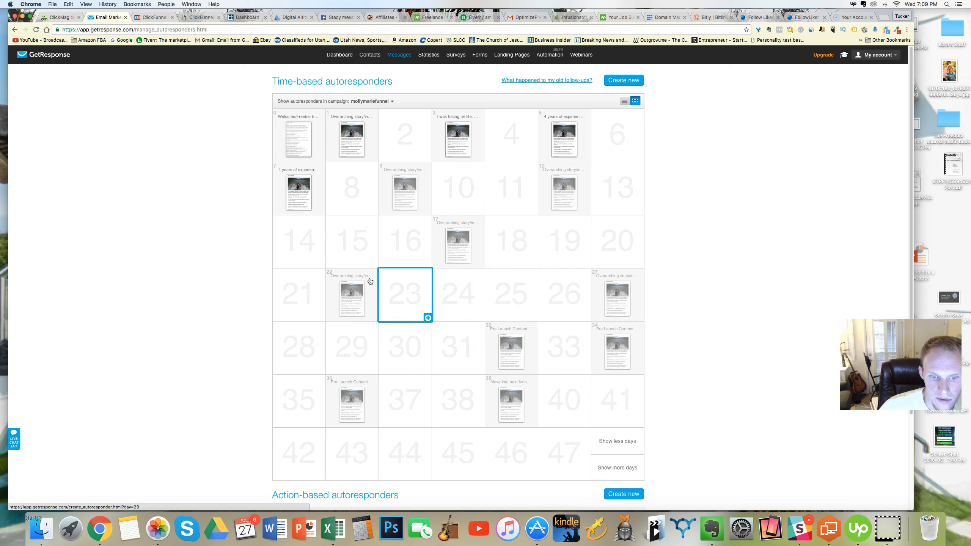
left_click(404, 193)
- Copy "Do these desires sound familiar to yours?" from the Evernote funnel table and paste it as the day 9 autoresponder name
key("super+Tab")
left_click(445, 335)
left_click_drag(484, 394, 377, 393)
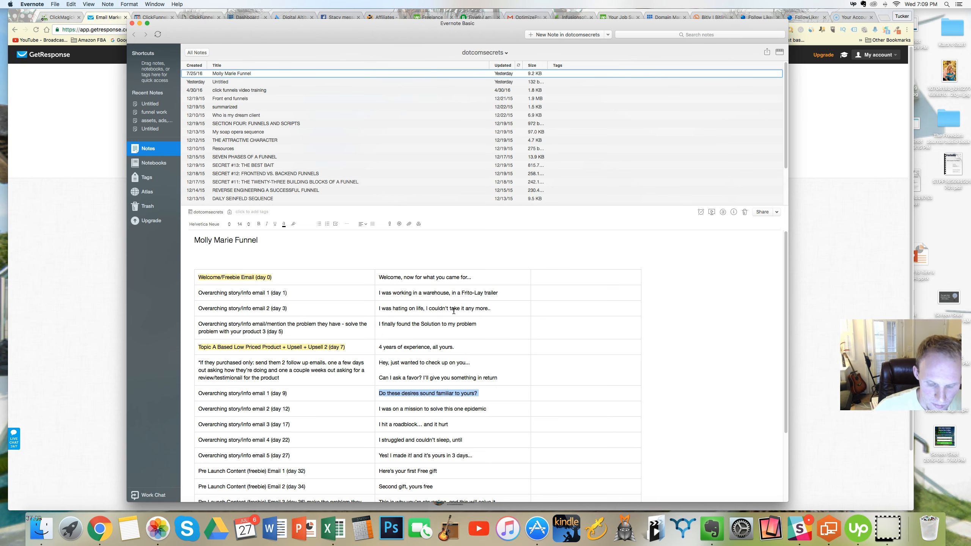
left_click(52, 224)
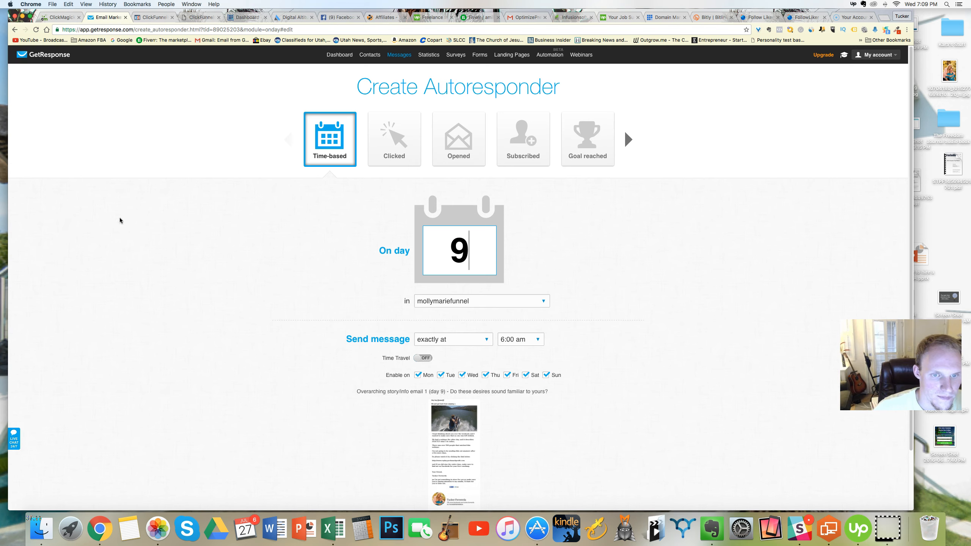
scroll(417, 243, "down", 2)
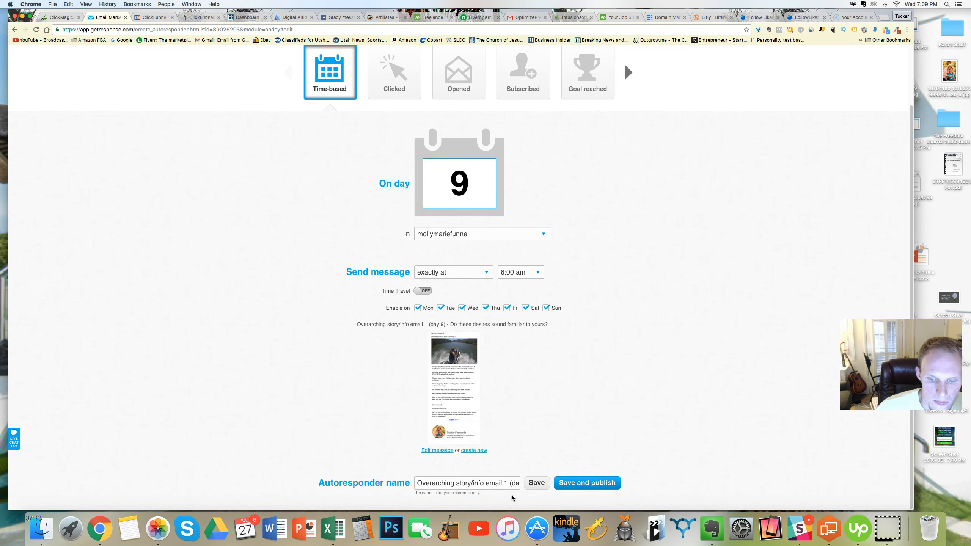
triple_click(479, 484)
key("super+v")
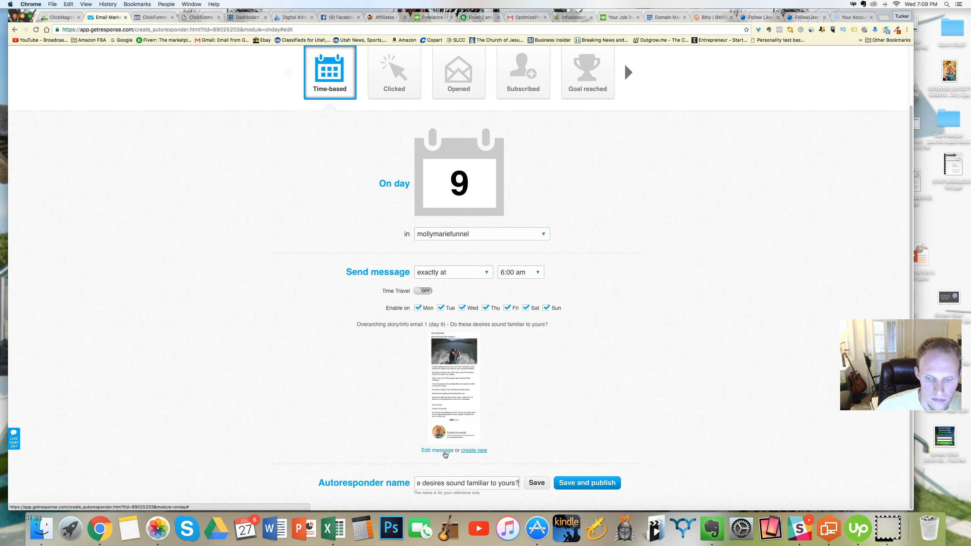
- Replace the day 9 autoresponder's message with the existing autoresponder message "4 years of experience, all yours."
left_click(460, 390)
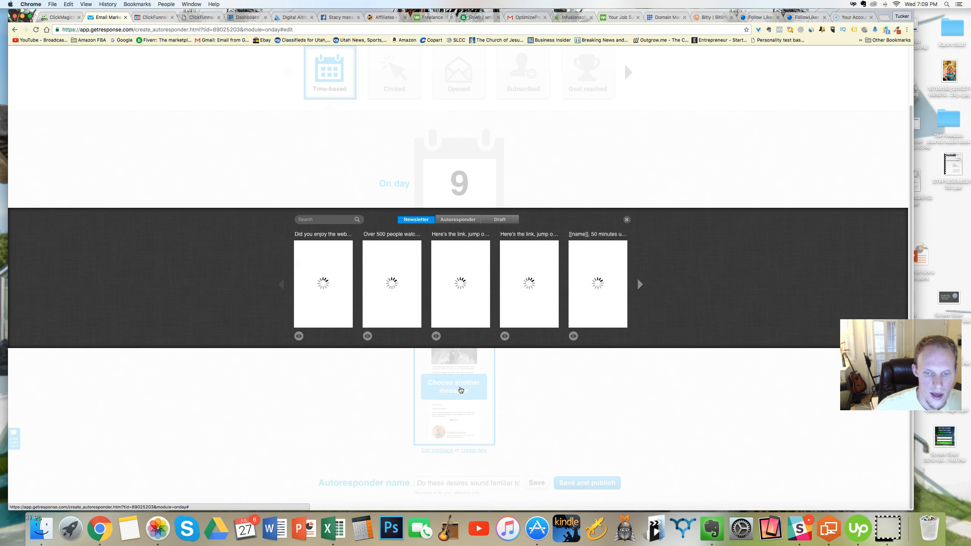
left_click(456, 220)
mouse_move(395, 255)
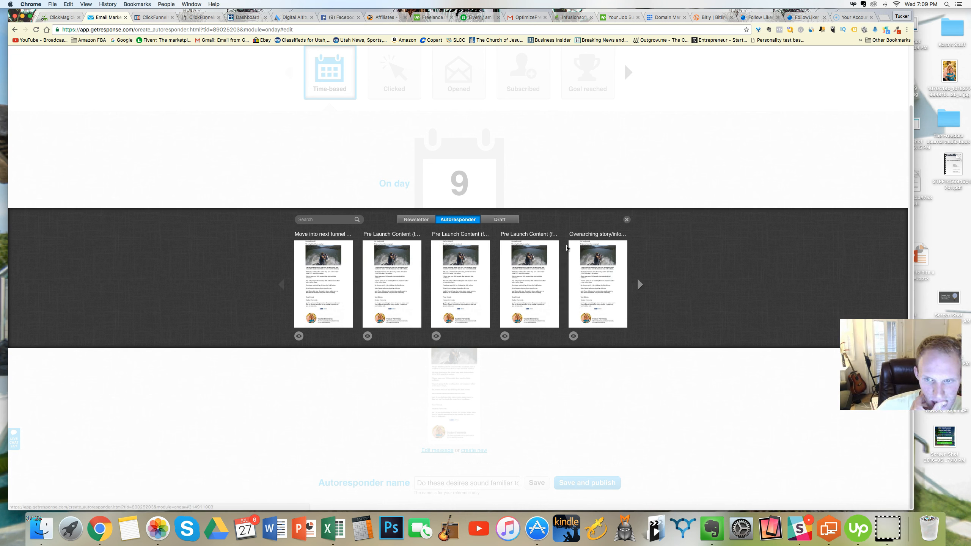
left_click(640, 285)
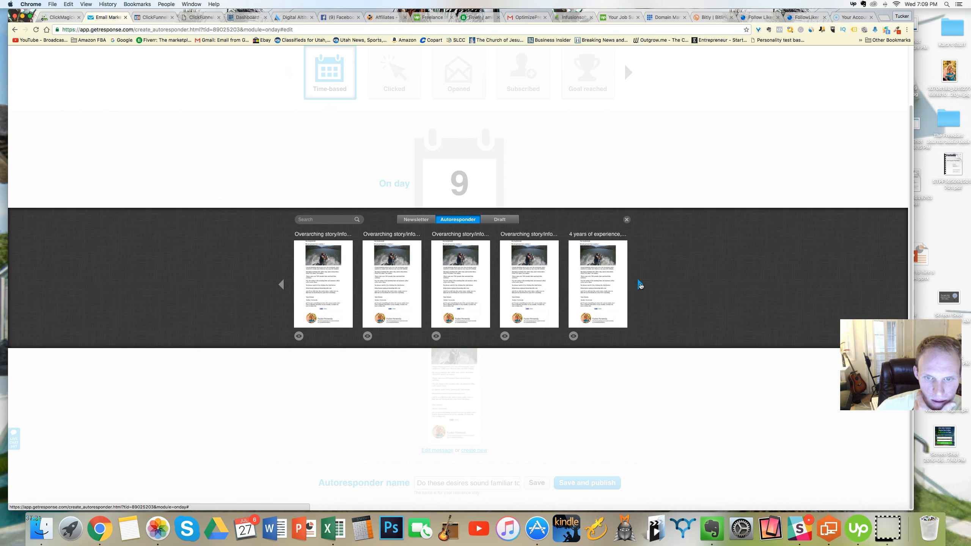
left_click(596, 283)
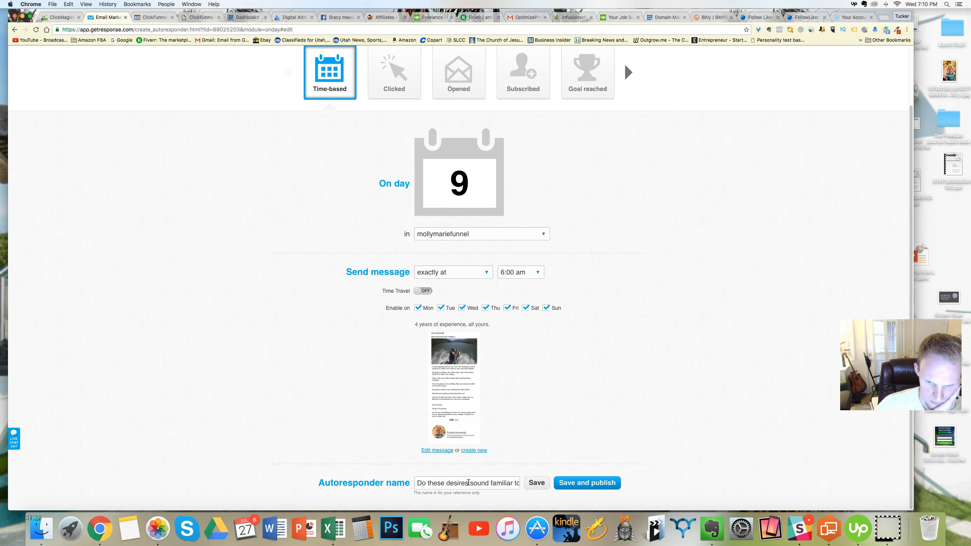
- Open the message for editing and set its message name and subject to "Do these desires sound familiar to yours?"
left_click(441, 452)
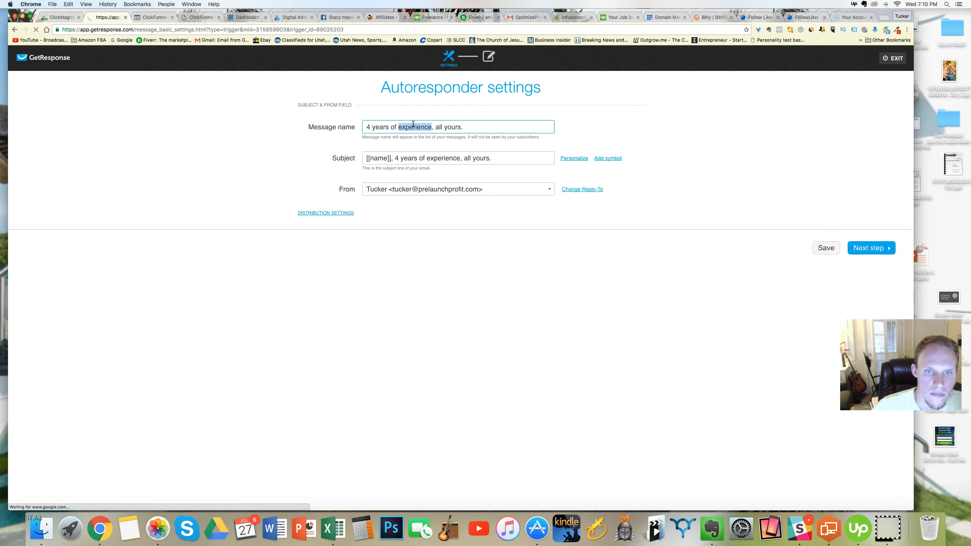
triple_click(413, 126)
key("super+c")
key("super+v")
triple_click(408, 156)
key("super+v")
- Personalize the start of the subject with the [[name]] field followed by a comma, and proceed to the message editor
left_click(368, 158)
left_click(574, 158)
left_click(571, 185)
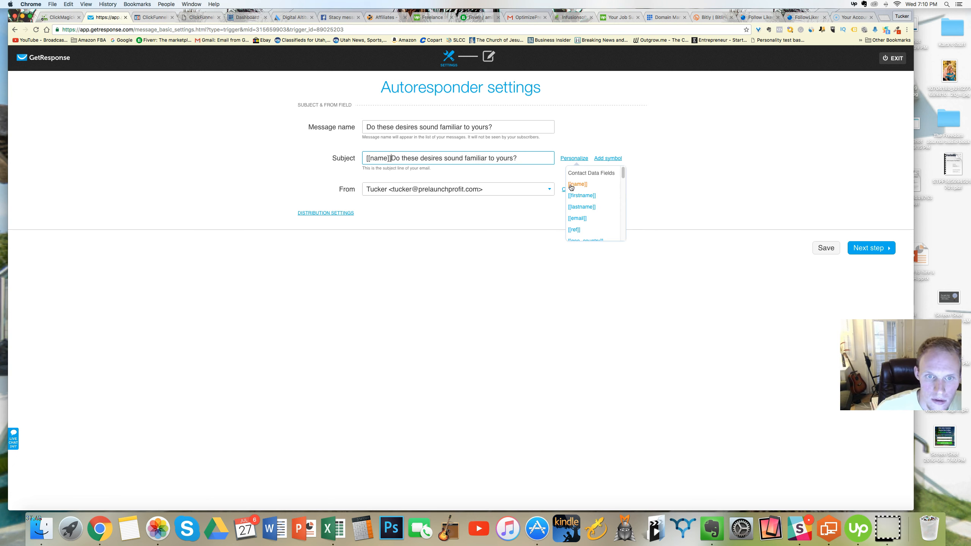
type(",")
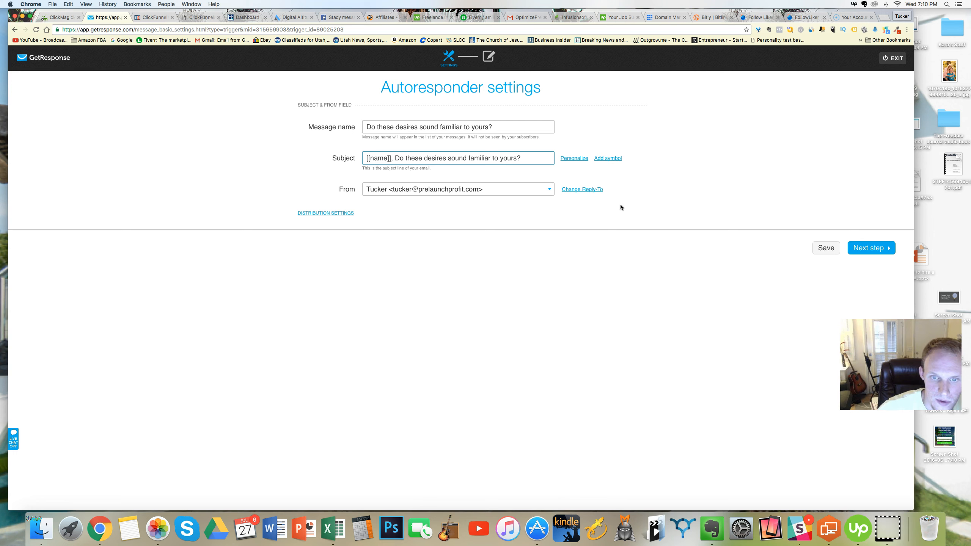
left_click(873, 244)
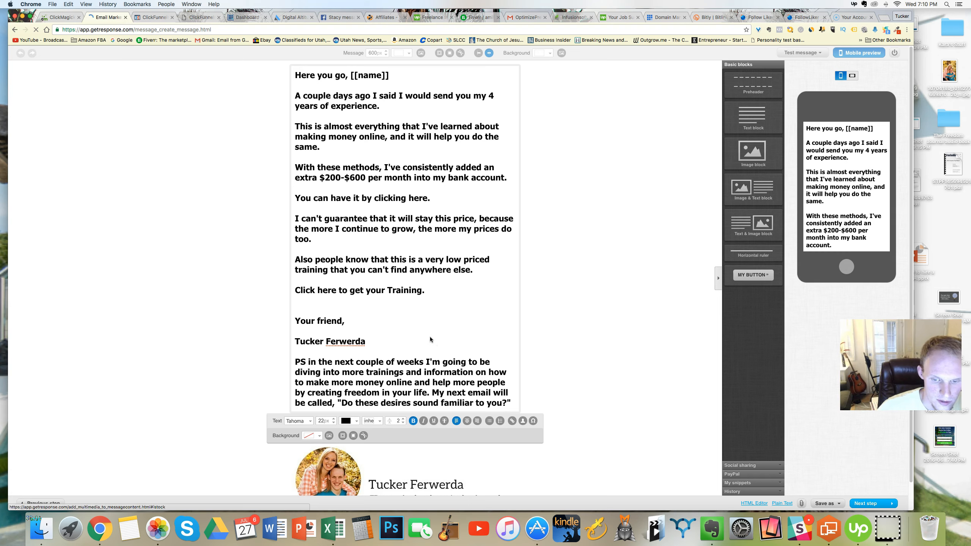
- Replace the old email text above the "Your friend," sign-off with the greeting "HEY HEY,"
left_click_drag(402, 302, 303, 79)
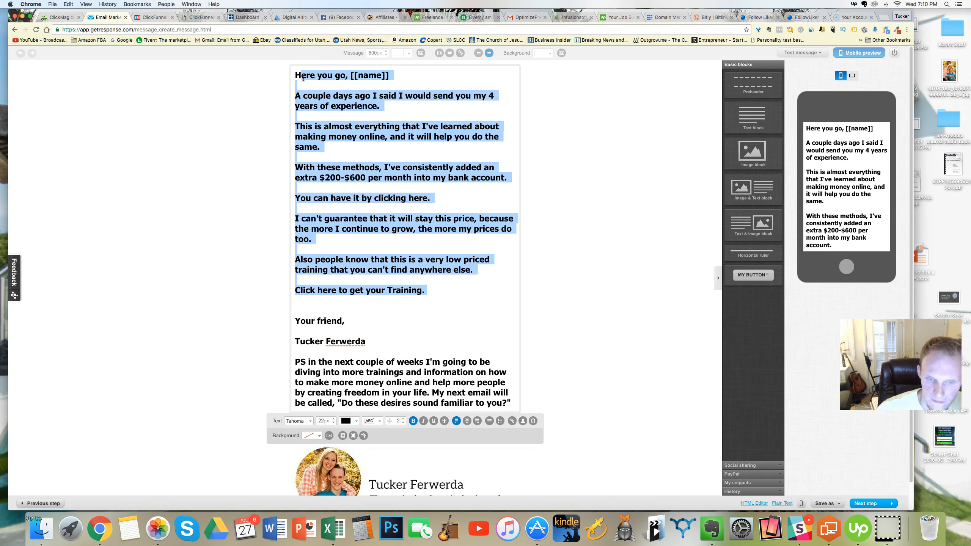
key("BackSpace")
key("BackSpace")
type("HEY HEY")
key("BackSpace")
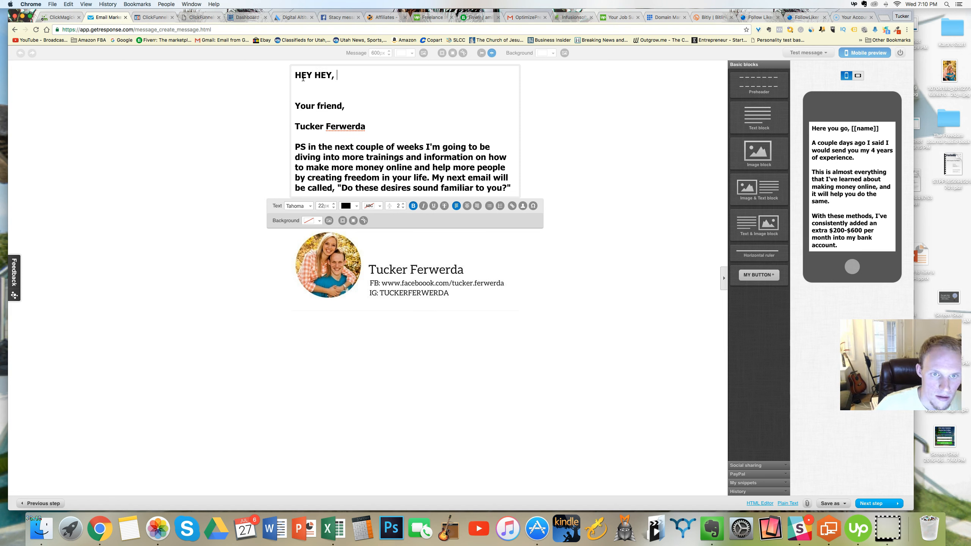
left_click(523, 206)
left_click(515, 229)
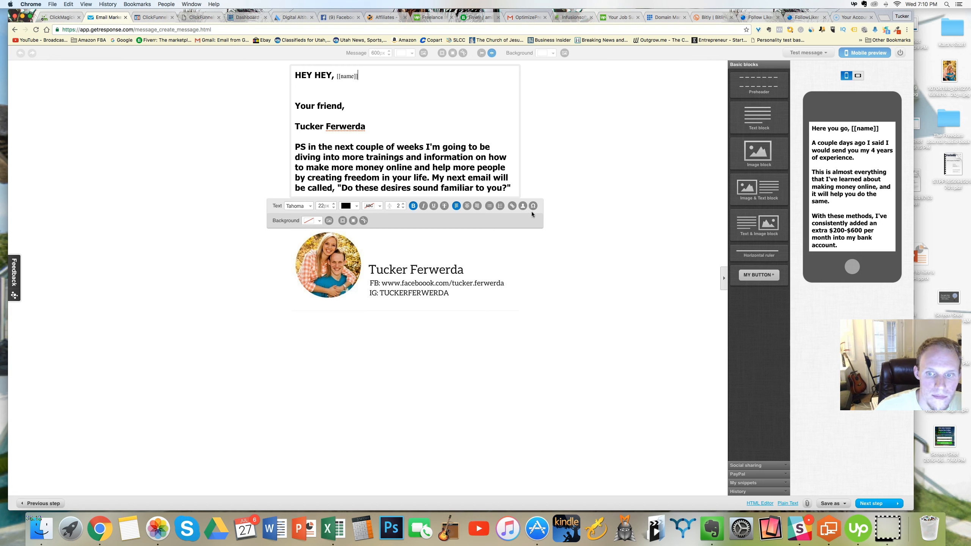
key("BackSpace")
key("BackSpace")
key("BackSpace")
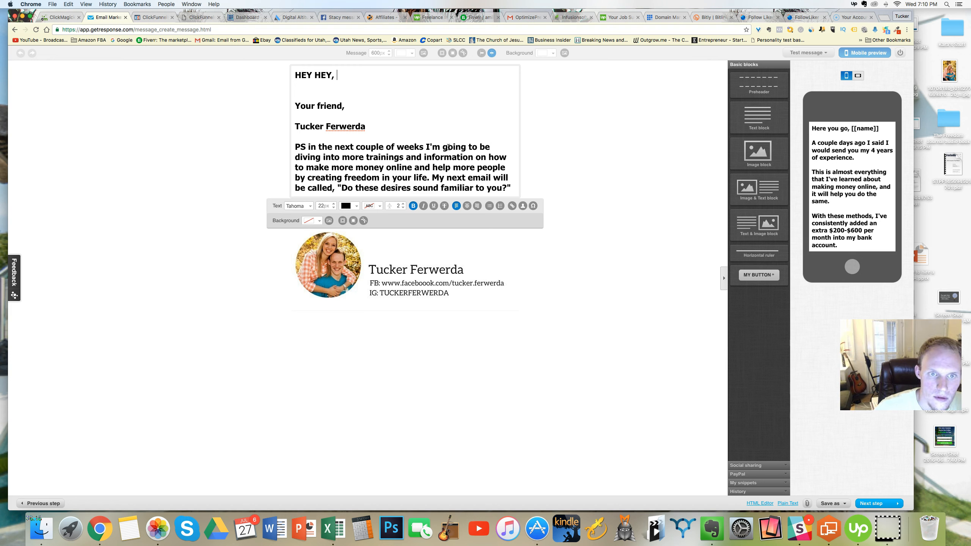
- Insert the [[name]] field after "HEY HEY,", format it as bold 22 px Tahoma and end the greeting with an exclamation mark
left_click(523, 206)
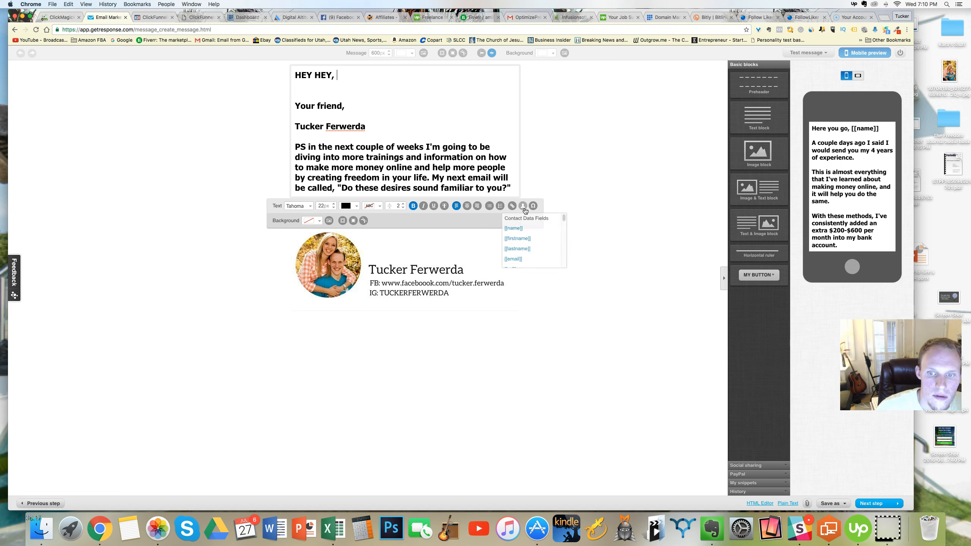
left_click(513, 229)
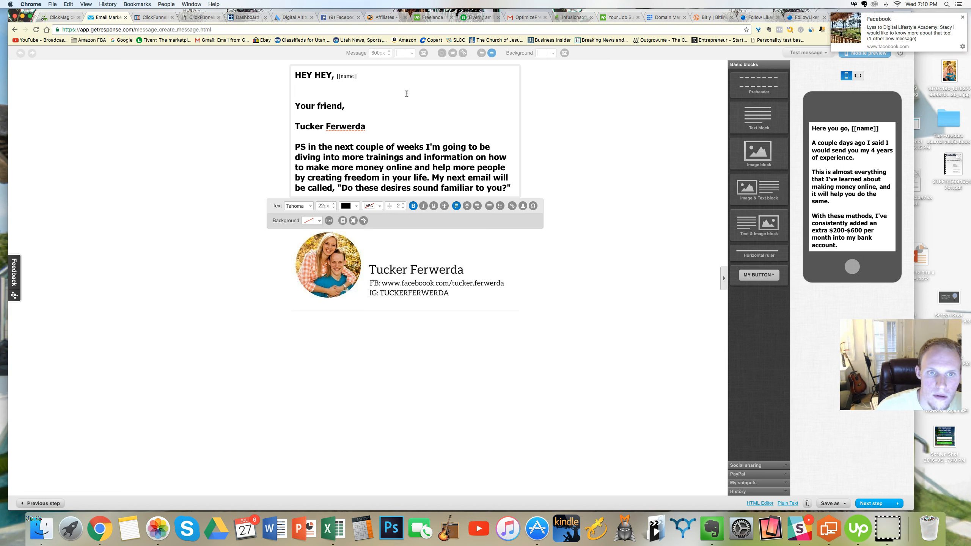
left_click_drag(361, 74, 339, 83)
left_click(412, 206)
left_click(306, 206)
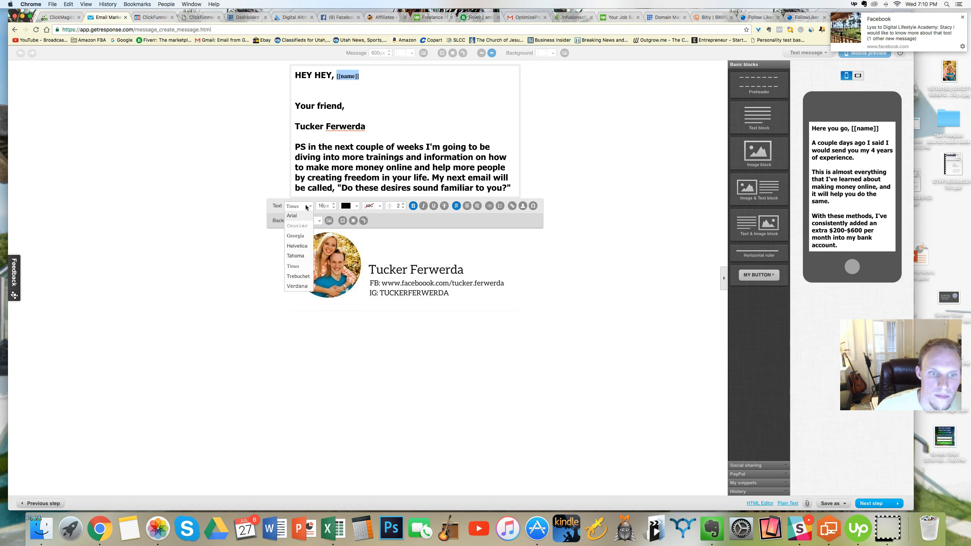
left_click(305, 256)
left_click(334, 204)
left_click(333, 205)
left_click(334, 205)
left_click(334, 205)
left_click(334, 204)
left_click(334, 204)
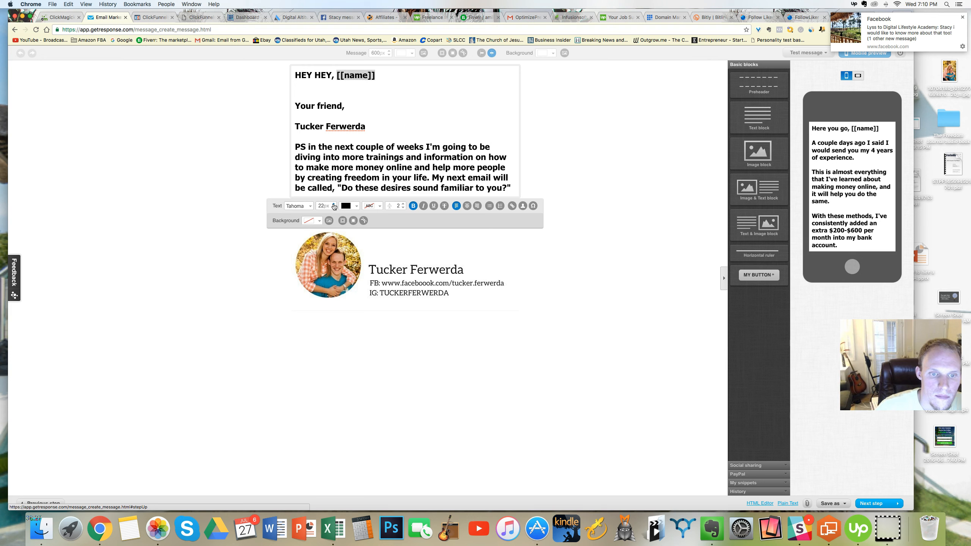
left_click(376, 91)
left_click(392, 76)
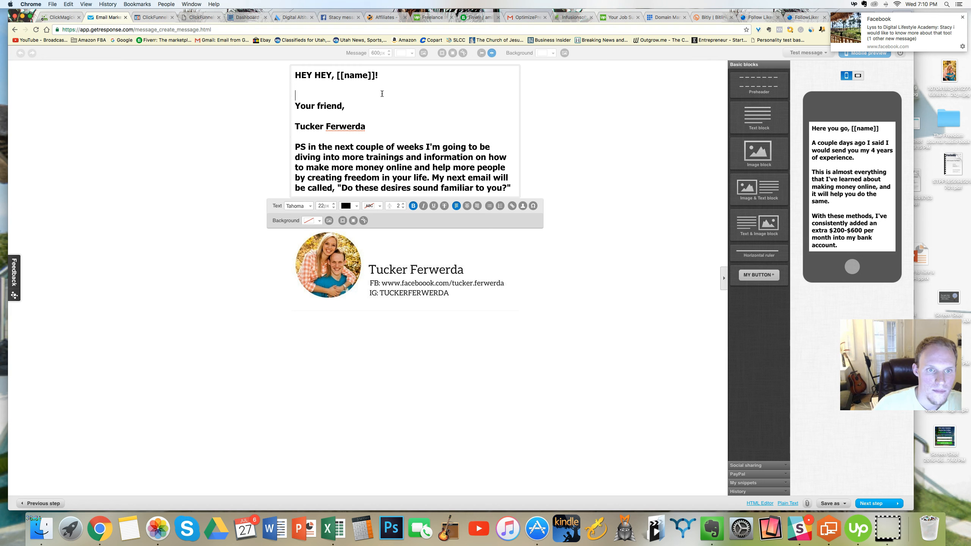
- Write the opening question "Have you ever had the following feelings?" below the greeting
type("hi")
key("BackSpace")
key("BackSpace")
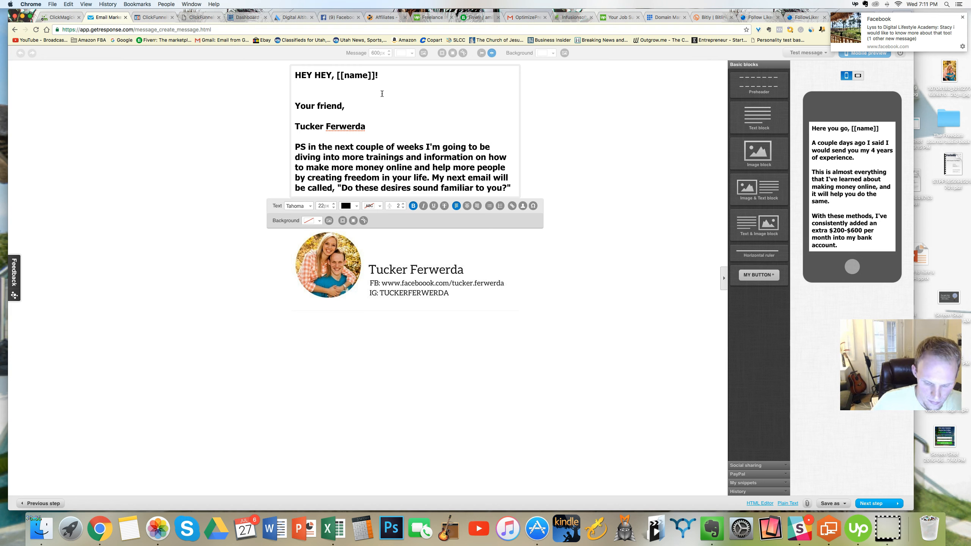
type("Have you e")
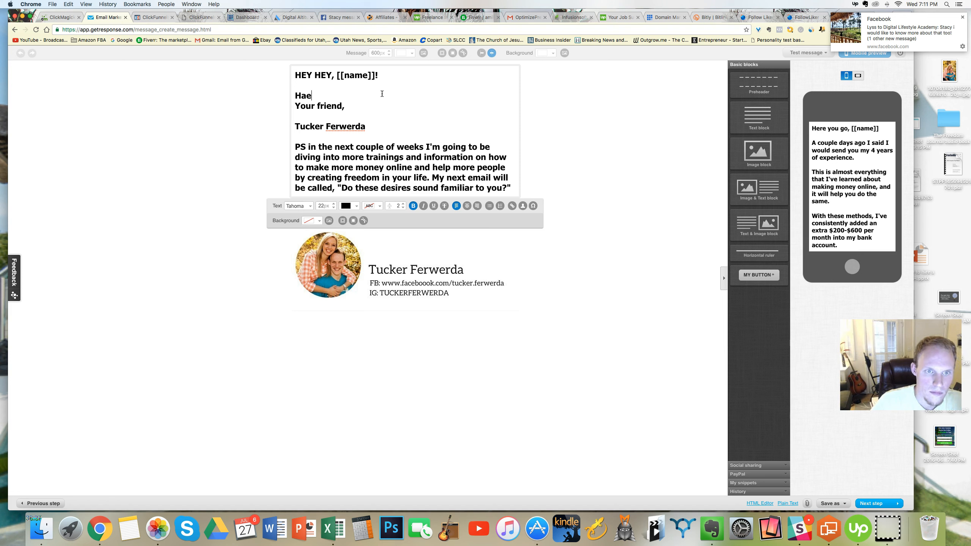
type("ver telt the follow")
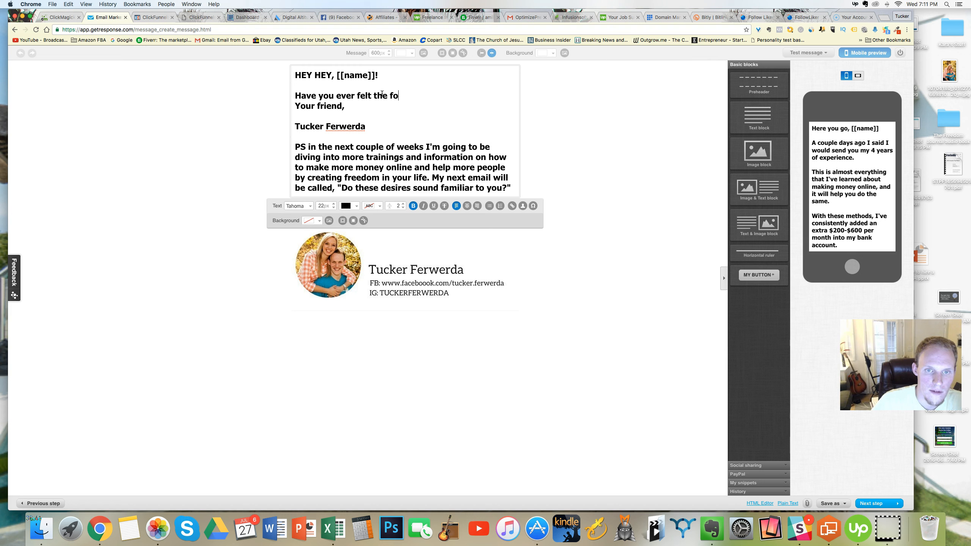
type("ing felli")
key("BackSpace")
key("BackSpace")
key("BackSpace")
key("BackSpace")
key("BackSpace")
key("BackSpace")
key("BackSpace")
key("BackSpace")
key("BackSpace")
key("BackSpace")
key("BackSpace")
key("BackSpace")
key("BackSpace")
key("BackSpace")
key("BackSpace")
key("BackSpace")
key("BackSpace")
key("BackSpace")
key("BackSpace")
key("BackSpace")
key("BackSpace")
type("had the following feelings?")
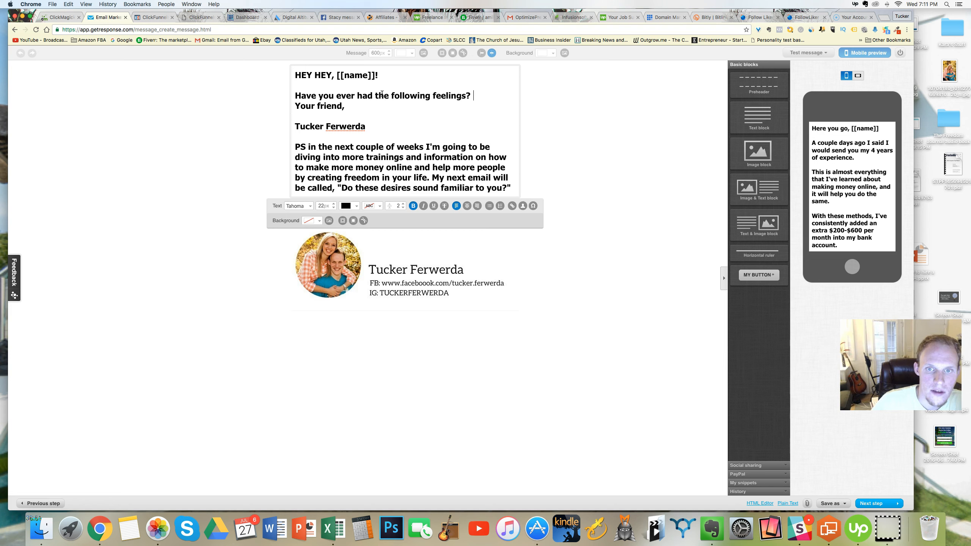
- Add the paragraph "That you knew there was more to life than working paycheck to paycheck?" below the opening question
key("Return")
key("Return")
type("That ou")
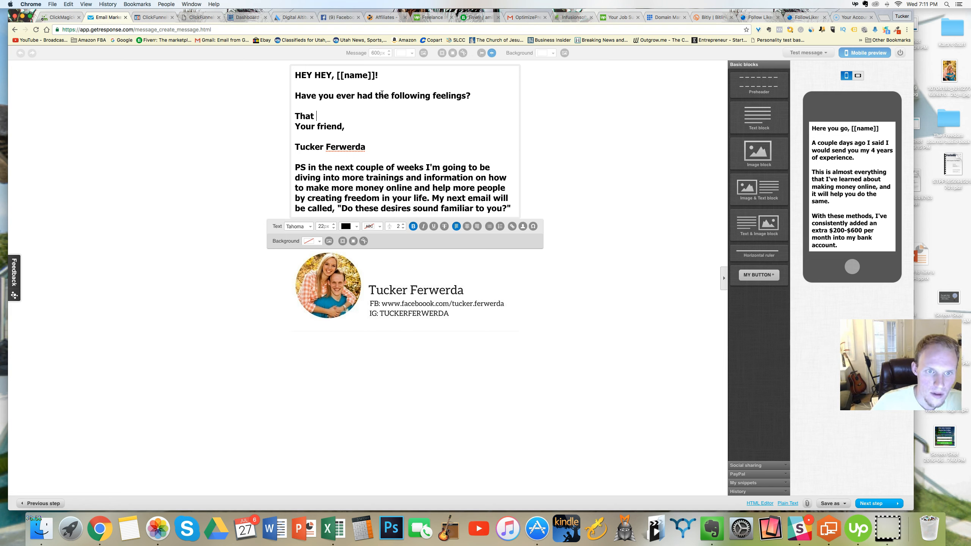
key("BackSpace")
key("BackSpace")
type("you knew ")
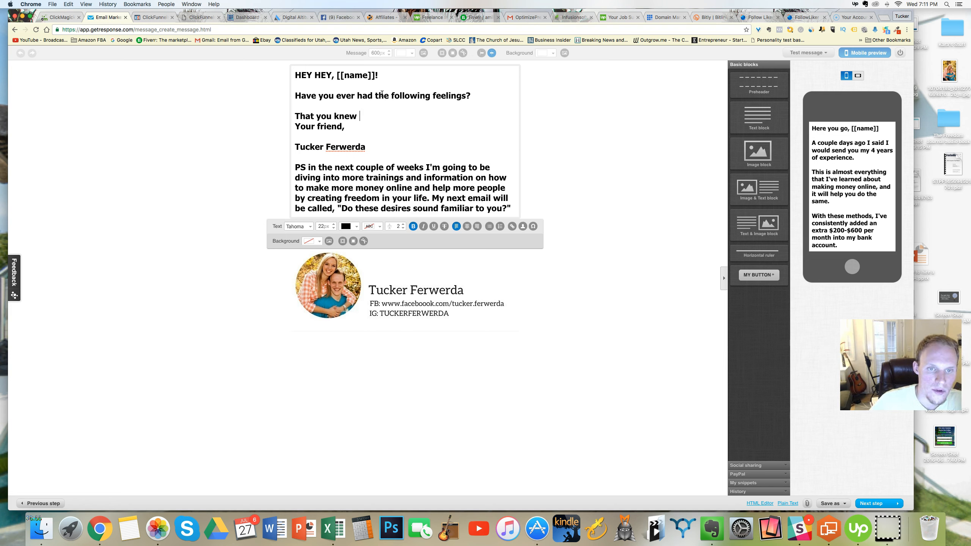
type("there was more to ")
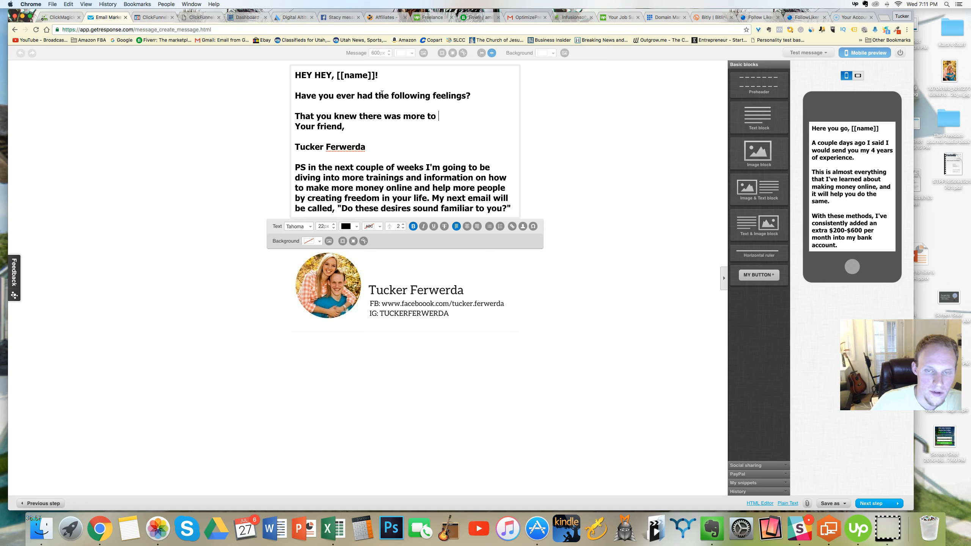
type("life that working paycheck to pay")
key("BackSpace")
key("BackSpace")
type("aycheck?")
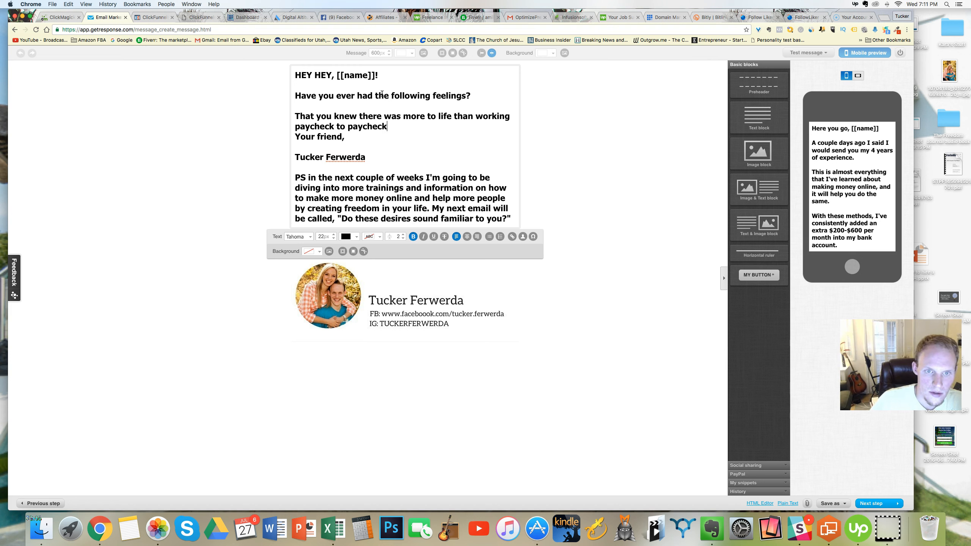
- Add the paragraph "That you had a message to share with the world?" below the paycheck question
key("Return")
key("Return")
type("That")
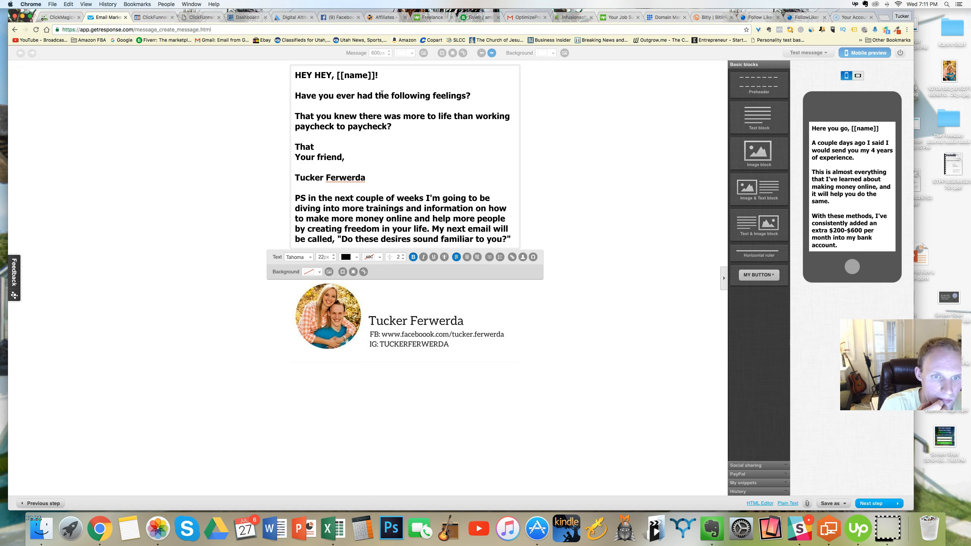
type("you had")
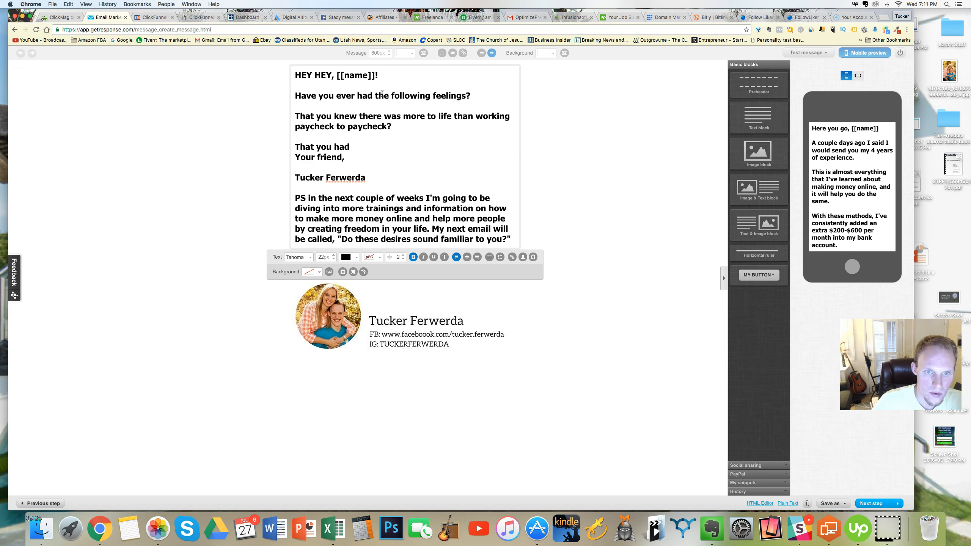
type(" a message to")
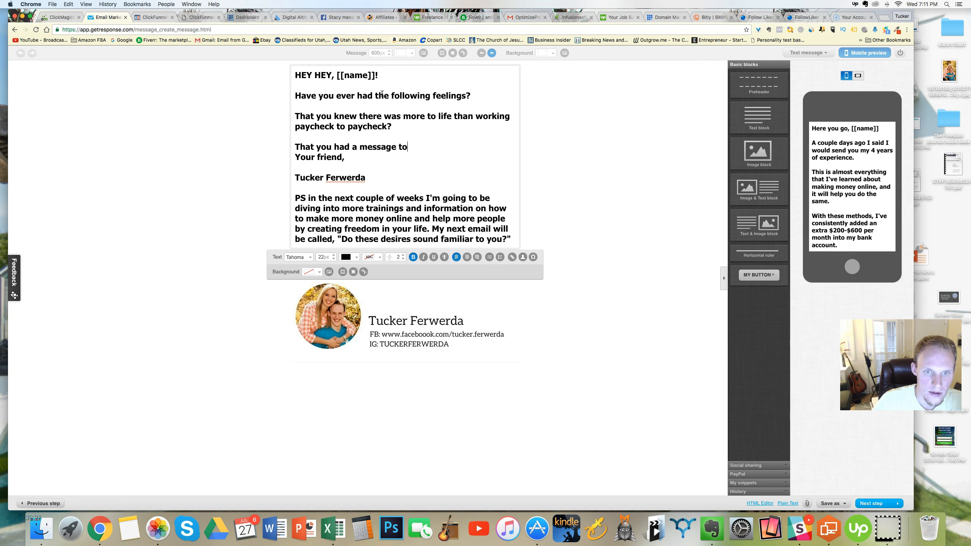
type(" asshare w")
key("BackSpace")
type("with the wo")
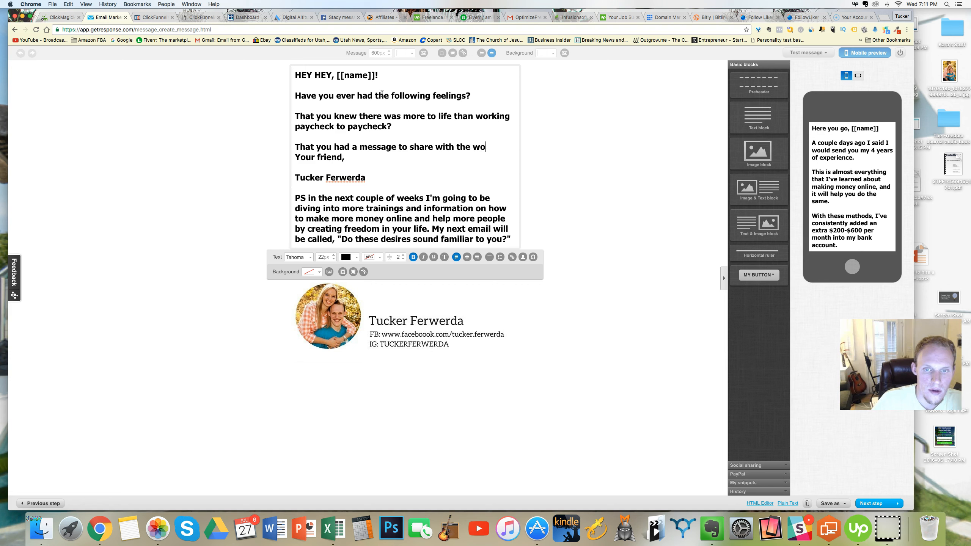
type("rld?")
- Add the paragraph "That you were sick and tired of making more money for someone else?" to the email body
key("Return")
key("Return")
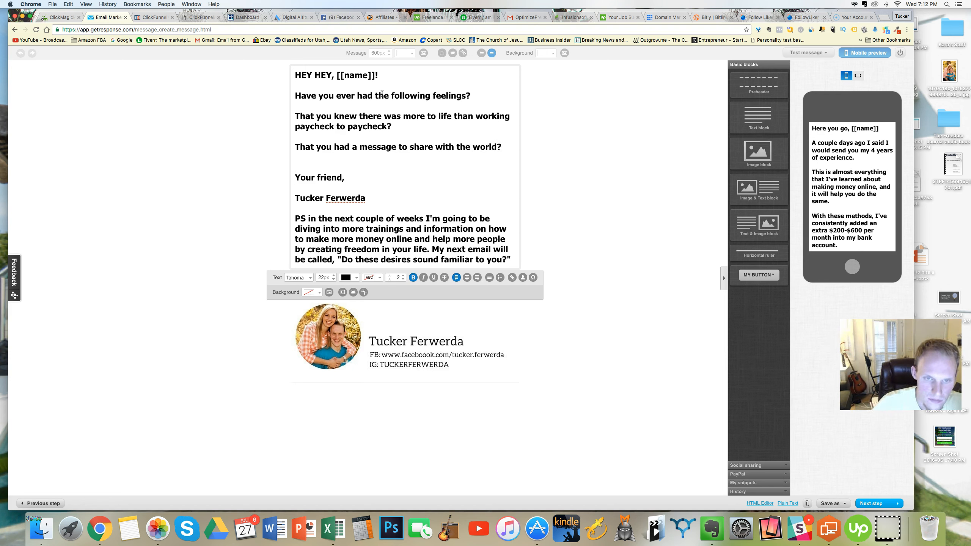
type("That")
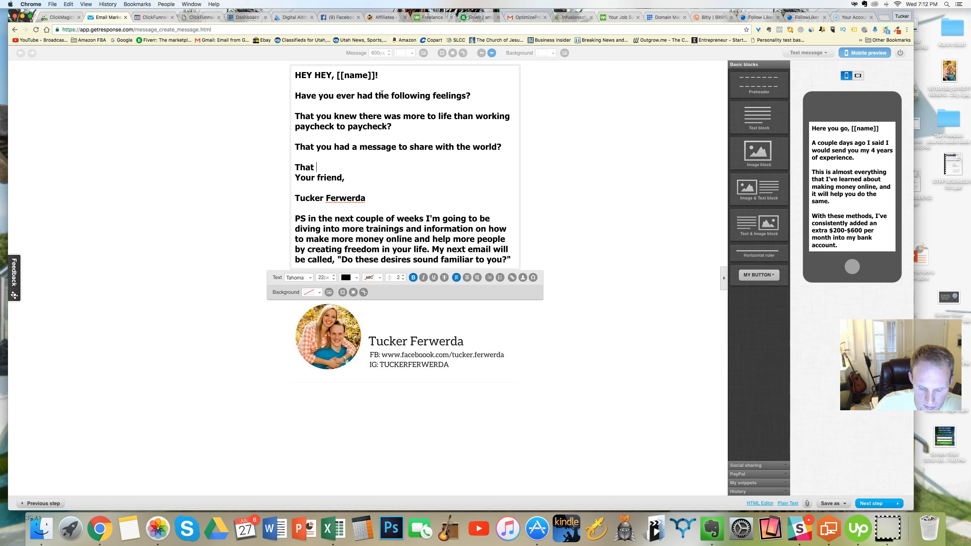
type("you were sick and tired of making mor emo")
key("BackSpace")
key("BackSpace")
key("BackSpace")
key("BackSpace")
type("e moe")
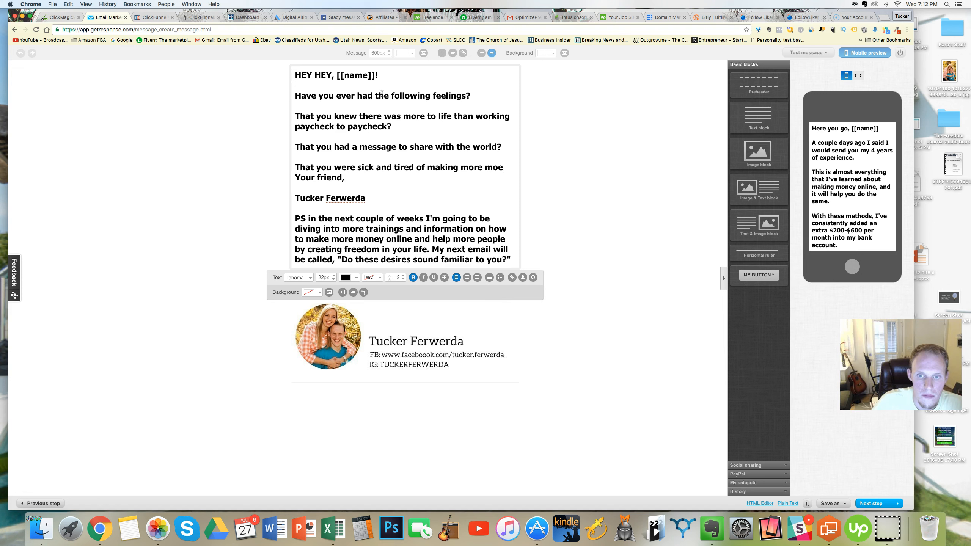
key("BackSpace")
type("ney for someone else?")
- Add the paragraph "That you were done thinking small and being held back?" below the question about making money for someone else
key("Return")
key("Return")
type("That yo")
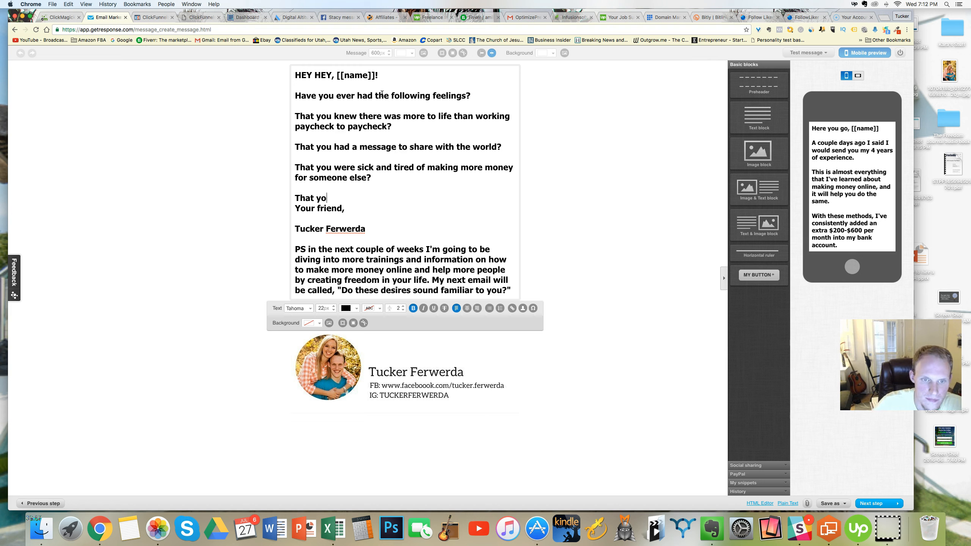
type("u were")
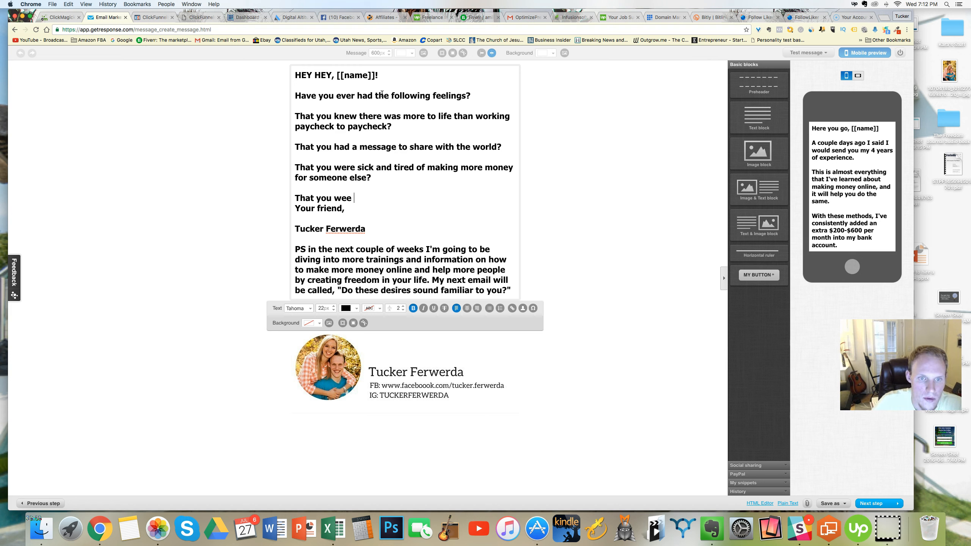
key("BackSpace")
key("BackSpace")
type("re done")
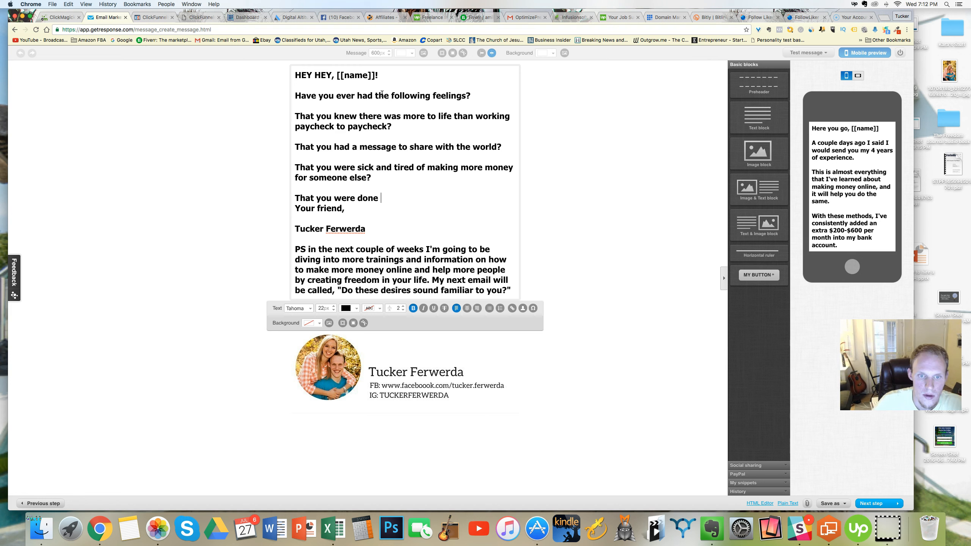
type("with")
key("BackSpace")
key("BackSpace")
key("BackSpace")
key("BackSpace")
type("thinin")
key("BackSpace")
key("BackSpace")
key("BackSpace")
key("BackSpace")
type("king small and I lo")
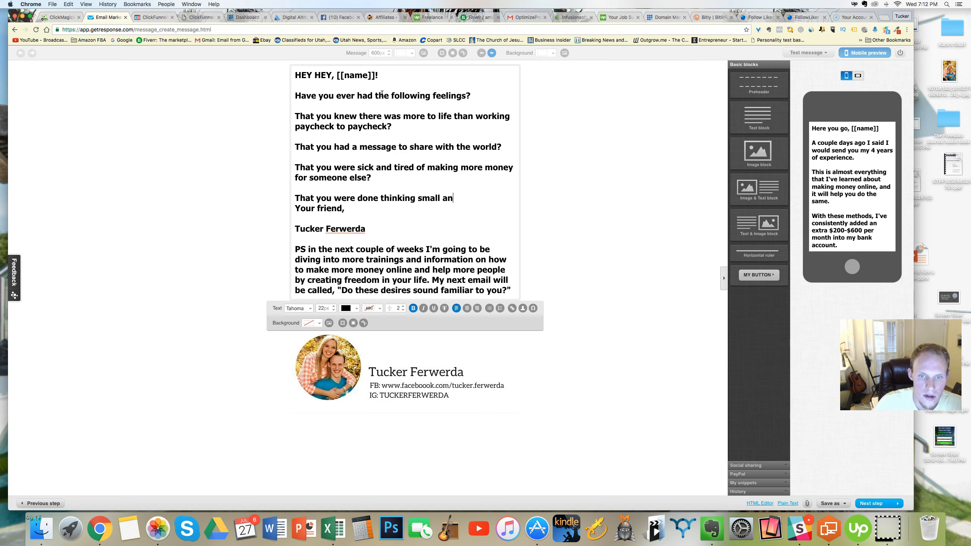
key("BackSpace")
key("BackSpace")
key("BackSpace")
key("BackSpace")
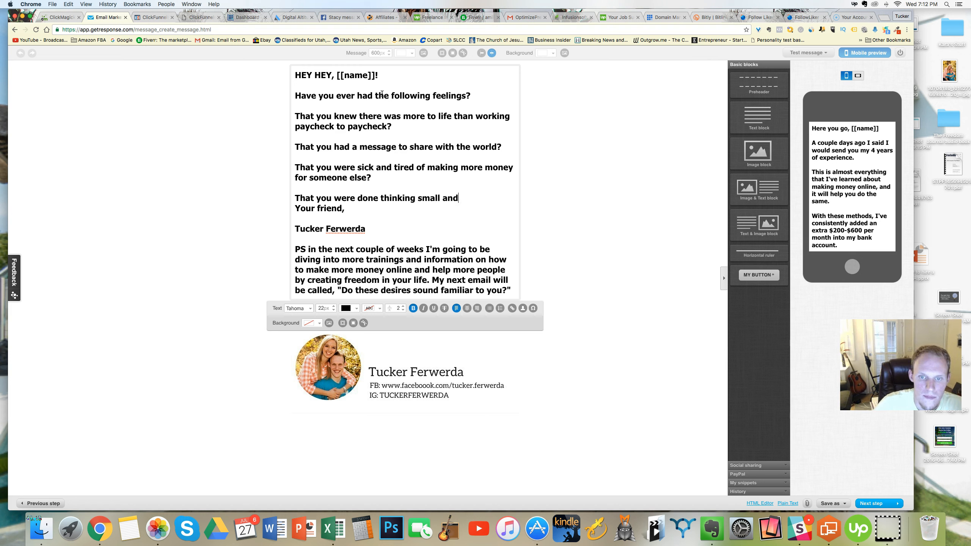
type("being h")
type("eld back?")
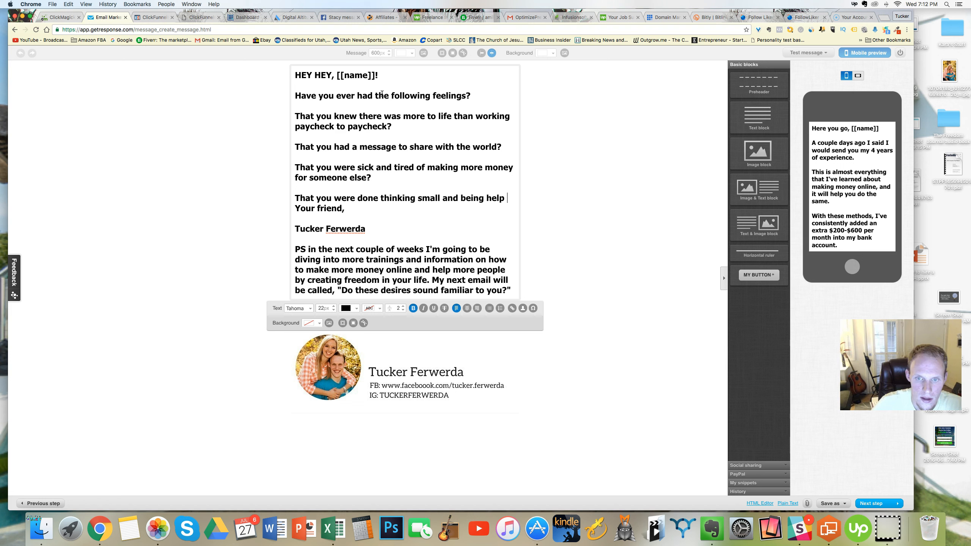
- Start a new paragraph with "That you wanted to travel, see the world, do more of the things you love"
key("Return")
key("Return")
type("that")
key("BackSpace")
key("BackSpace")
key("BackSpace")
key("BackSpace")
key("BackSpace")
type("THat")
key("BackSpace")
key("BackSpace")
key("BackSpace")
type("hat")
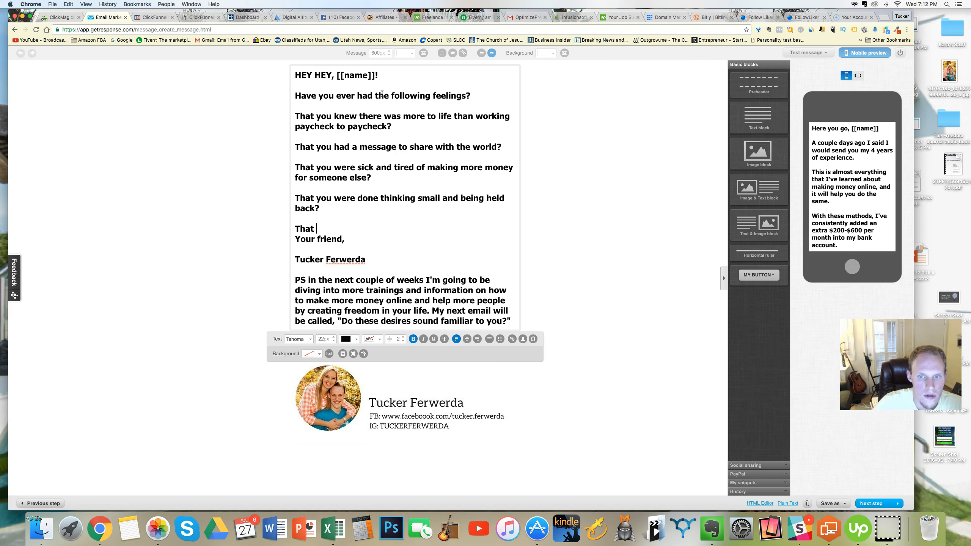
type(" you wanted to travel?")
key("BackSpace")
type(", see the world,")
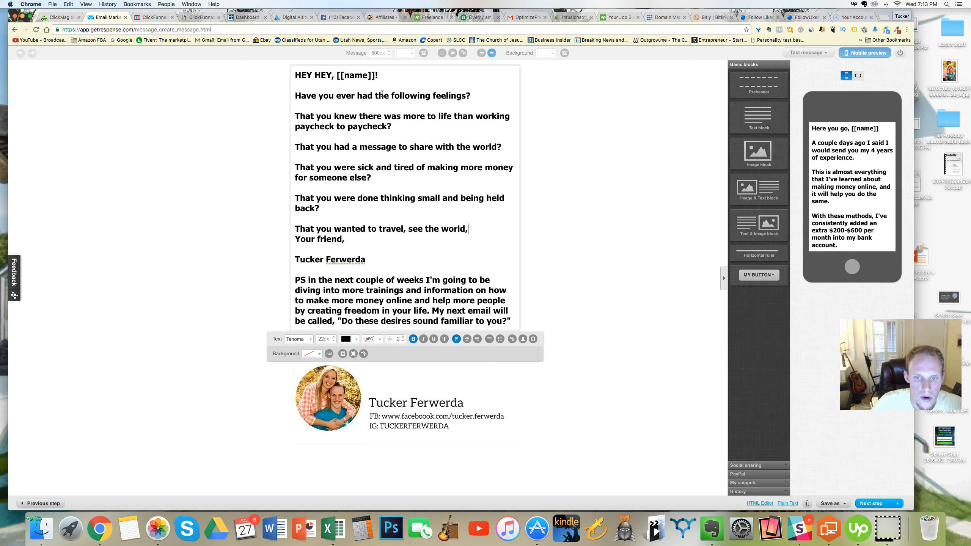
type(" do more of the th")
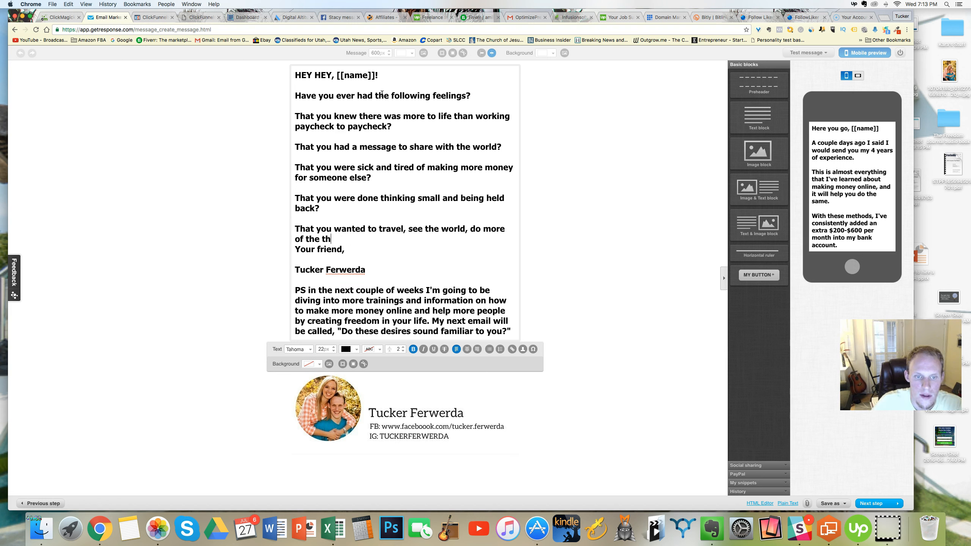
type("ings you love")
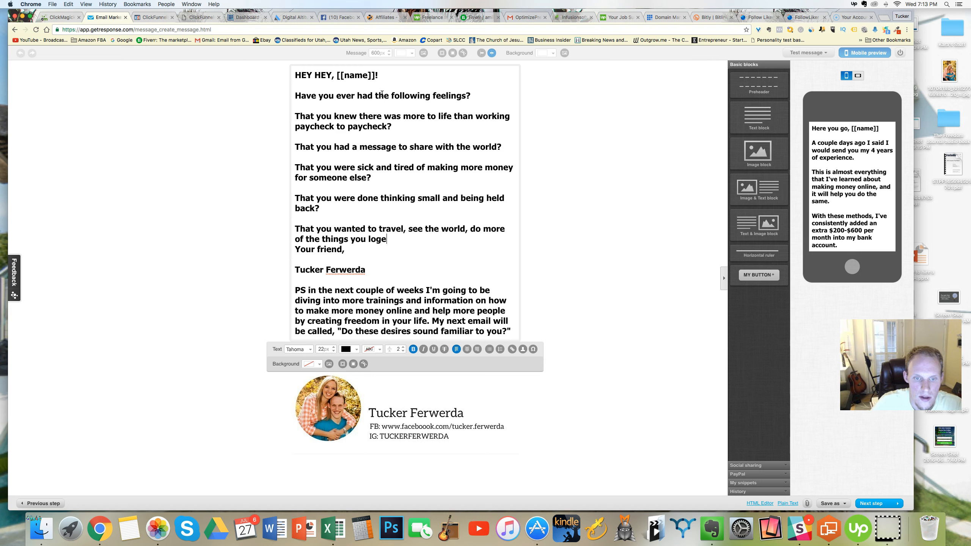
- Finish the travel paragraph with ", instead of working 40+ hours per week at a dead end job?"
type("m,")
key("BackSpace")
type(", instead of ")
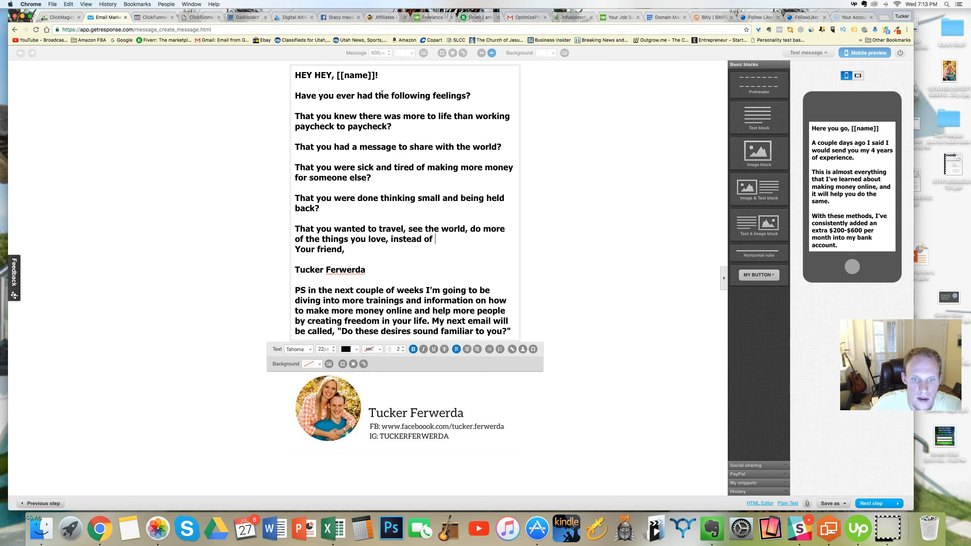
type("working ")
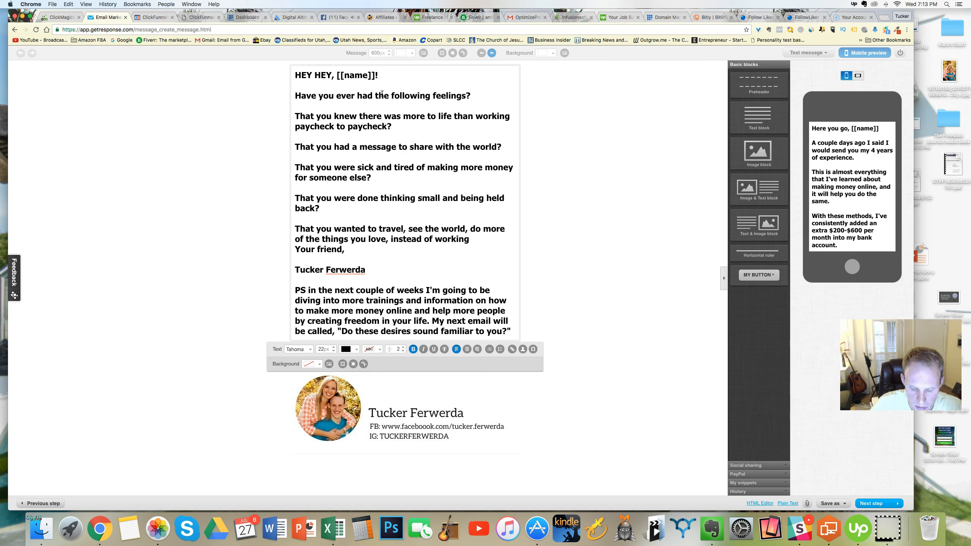
type("40=")
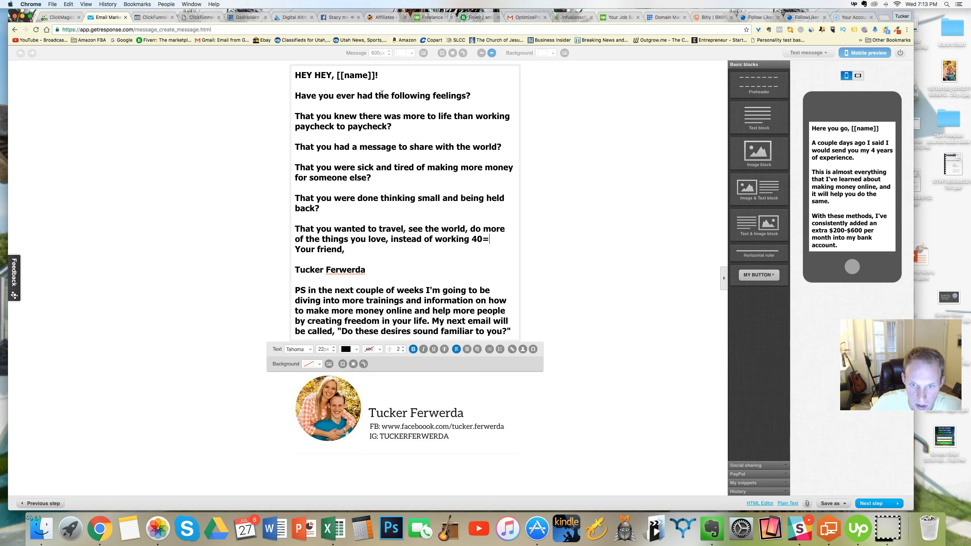
key("BackSpace")
type("+ hours")
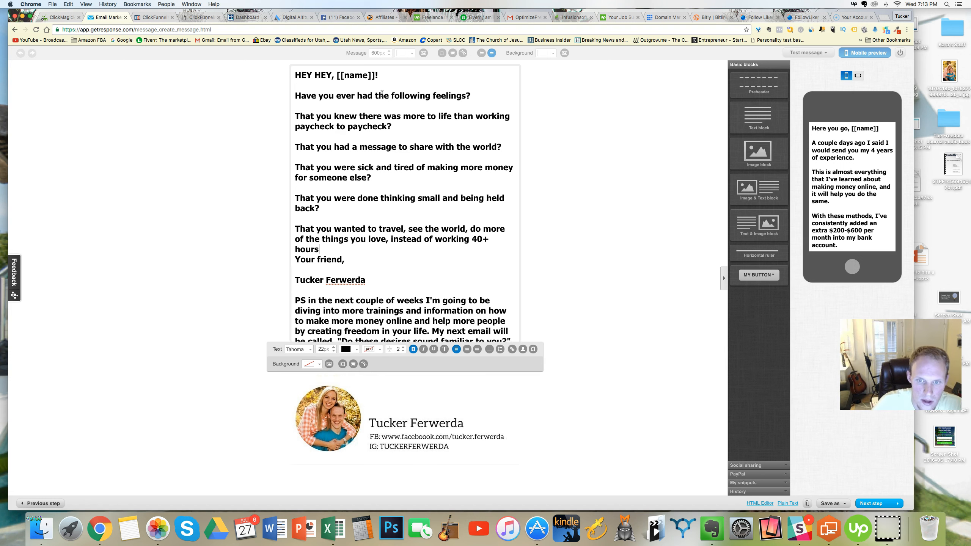
type(" per week")
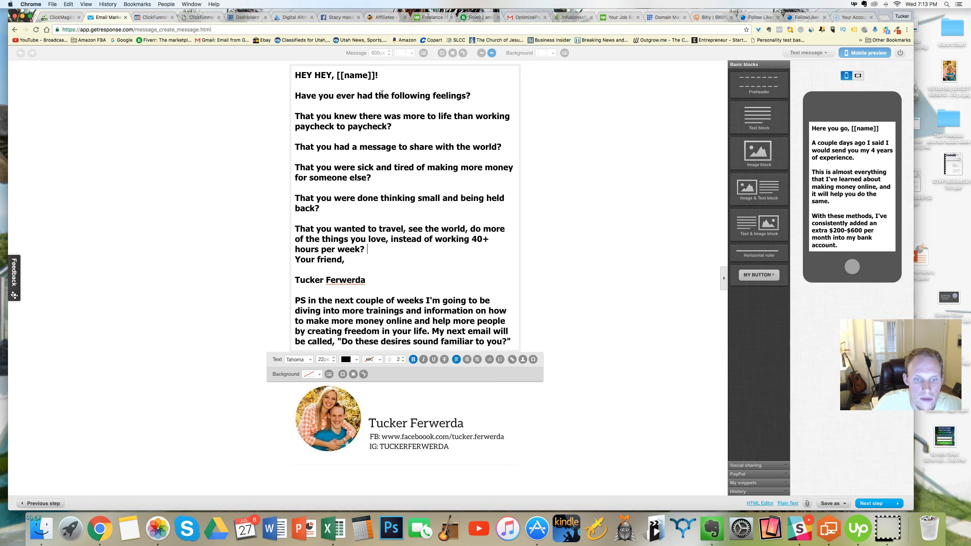
type("?")
key("Return")
key("BackSpace")
key("BackSpace")
key("BackSpace")
type("at a dead end job?")
- Add the paragraph "That there had to be a way to get rid of student loans and debt?" below the travel question
key("Return")
key("Return")
type("That there ha")
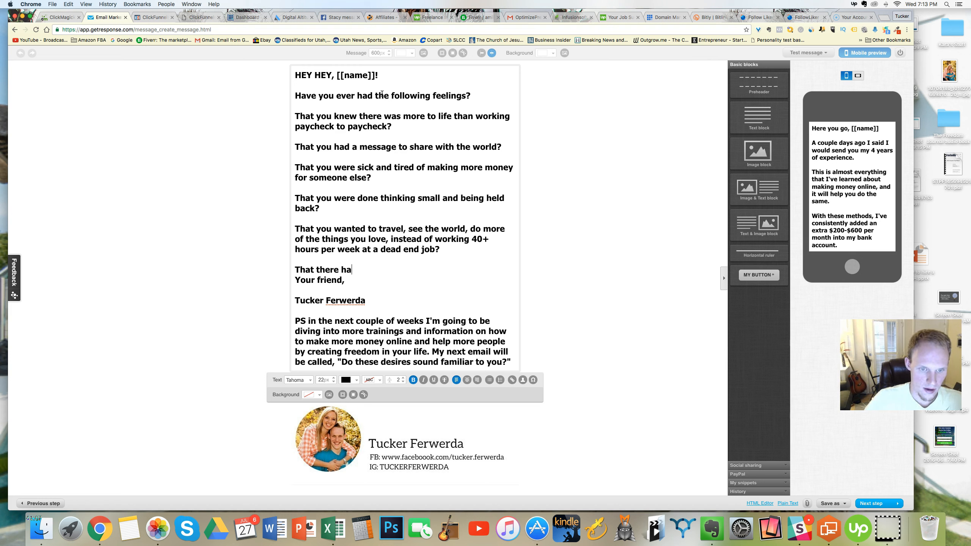
type("d to be a way to")
key("BackSpace")
key("BackSpace")
type("to get rid of stu")
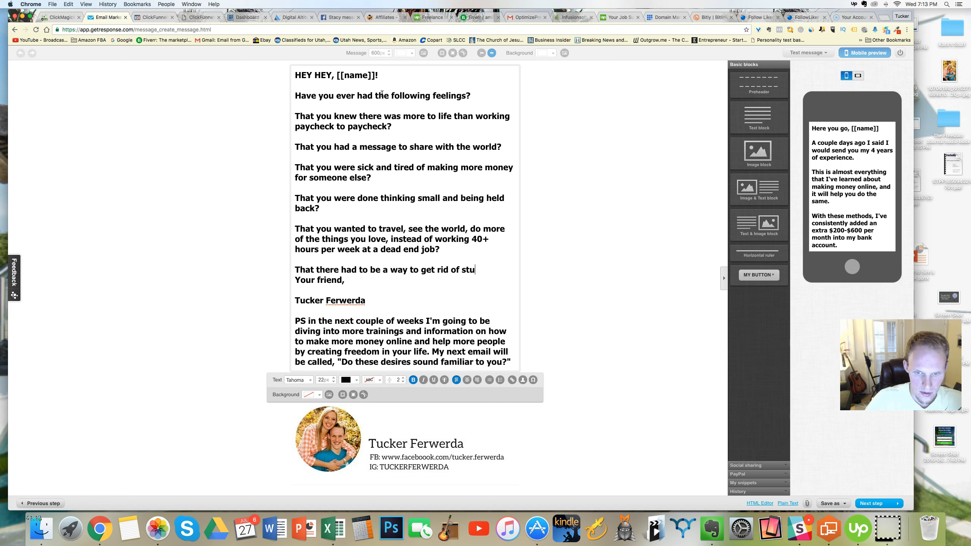
type("dent loan")
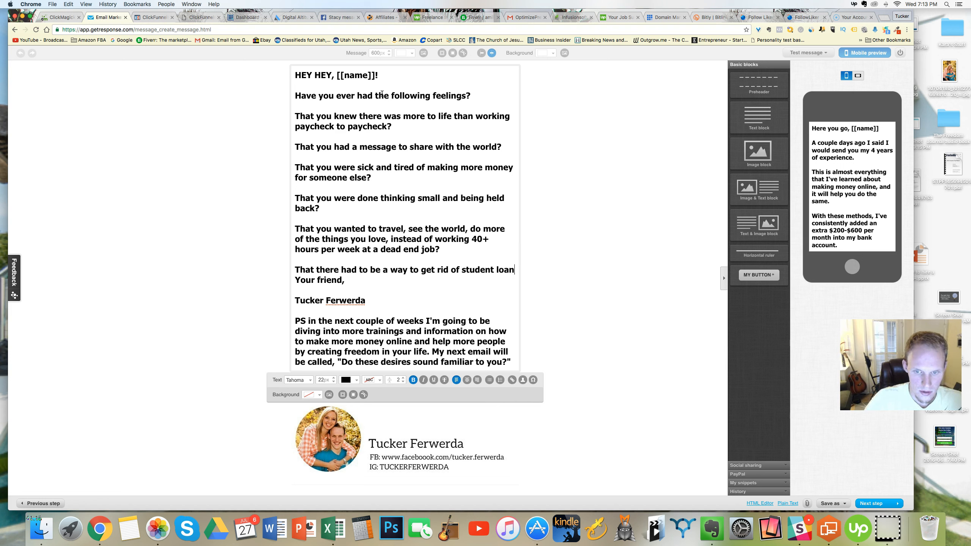
type("s and debt?")
- Add the line "Here's what I did to take care of these feelings:" below the student loans question
key("Return")
key("Return")
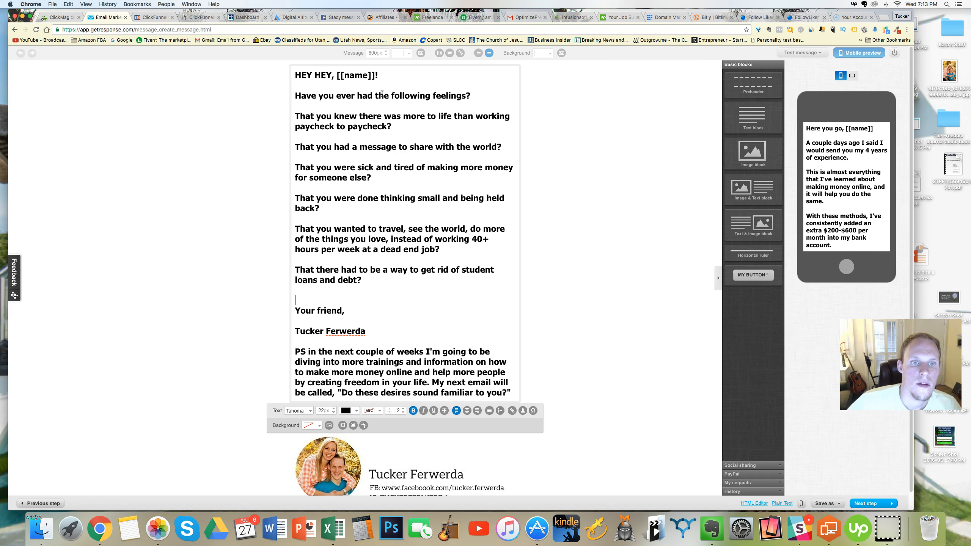
type("Here's what I did to ")
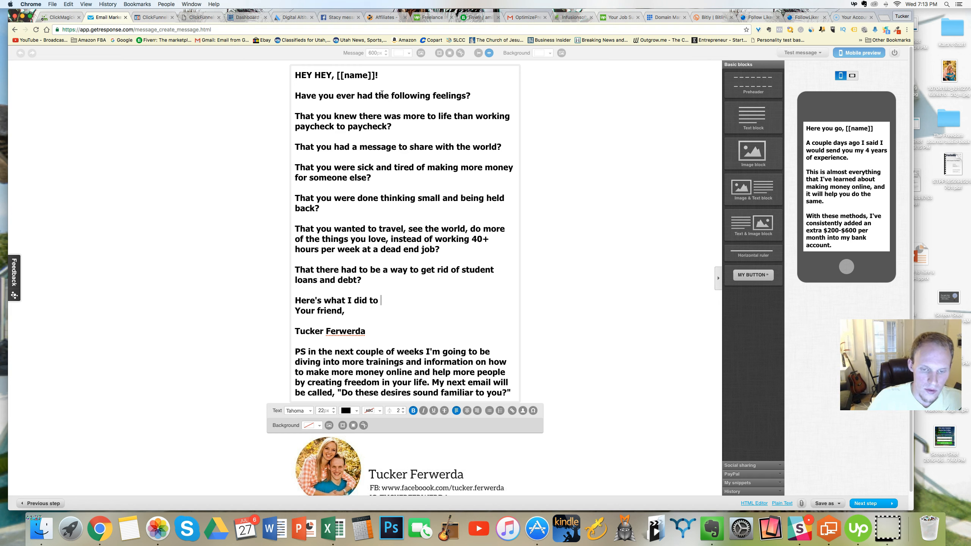
type("take ")
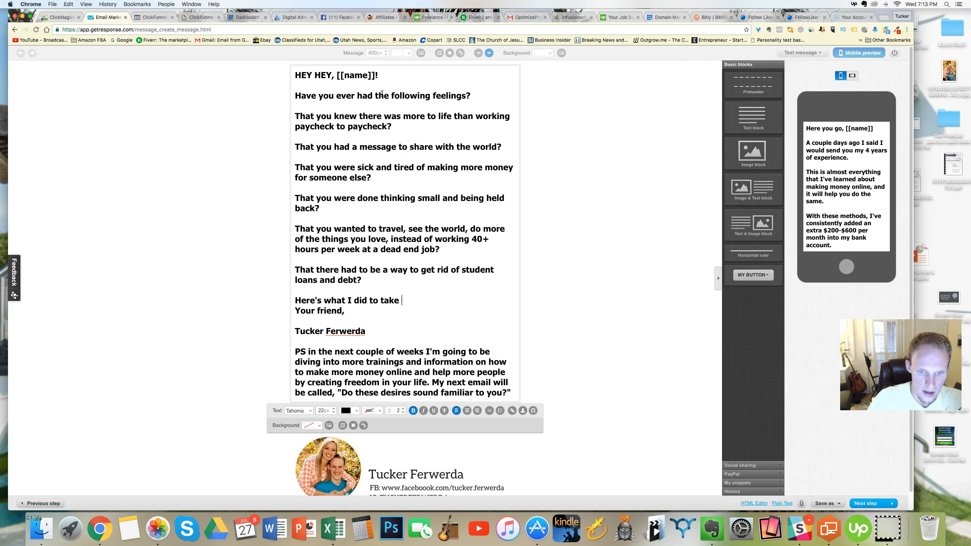
type("care of these feelings:")
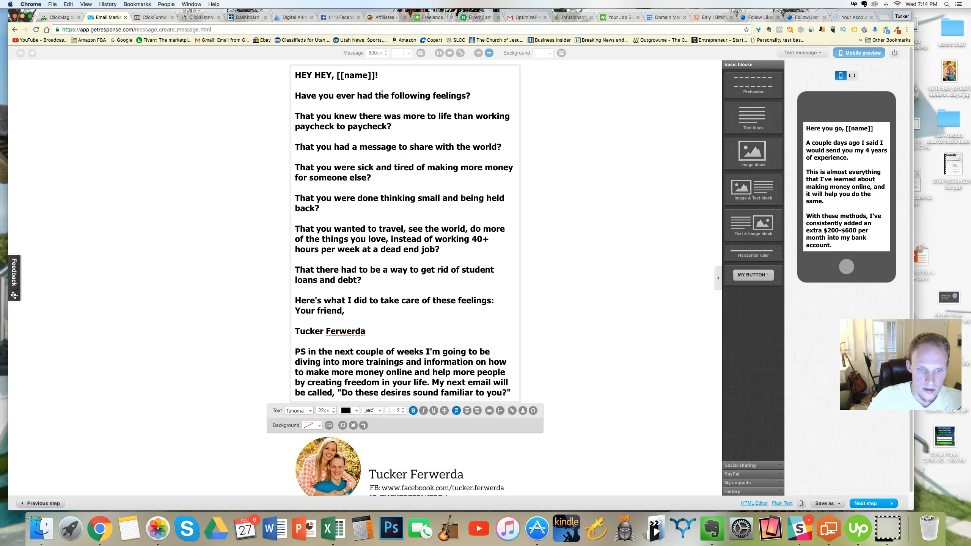
- Add a paragraph reading "I read a TON. I listened to podcast episodes about subjects that interested me" above the sign-off
key("Return")
type("I read a TON. I")
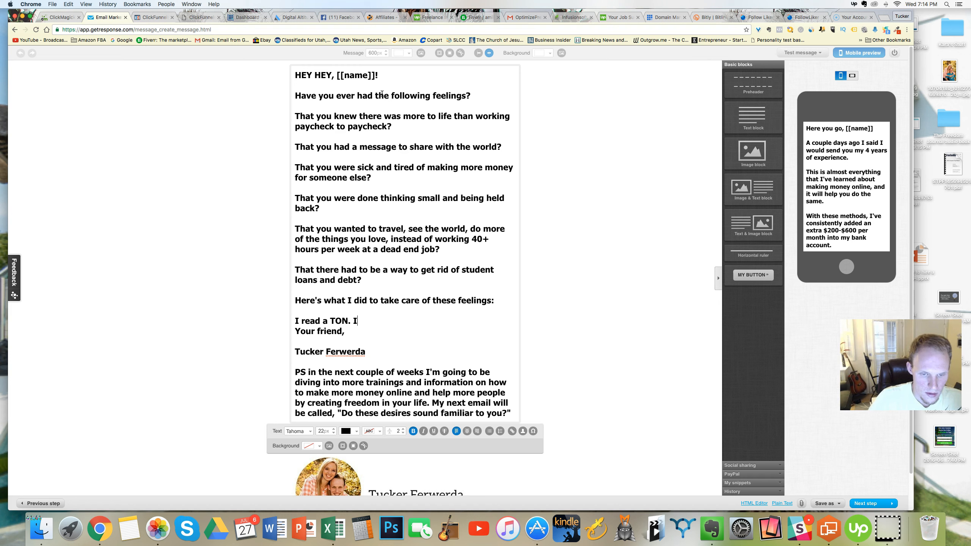
type(" liste")
type("ned")
key("BackSpace")
key("BackSpace")
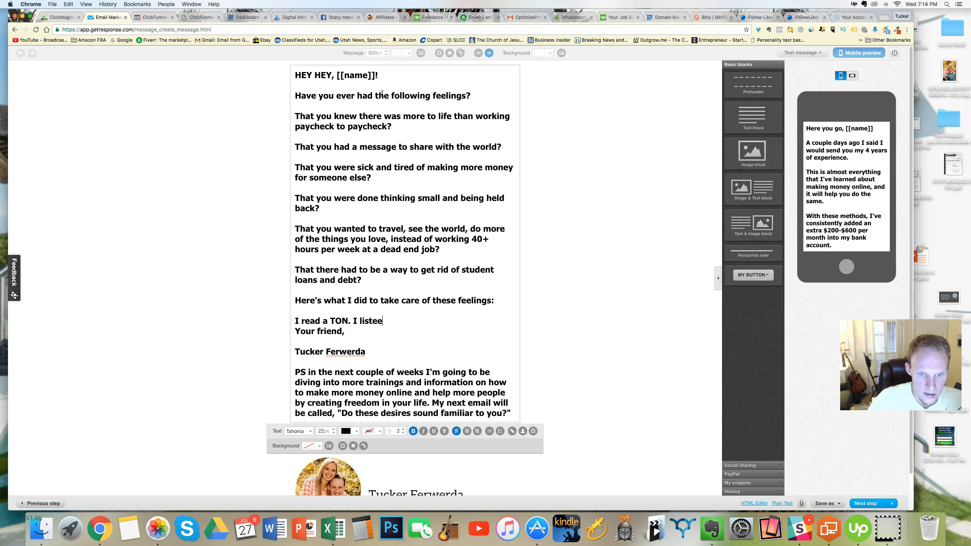
key("BackSpace")
type("ned to po")
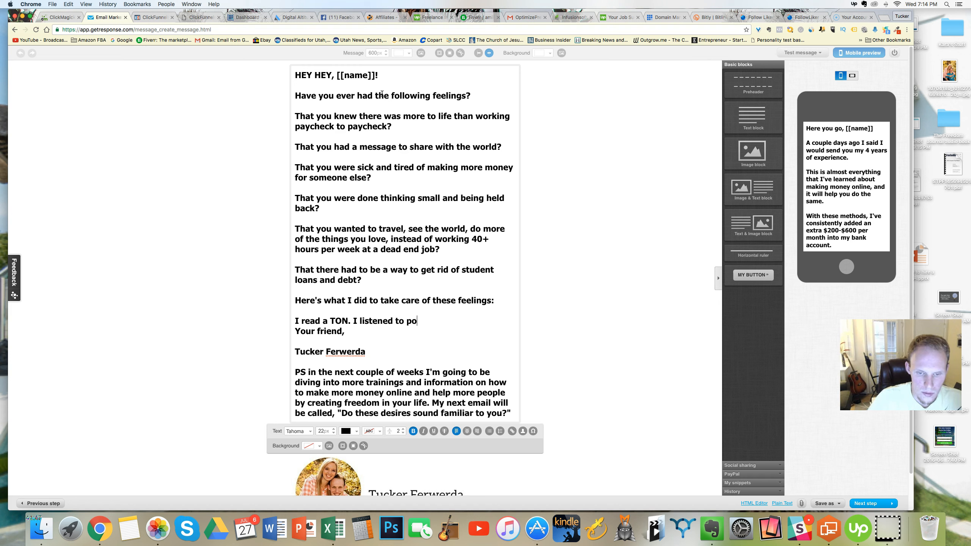
key("BackSpace")
type("d")
key("BackSpace")
type("odcast epi")
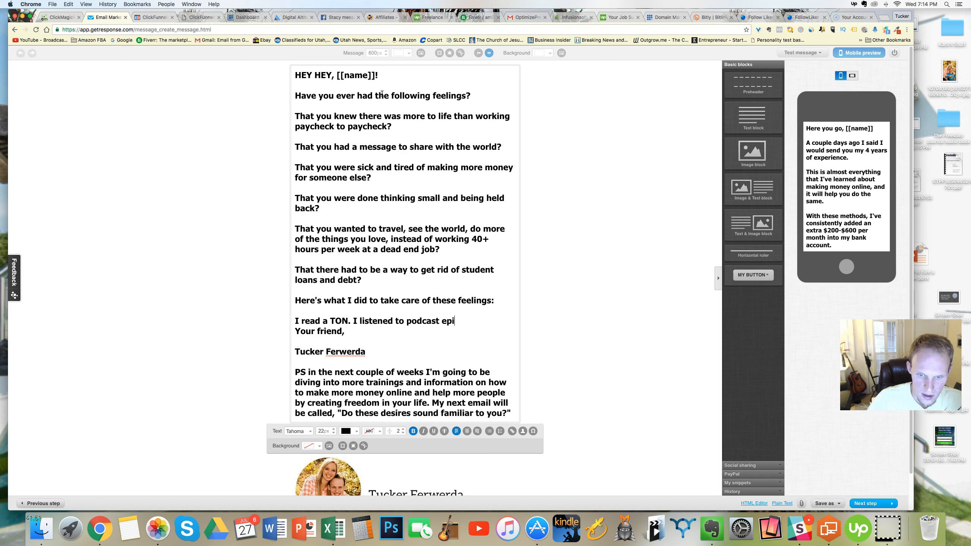
type("sodes abou")
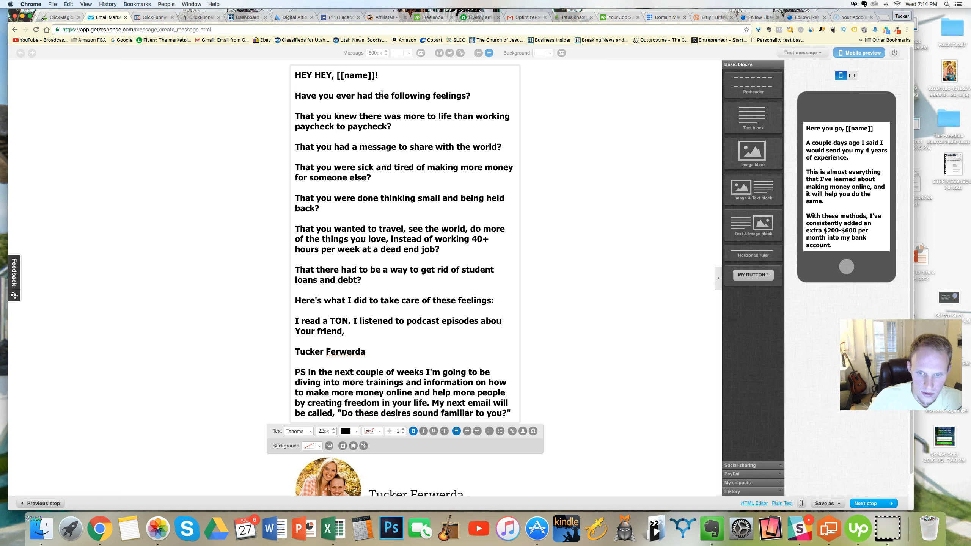
type("t subjects ")
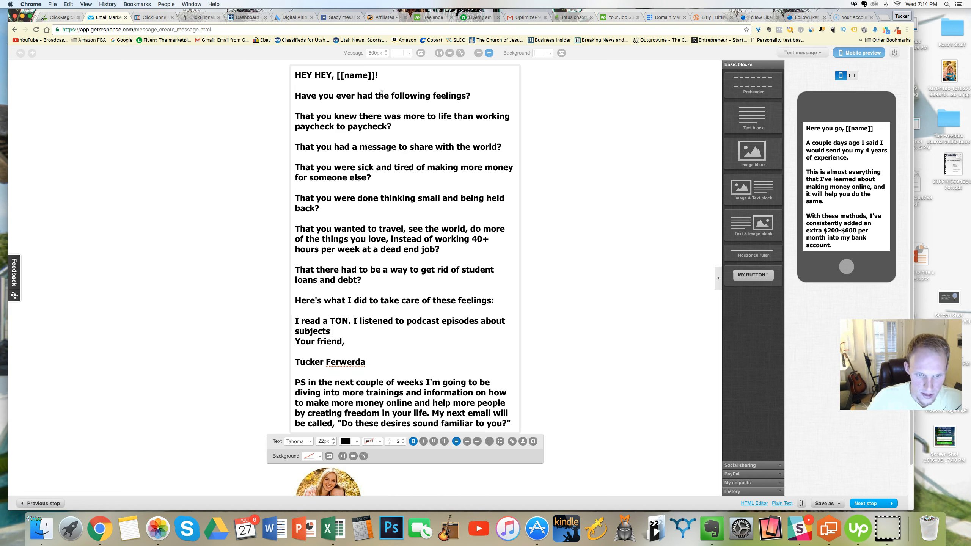
type("that interested m")
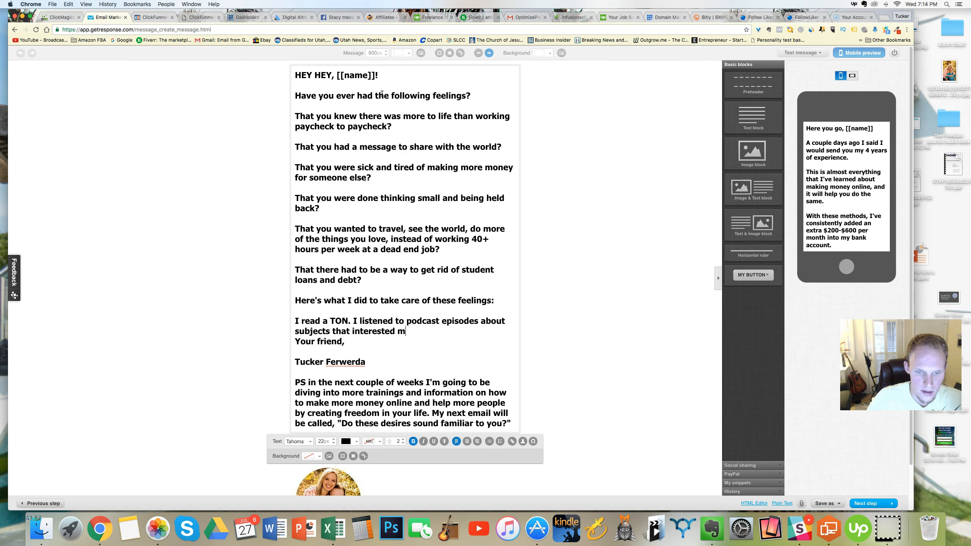
- End the podcast sentence with a period and add "Like Business, marketing, leadership, and self-improvement."
type("e. Like")
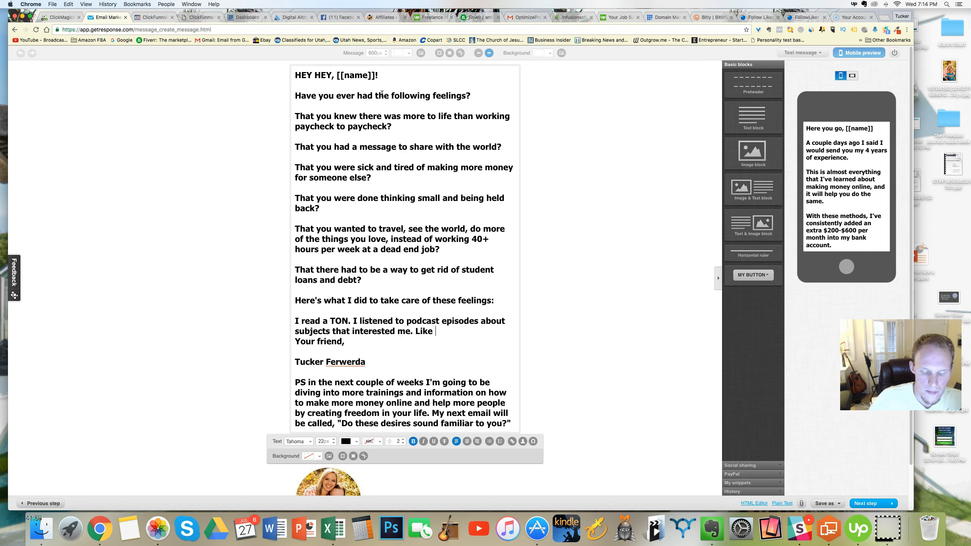
type(" Business")
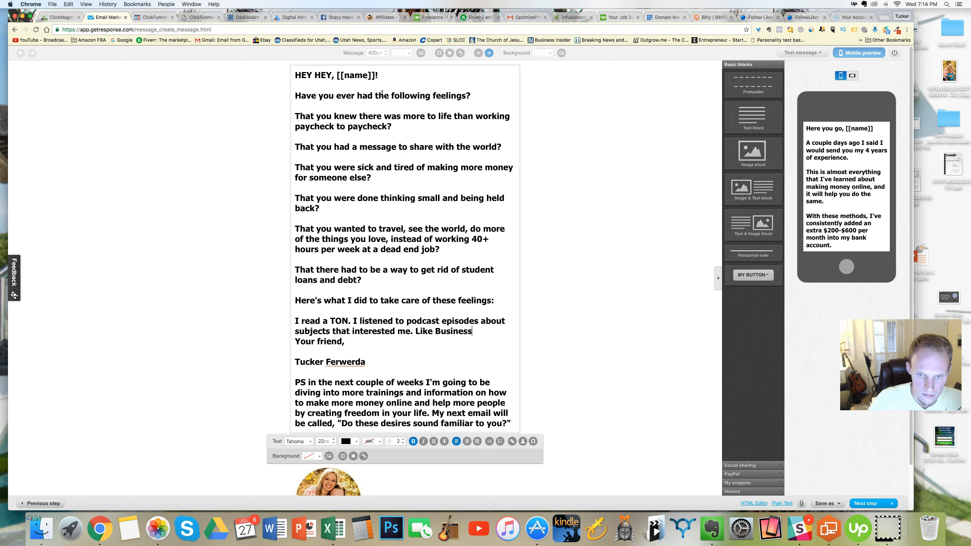
type(", mark")
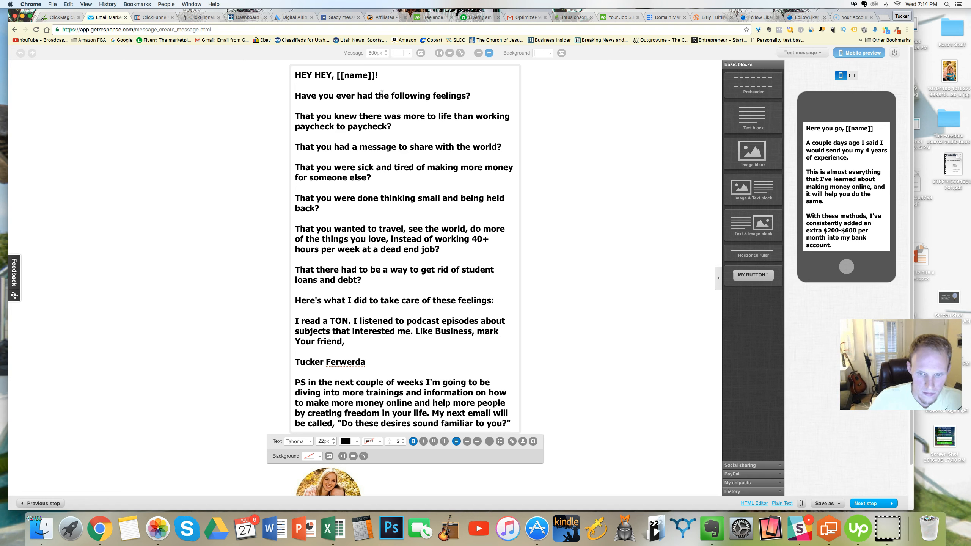
type("eting, leader")
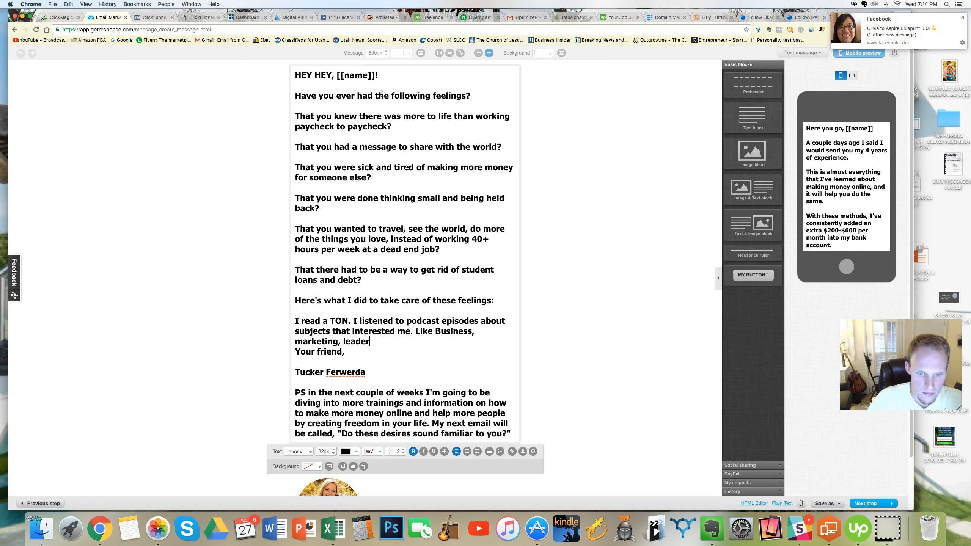
type("ship, and ")
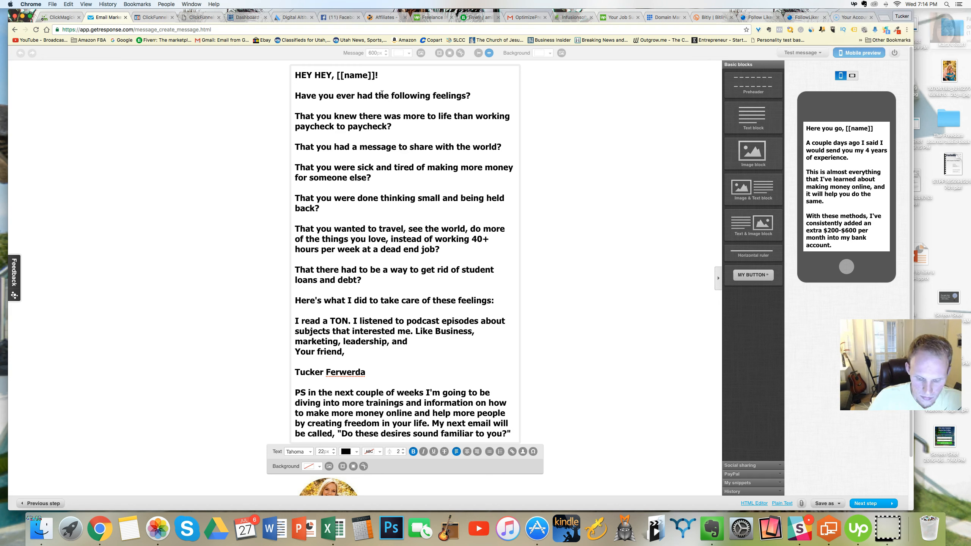
type("self ")
type("improvement.")
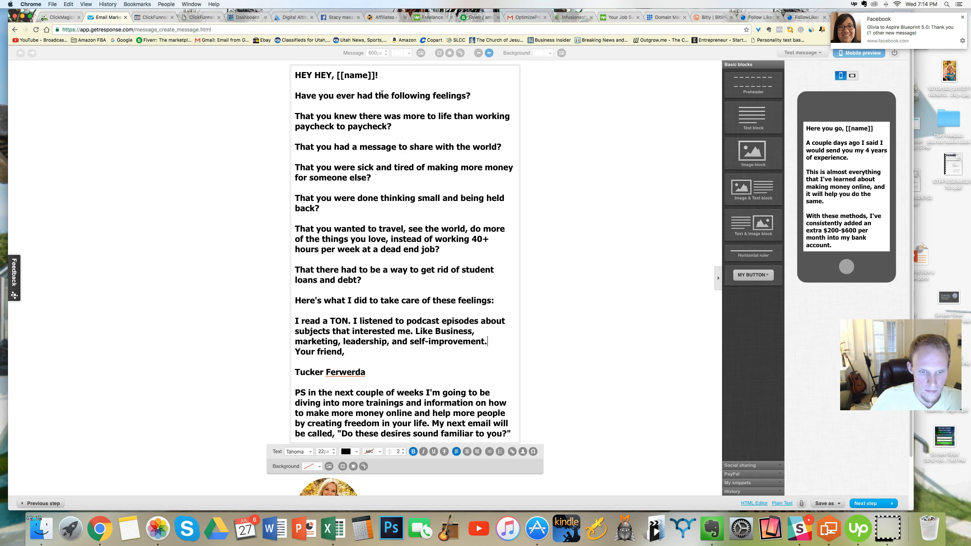
- Reword the lead-in to "Here's 3 things on what I did to take care of these feelings:" and number the reading paragraph "1 -"
key("Return")
key("Return")
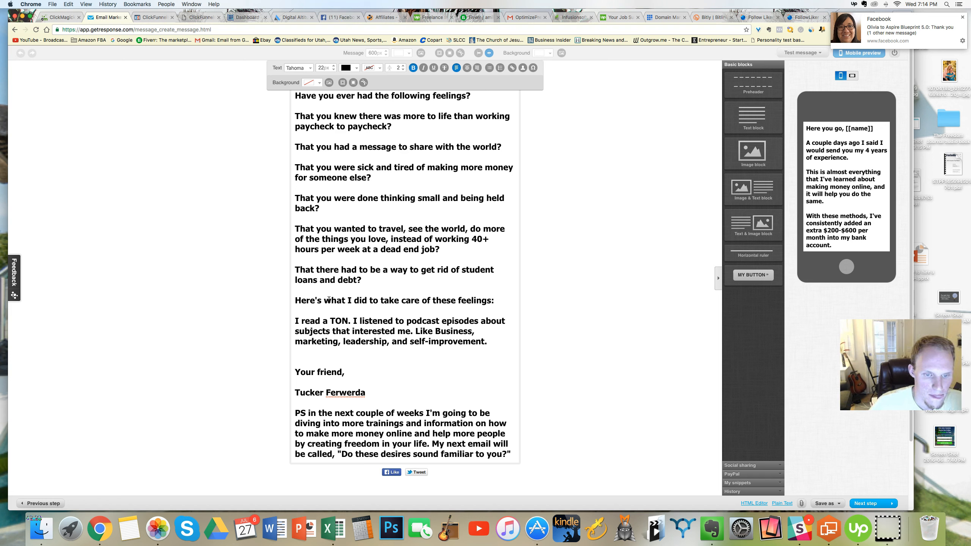
type("3 things on ")
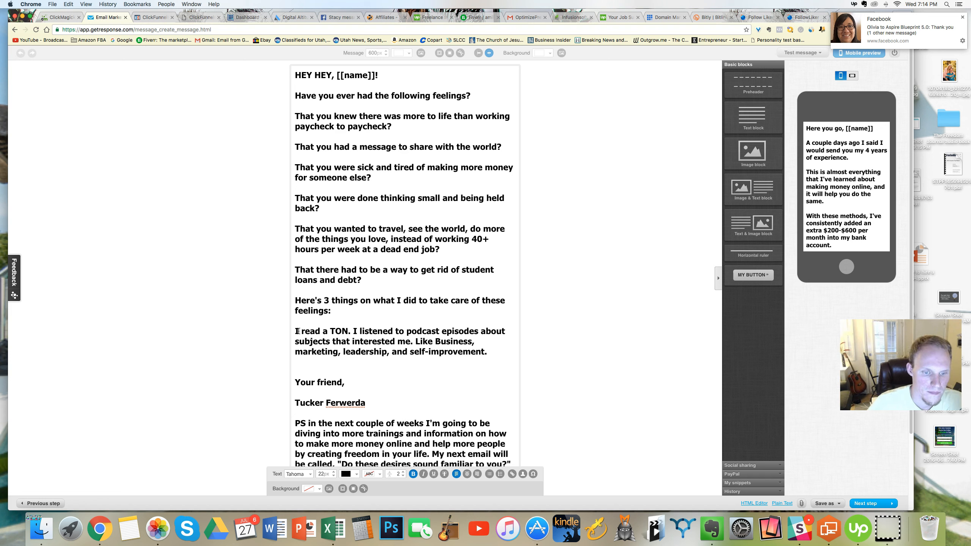
type("3 -")
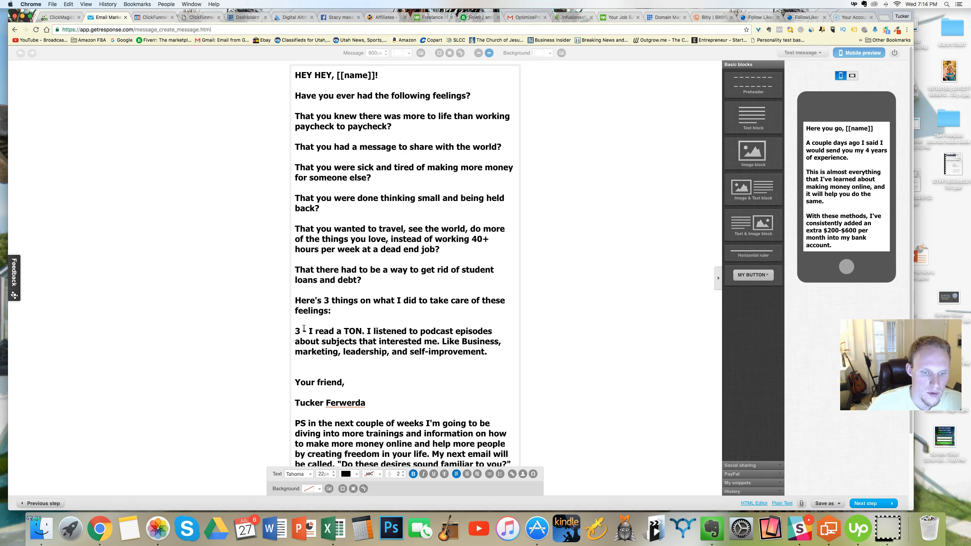
key("BackSpace")
type("1")
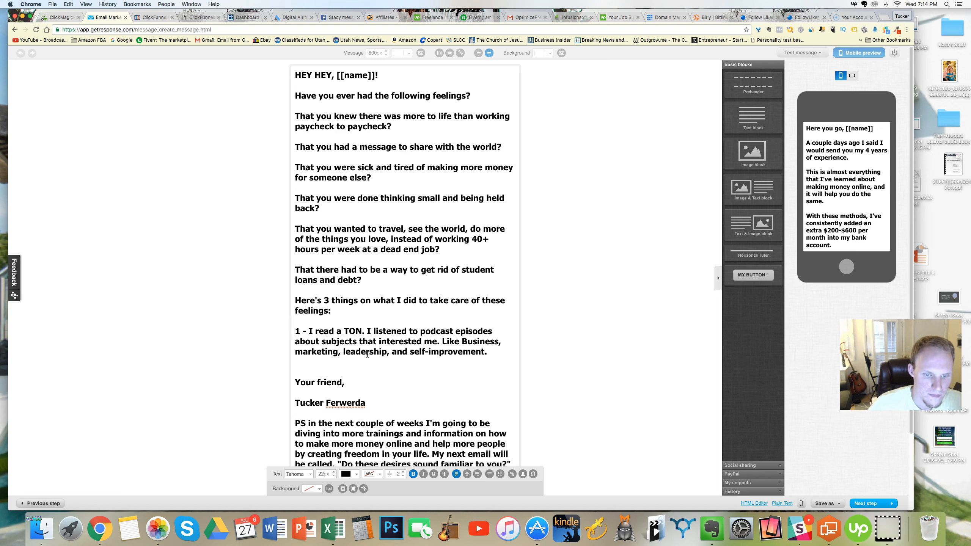
- Add the item "2 - I practiced and applied the things I was learning." below the first numbered paragraph
left_click(369, 366)
key("Return")
type("2 - I")
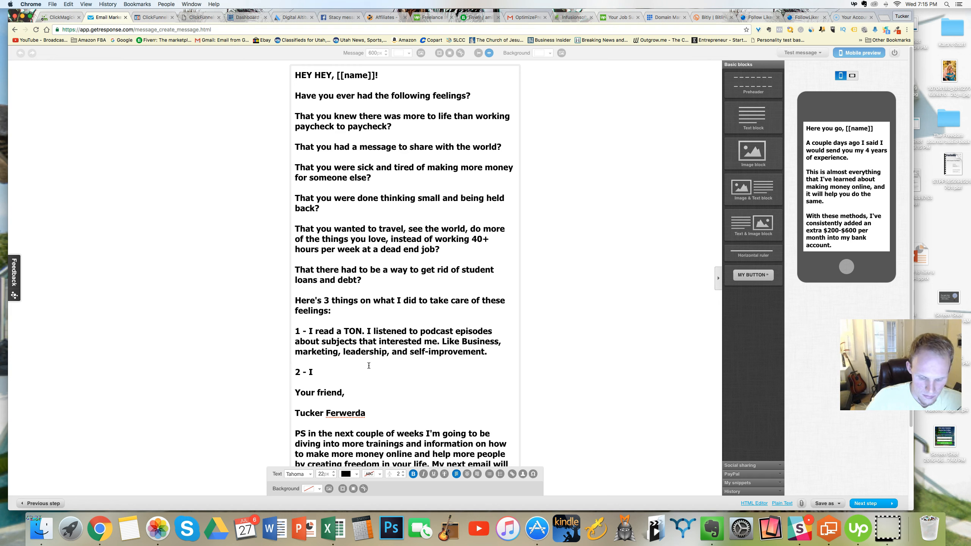
type(" p")
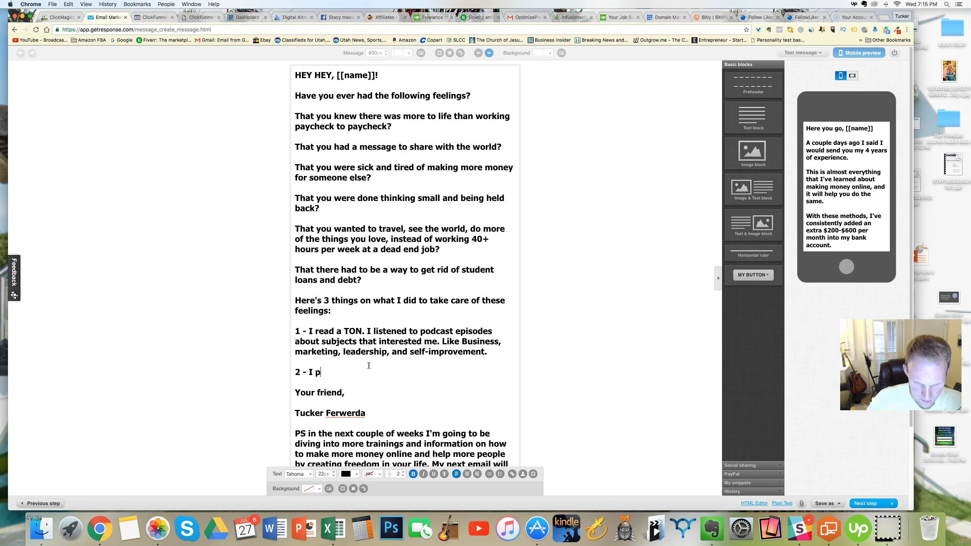
type("ractive the")
key("BackSpace")
key("BackSpace")
key("BackSpace")
key("BackSpace")
key("BackSpace")
key("BackSpace")
key("BackSpace")
type("i")
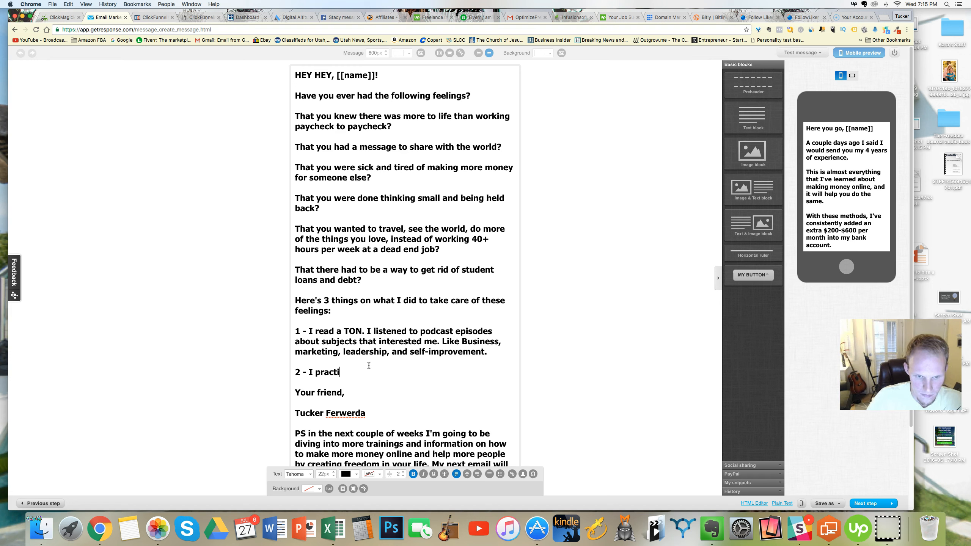
type("ced and applied the things I was learning")
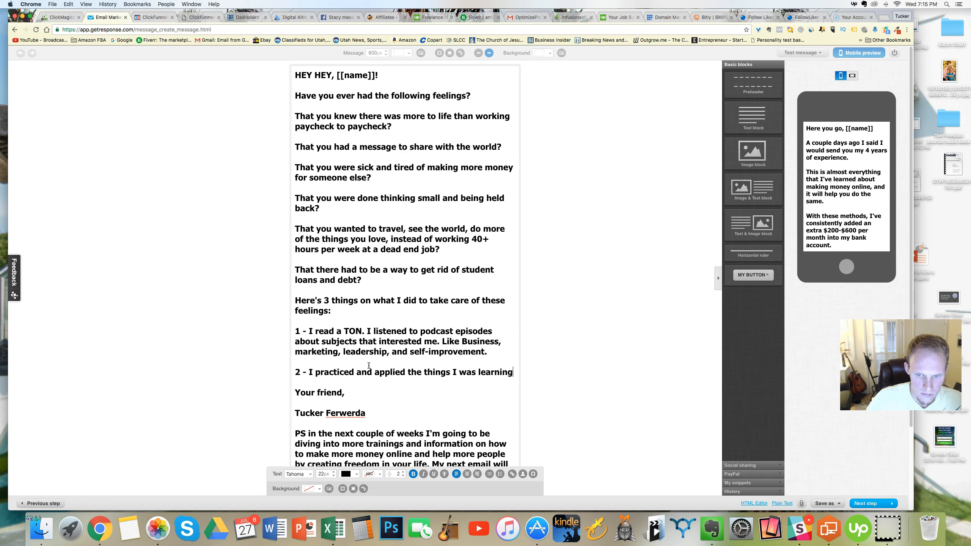
type(".")
- Add the item "3 - I set more goals and stopped doing the things that didn't help me reach them." below item 2
key("Return")
key("Return")
type("3 - I")
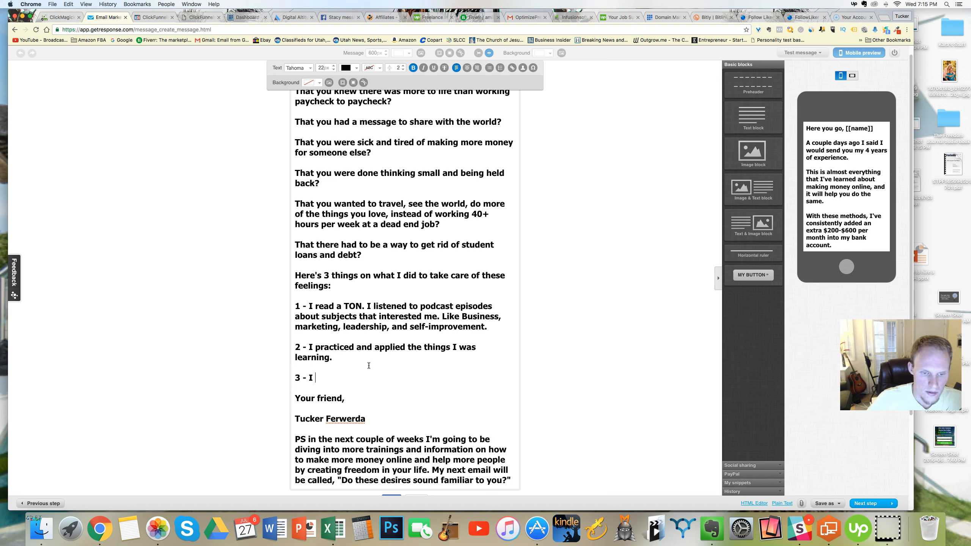
type("stop")
key("BackSpace")
key("BackSpace")
key("BackSpace")
key("BackSpace")
type("st")
key("BackSpace")
type("et more goals ")
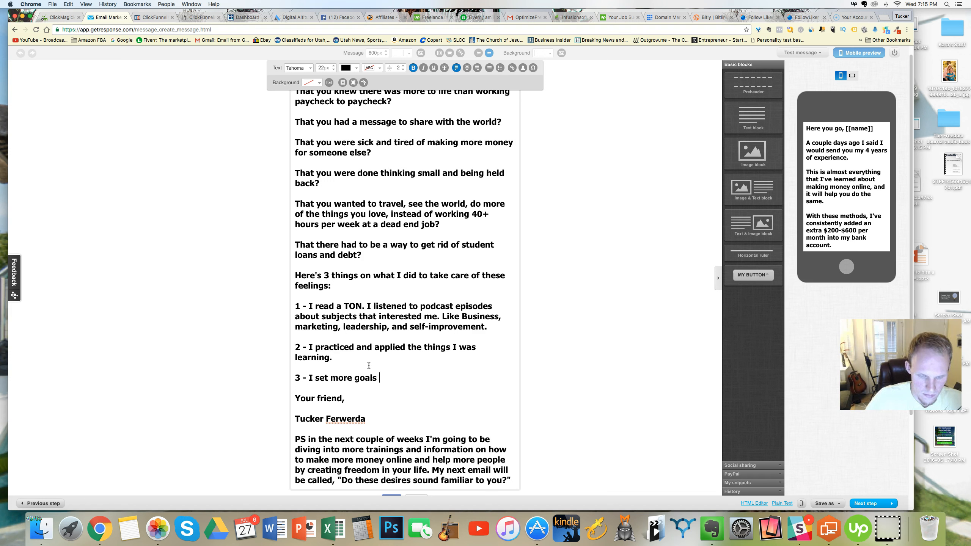
type("and stopped doing the things that didn't help me reach them.")
- Add "What are you doing now to reach your goals? What are they?" below item 3 and change the sign-off to "Your caring friend,"
key("Return")
key("Return")
type("What are you doing now ro")
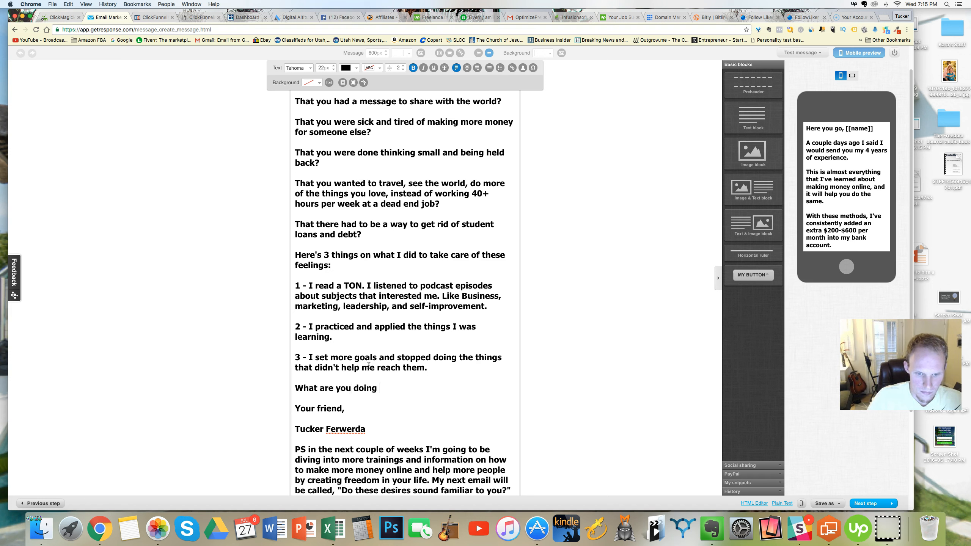
key("BackSpace")
key("BackSpace")
type("to reach your ")
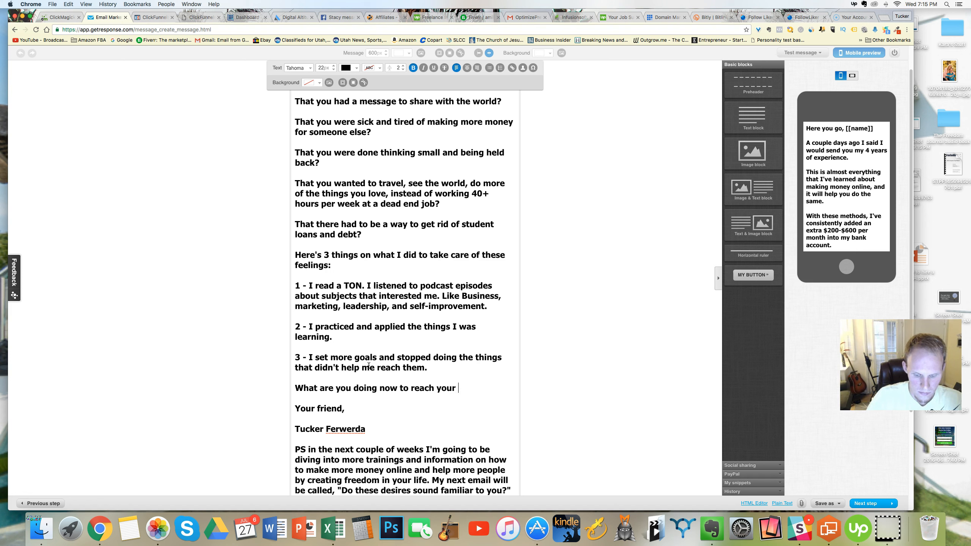
type("goals? What are h")
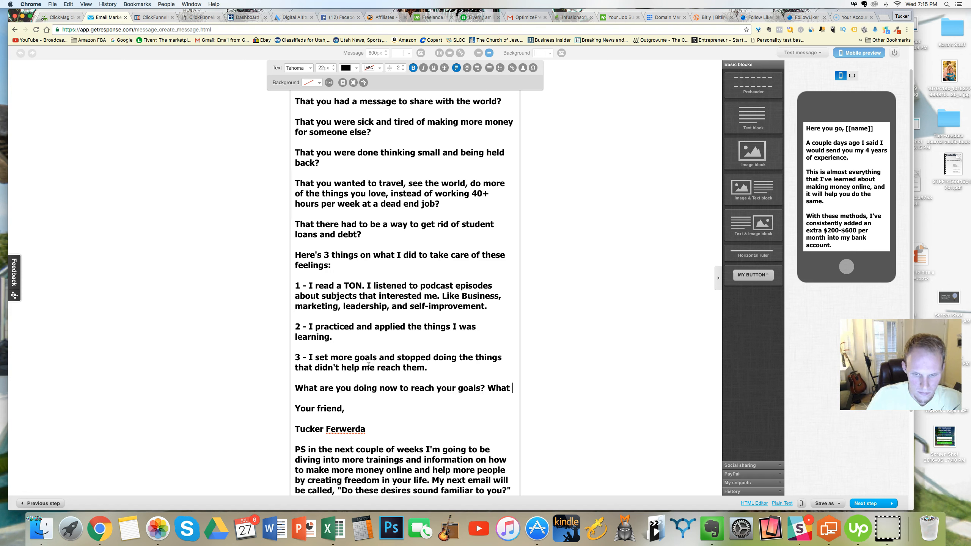
type("ey?")
scroll(317, 354, "down", 2)
type("caring")
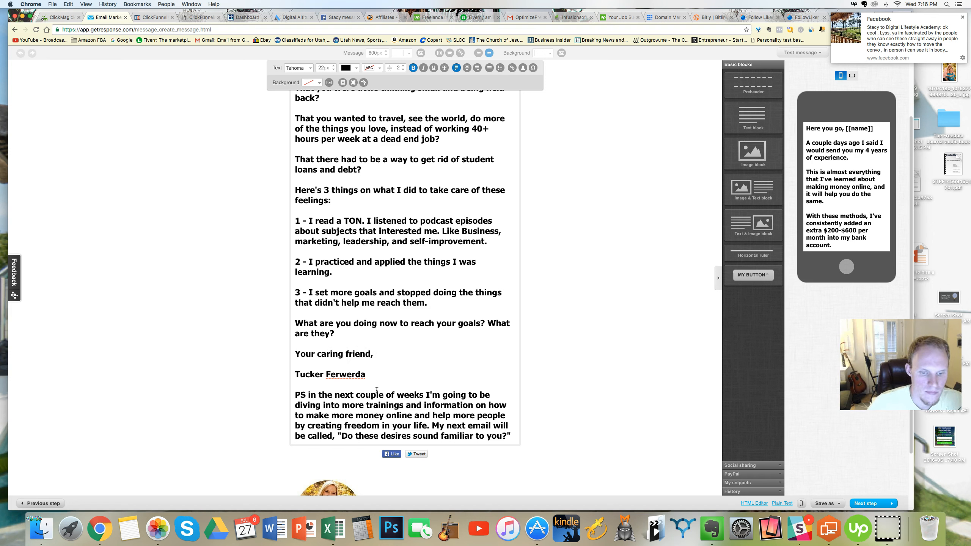
- Check the email outline in Evernote and replace the PS's opening phrase with "My next email talks about my drive and what I wanted"
left_click(712, 528)
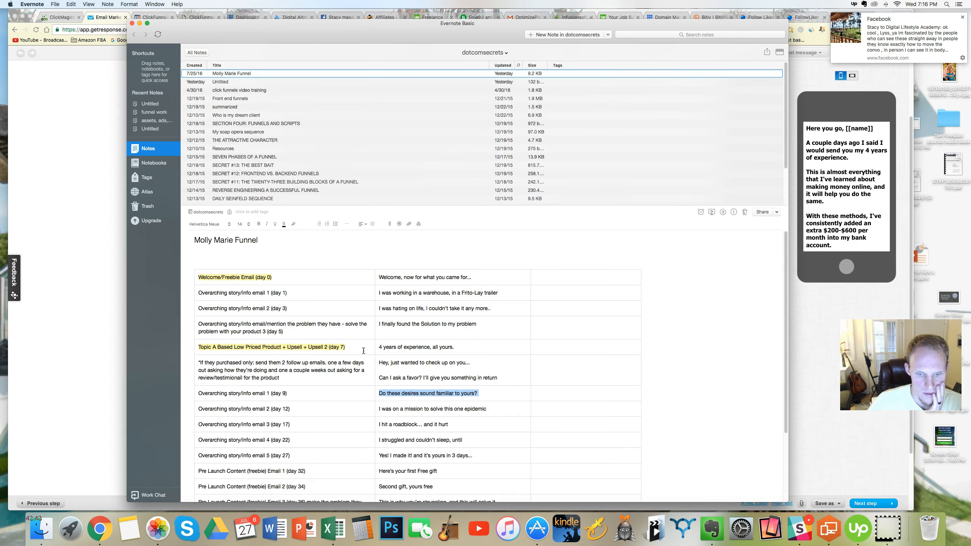
left_click(99, 296)
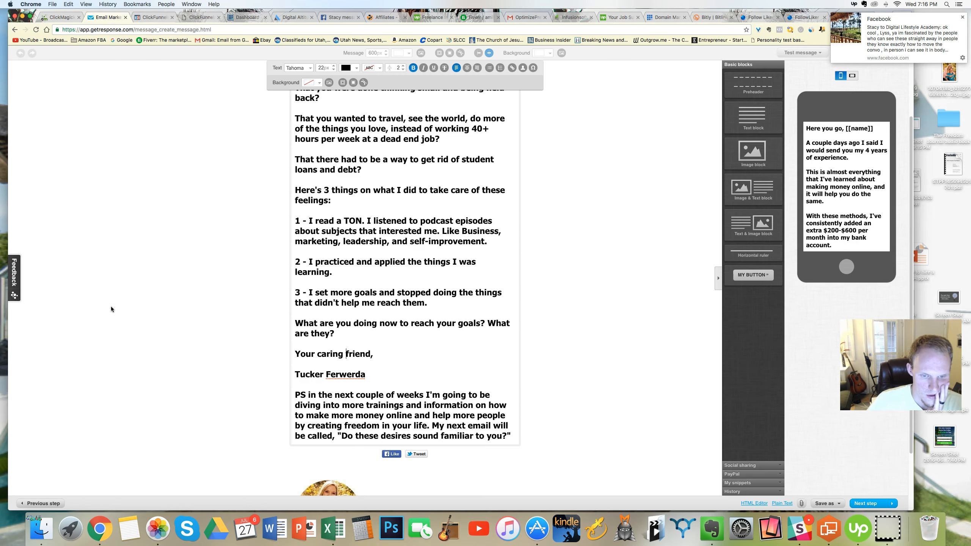
left_click_drag(426, 394, 308, 393)
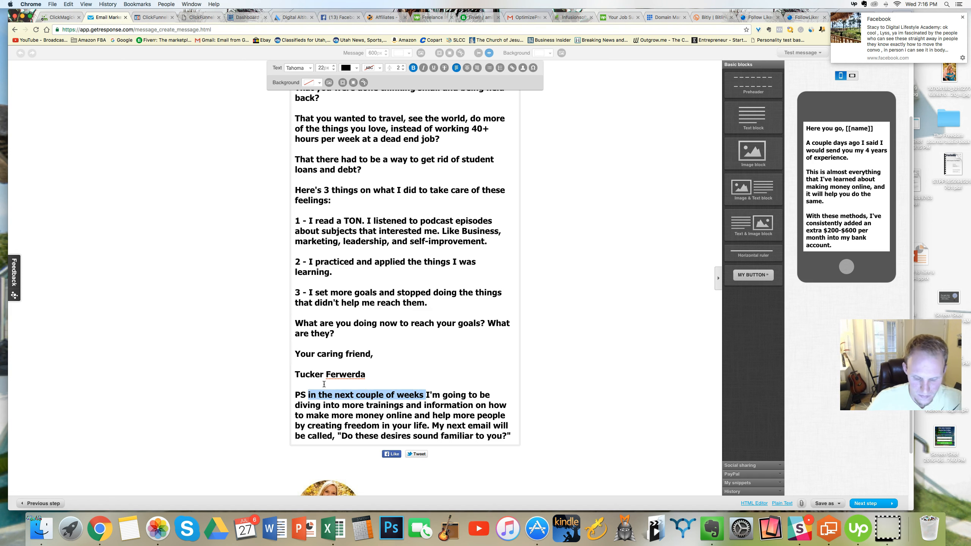
key("BackSpace")
type("My next email ")
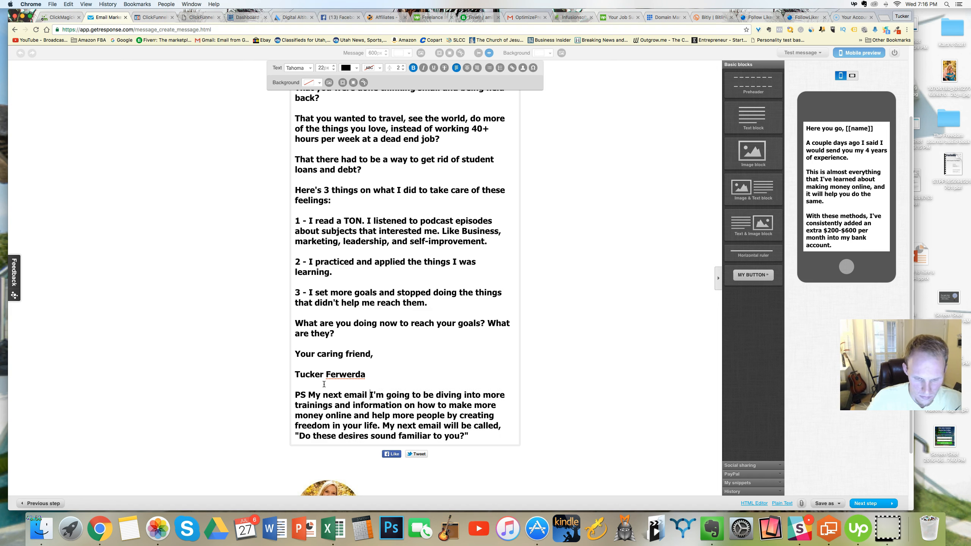
type("talks about my")
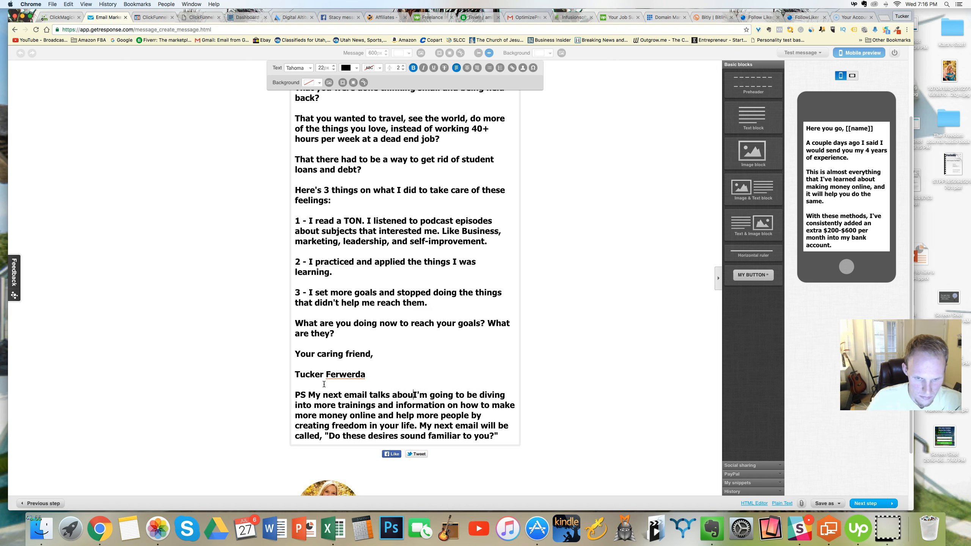
type(" drive and wha")
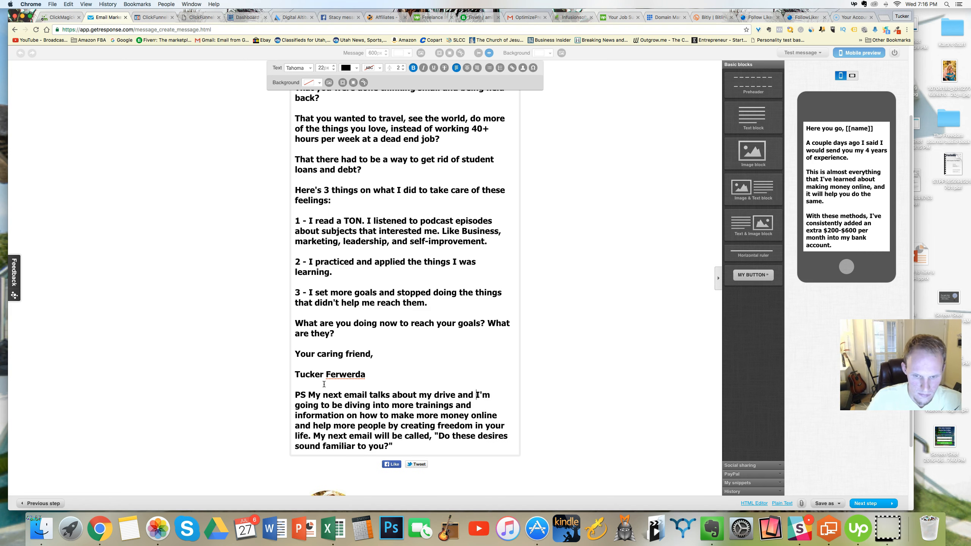
type("t I wanted t")
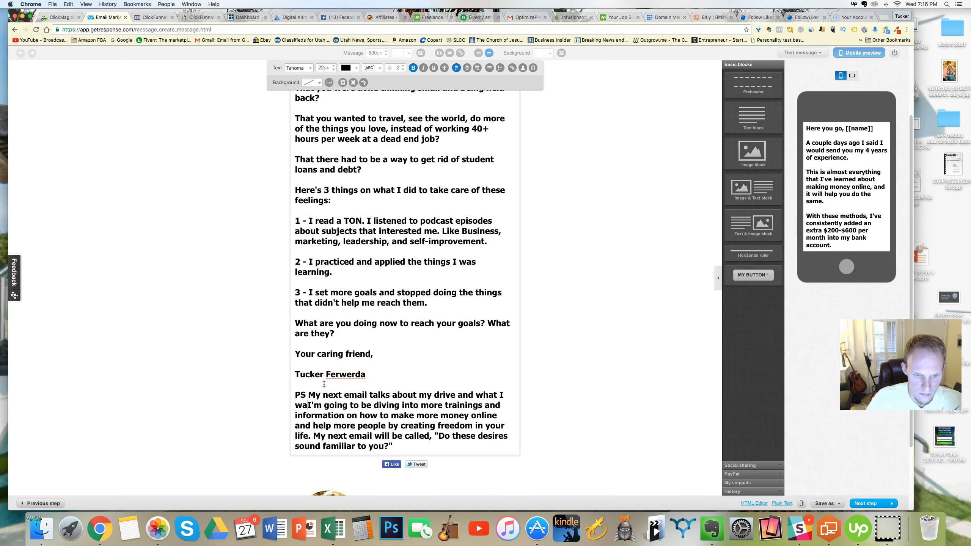